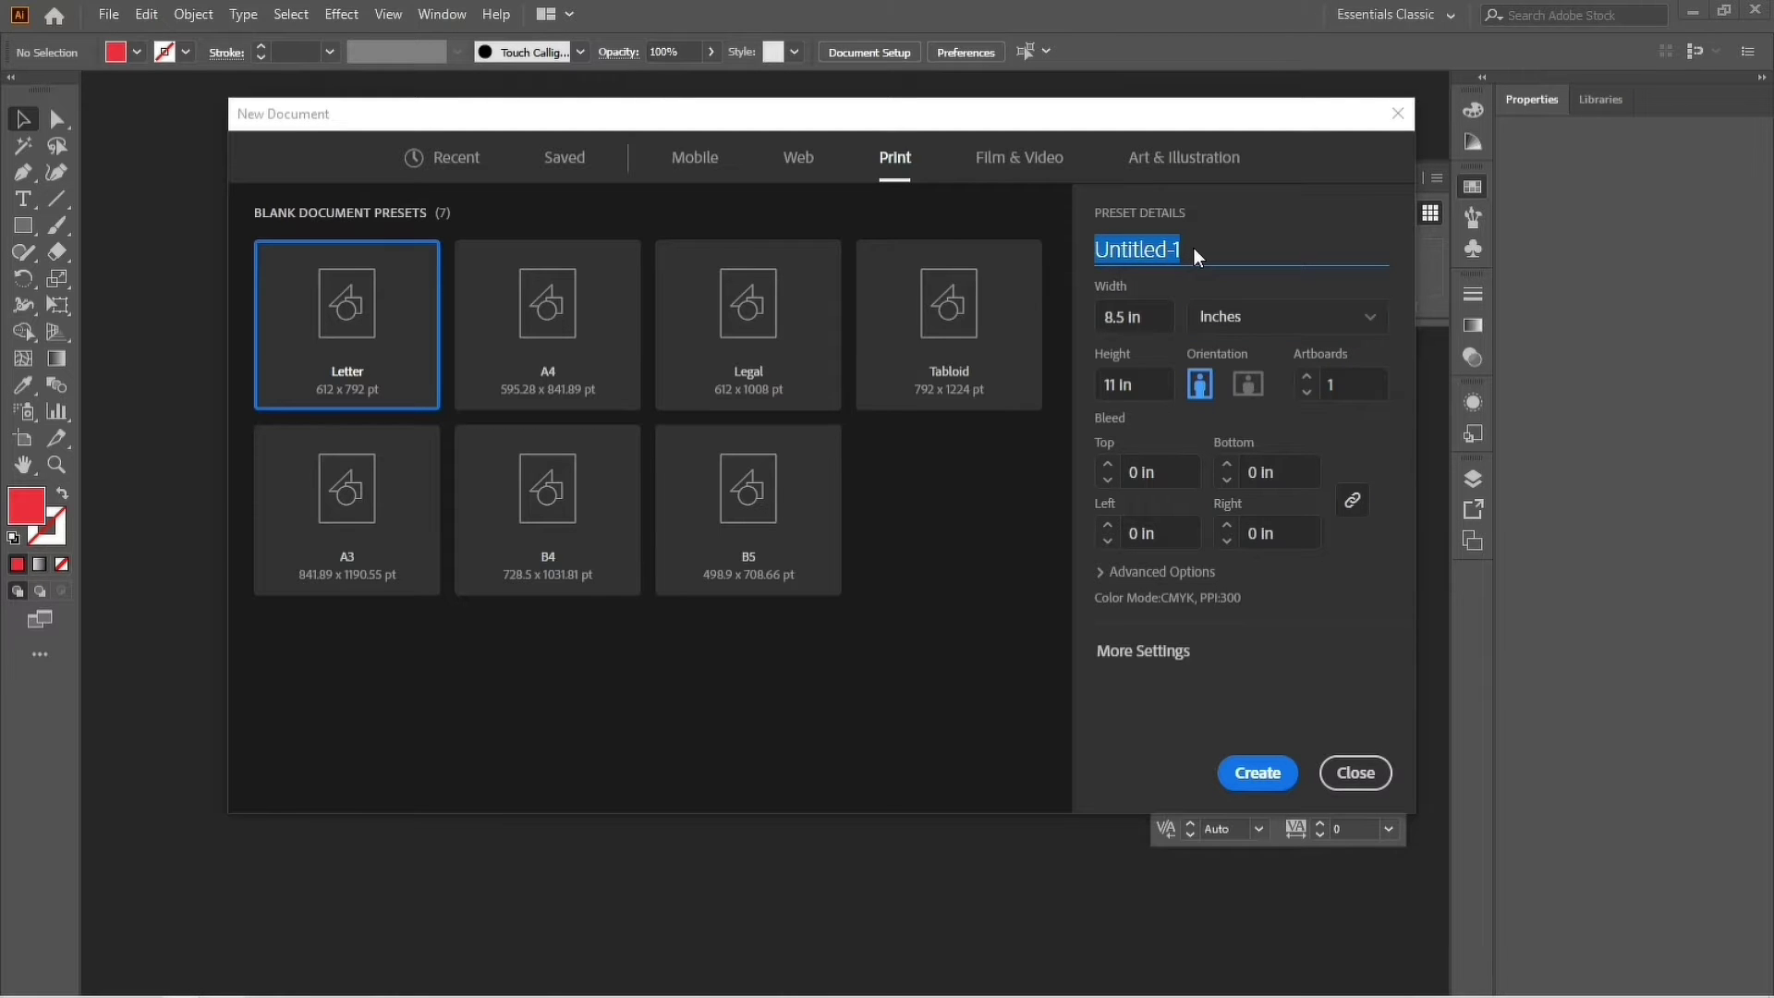
Name the new document 'ICT DOT COM' and size it 3.5 in wide by 2 in high.
type("ICT D")
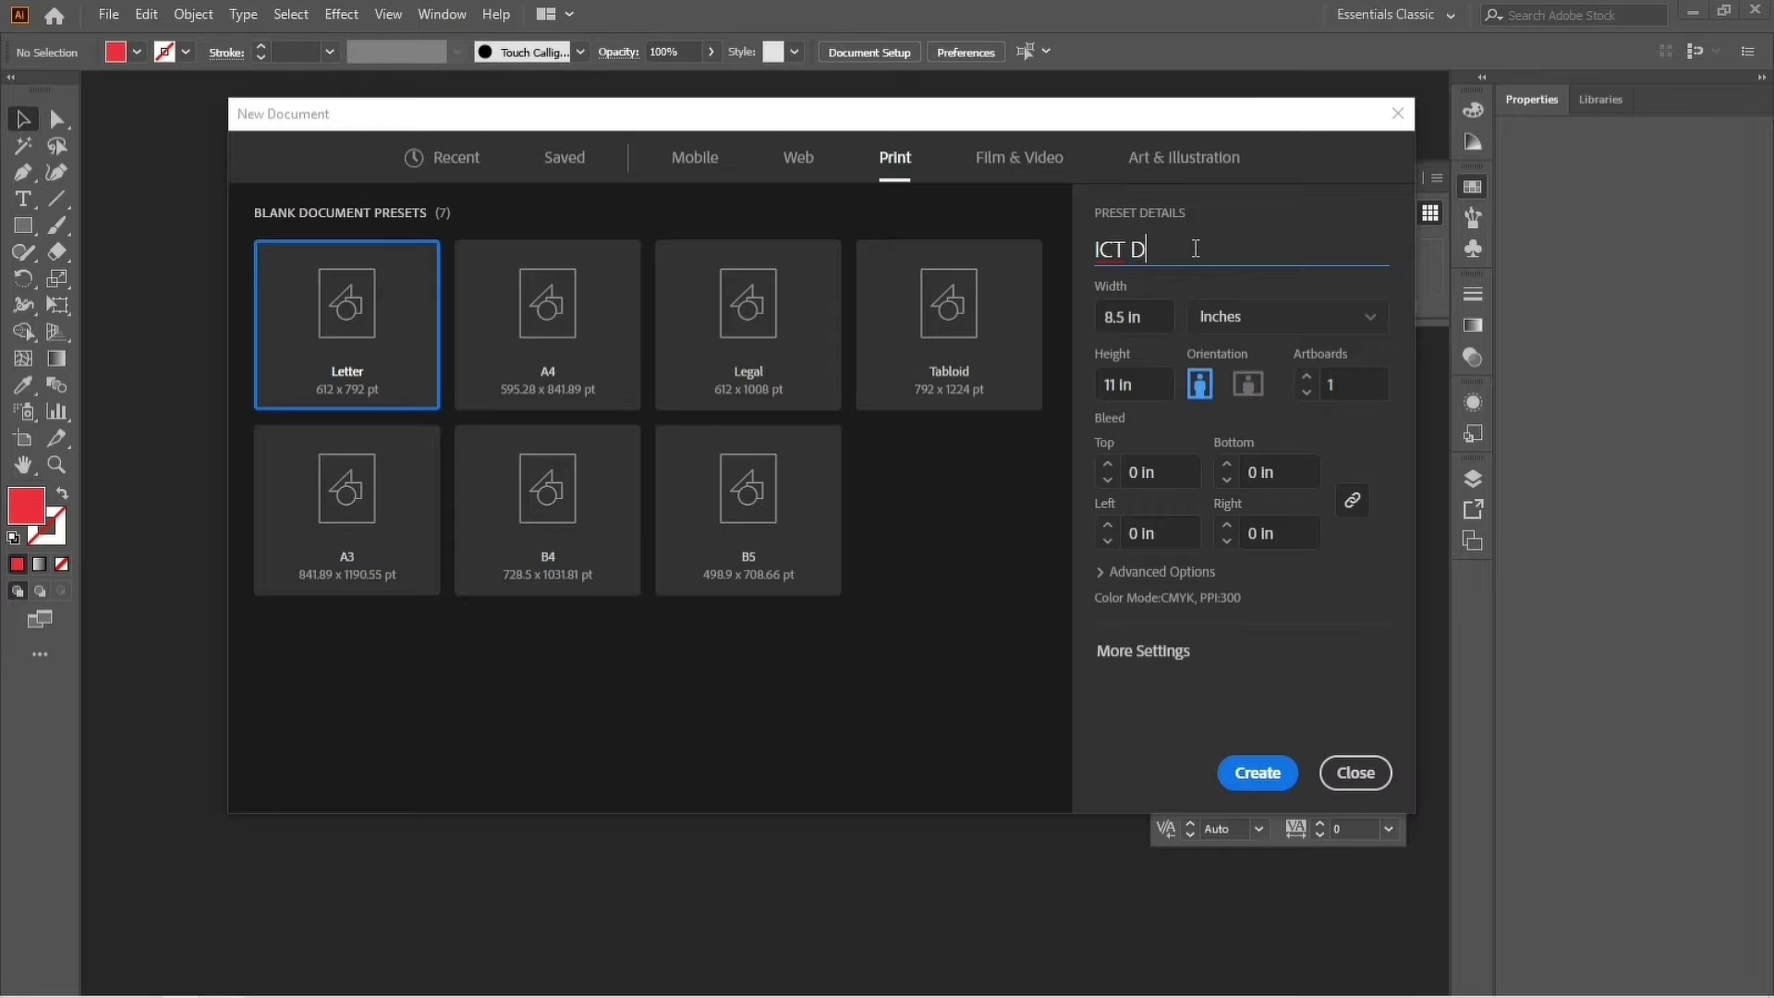
type("OT COM")
left_click(1148, 323)
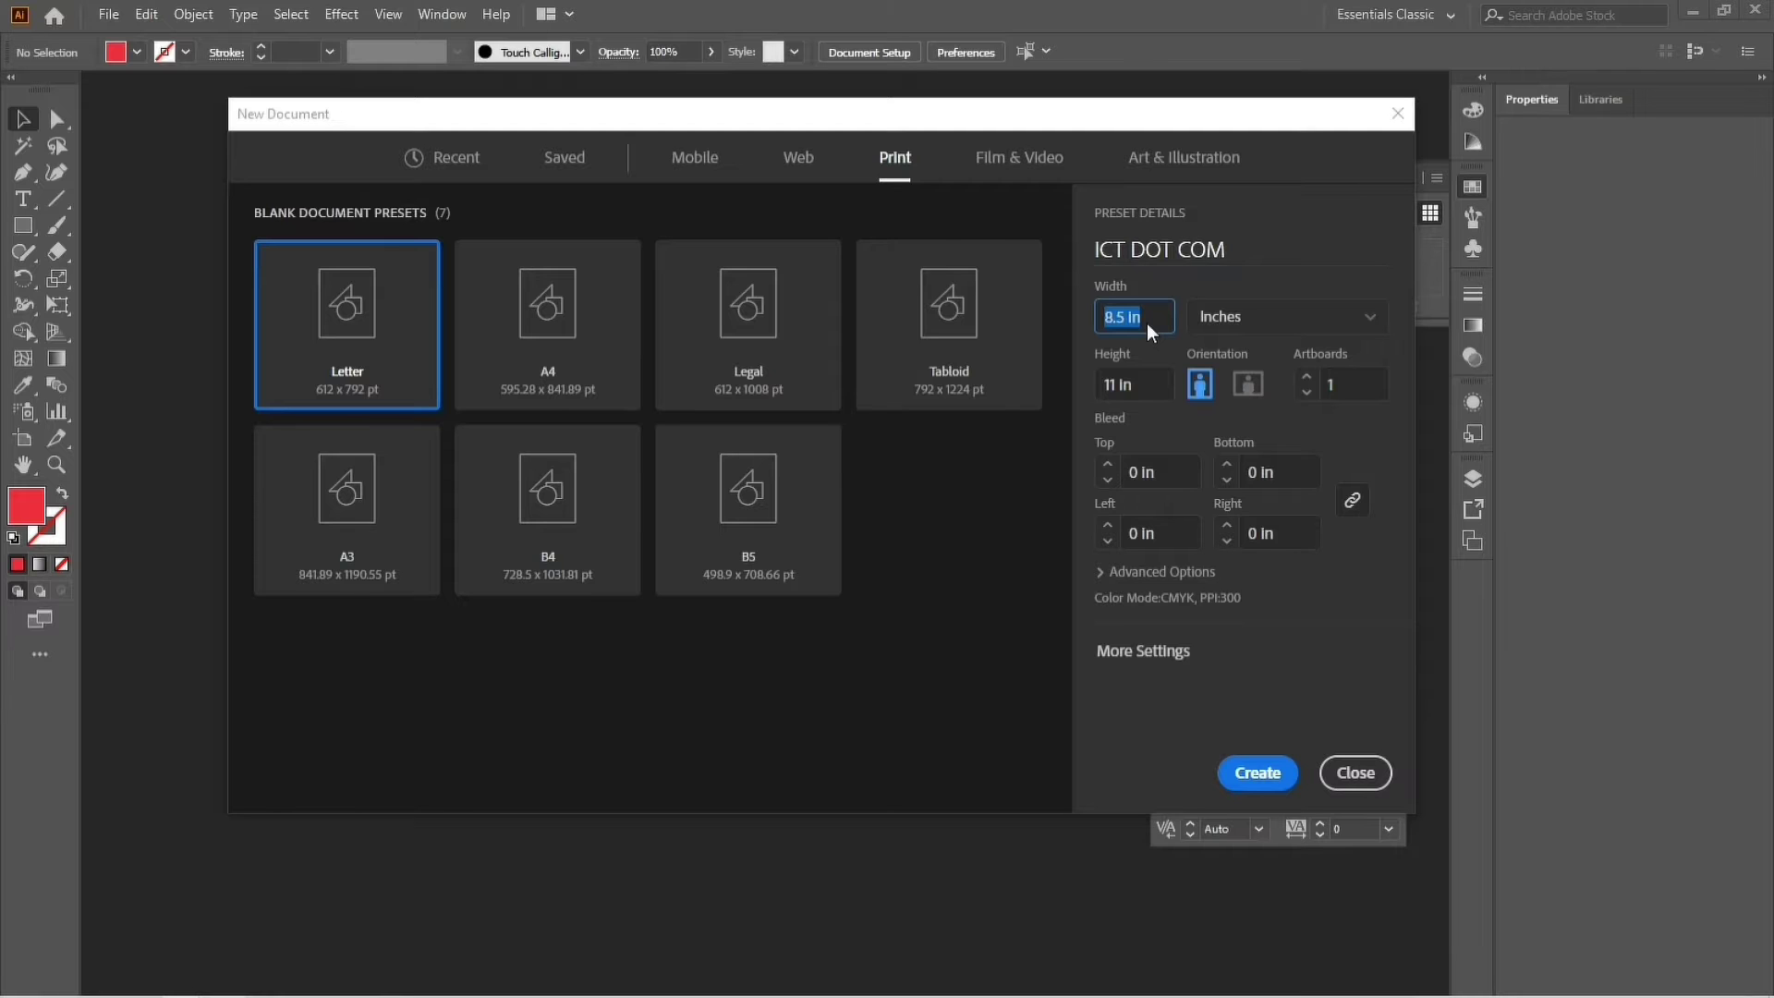
type("3.5")
key("Tab")
type("2")
key("Tab")
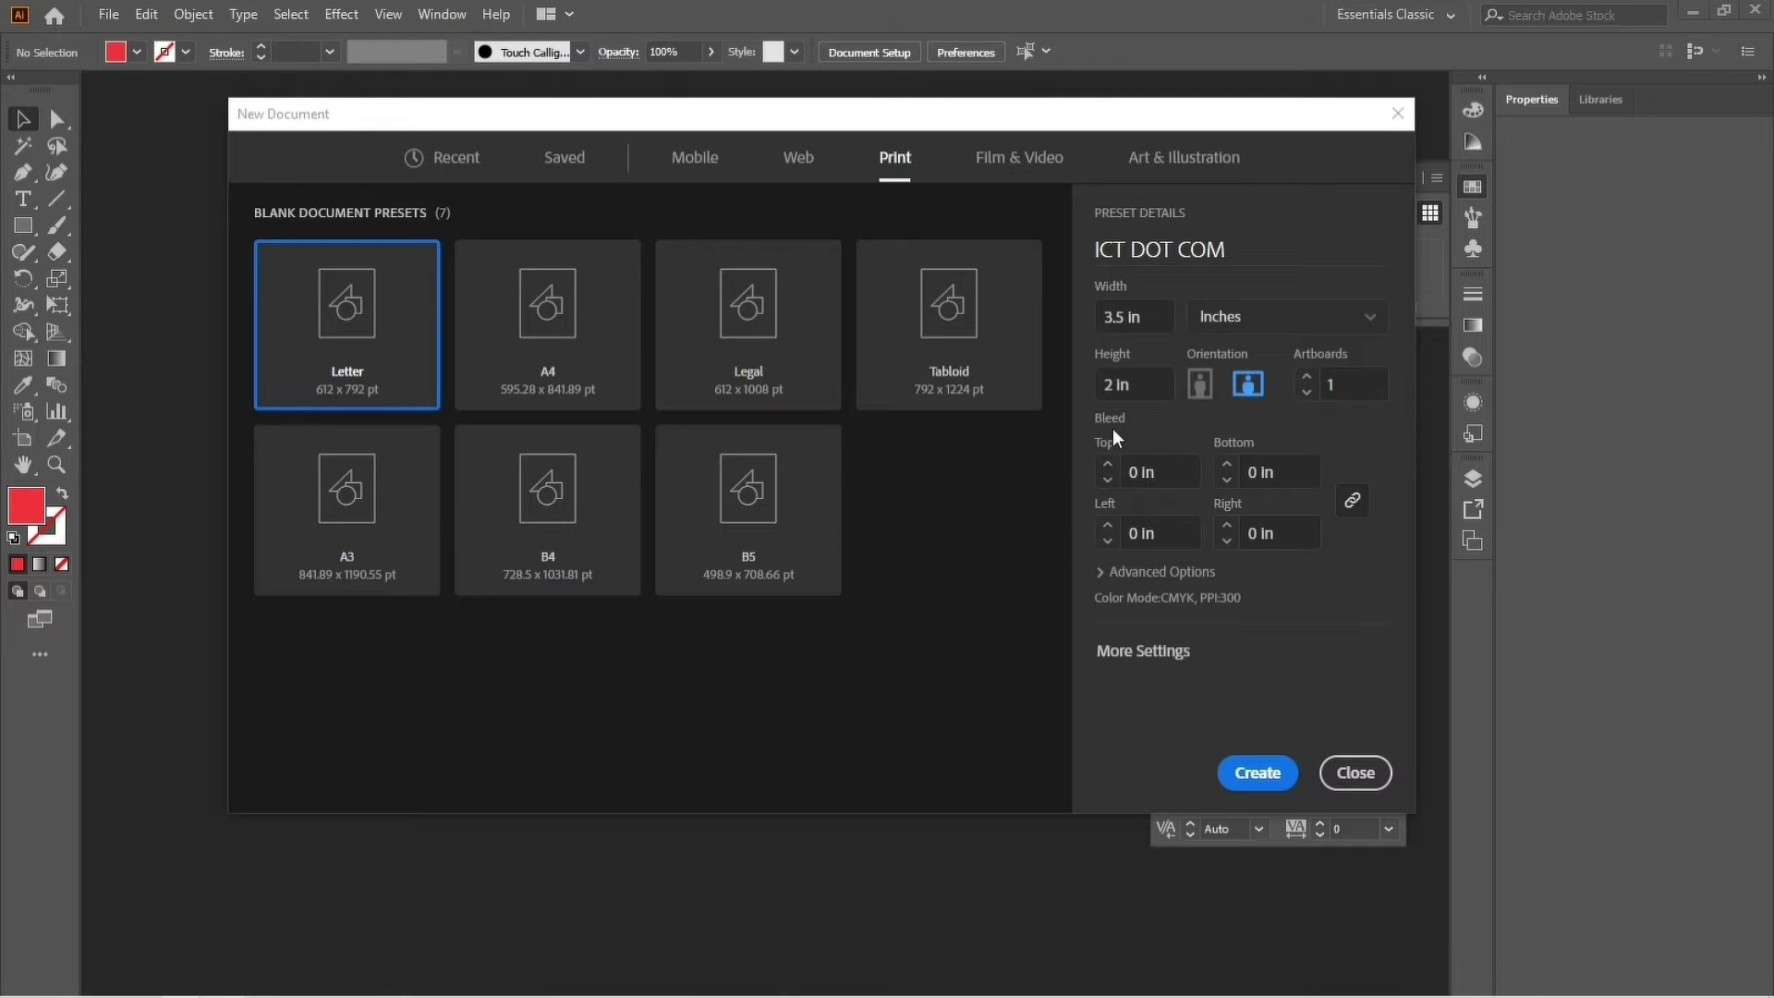
Set the bleed to 0.125 in, linked across all four sides.
left_click(1134, 474)
type("0.125")
key("Tab")
Keep CMYK Color mode and High (300 ppi) raster effects in Advanced Options.
left_click(1146, 574)
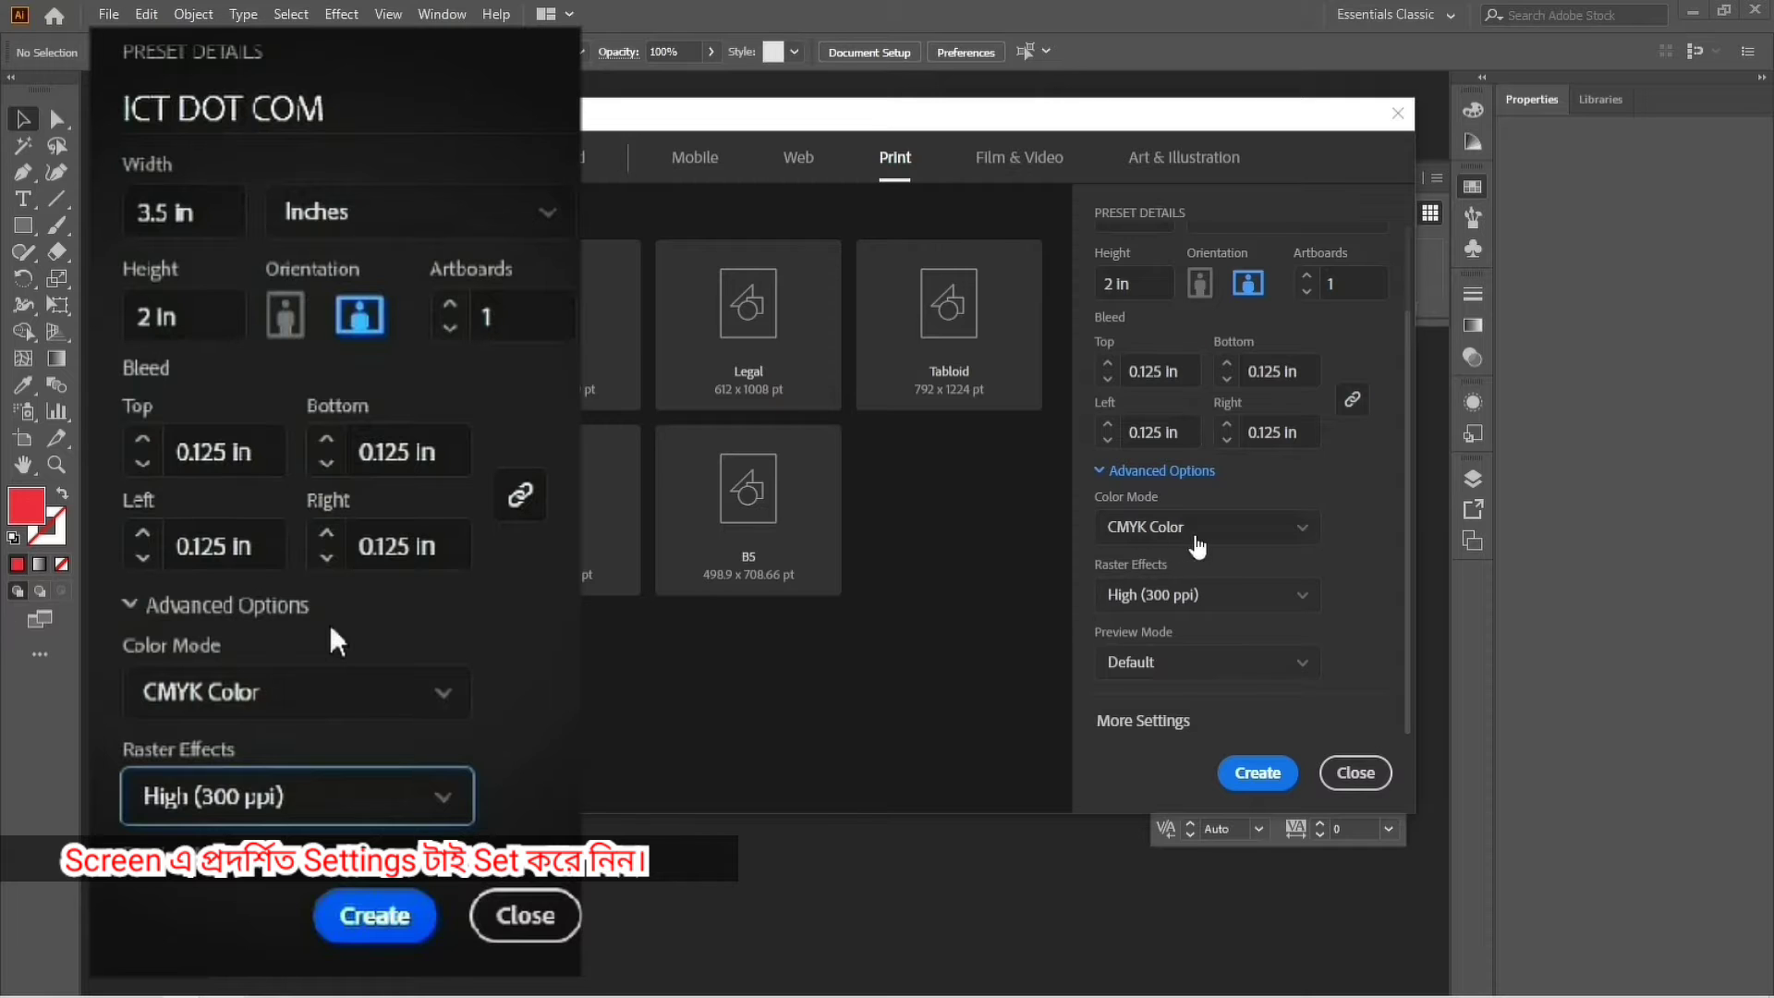
left_click(1198, 543)
left_click(1200, 536)
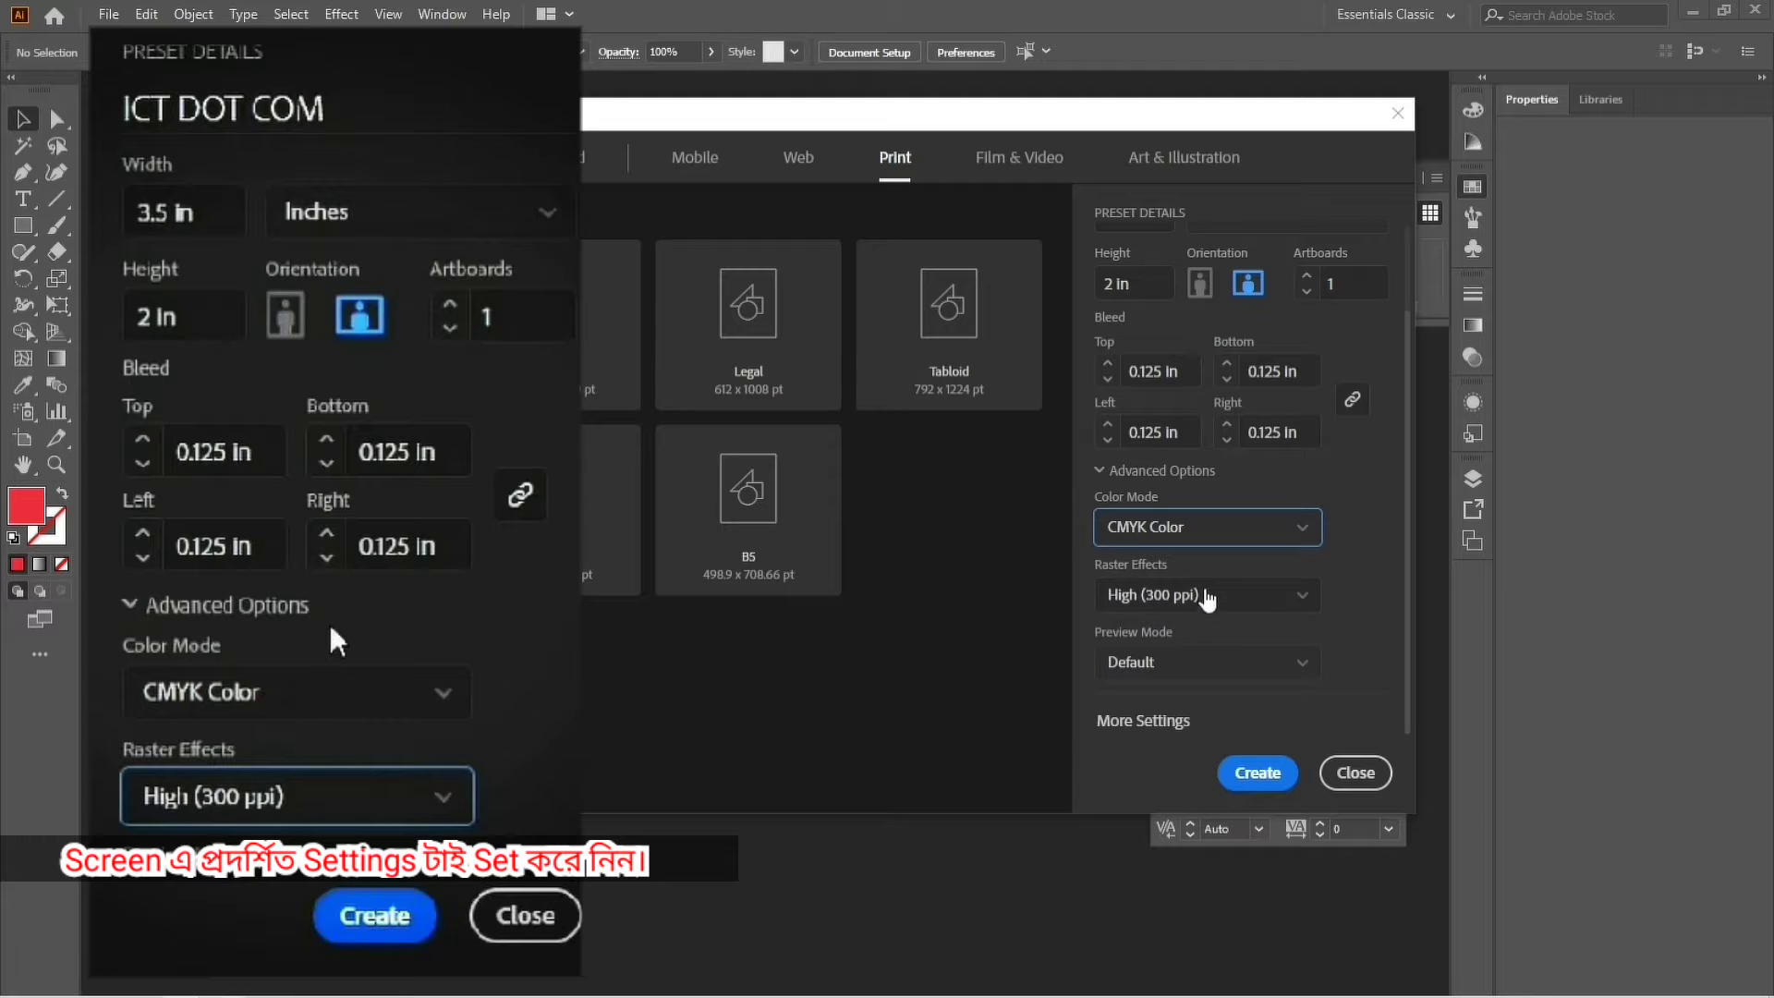
left_click(1204, 599)
left_click(1211, 610)
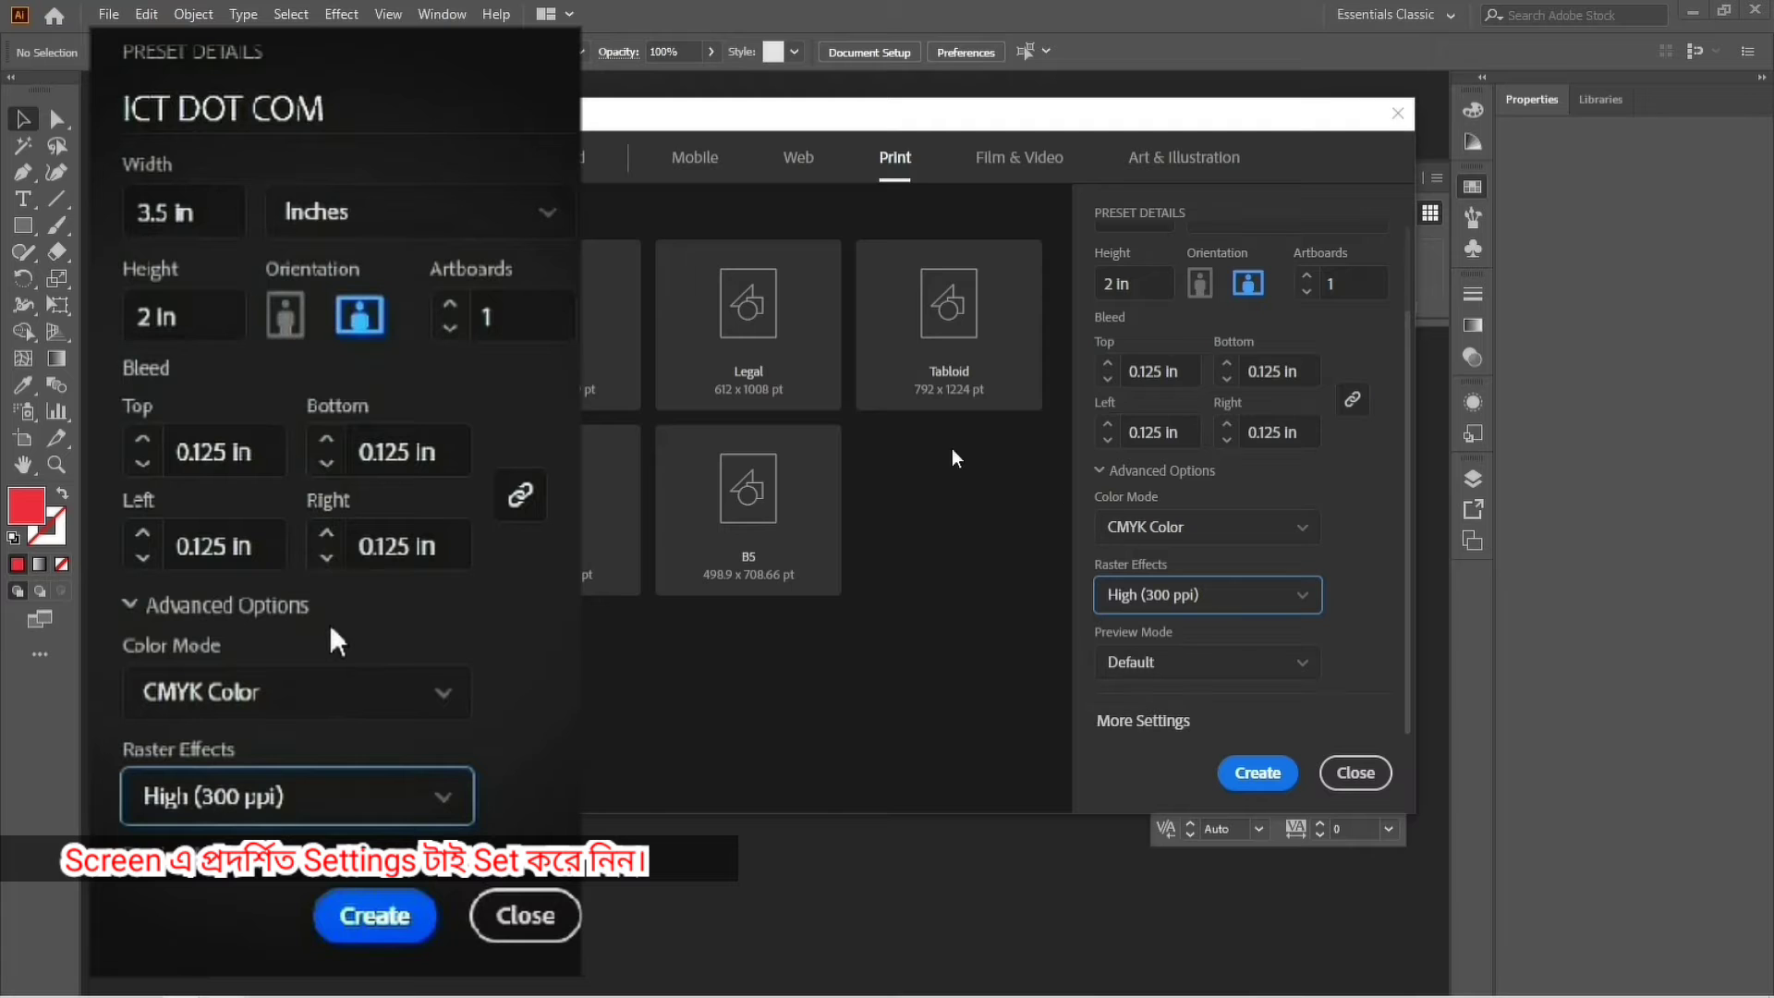
scroll(1233, 600, "up", 1)
scroll(1233, 596, "up", 1)
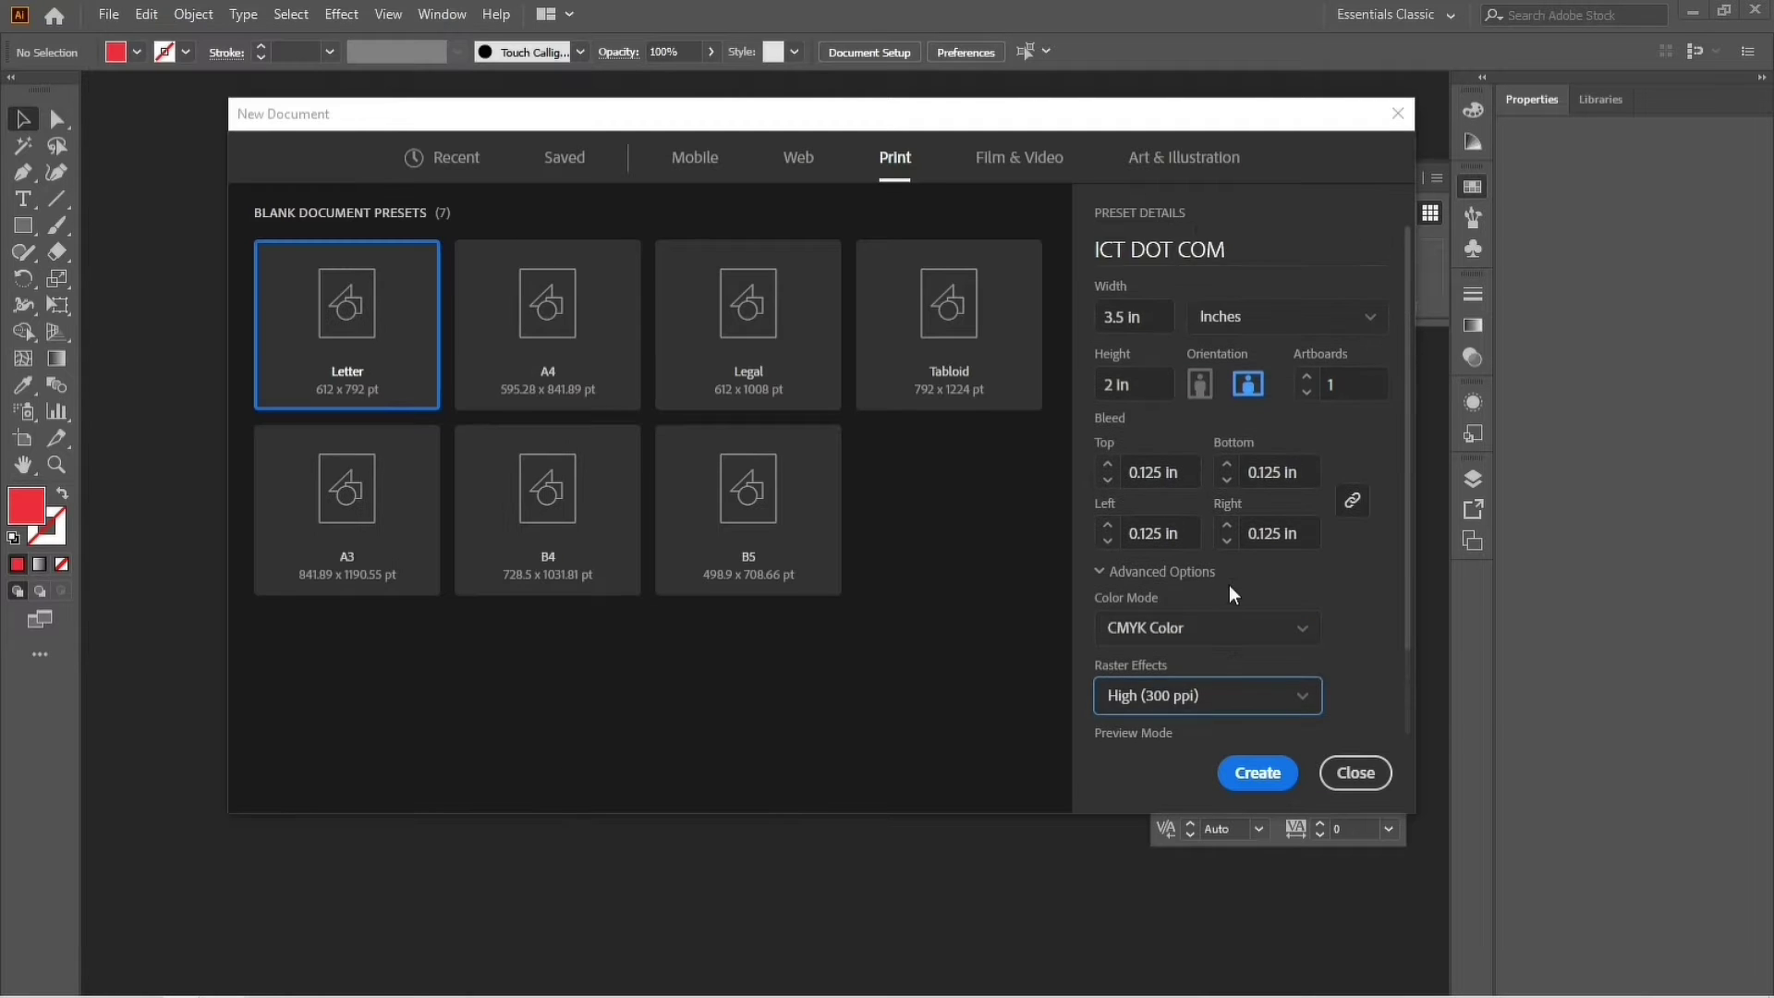
Create the document and draw a white rectangle covering the full 3.5 × 2 in artboard.
left_click(1258, 772)
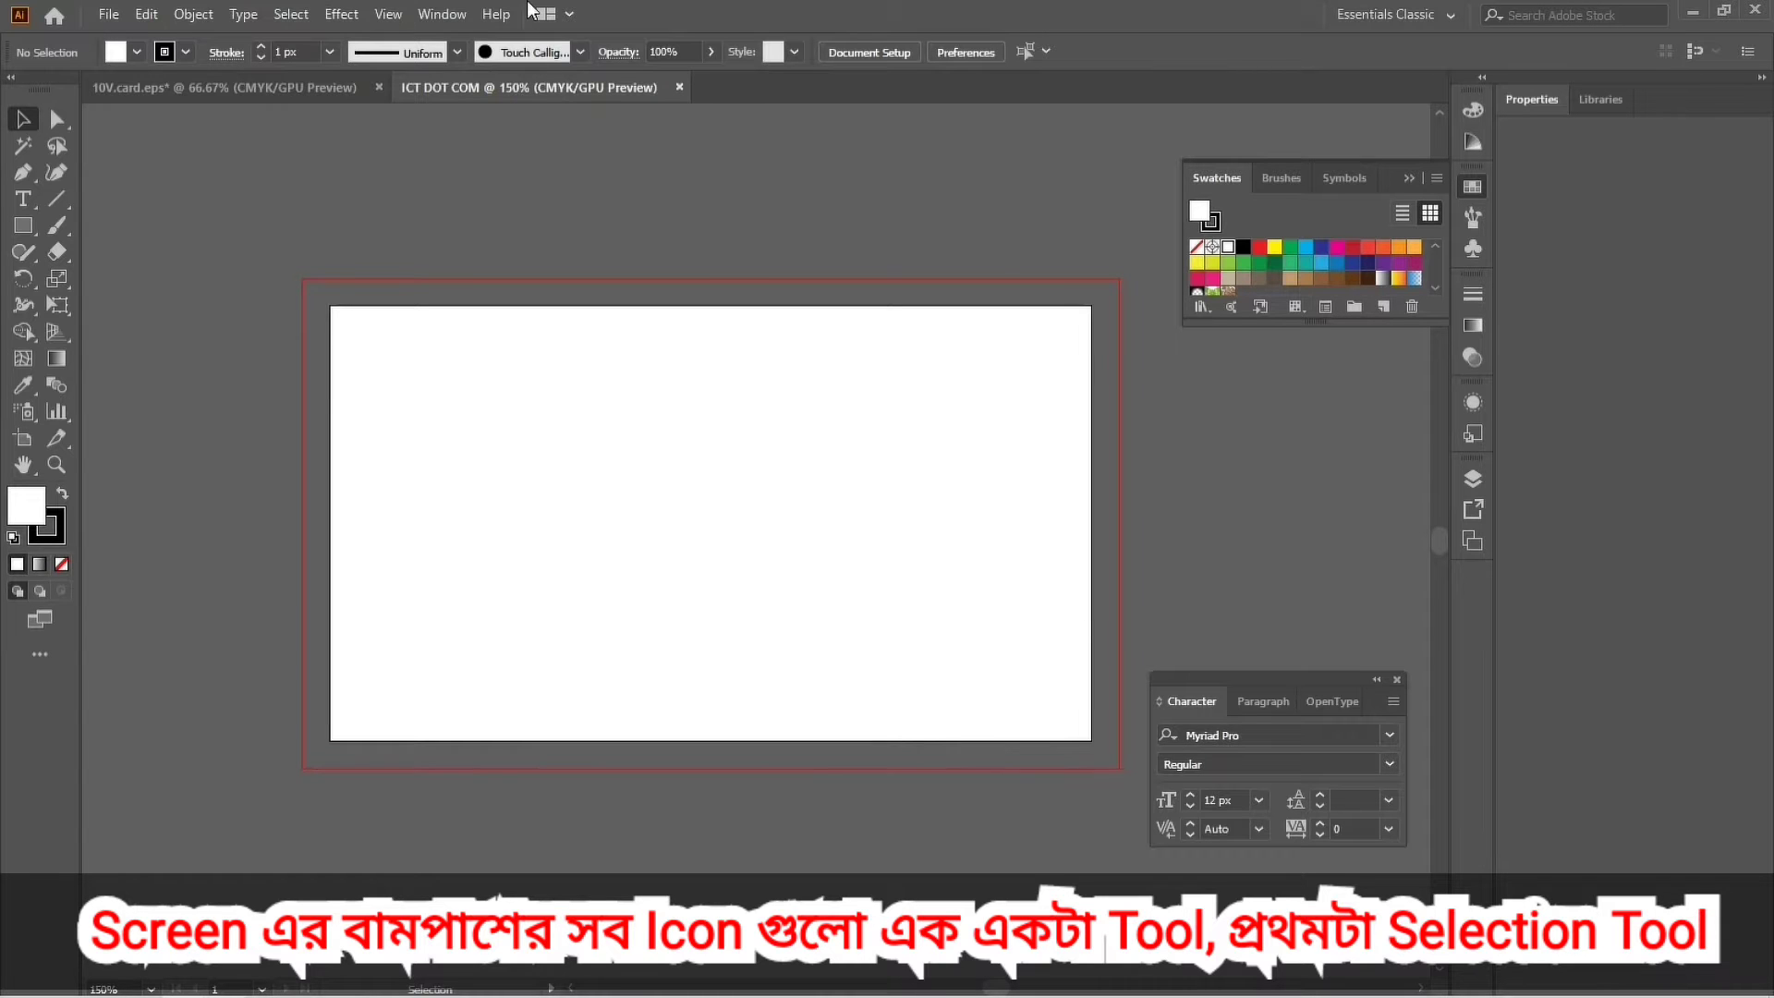
left_click(21, 232)
left_click_drag(337, 312, 1092, 742)
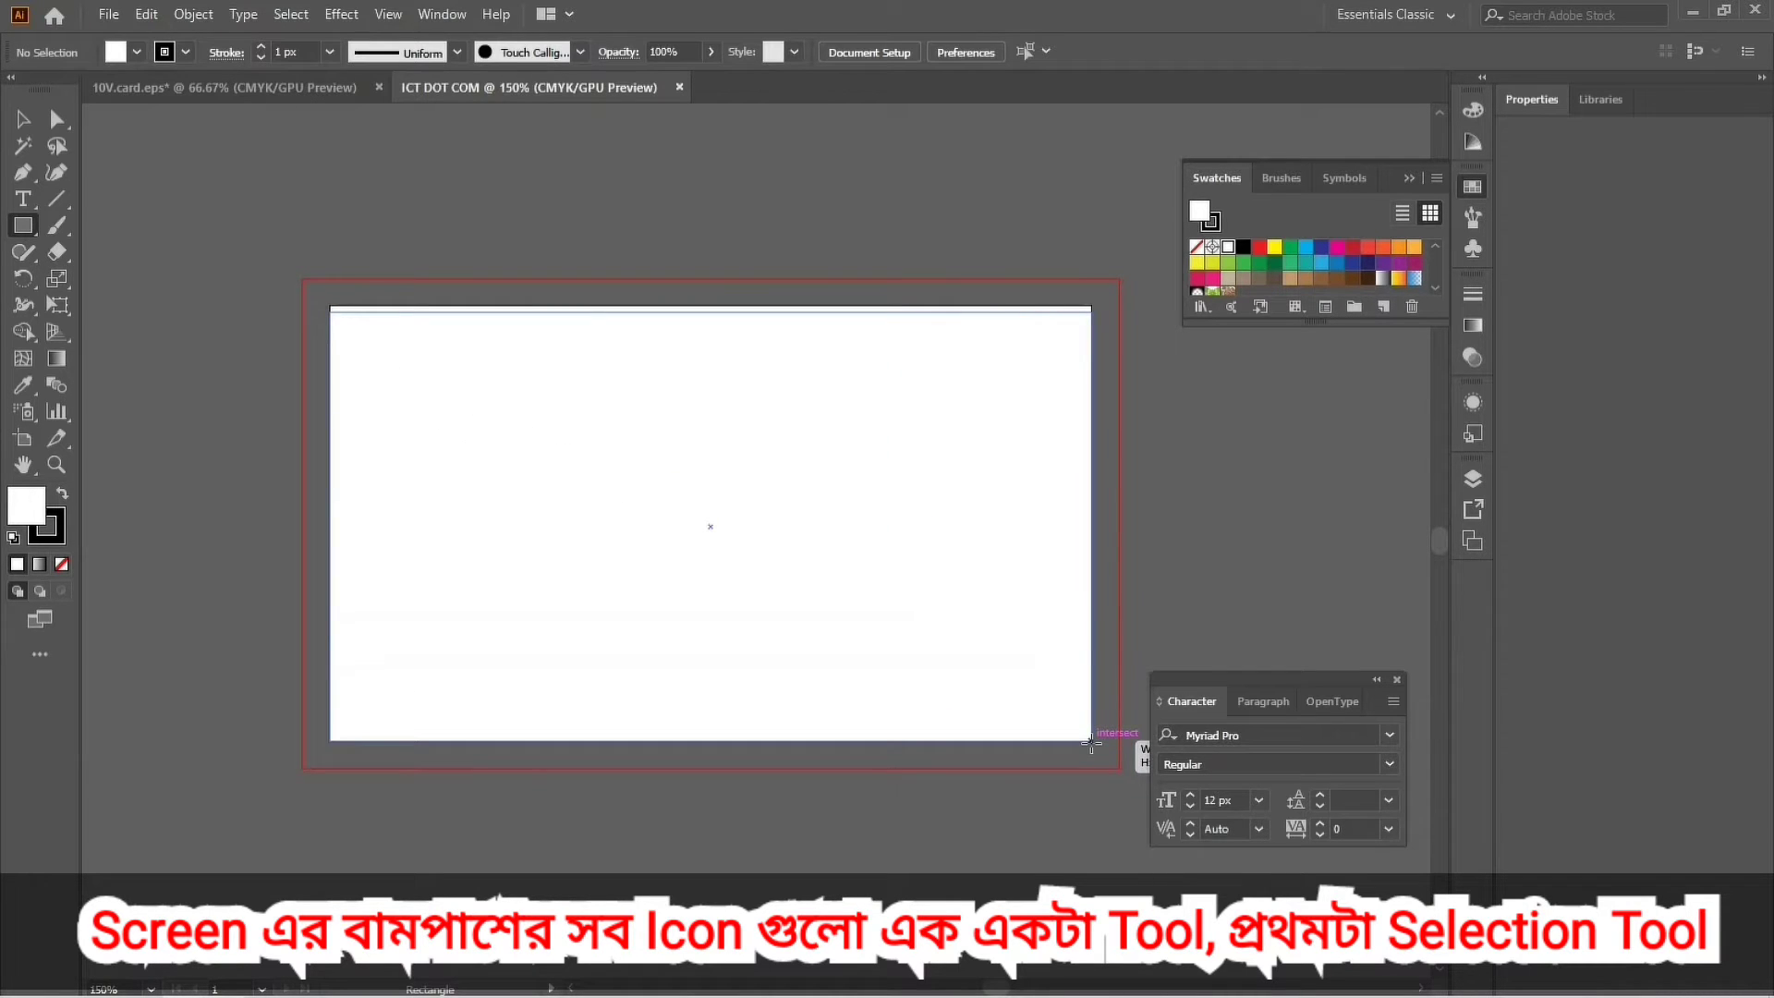
left_click_drag(1091, 742, 1093, 742)
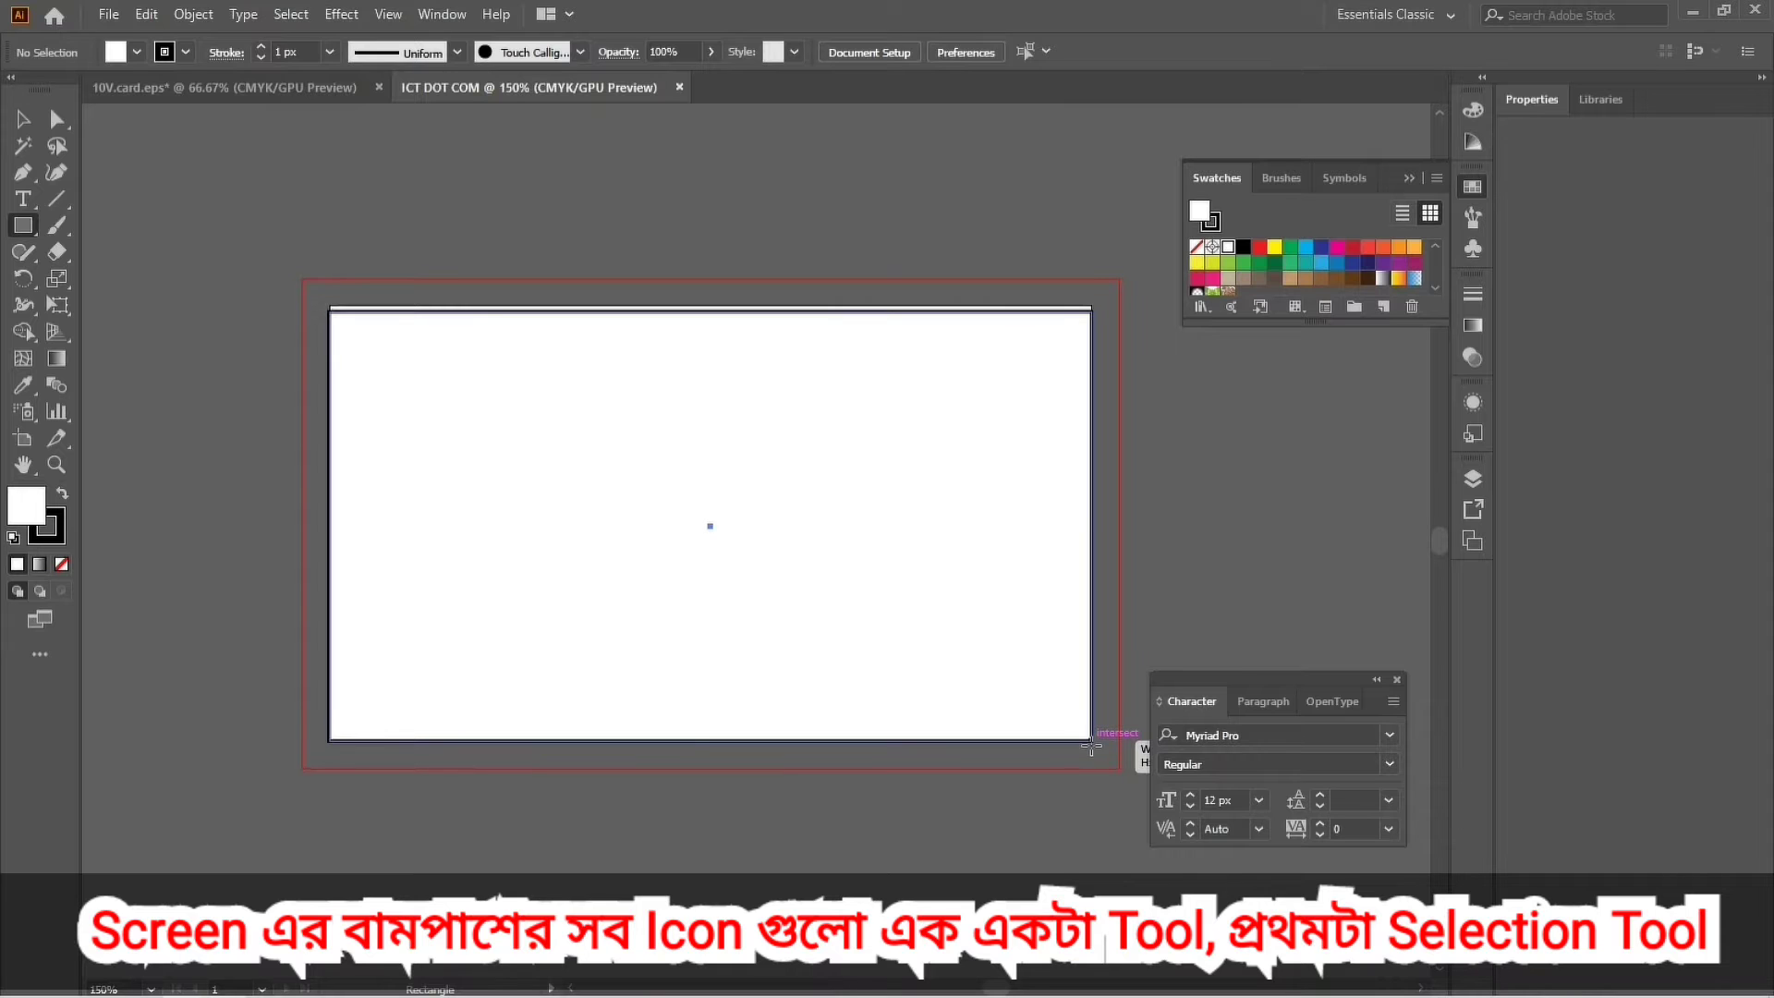
left_click_drag(708, 312, 710, 305)
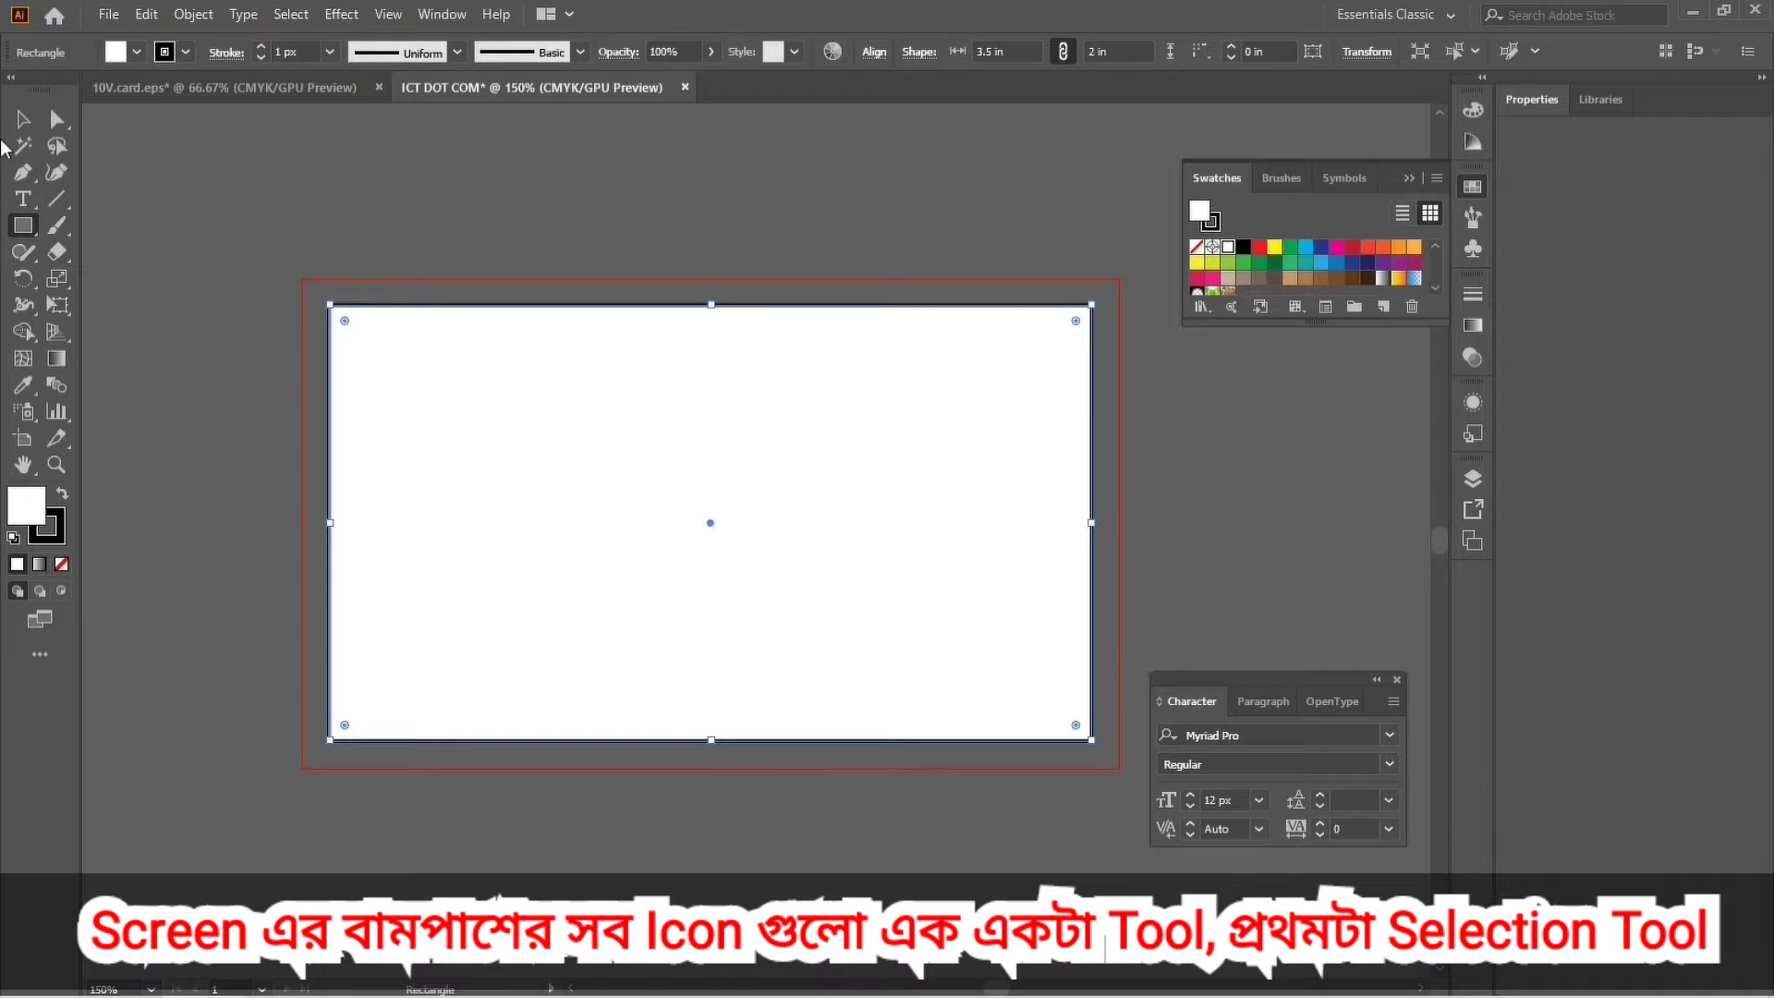
Check the white rectangle by selecting it with the Selection tool, then deselect it.
left_click(21, 120)
left_click(522, 225)
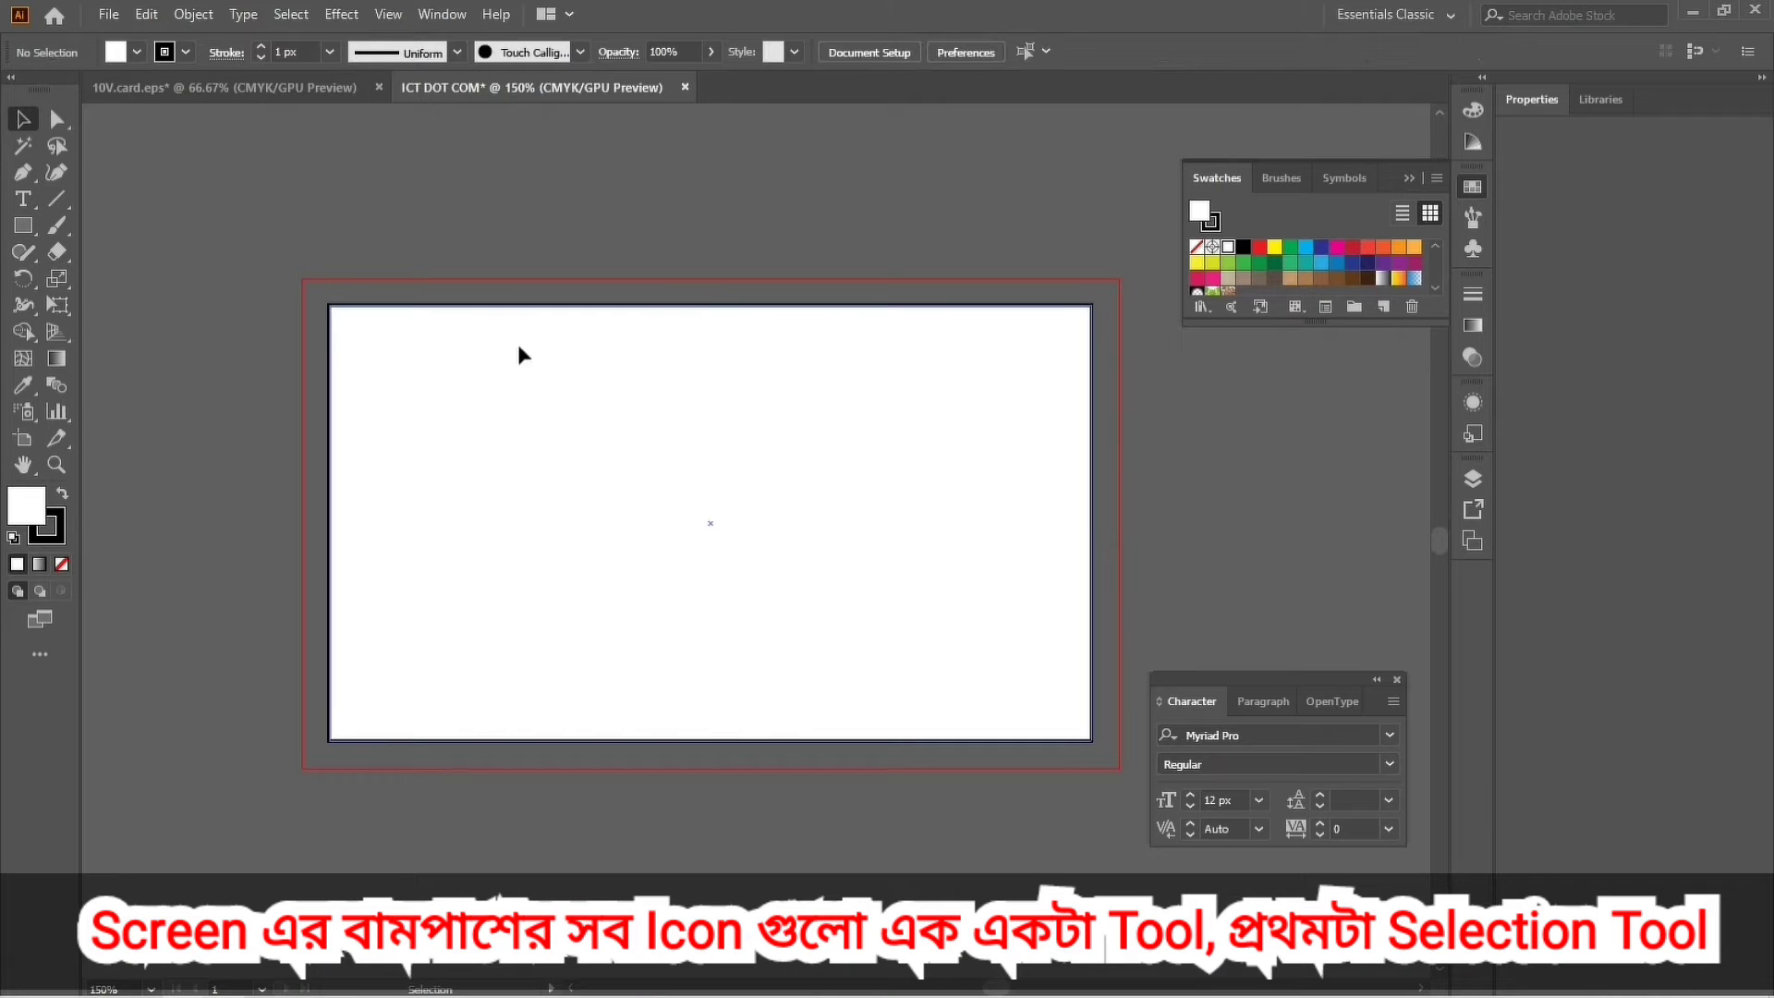
left_click(523, 398)
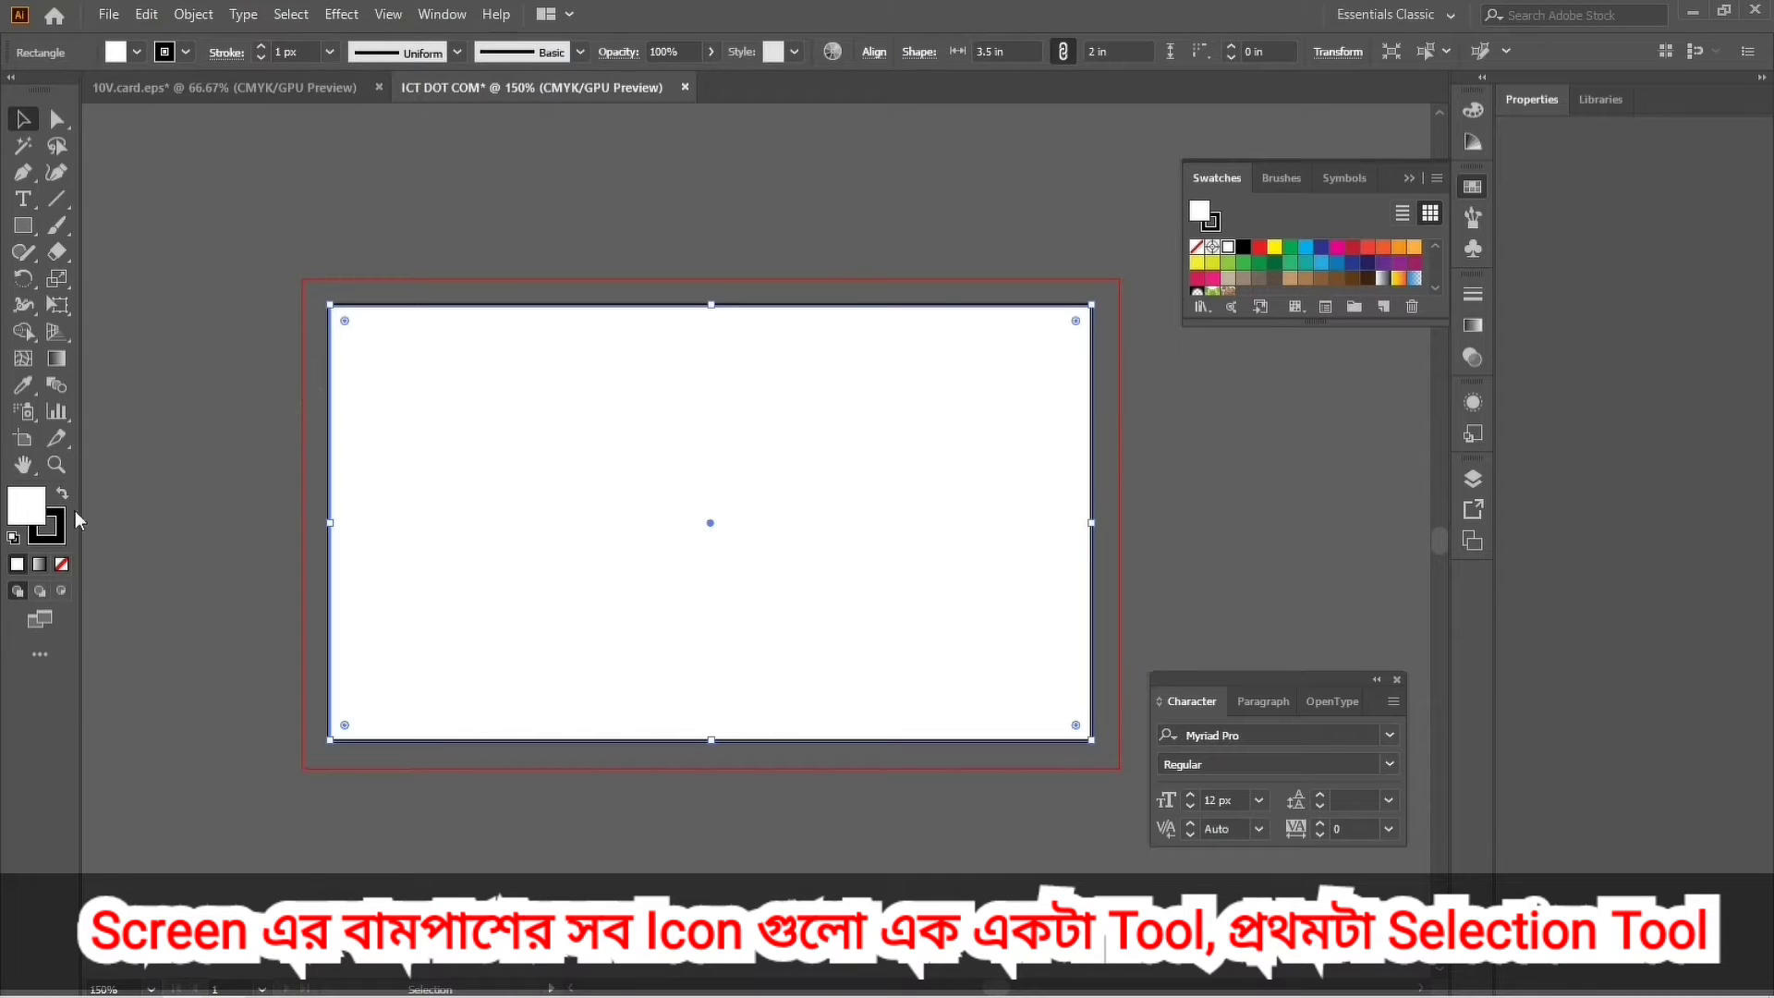
left_click(428, 213)
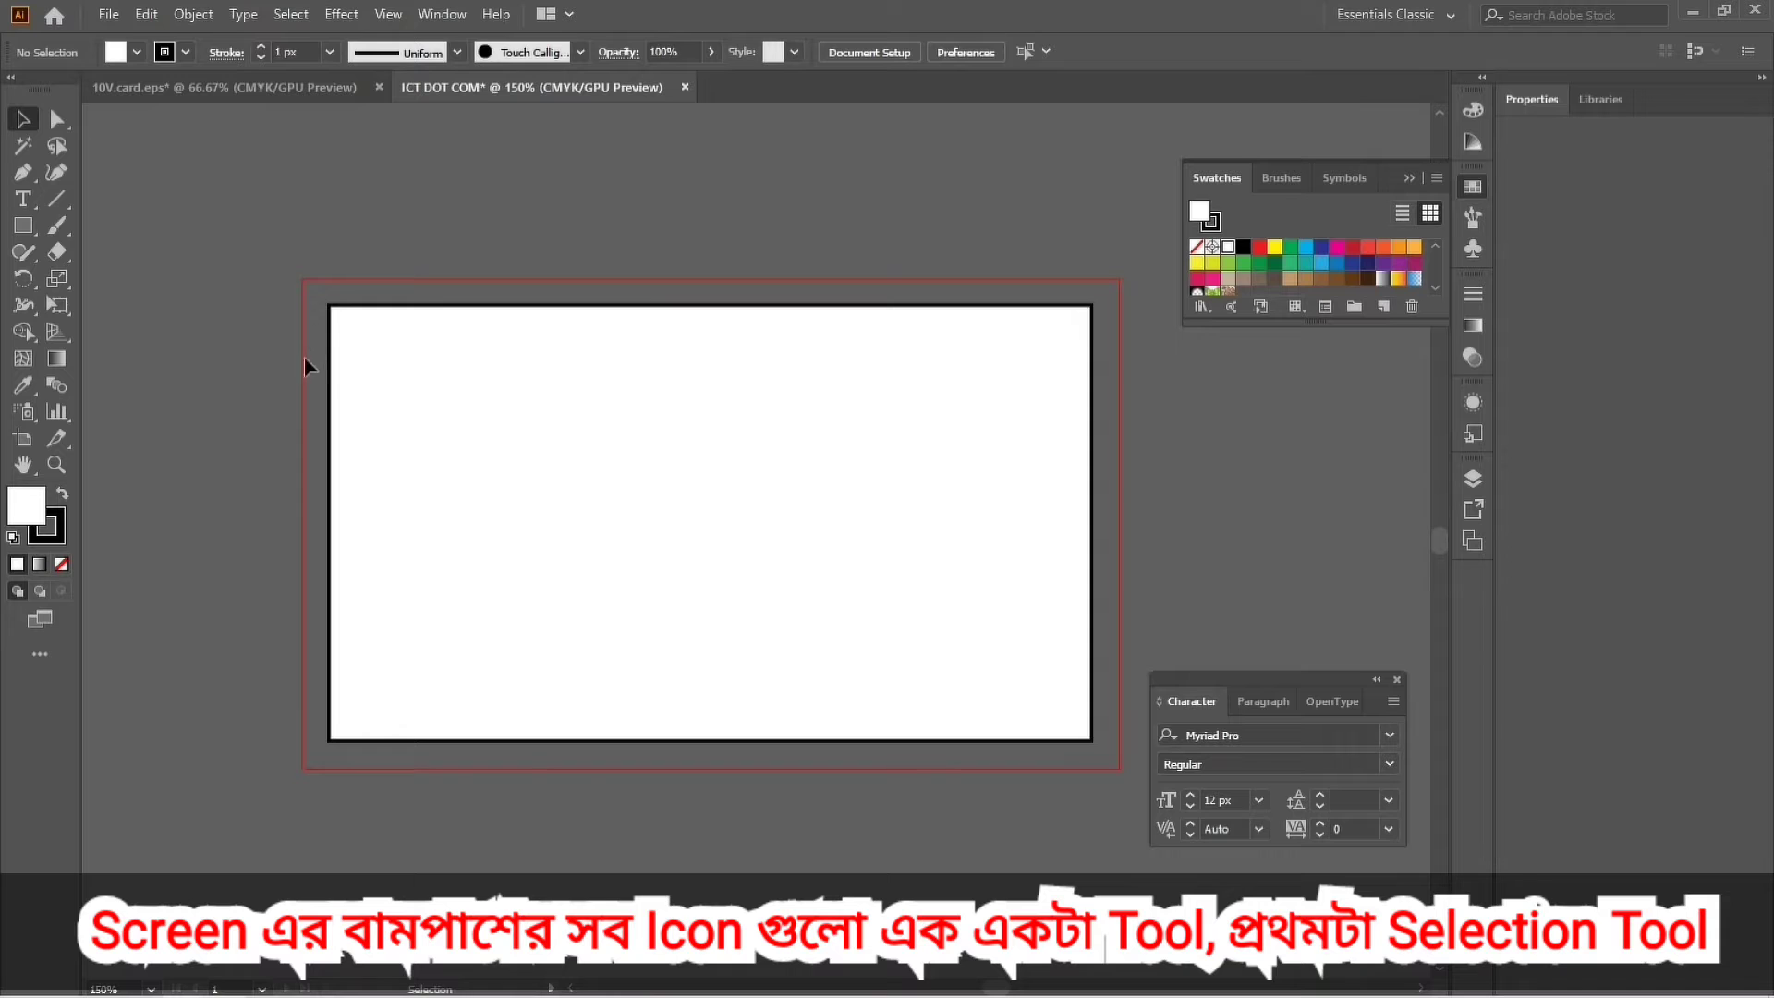
left_click(378, 418)
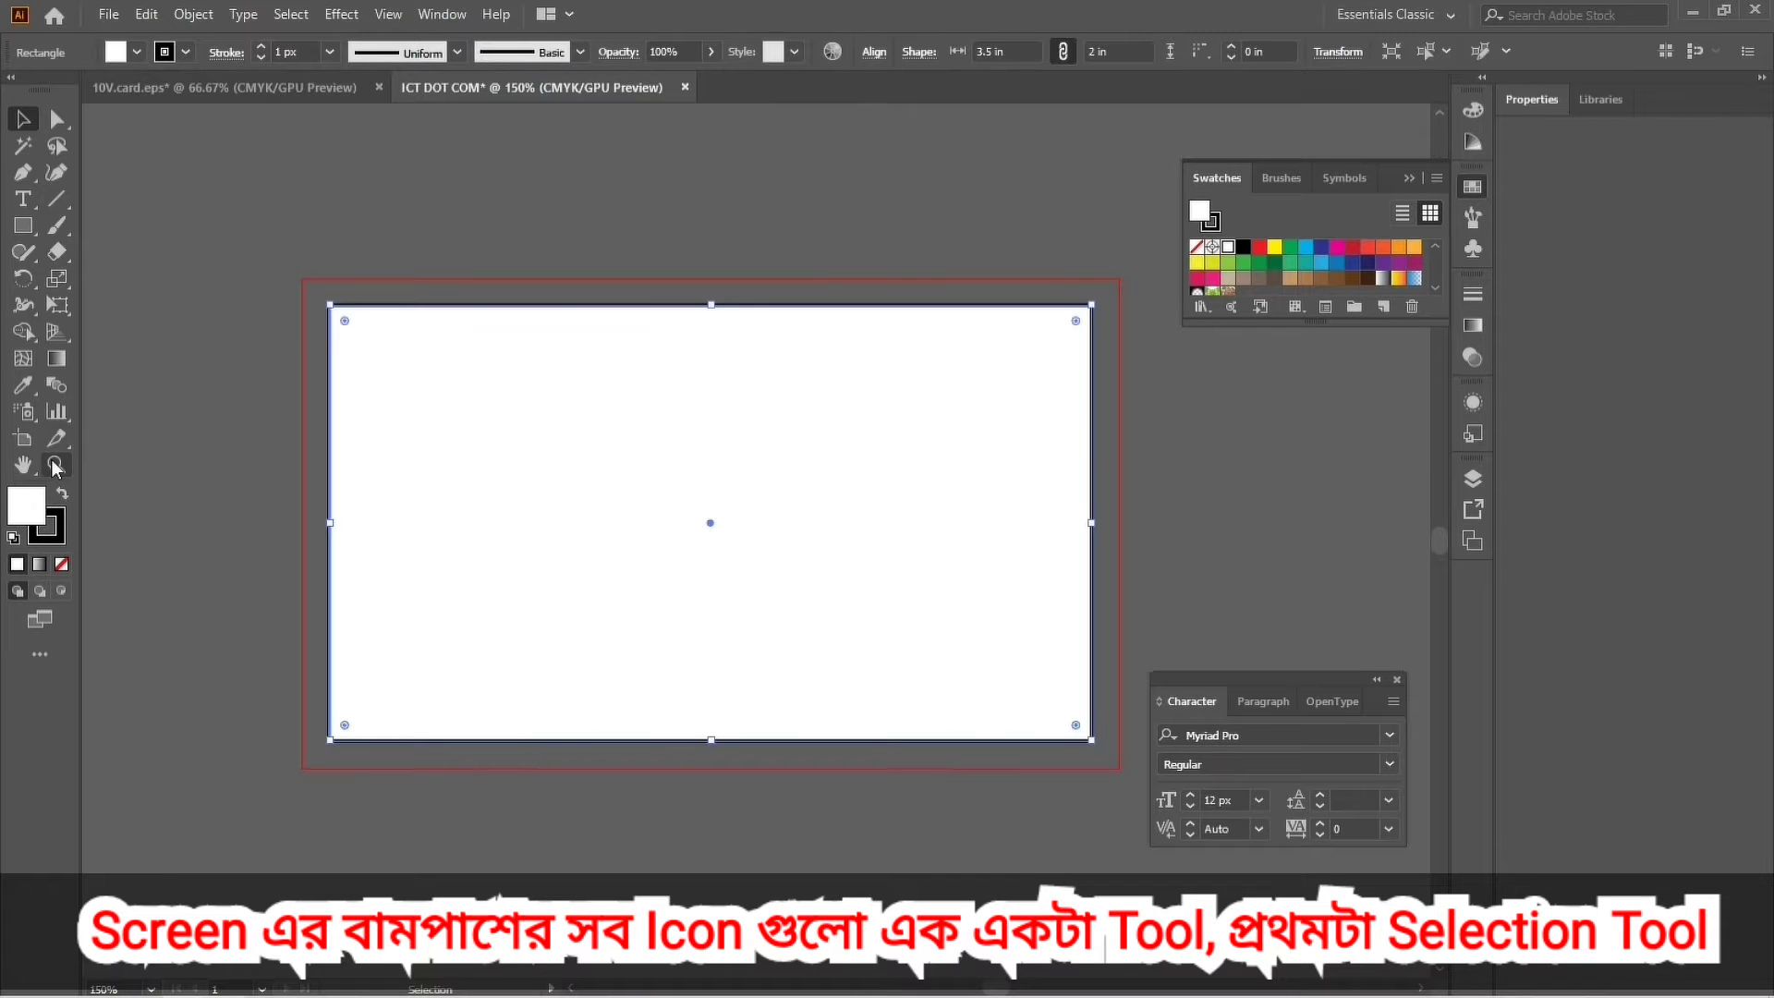
left_click(188, 484)
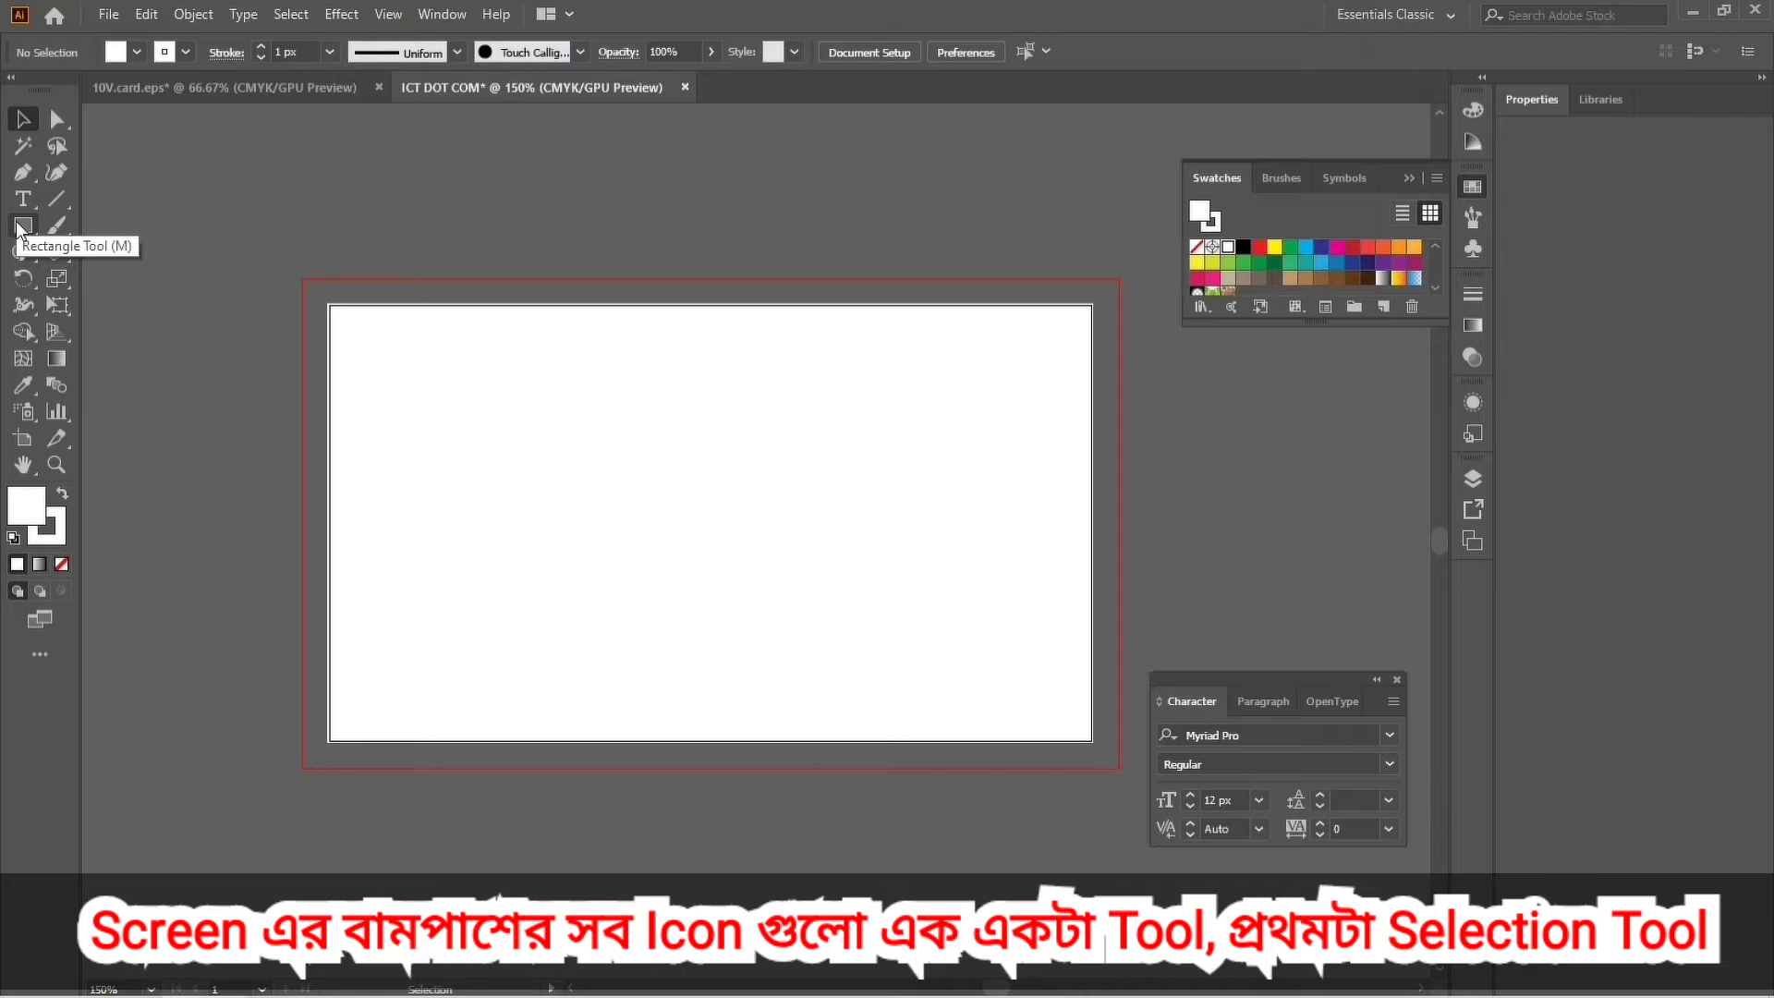
Draw a full-height rectangle about 1.71 in wide over the card's left side and fill it navy.
left_click(19, 227)
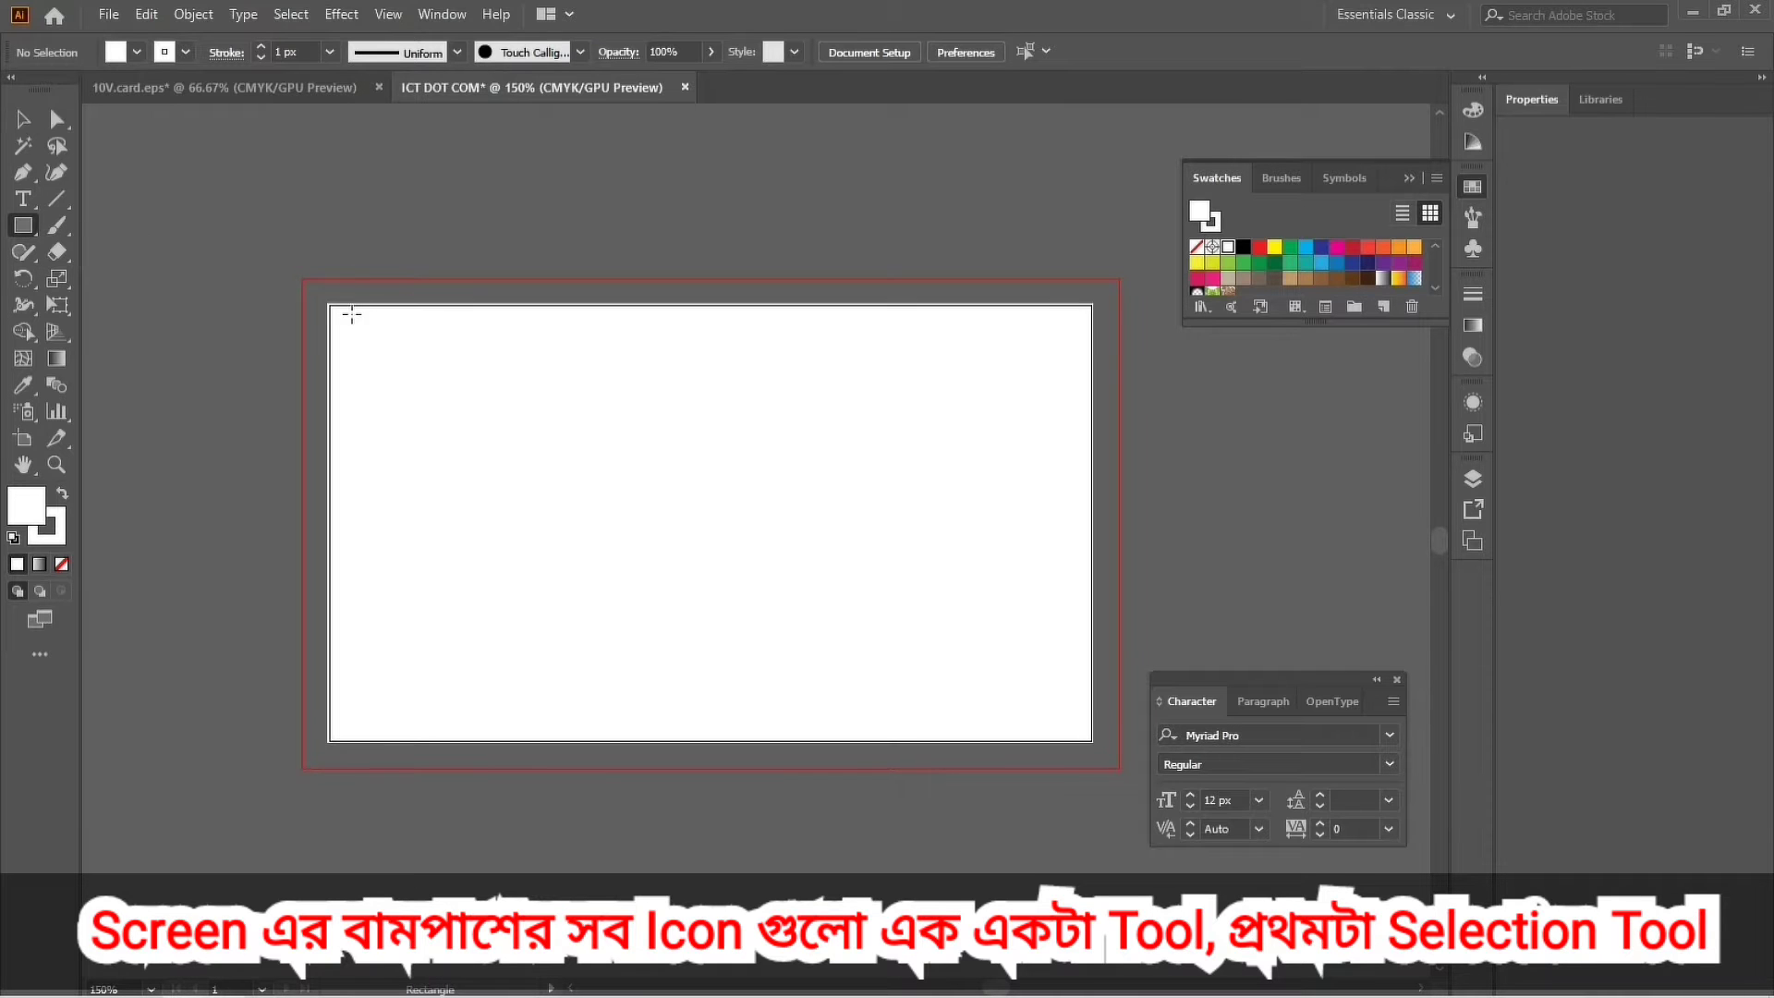
left_click_drag(330, 308, 702, 739)
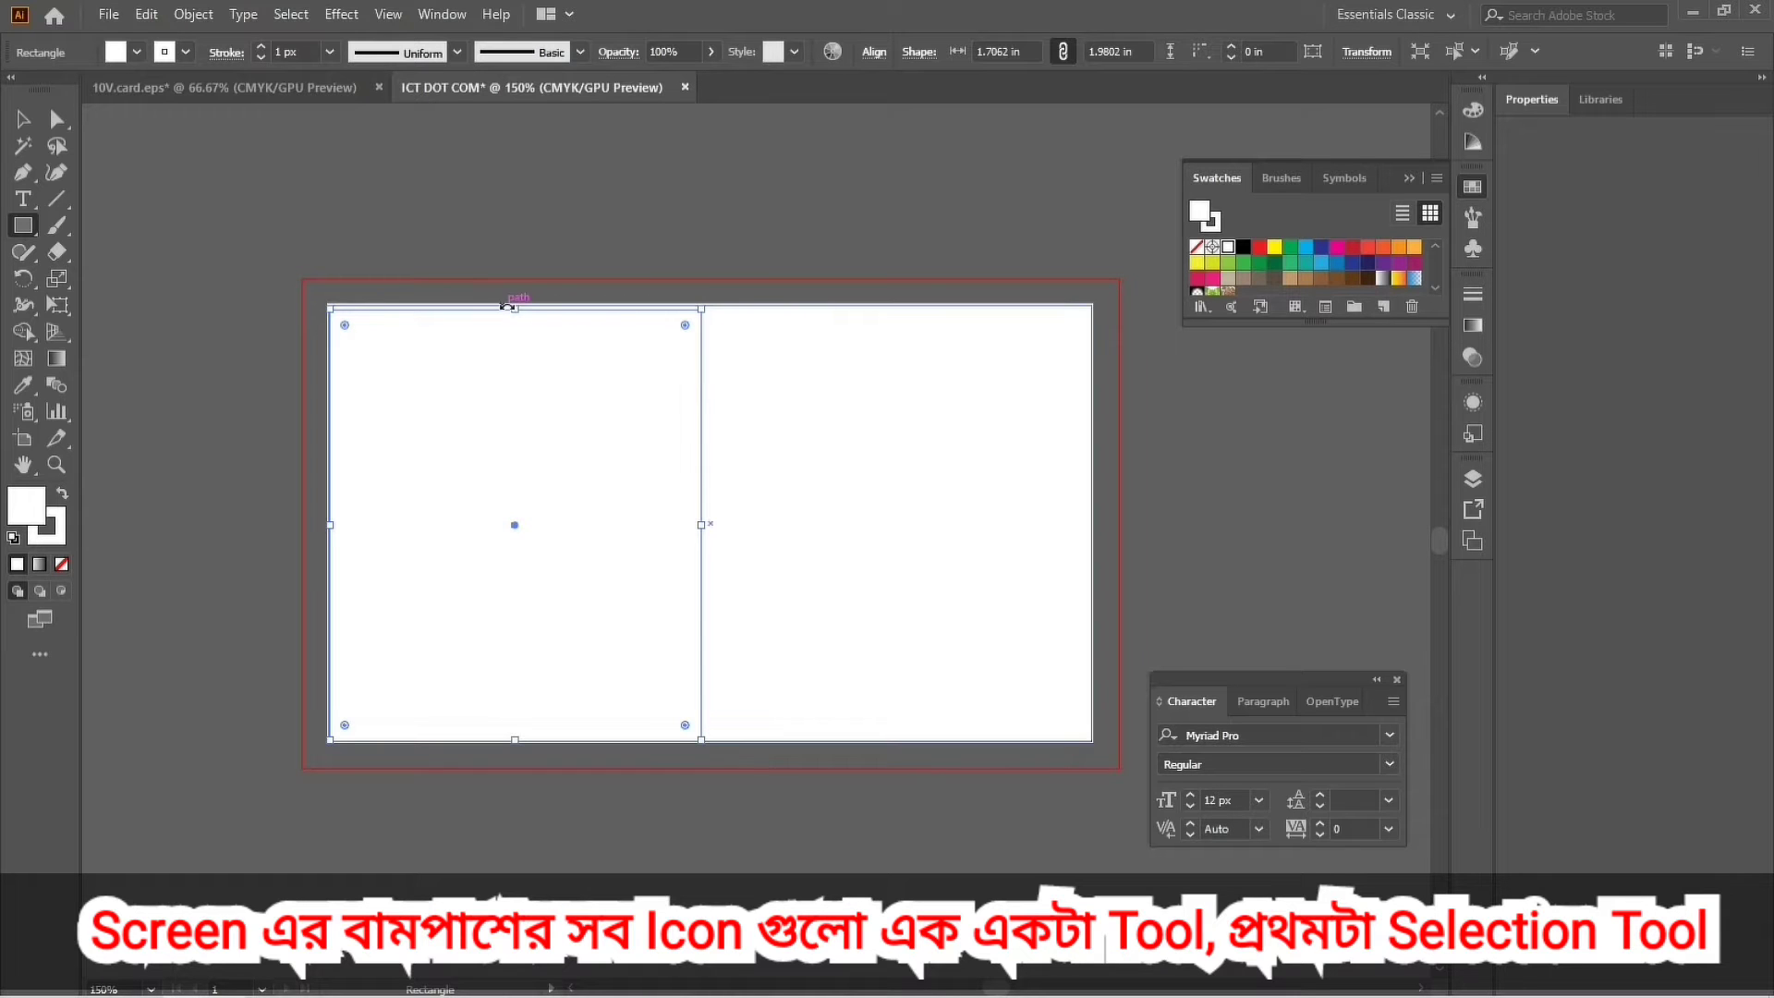
left_click_drag(508, 306, 507, 304)
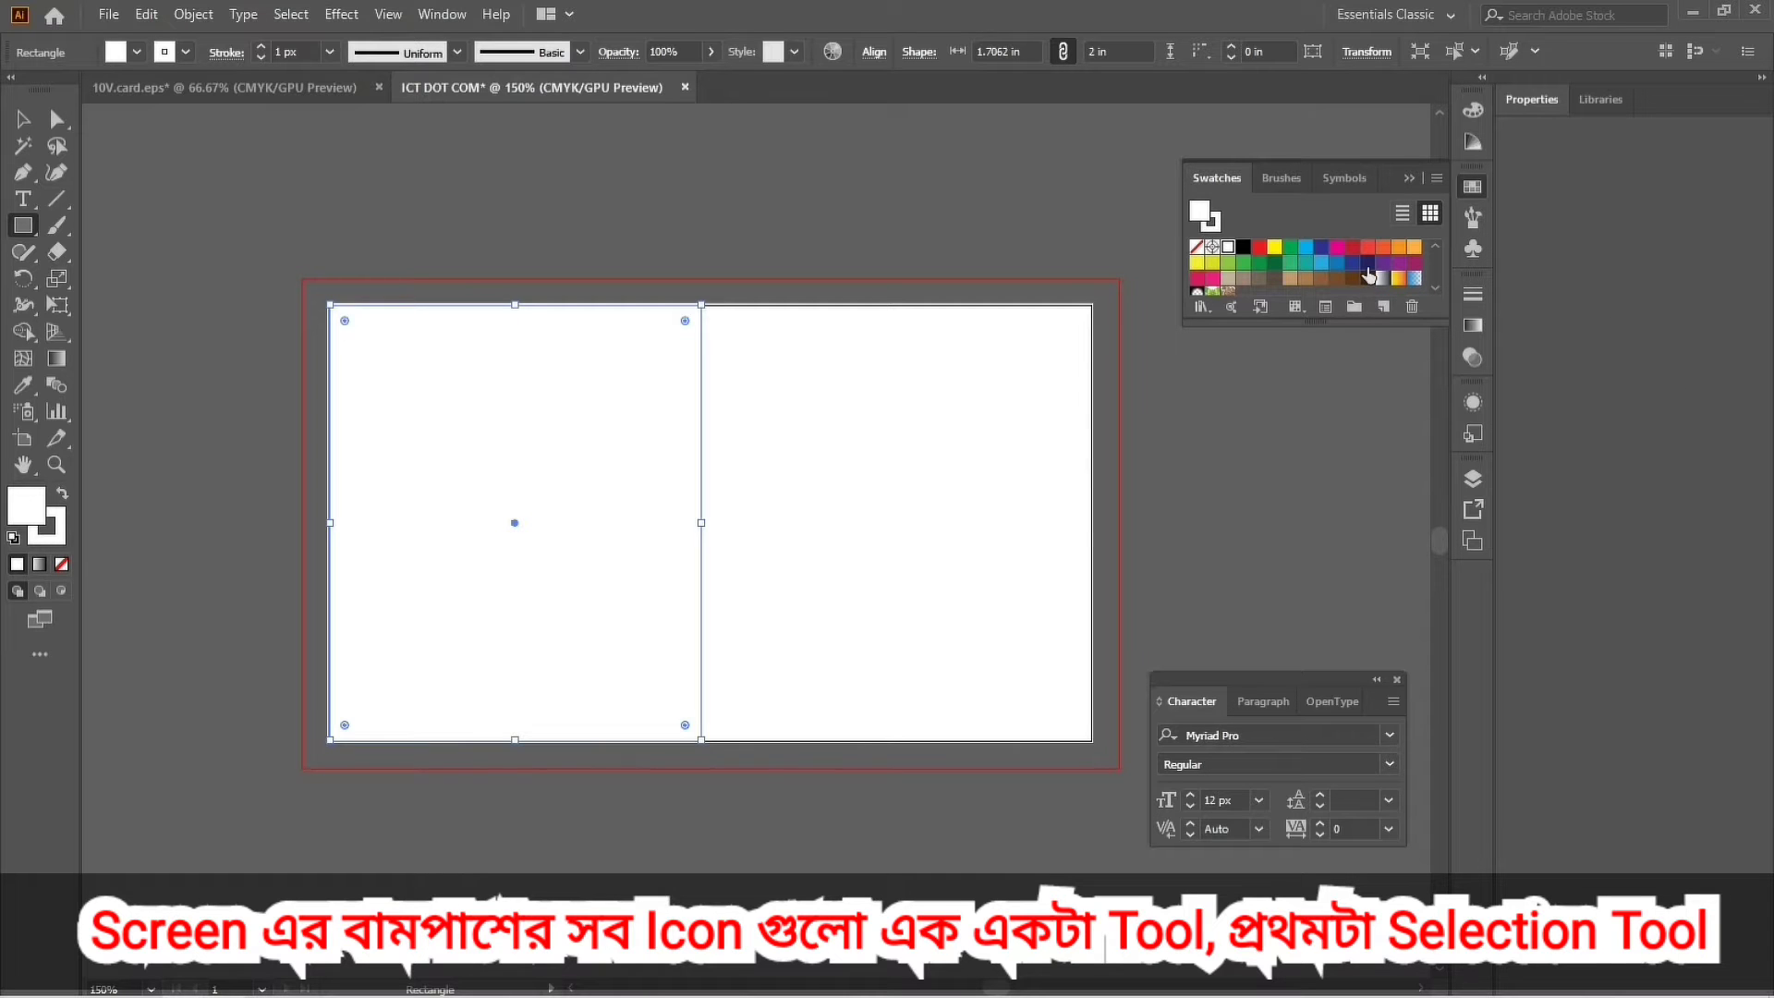
left_click(1368, 262)
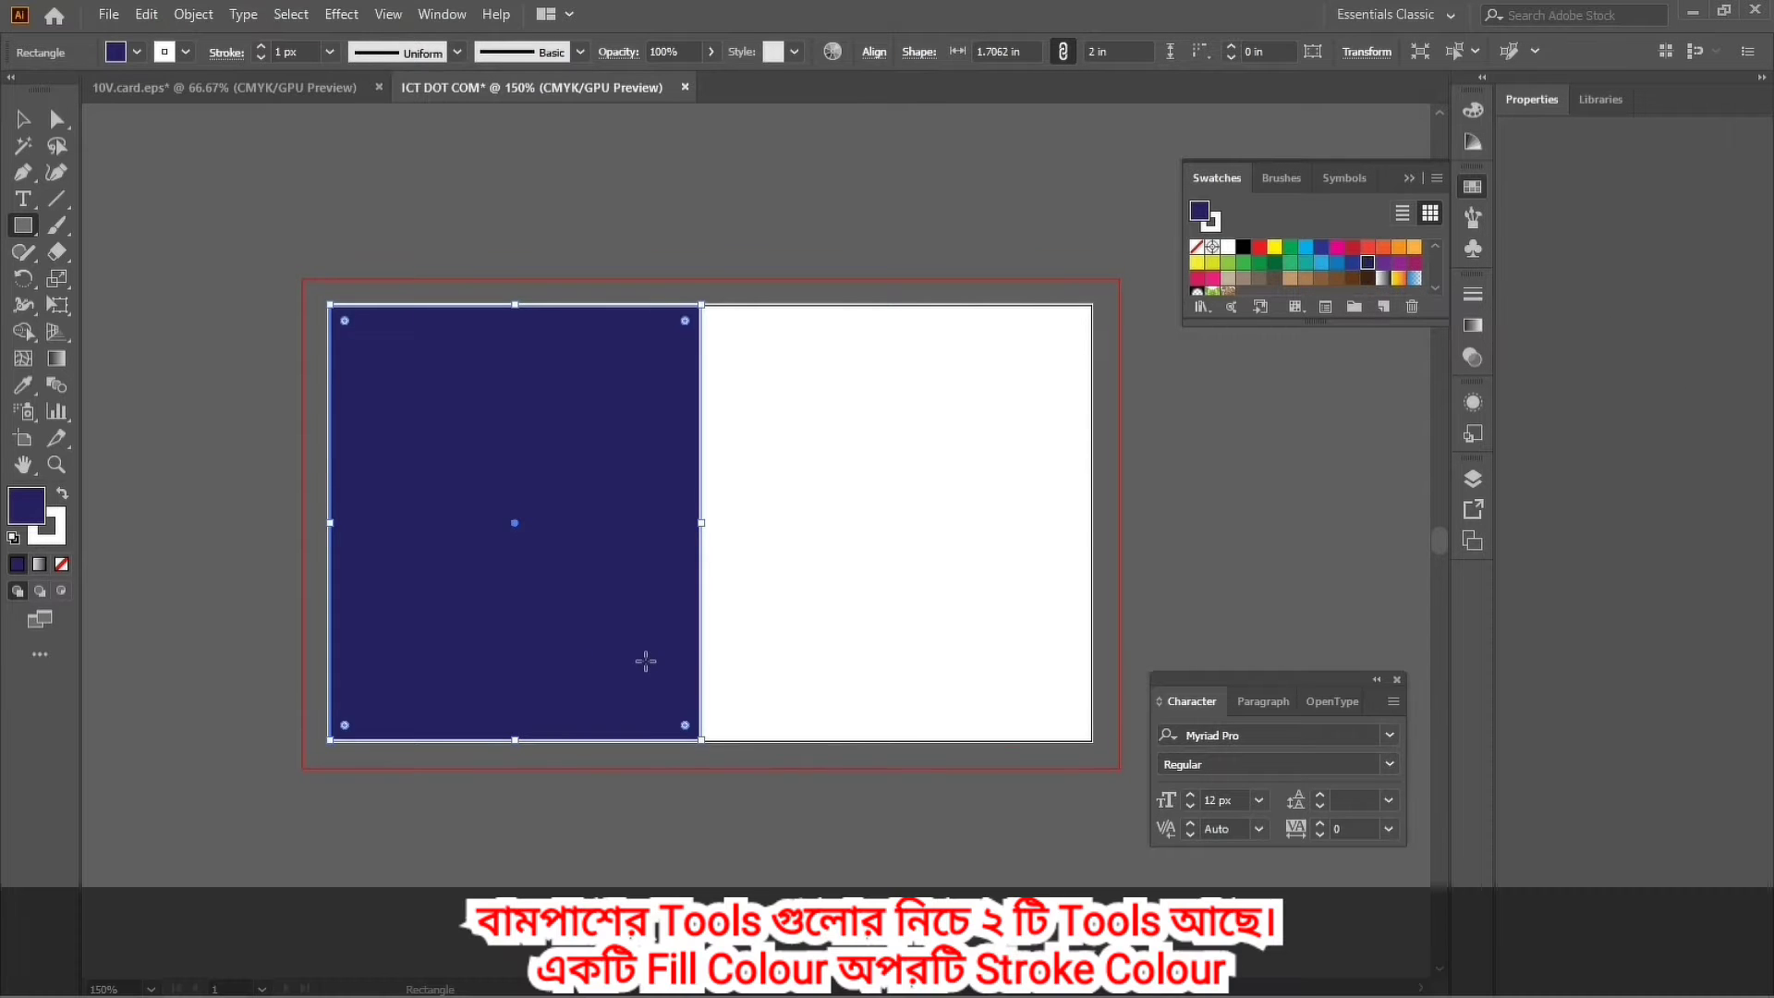
scroll(646, 664, "down", 3)
left_click_drag(514, 608, 515, 608)
left_click_drag(515, 171, 518, 162)
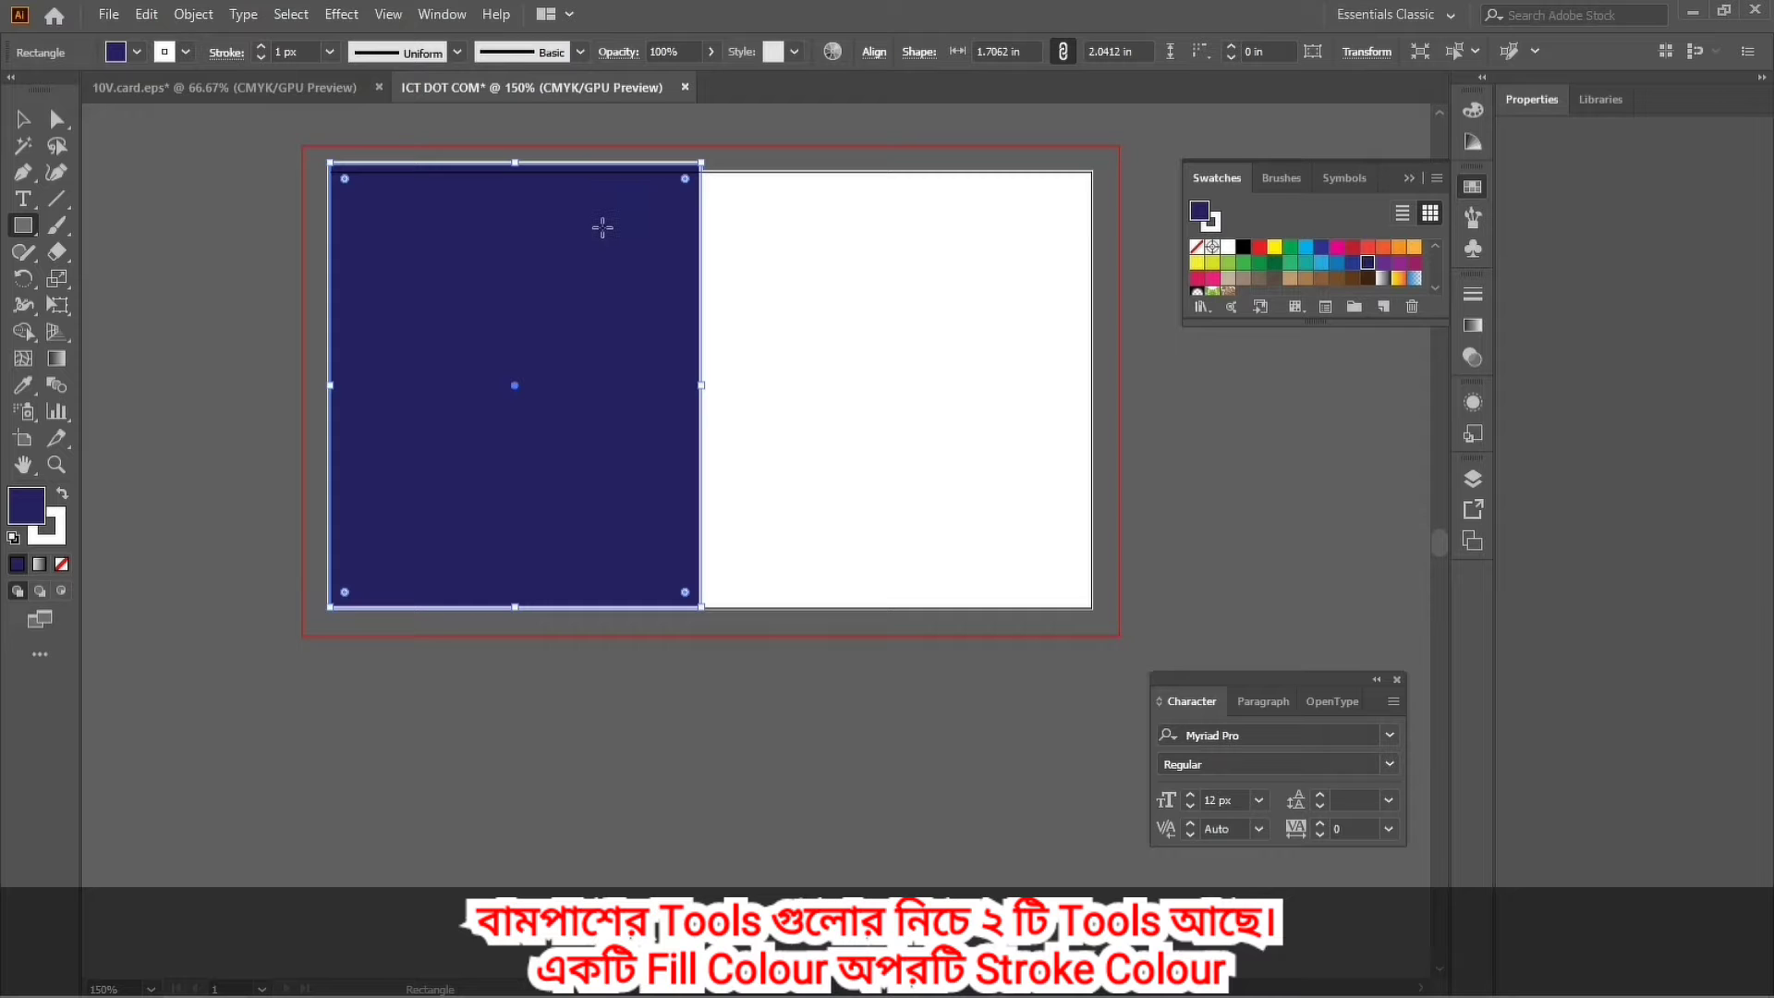
key("ctrl+z")
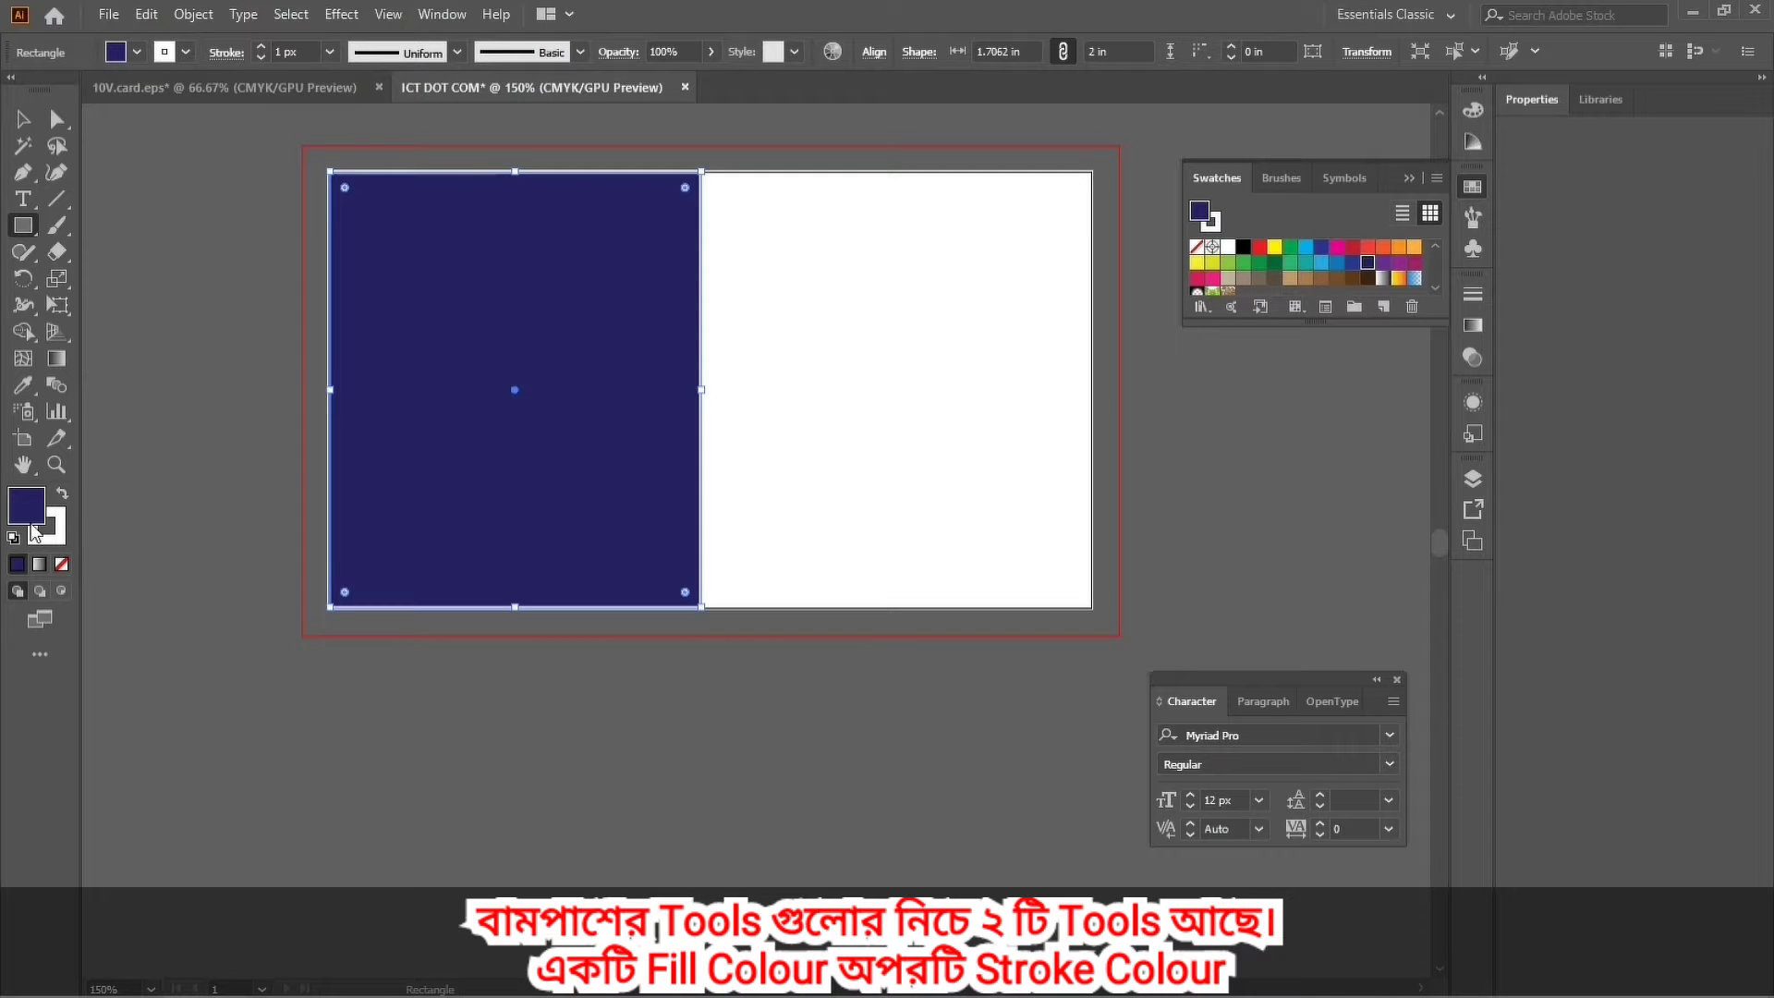
key("ctrl+shift+a")
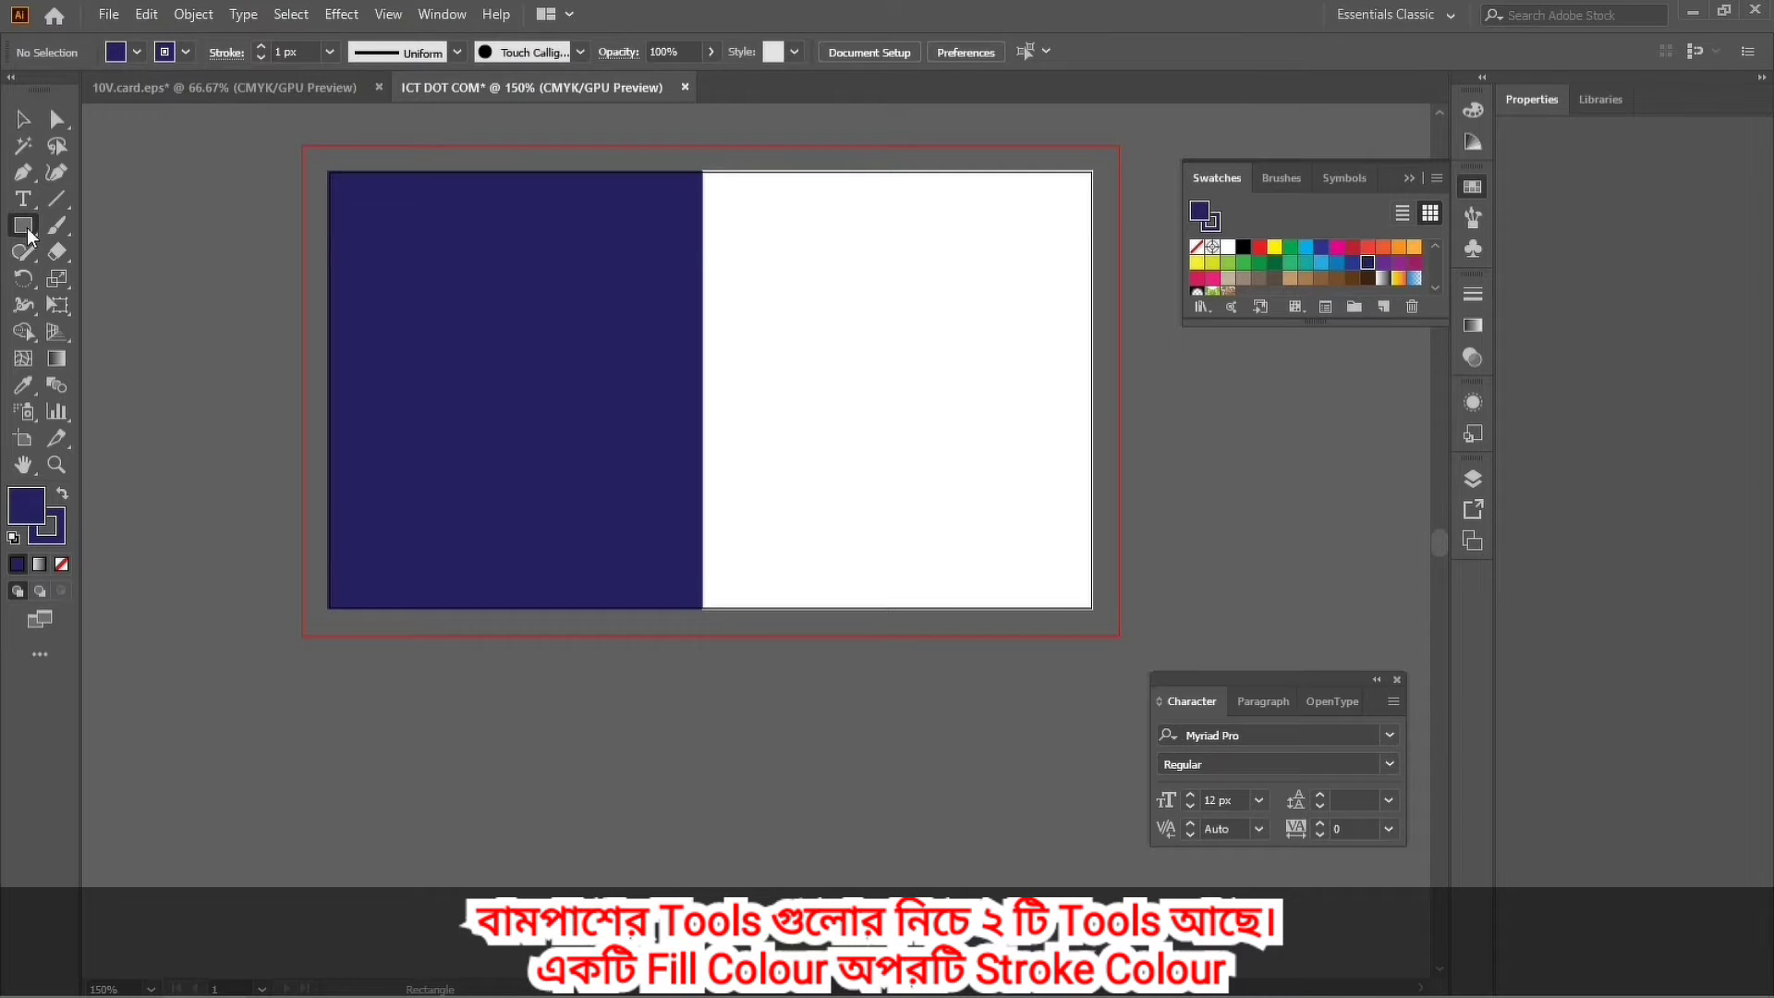
Add a thin strip about 0.275 in tall along the navy panel's bottom, with red fill and outline.
left_click_drag(325, 548, 712, 608)
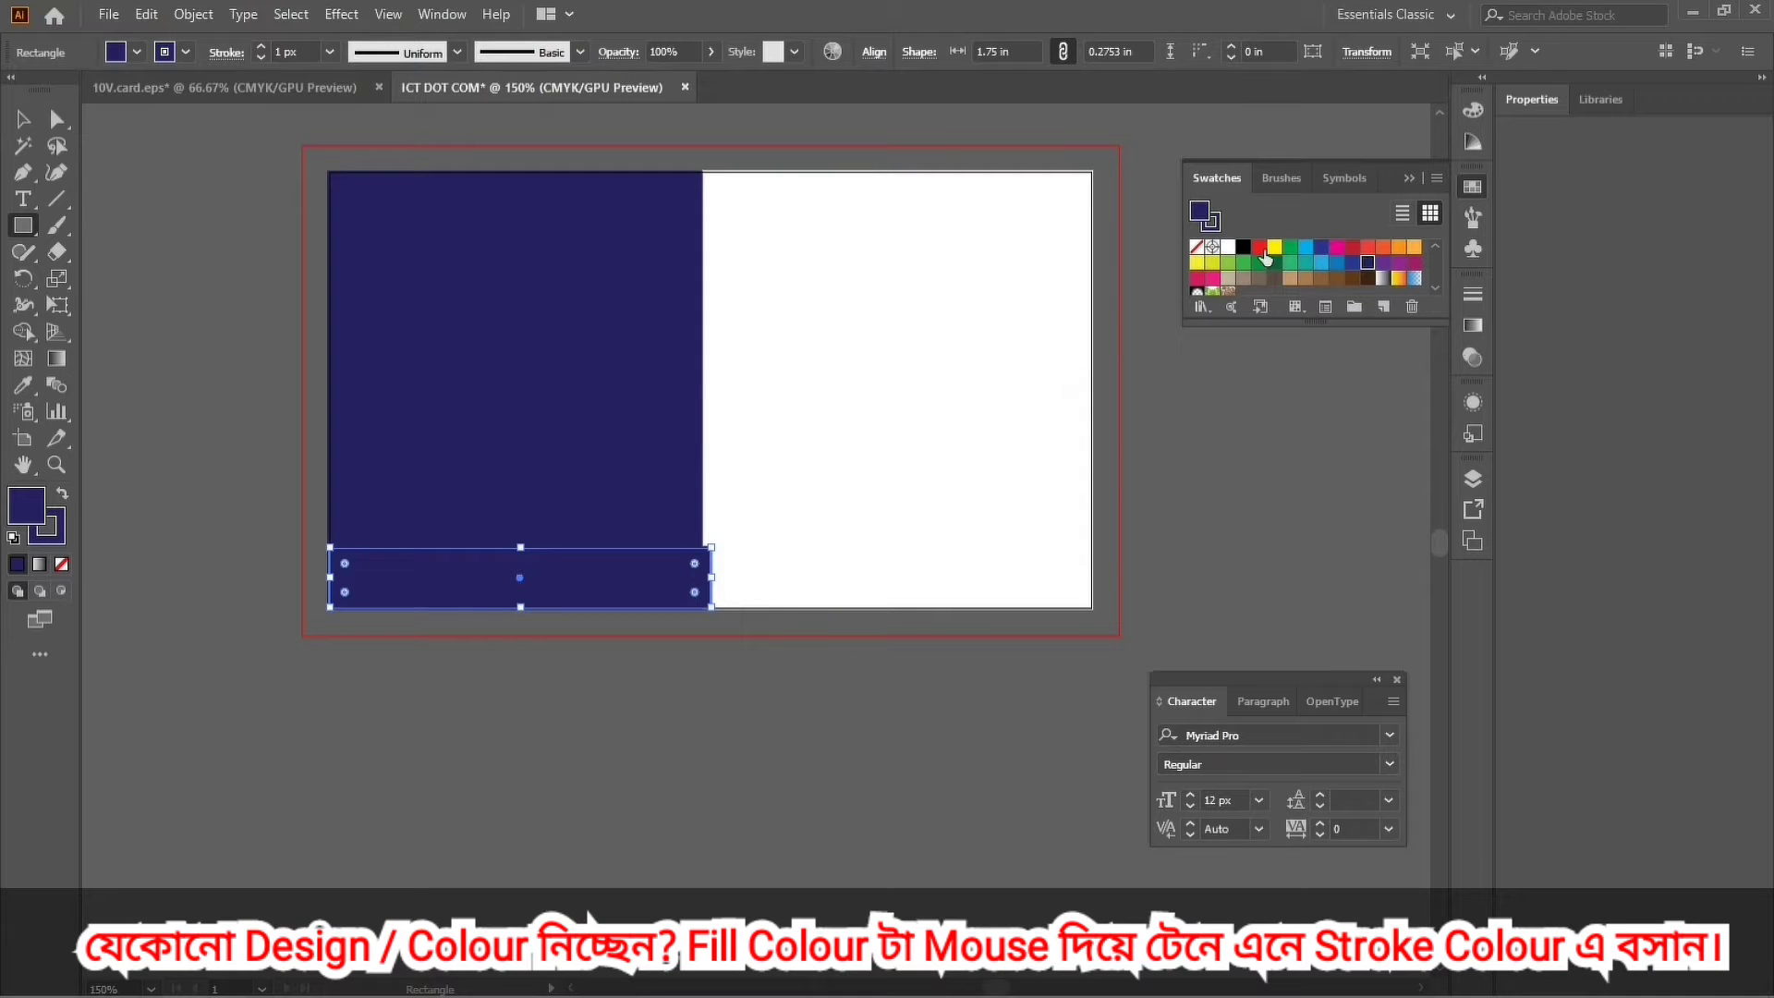
left_click(1260, 250)
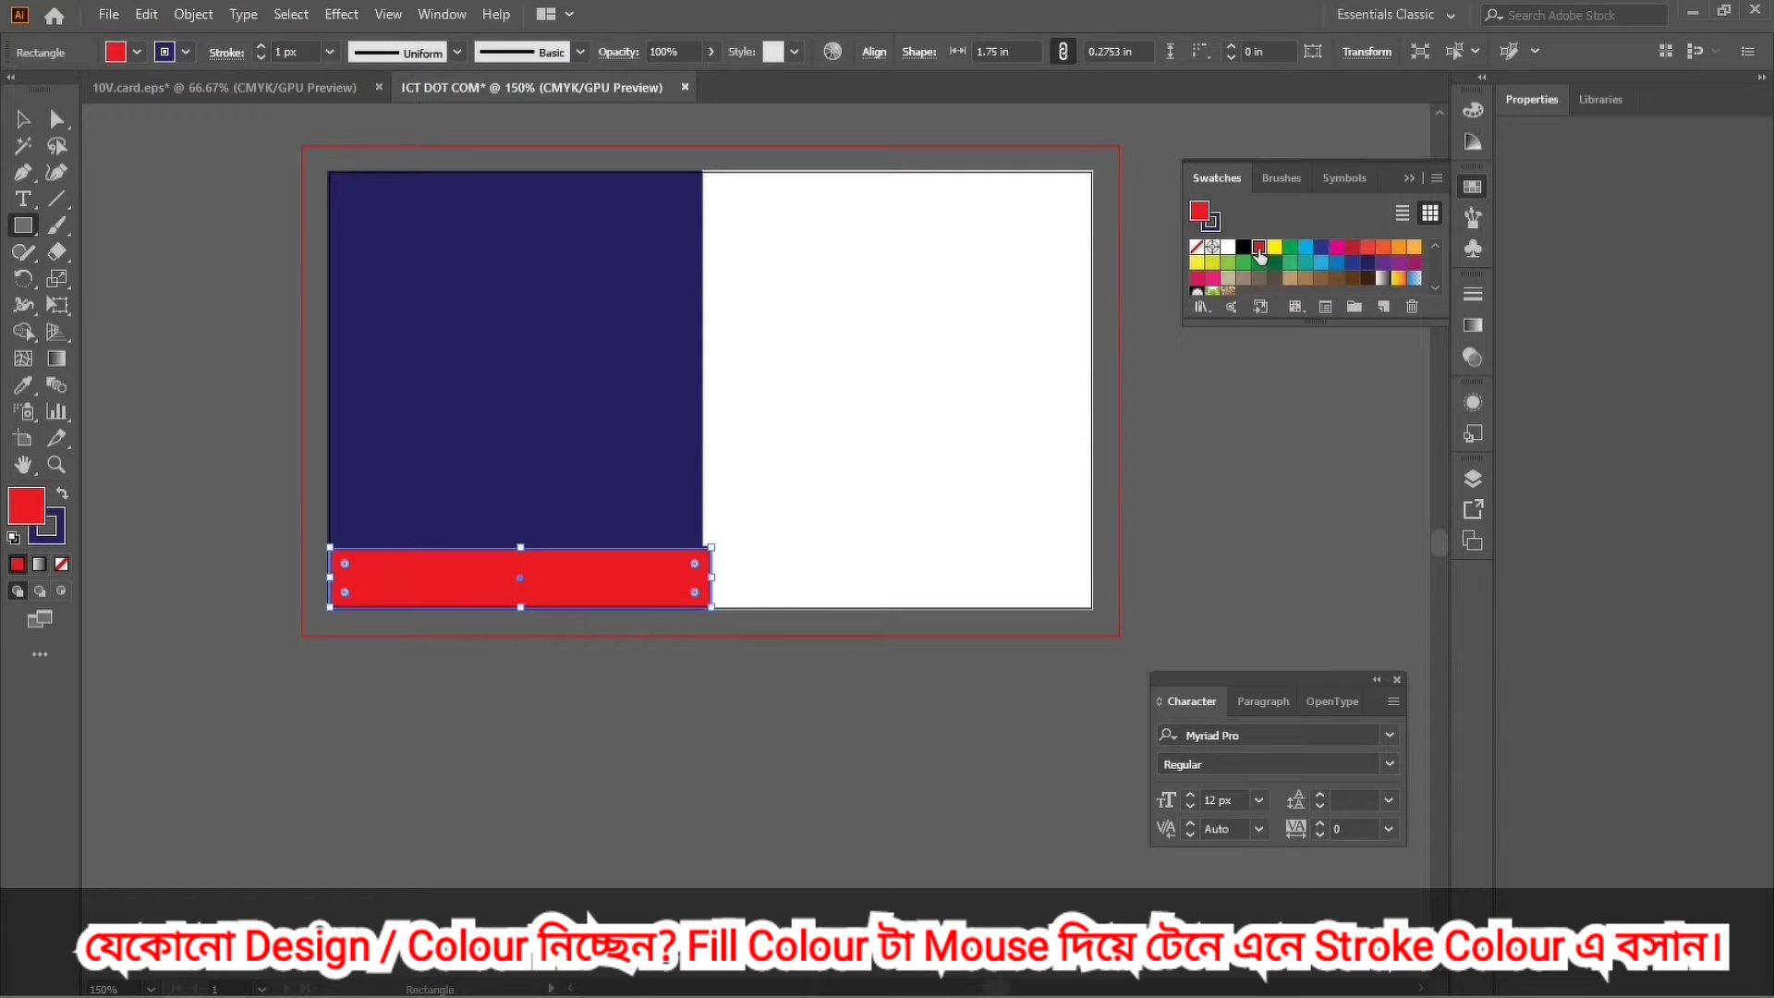
left_click_drag(35, 510, 52, 534)
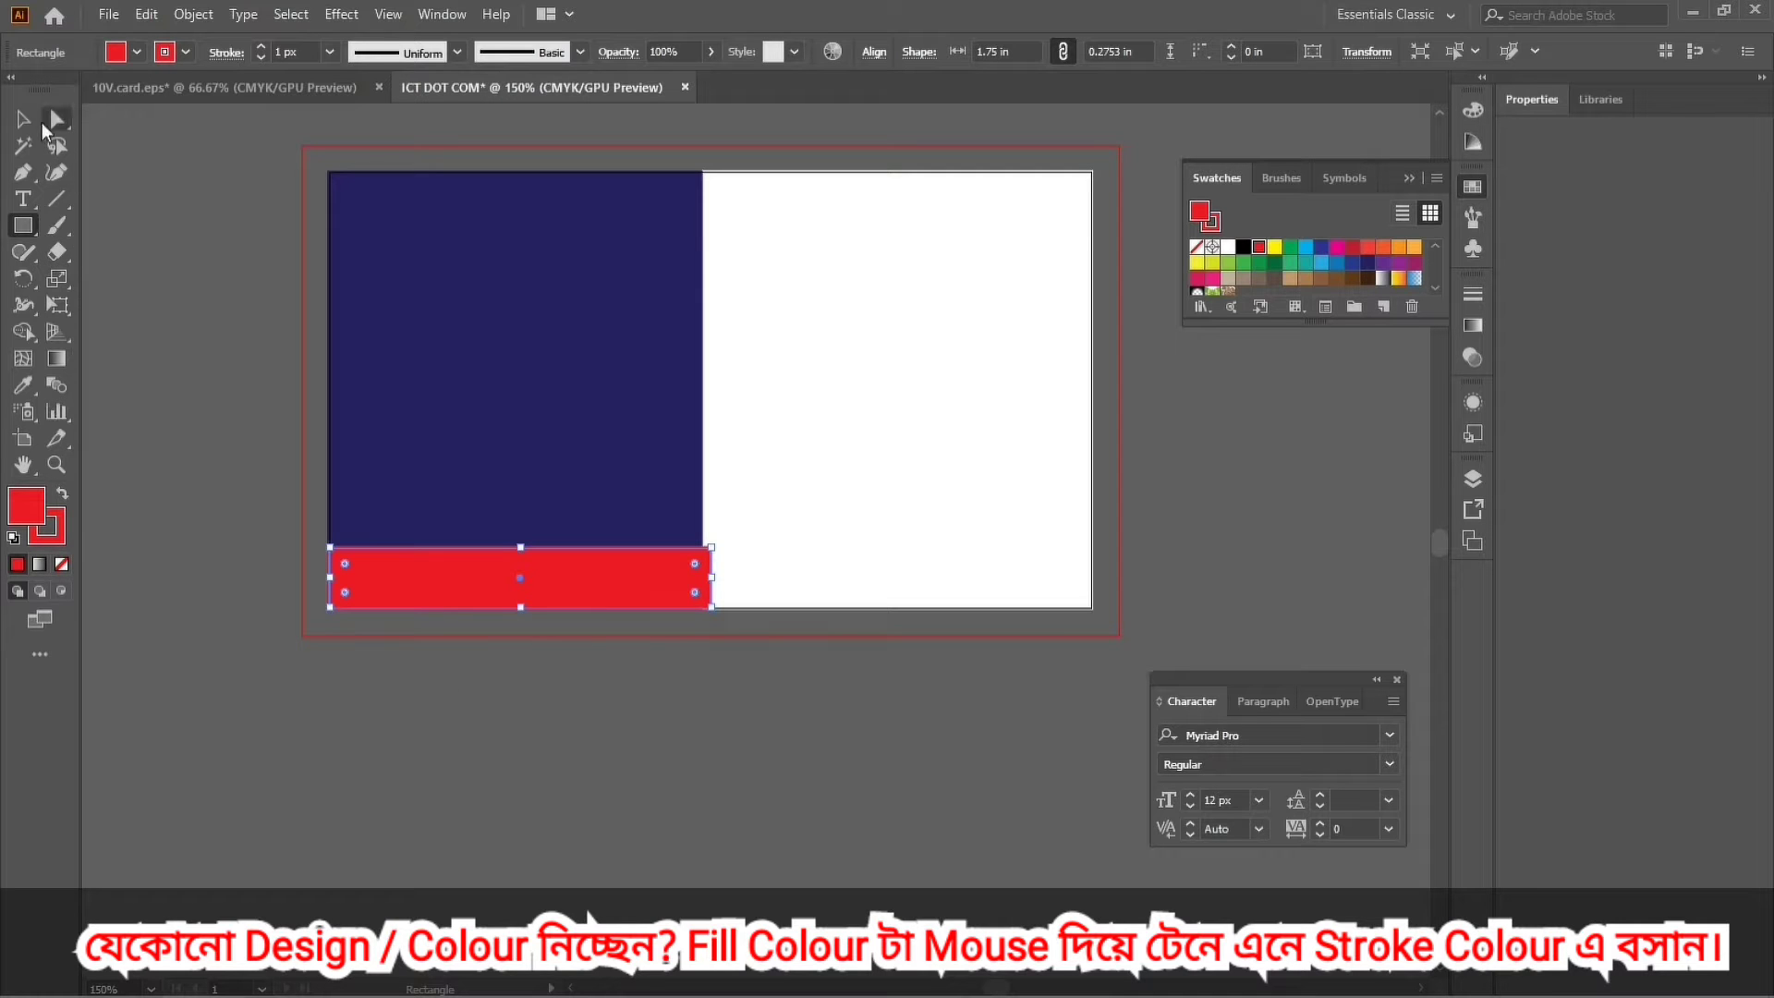
left_click(23, 118)
left_click(687, 727)
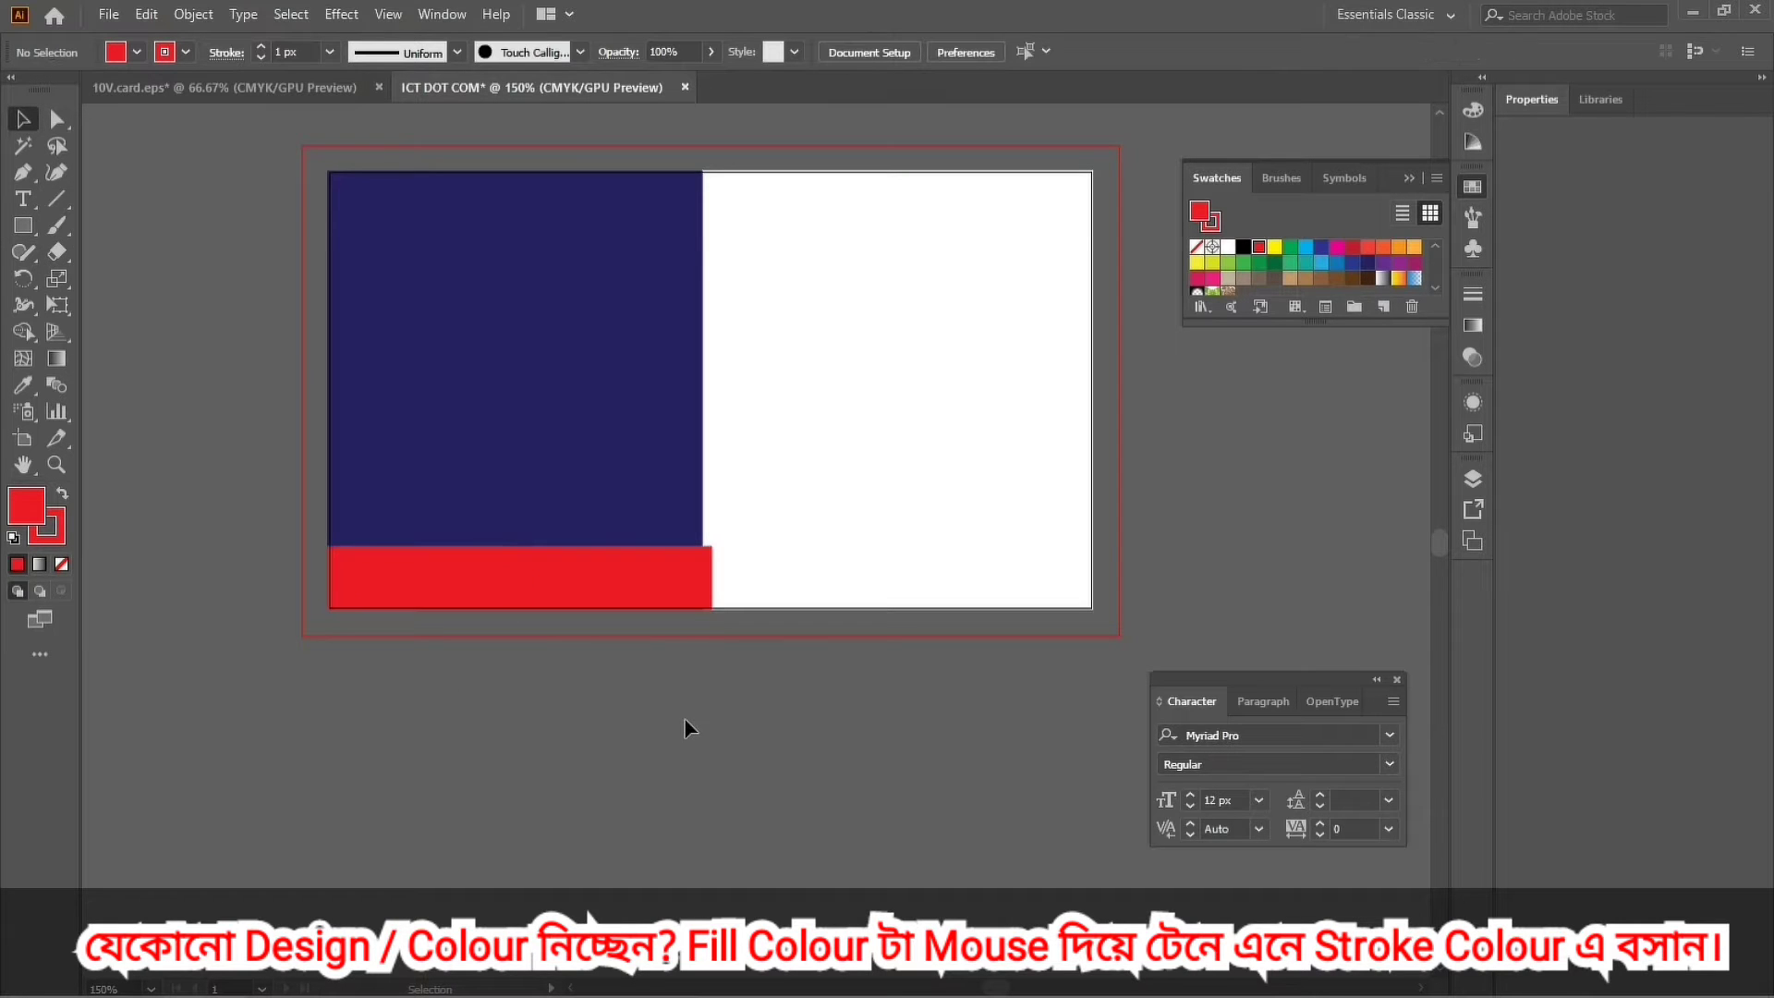
key("ctrl+space")
Draw a small rectangle from the navy block's lower-right corner down into the red bar.
left_click_drag(672, 524, 929, 882)
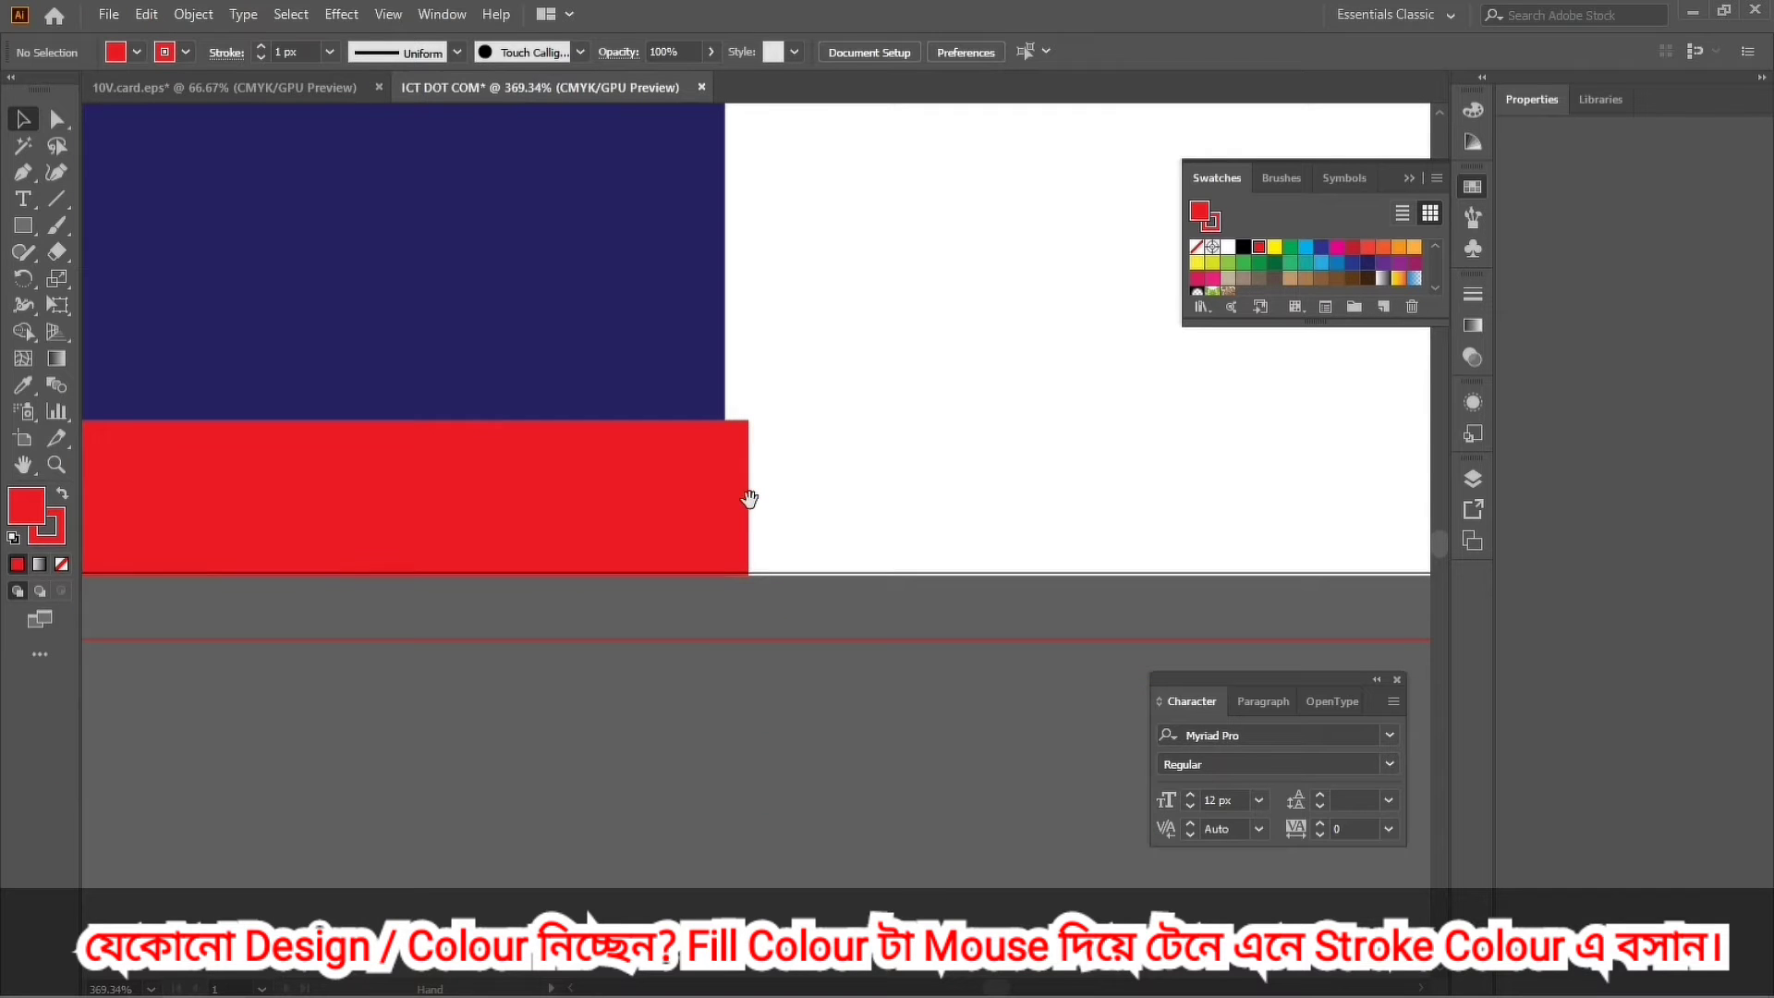
left_click(23, 225)
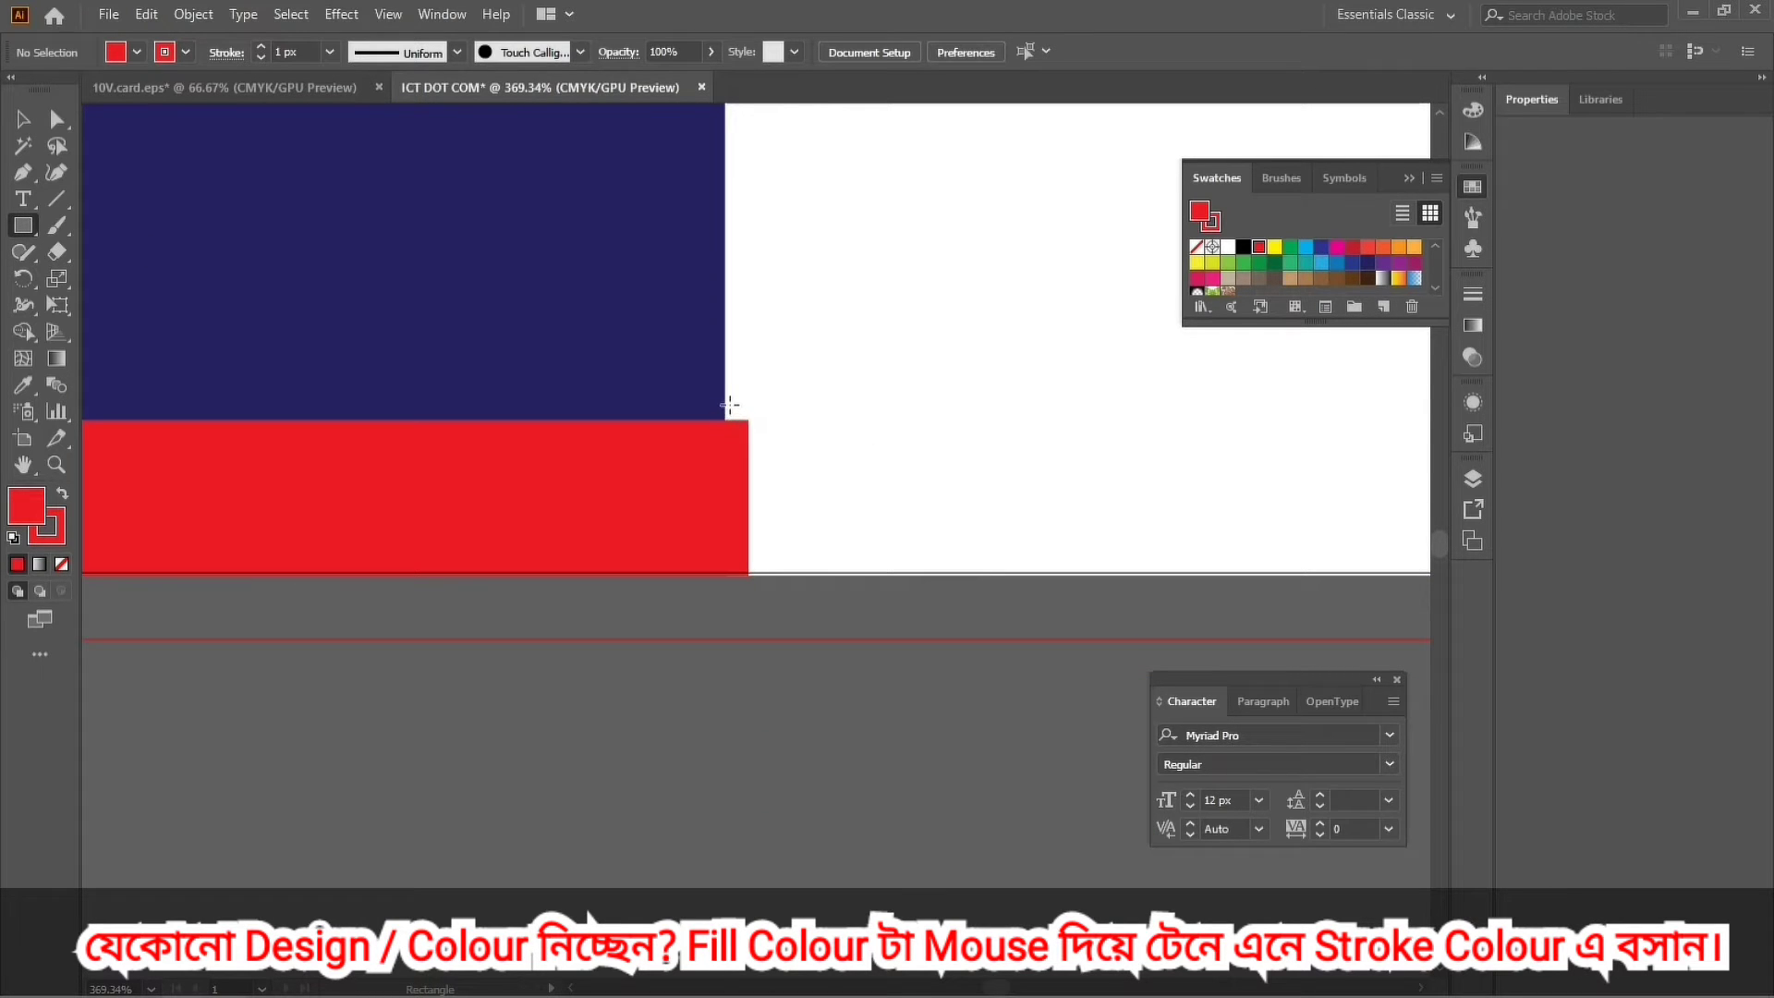
left_click_drag(723, 404, 755, 522)
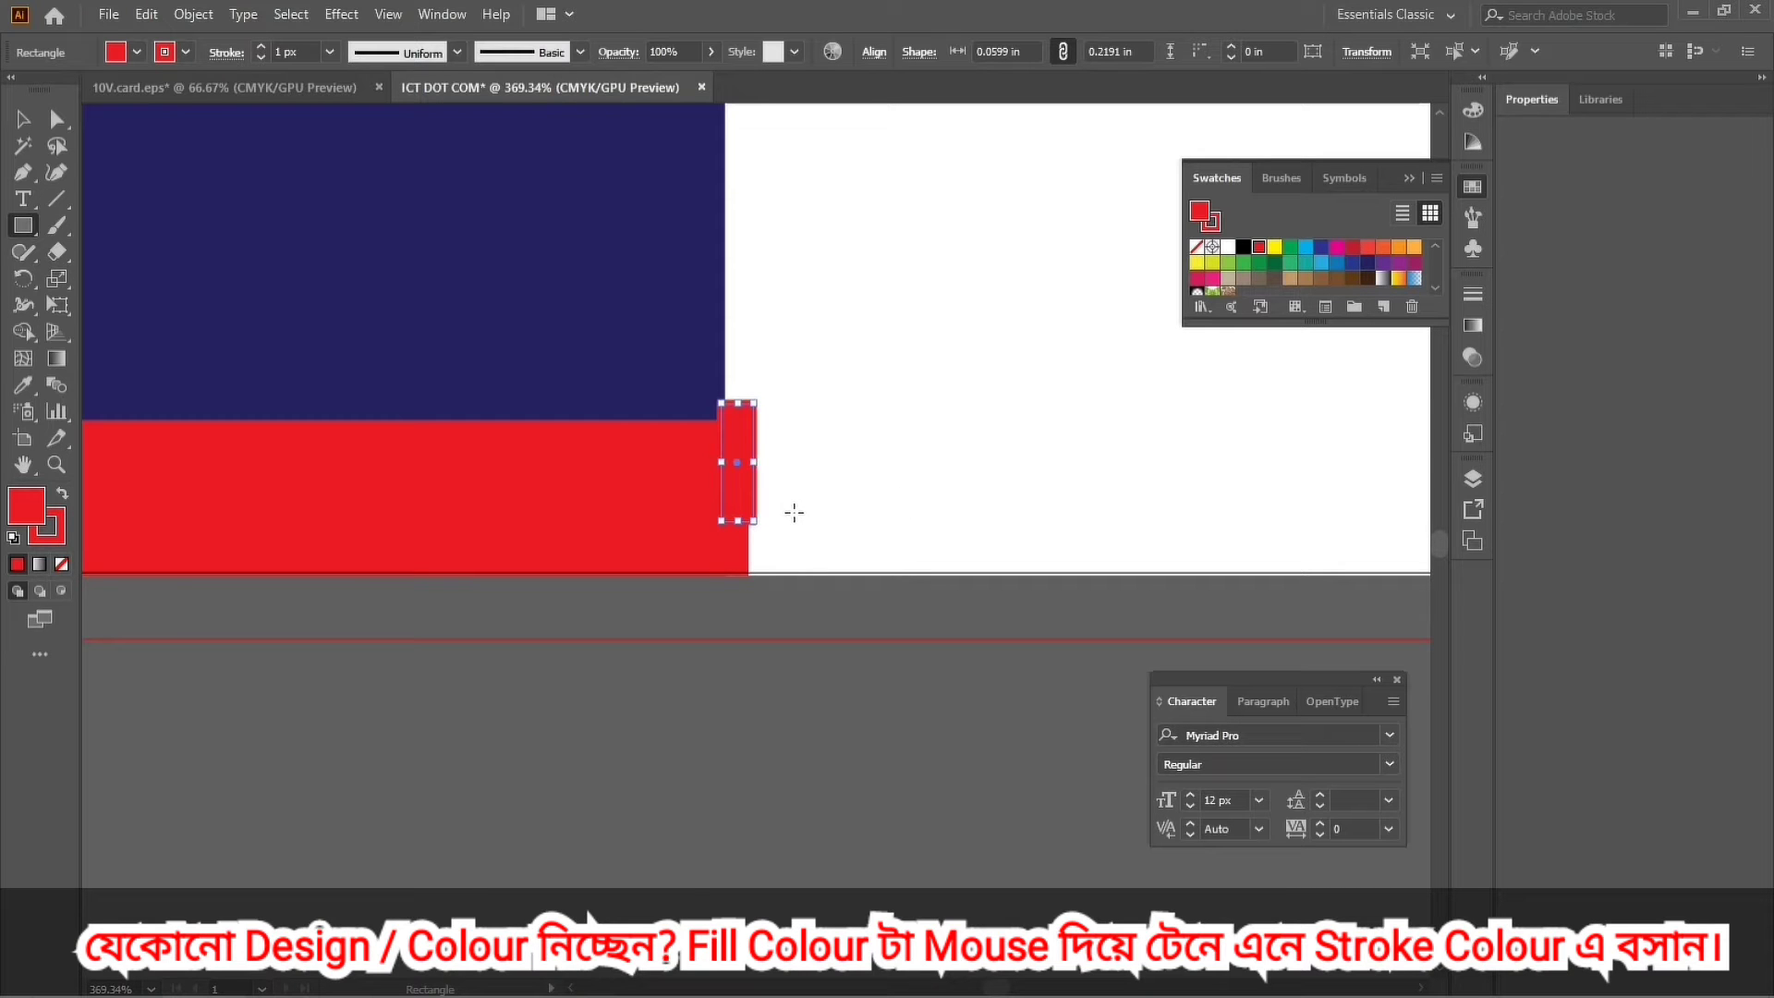
key("z")
left_click(742, 469)
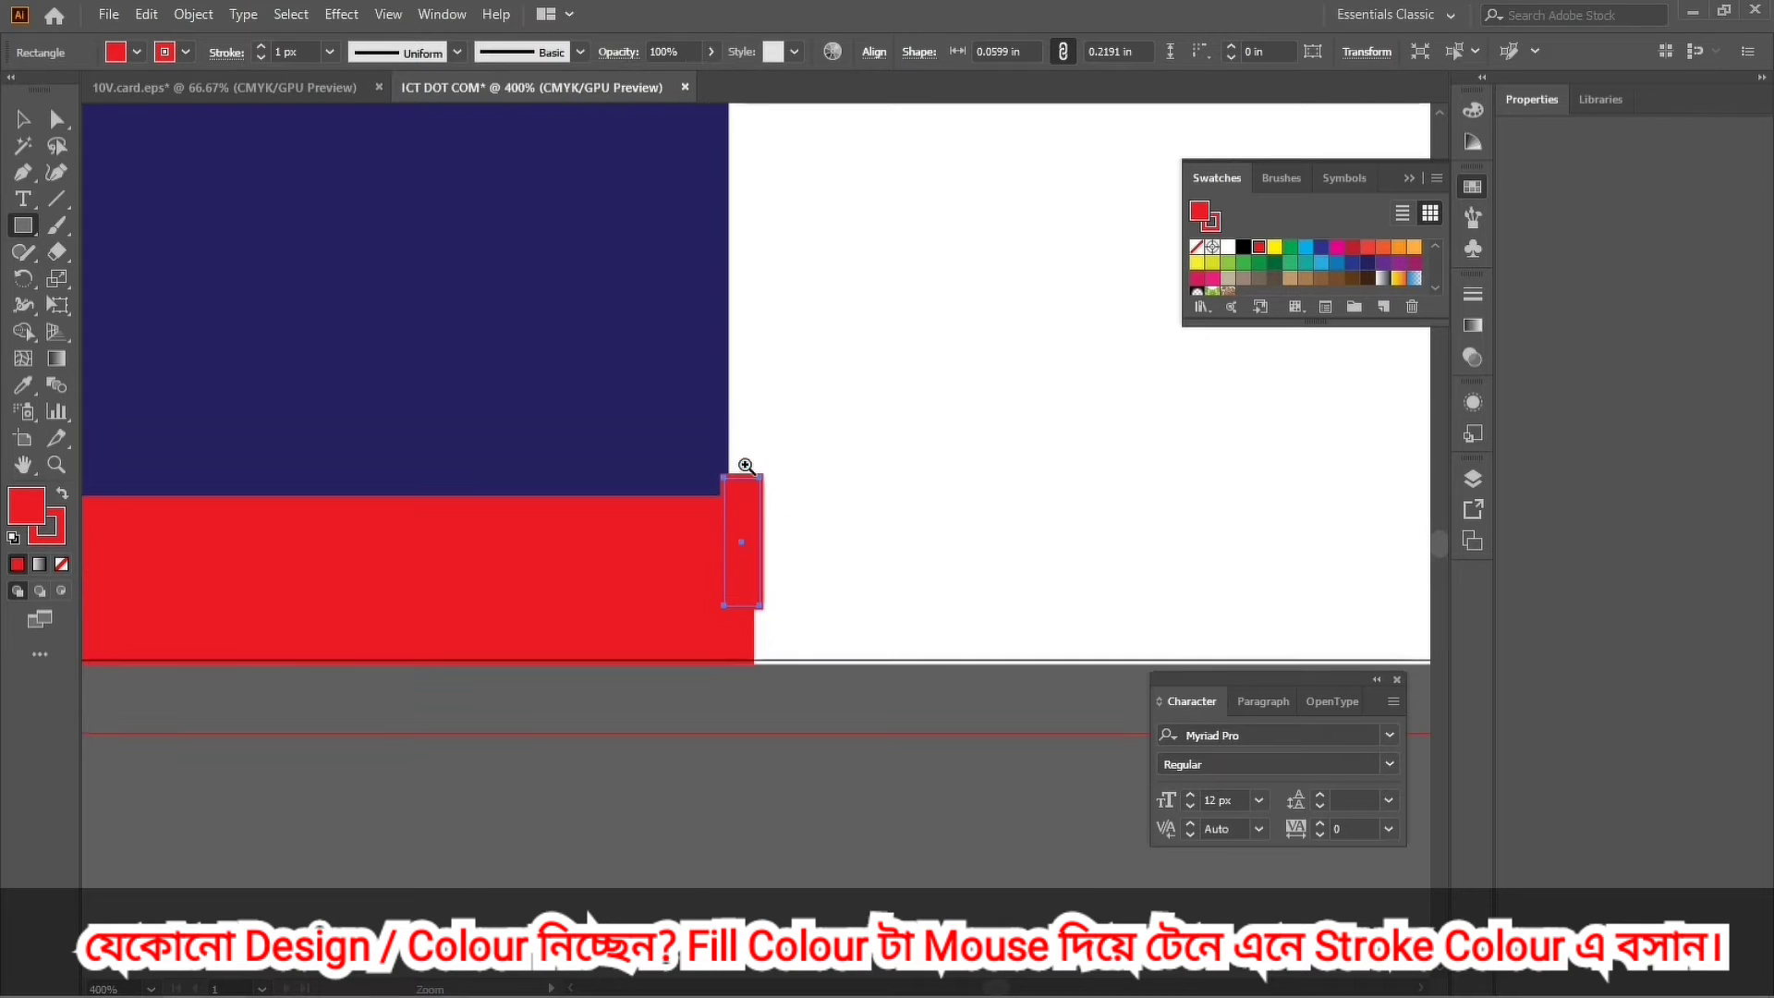
left_click(765, 517)
left_click(697, 614)
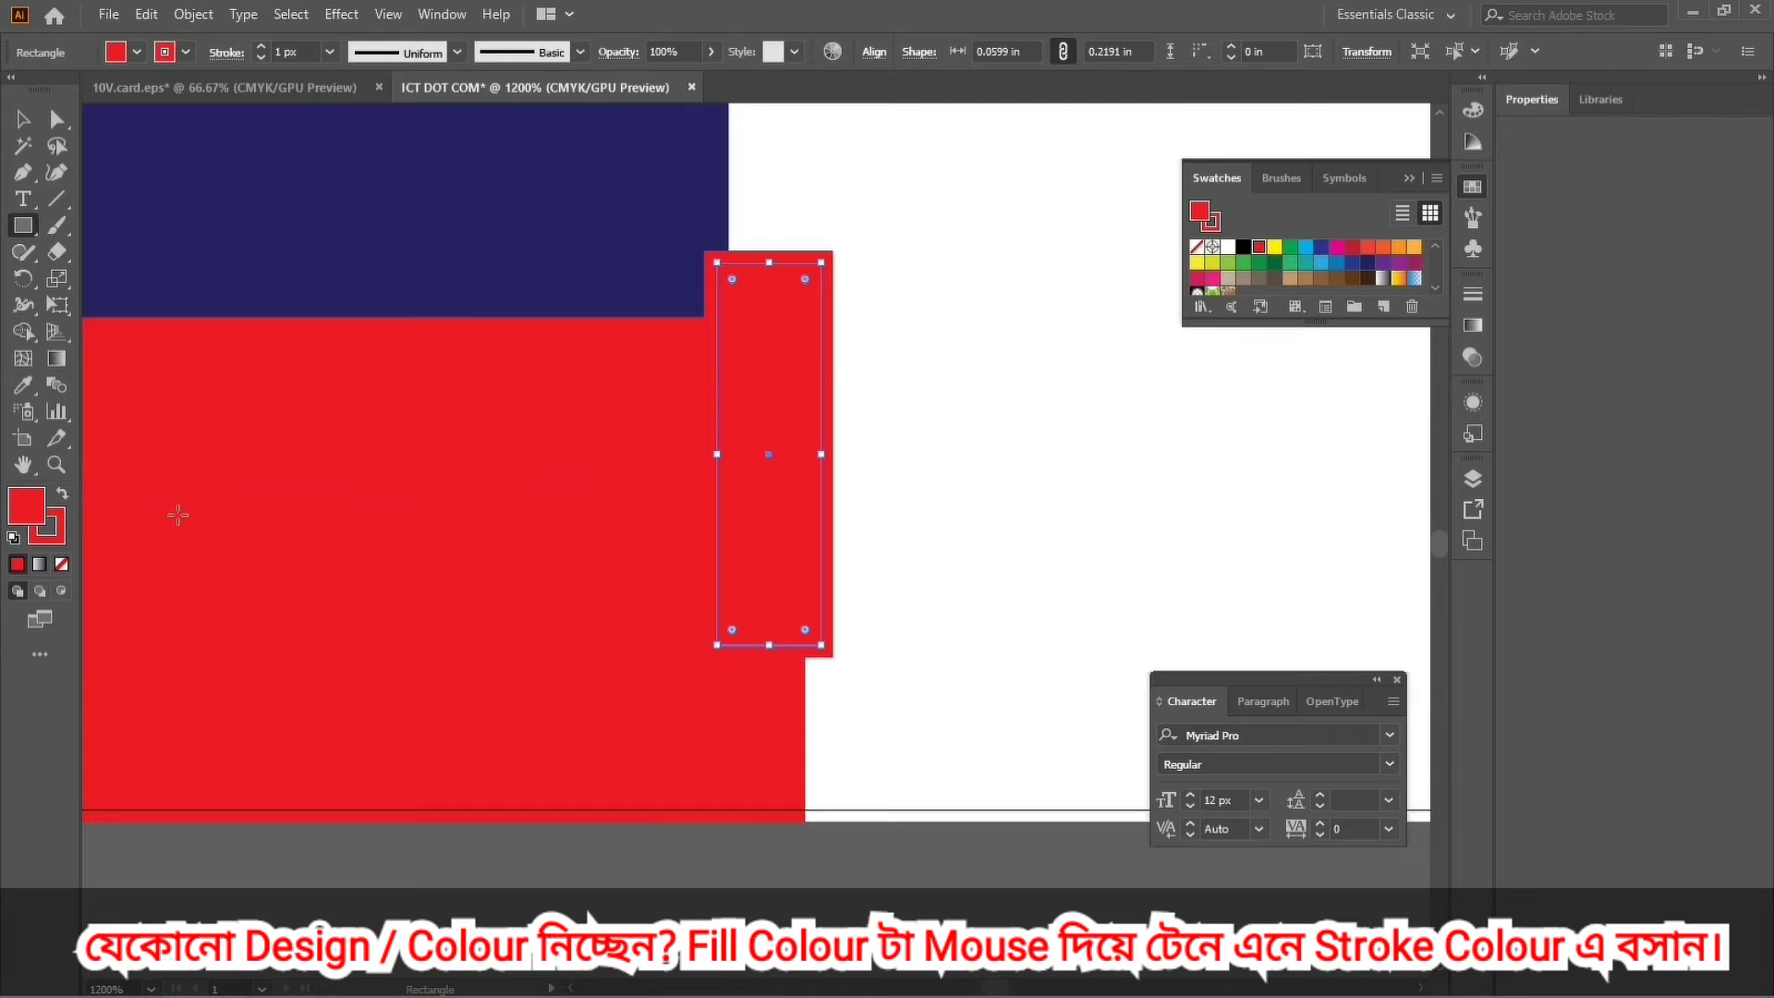
Remove the small rectangle's stroke and narrow it to about 0.05 in wide.
left_click(57, 539)
left_click(61, 565)
left_click(24, 511)
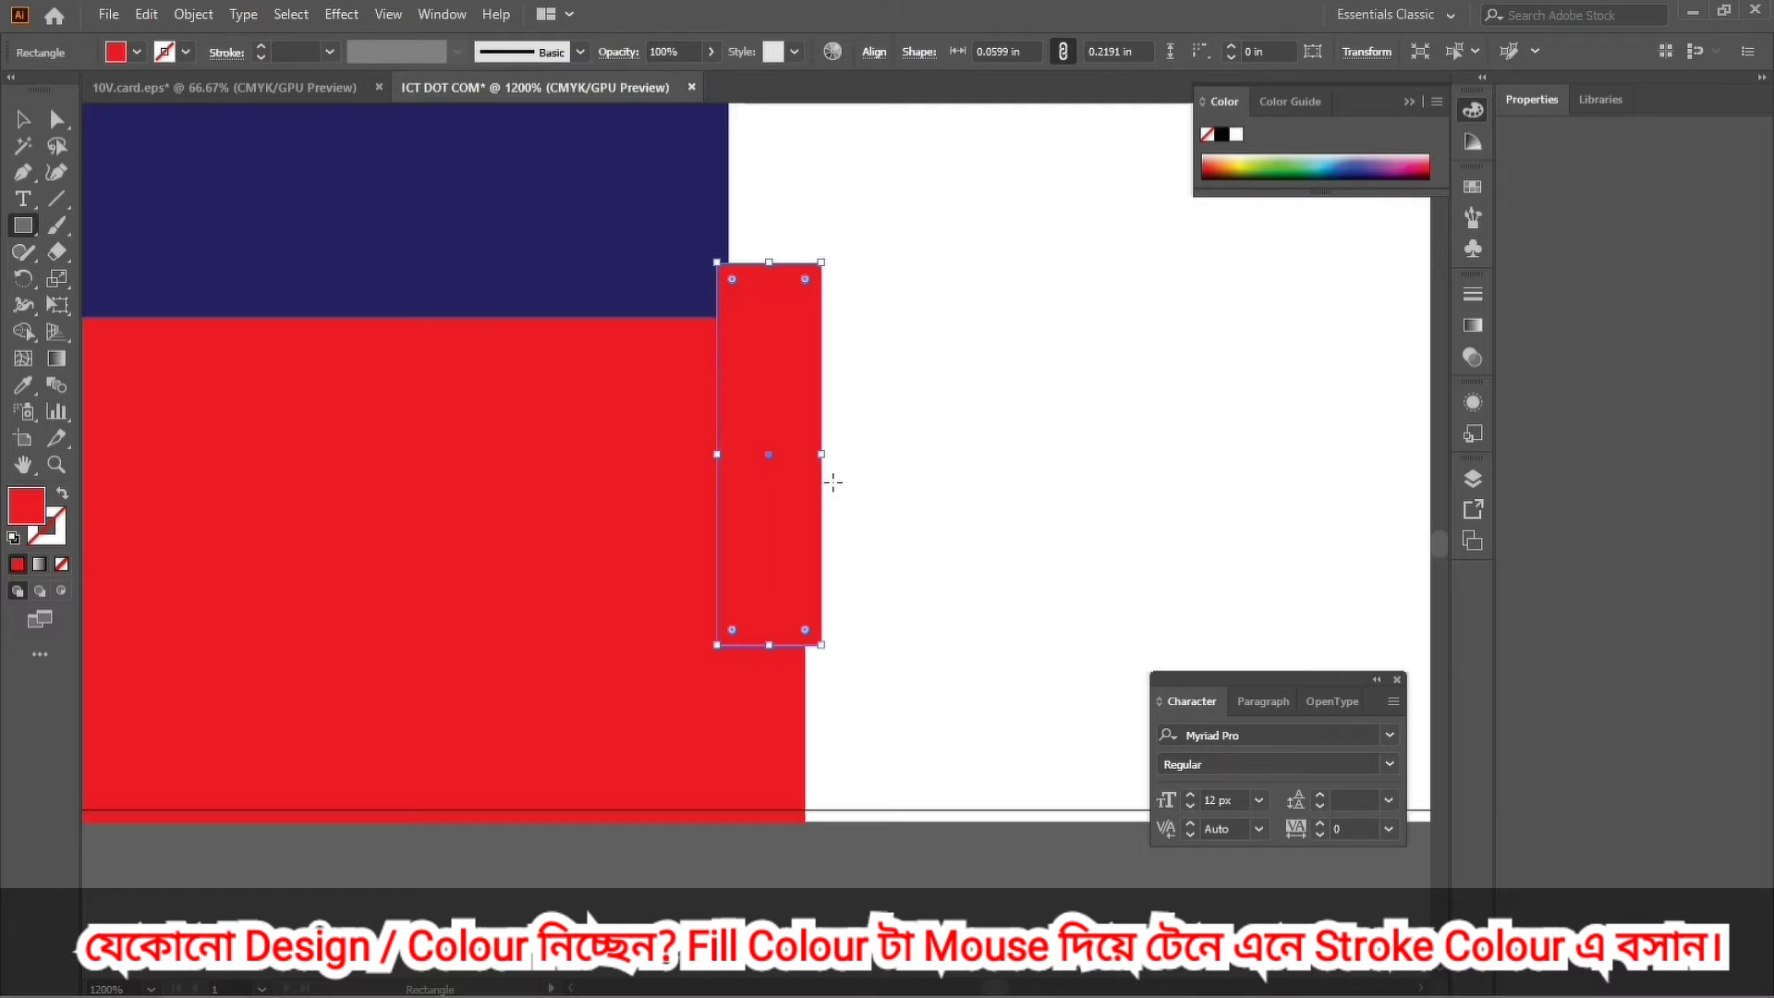
left_click_drag(822, 455, 808, 456)
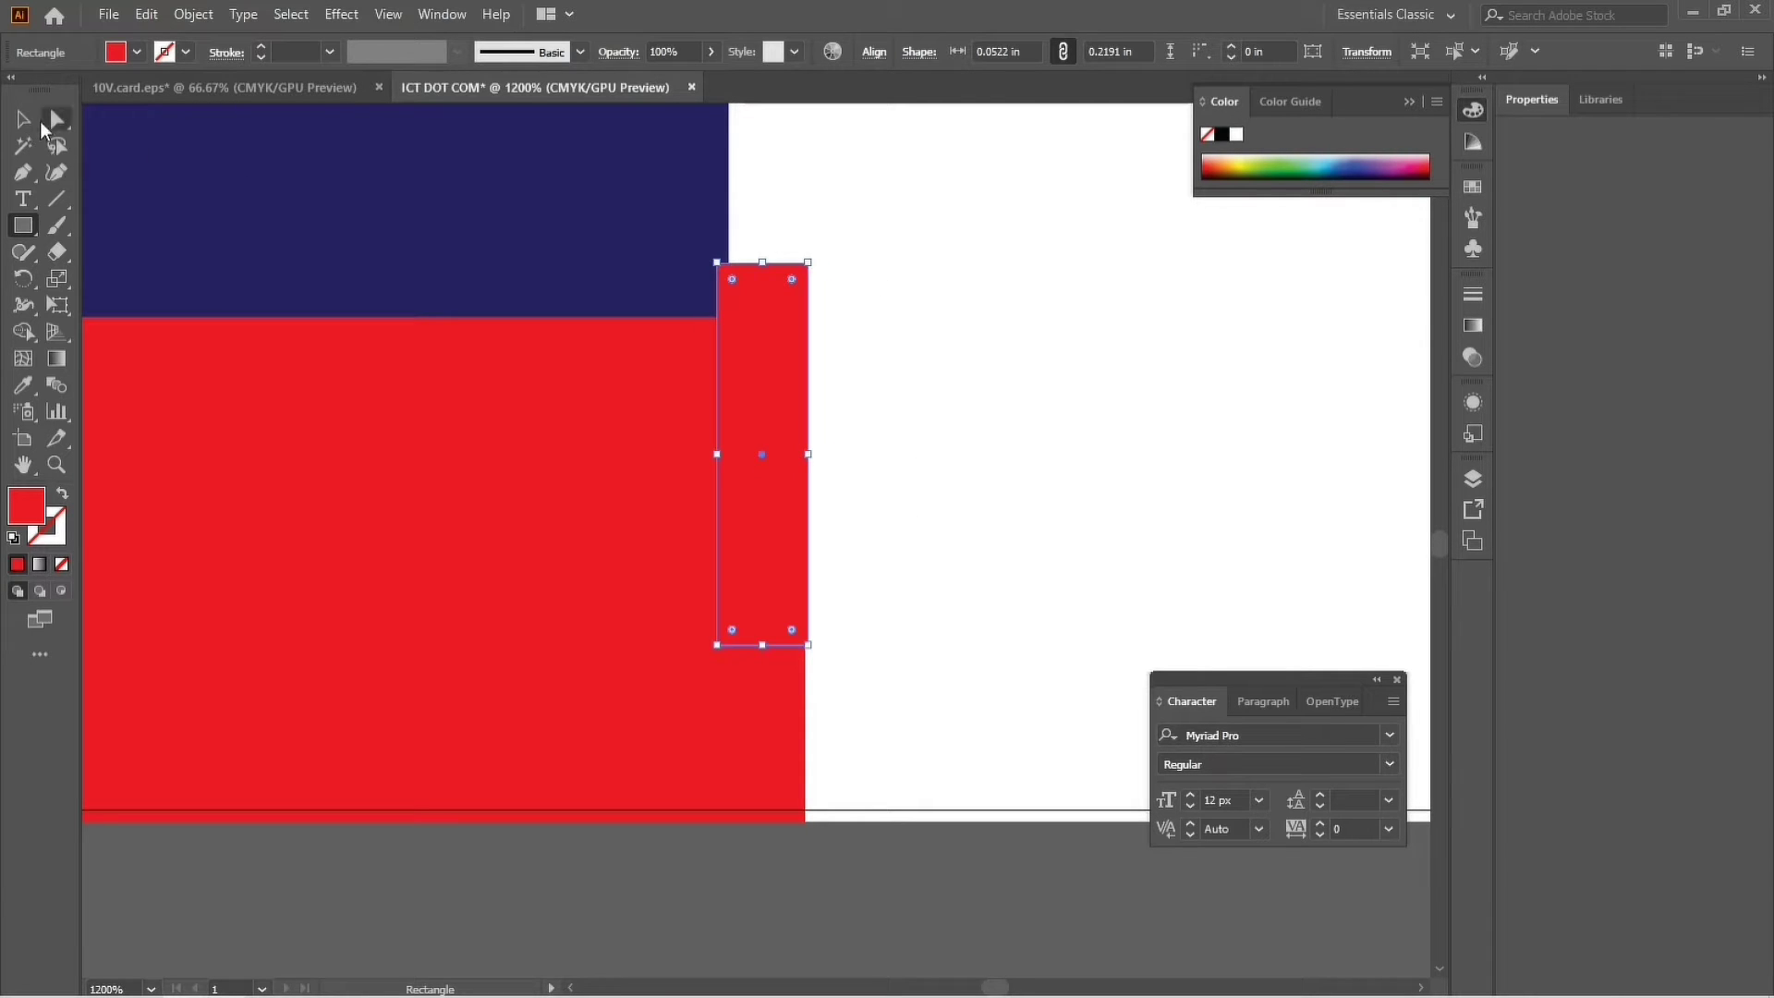
Lower the narrow rectangle's top-right anchor to slant its top, then shift it slightly down.
left_click(53, 126)
left_click(808, 266)
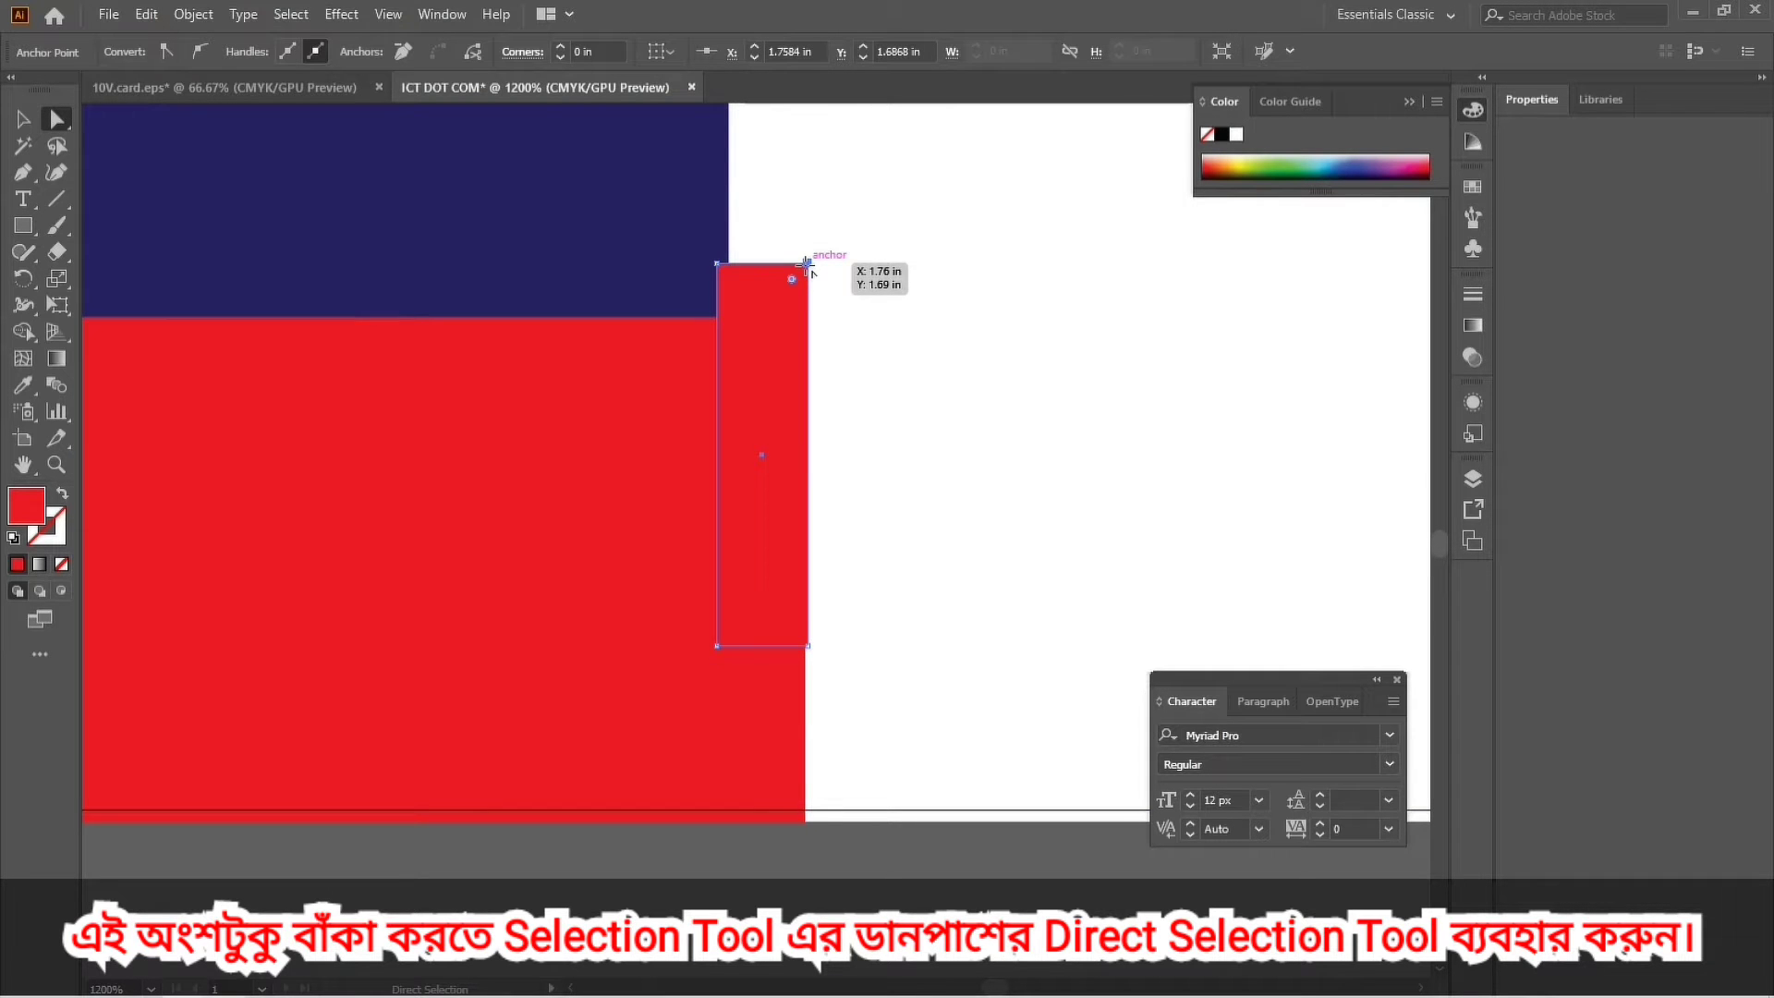
left_click_drag(806, 268, 799, 324)
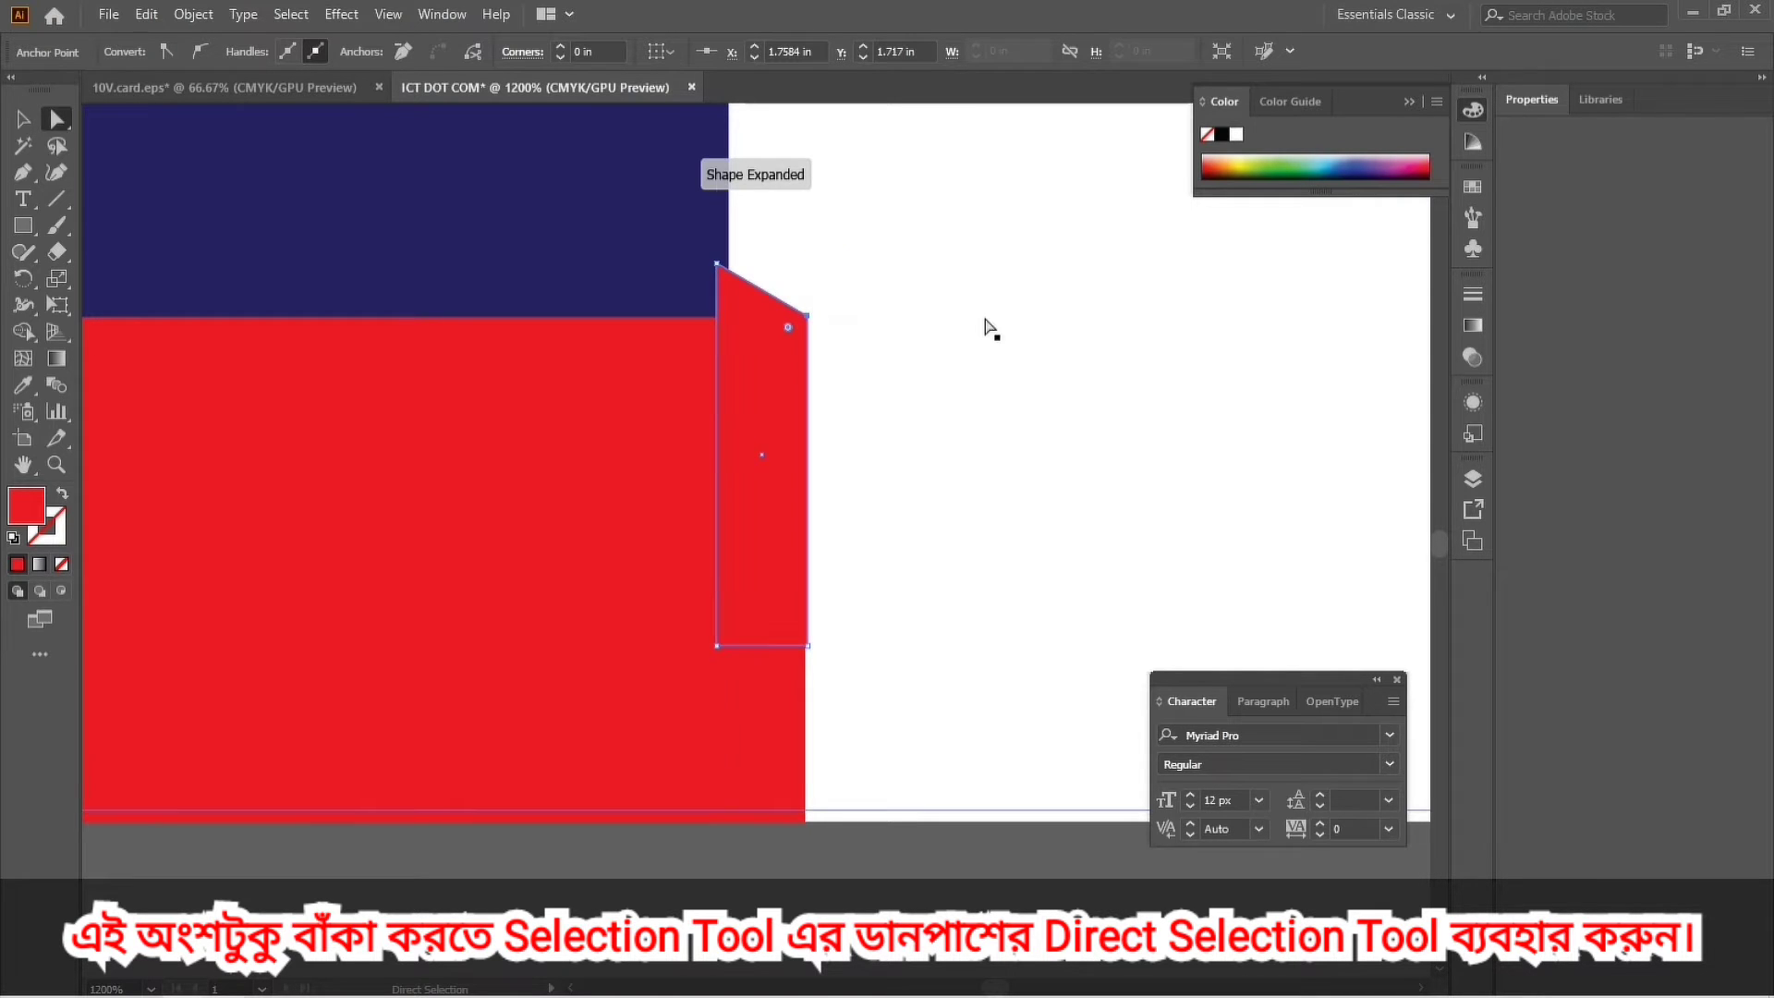
left_click(25, 120)
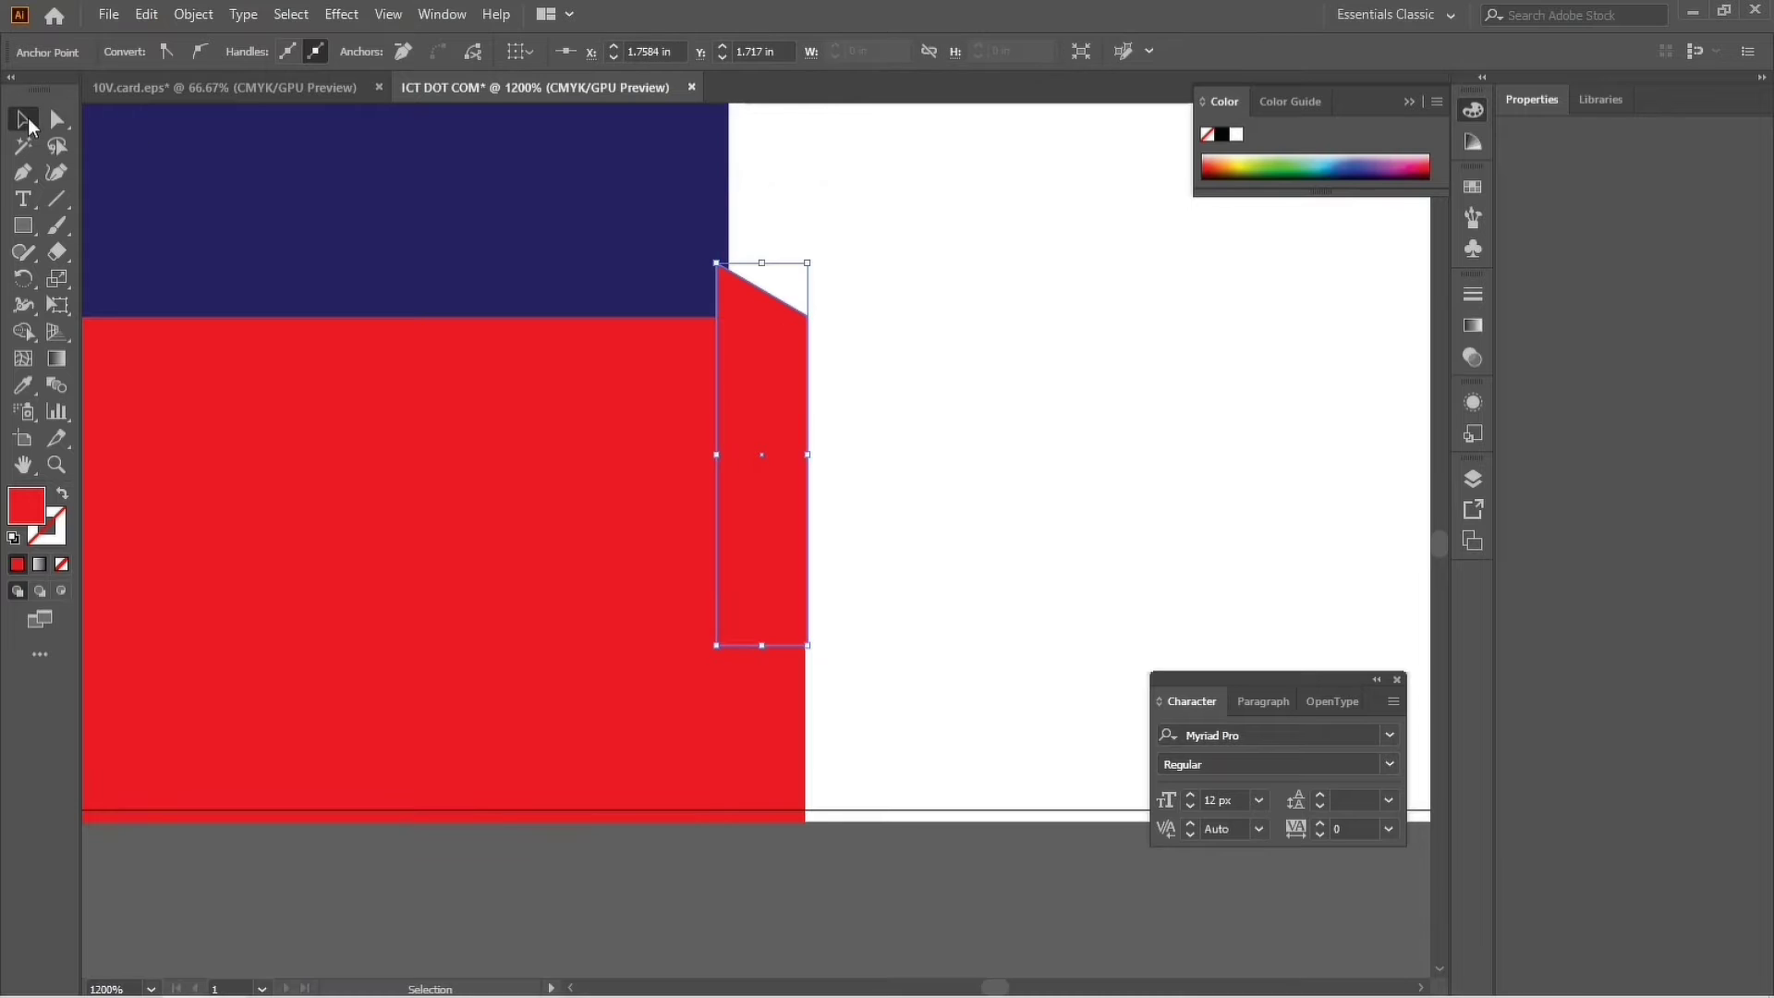
left_click(860, 434)
mouse_move(780, 353)
left_mouse_down()
mouse_move(774, 381)
mouse_move(775, 360)
left_mouse_up()
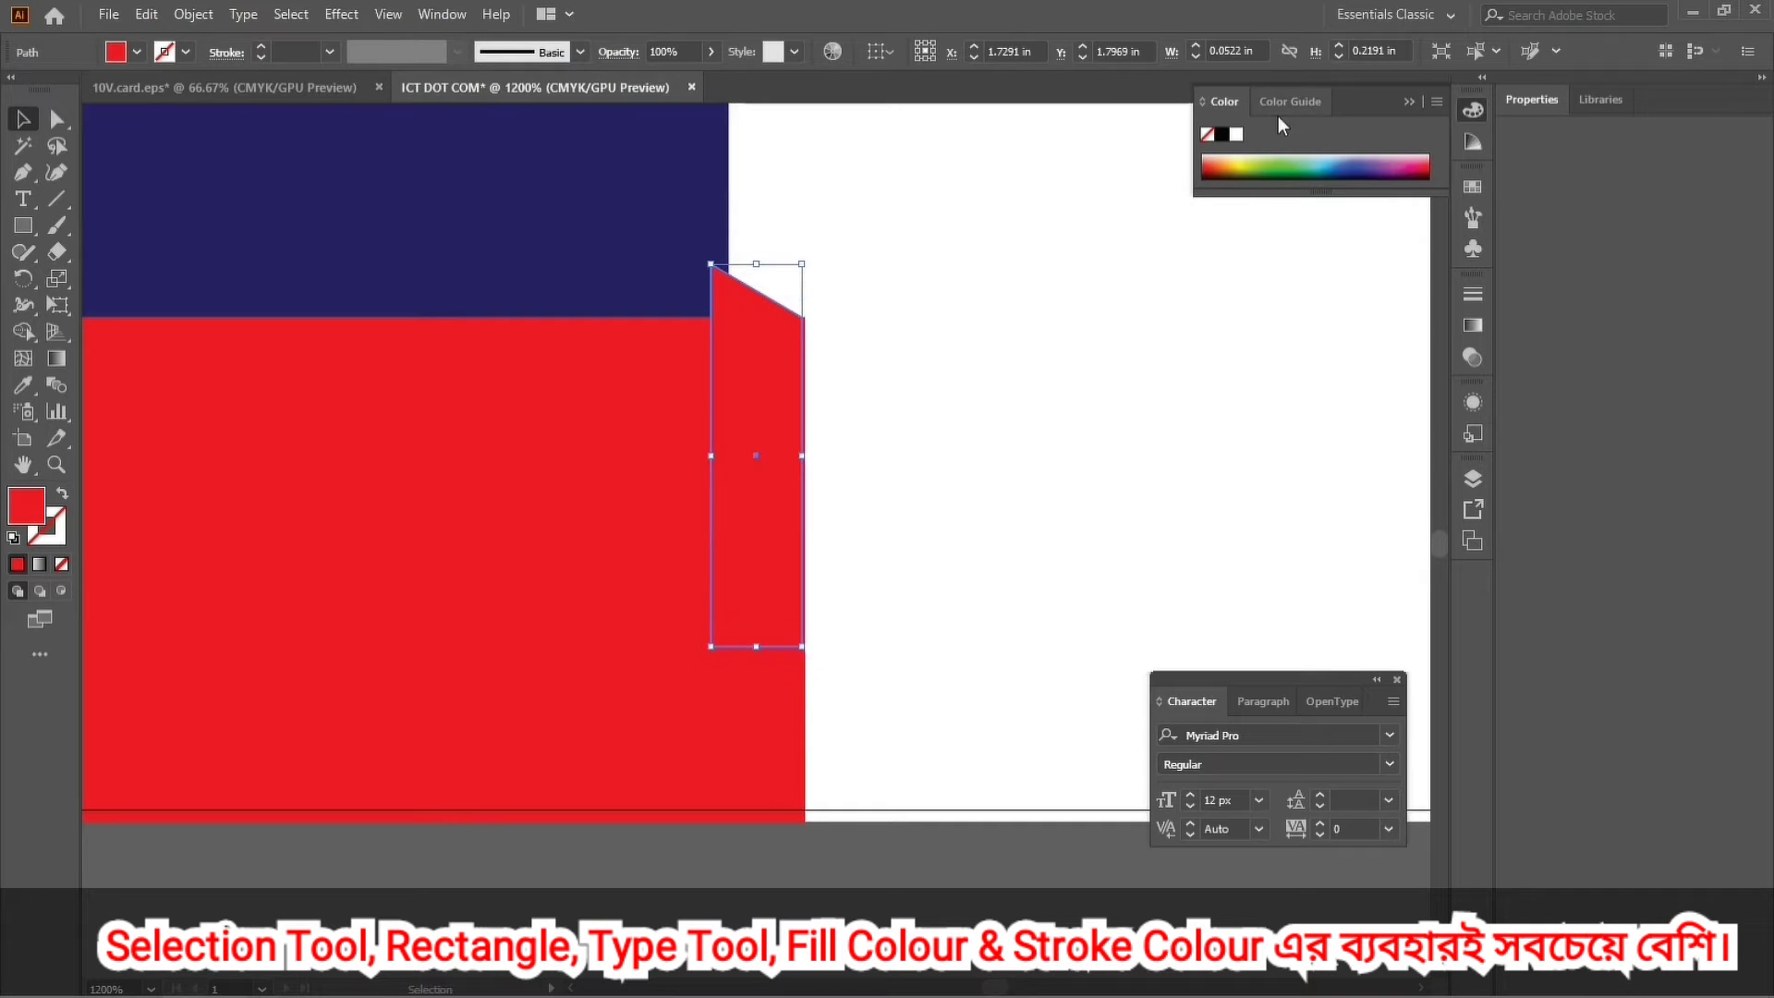
Fill the slanted piece with dark red and send it backward.
left_click(1473, 187)
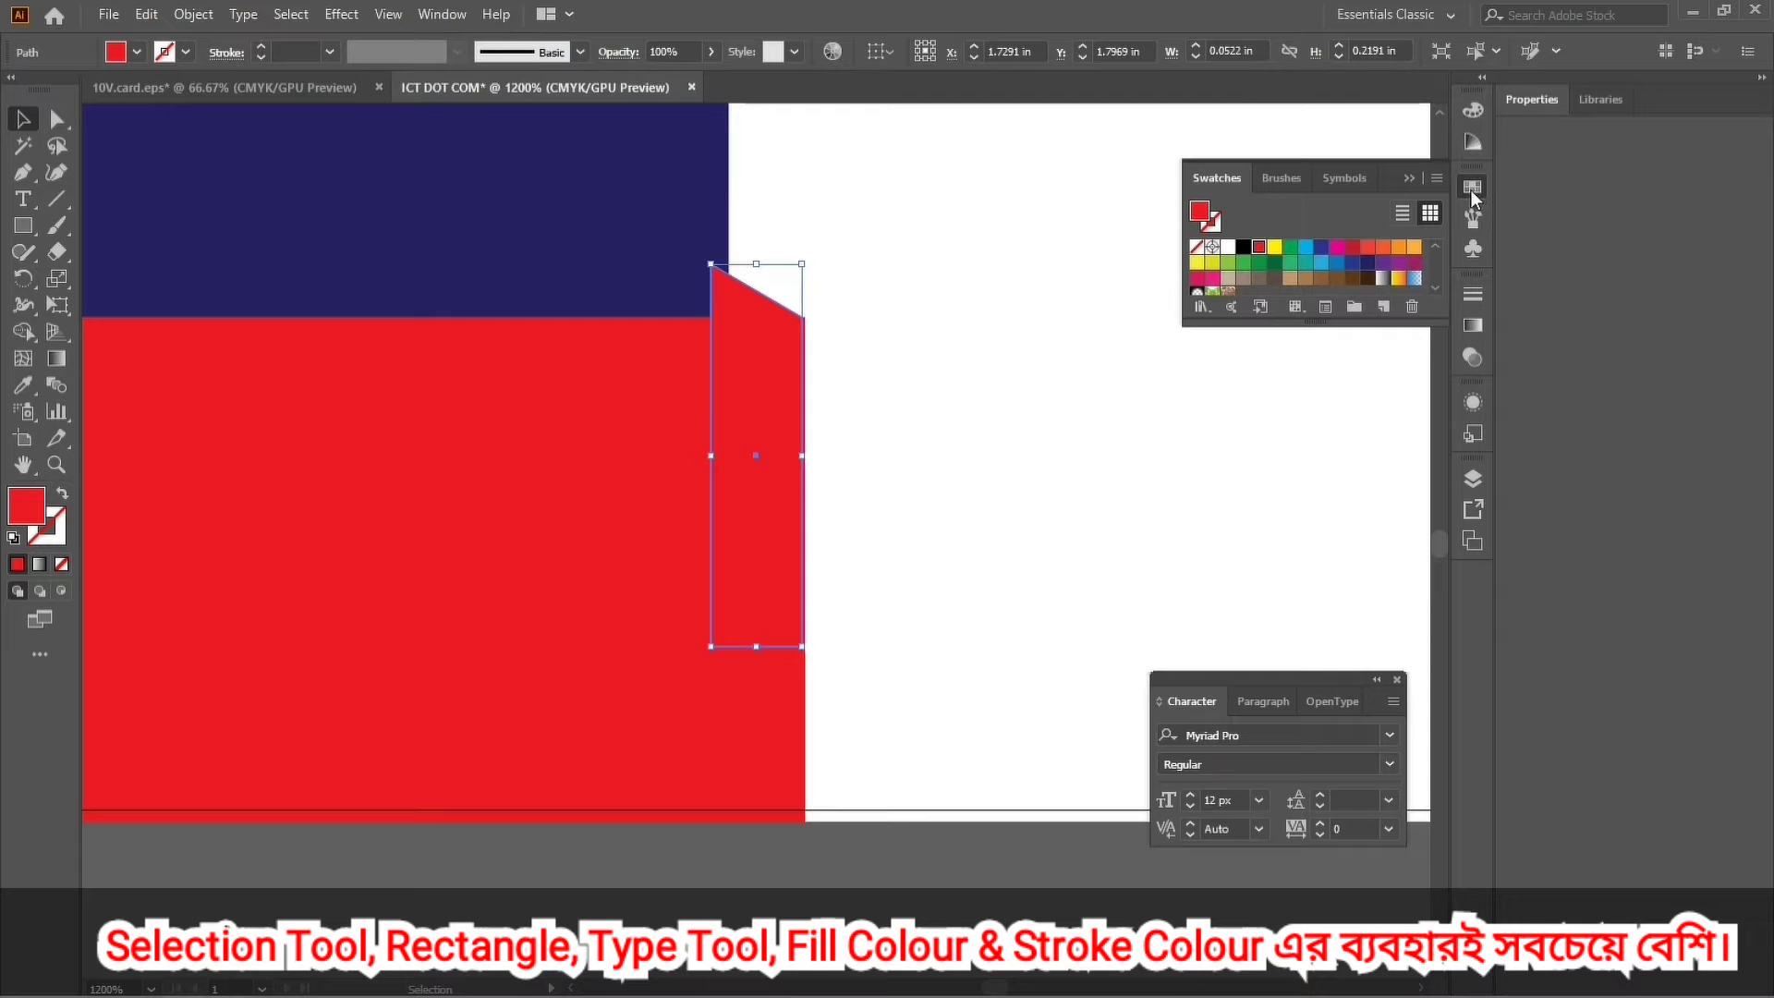
left_click(1355, 250)
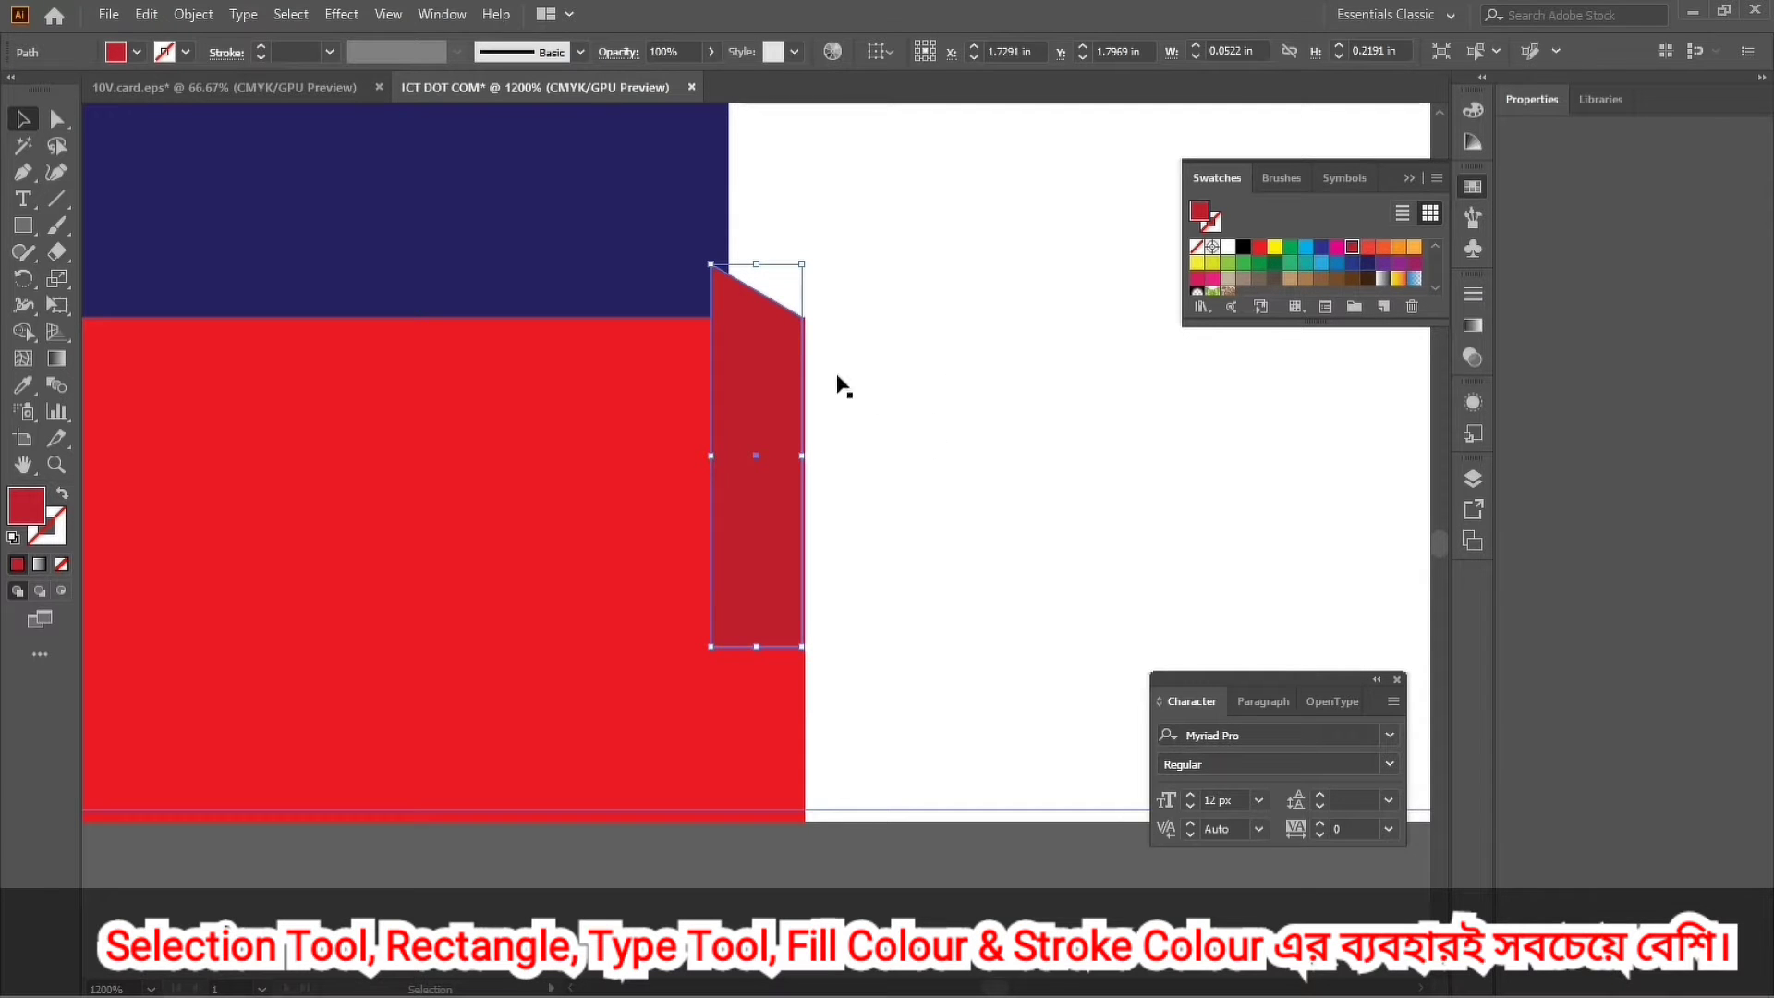
right_click(774, 456)
mouse_move(924, 827)
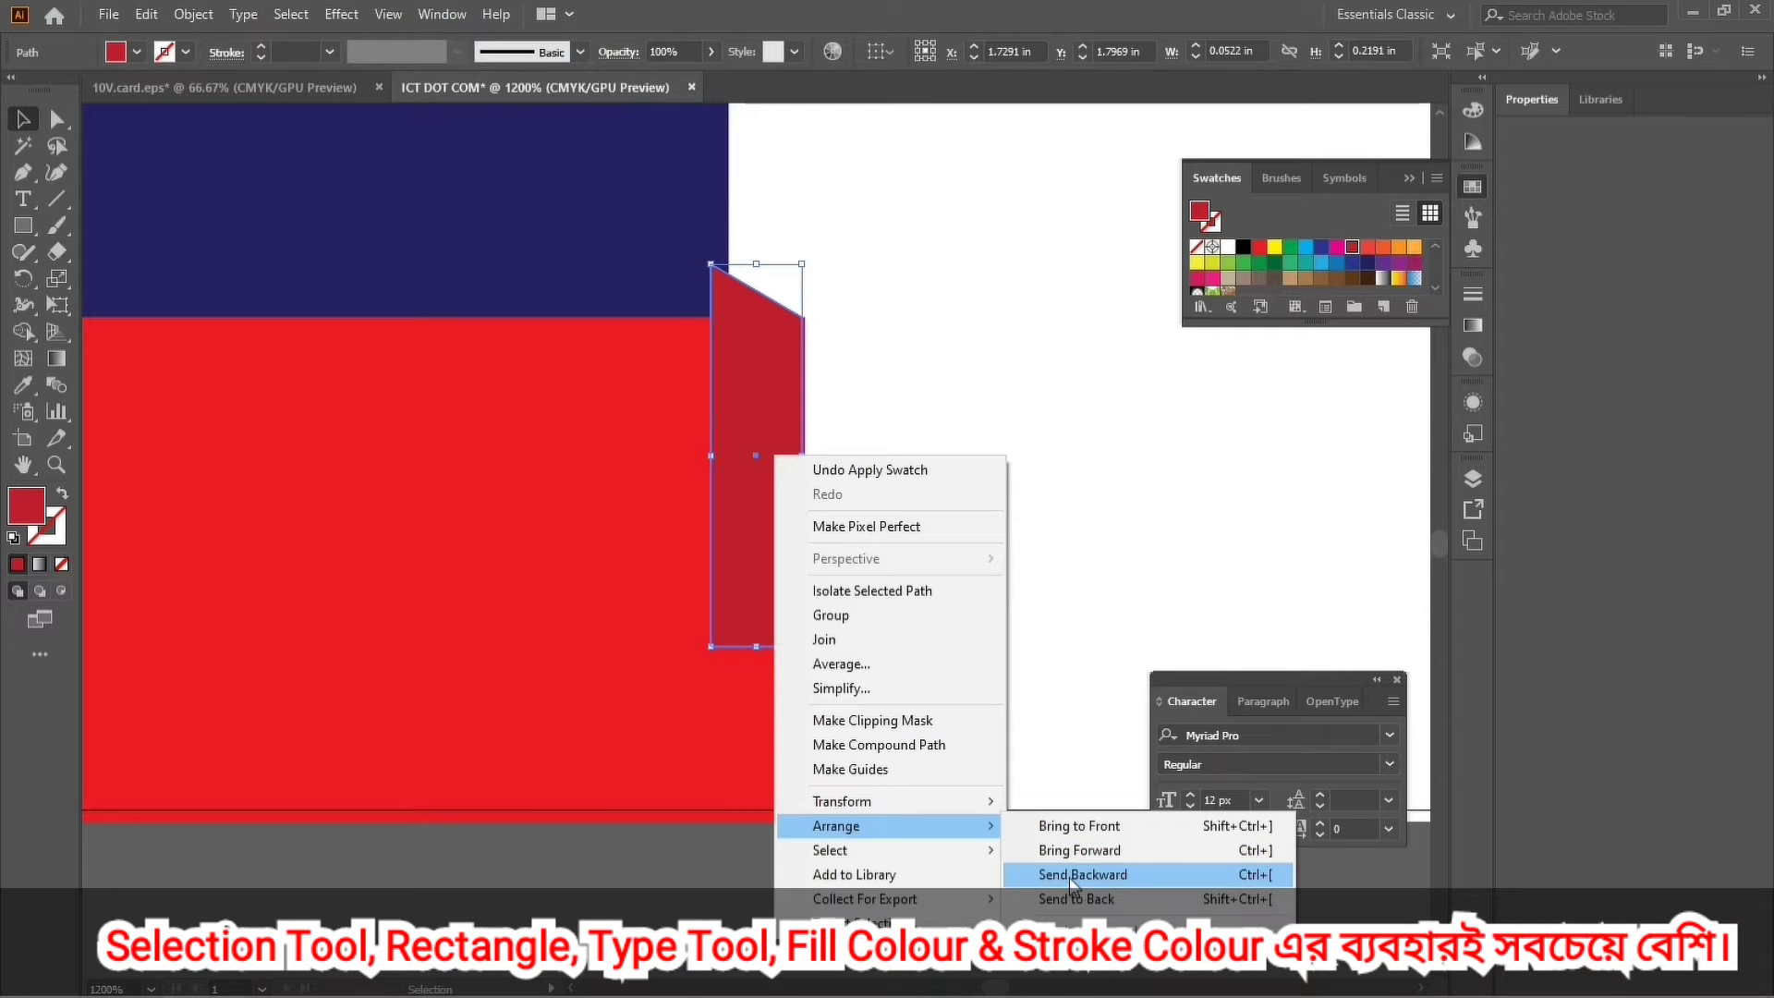
left_click(1070, 876)
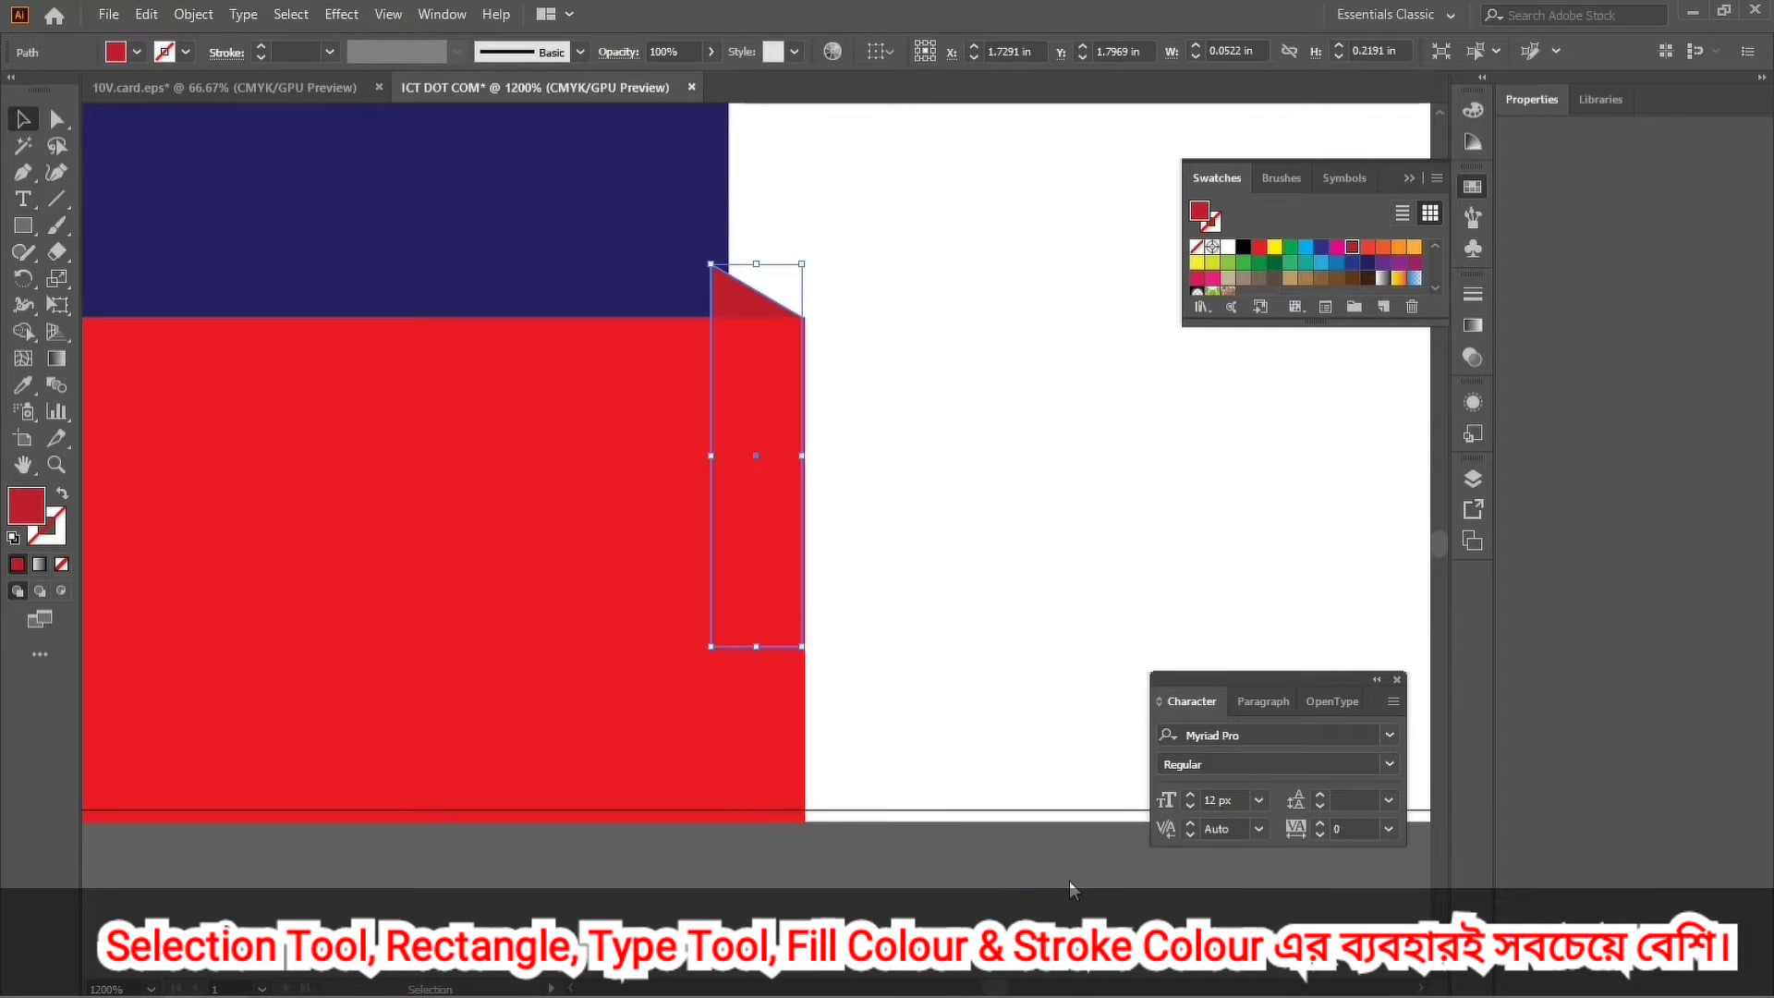
left_click(988, 649)
Nudge the slanted piece into position and shorten it from its top edge.
key("m")
left_click(751, 315)
key("Right")
key("Right")
key("Right")
key("Left")
key("Left")
left_click_drag(756, 266, 756, 277)
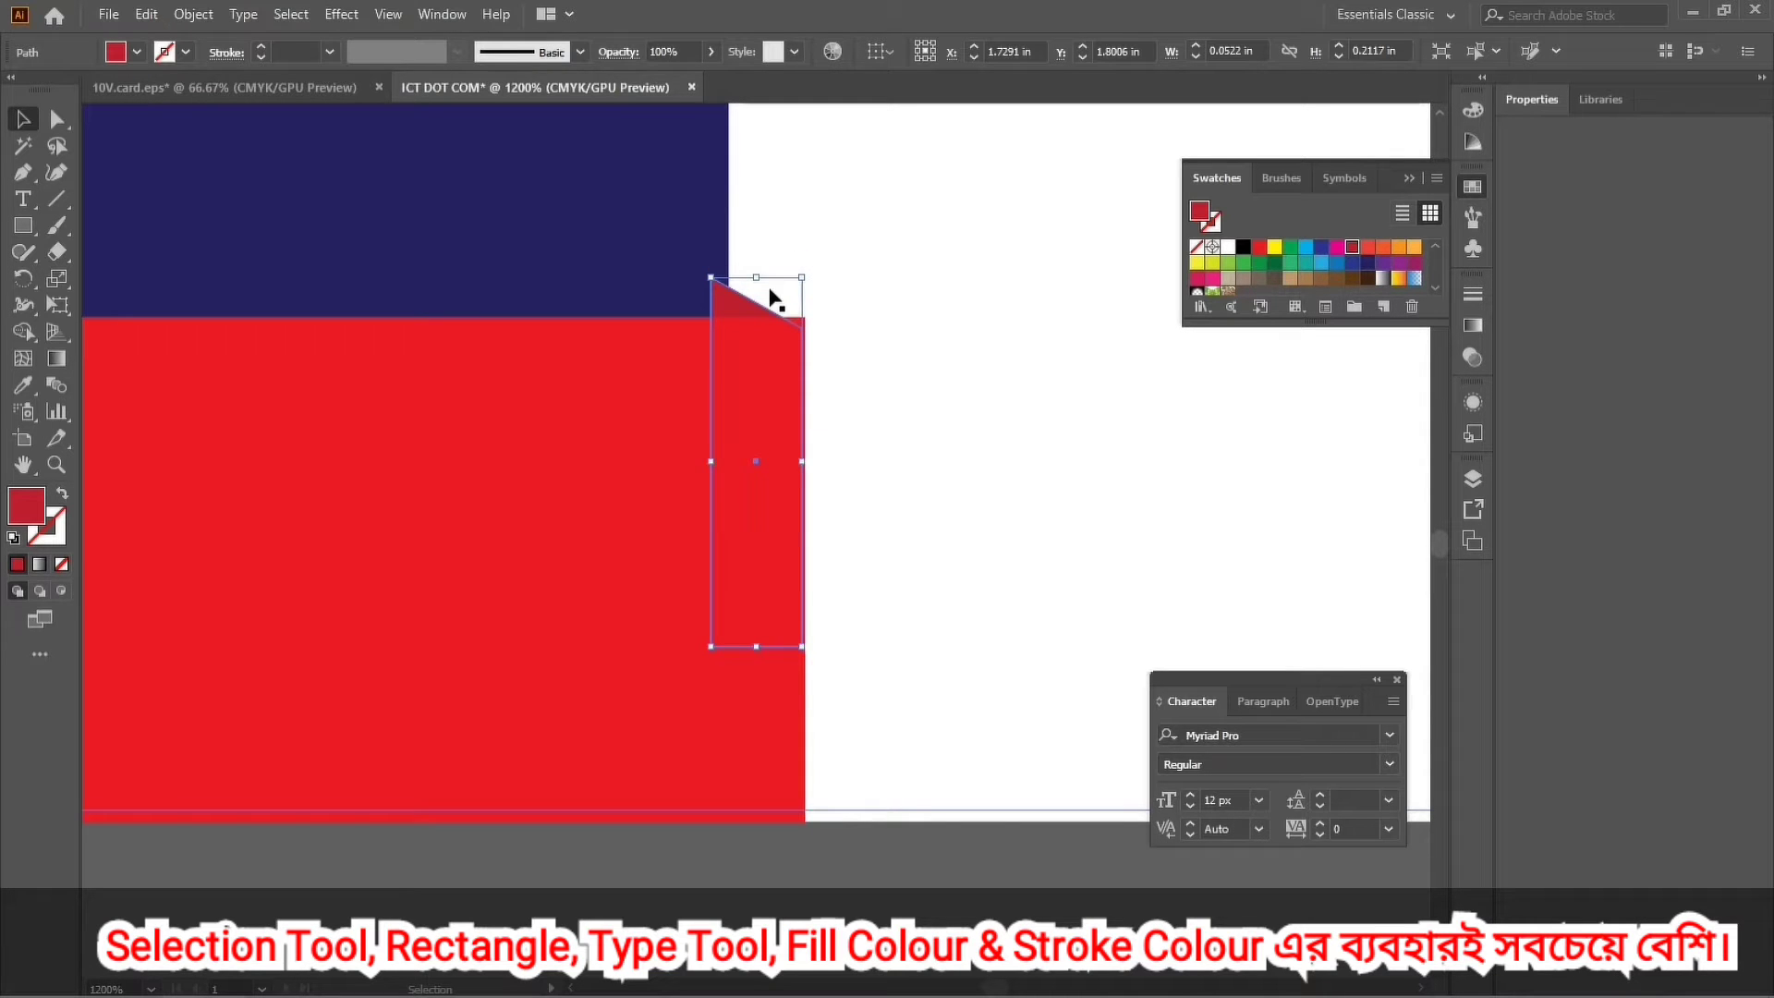
key("Right")
key("Left")
key("Up")
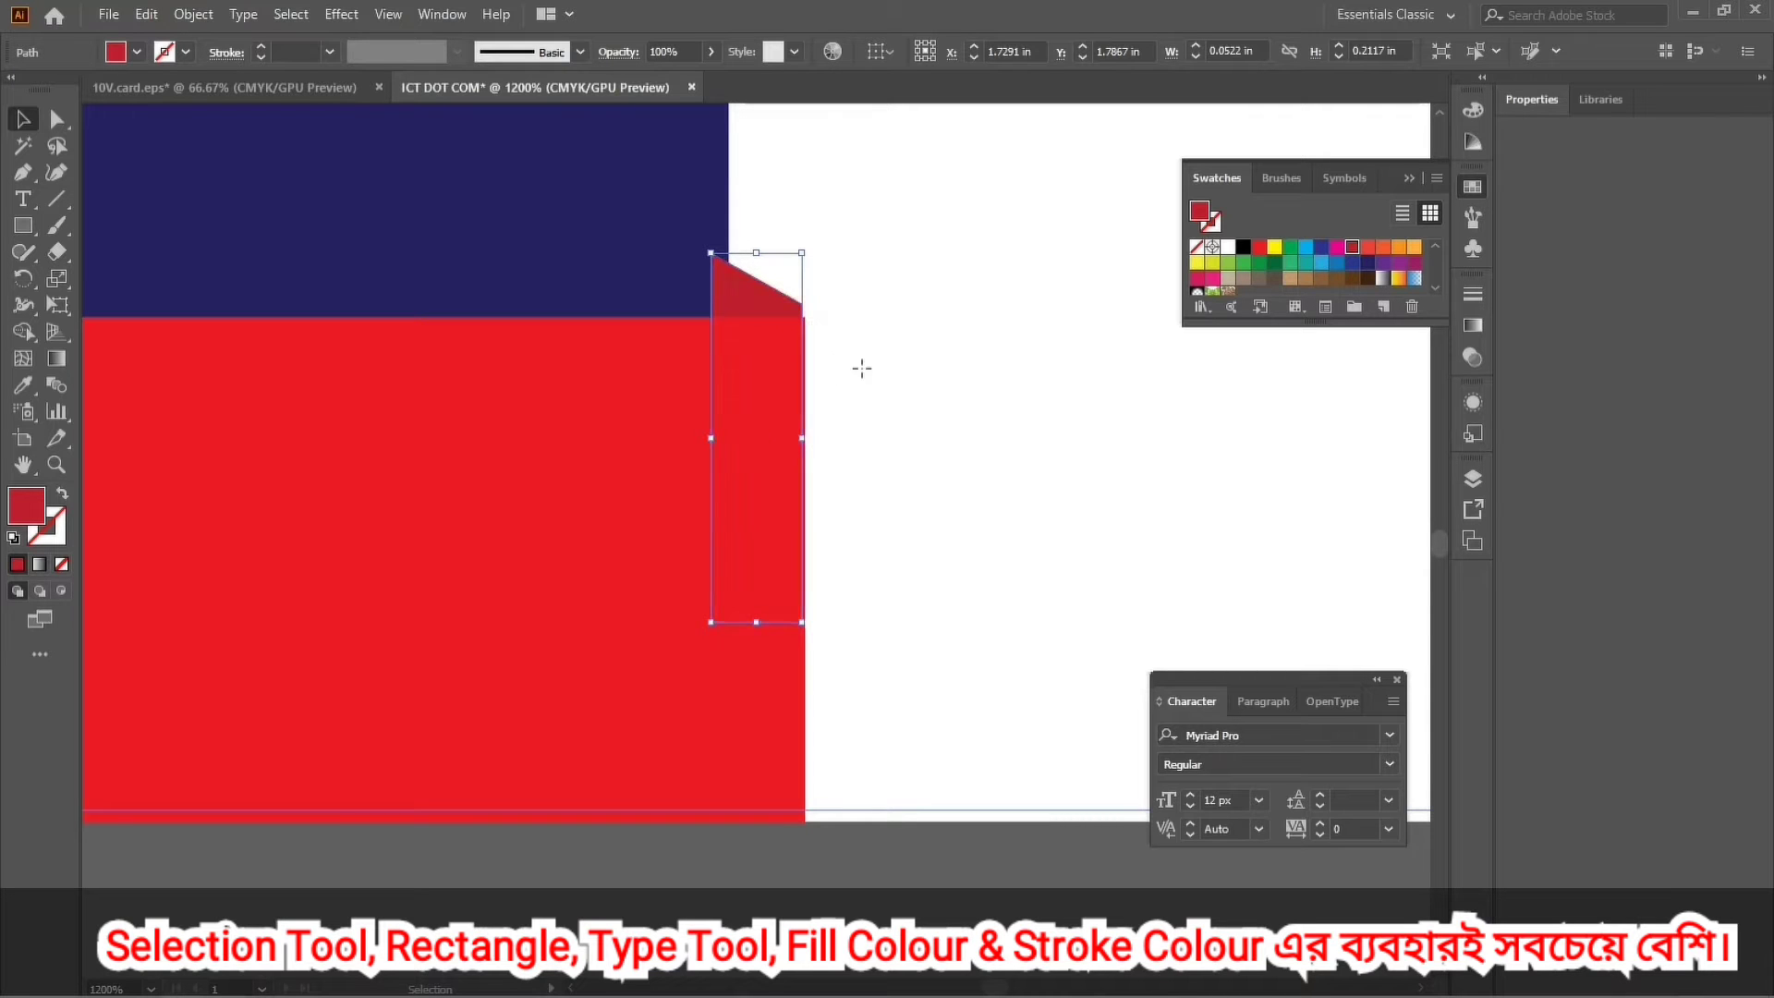
left_click(861, 369)
left_click(689, 265)
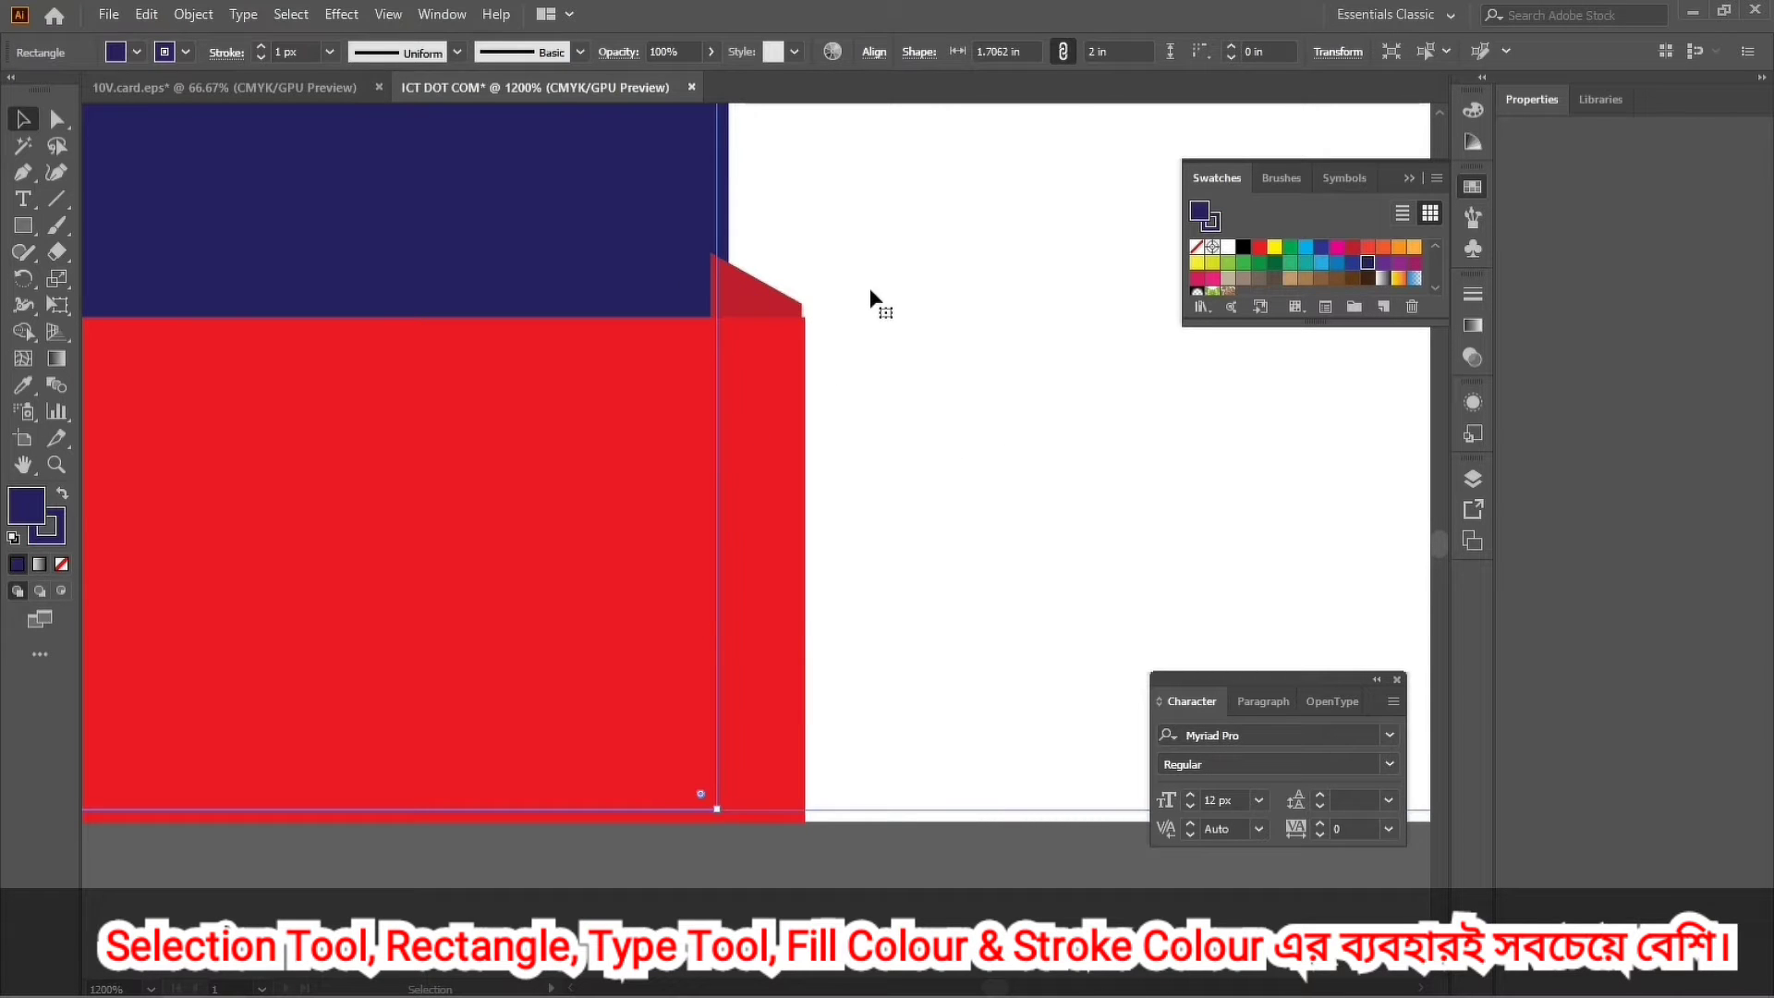
left_click(725, 268)
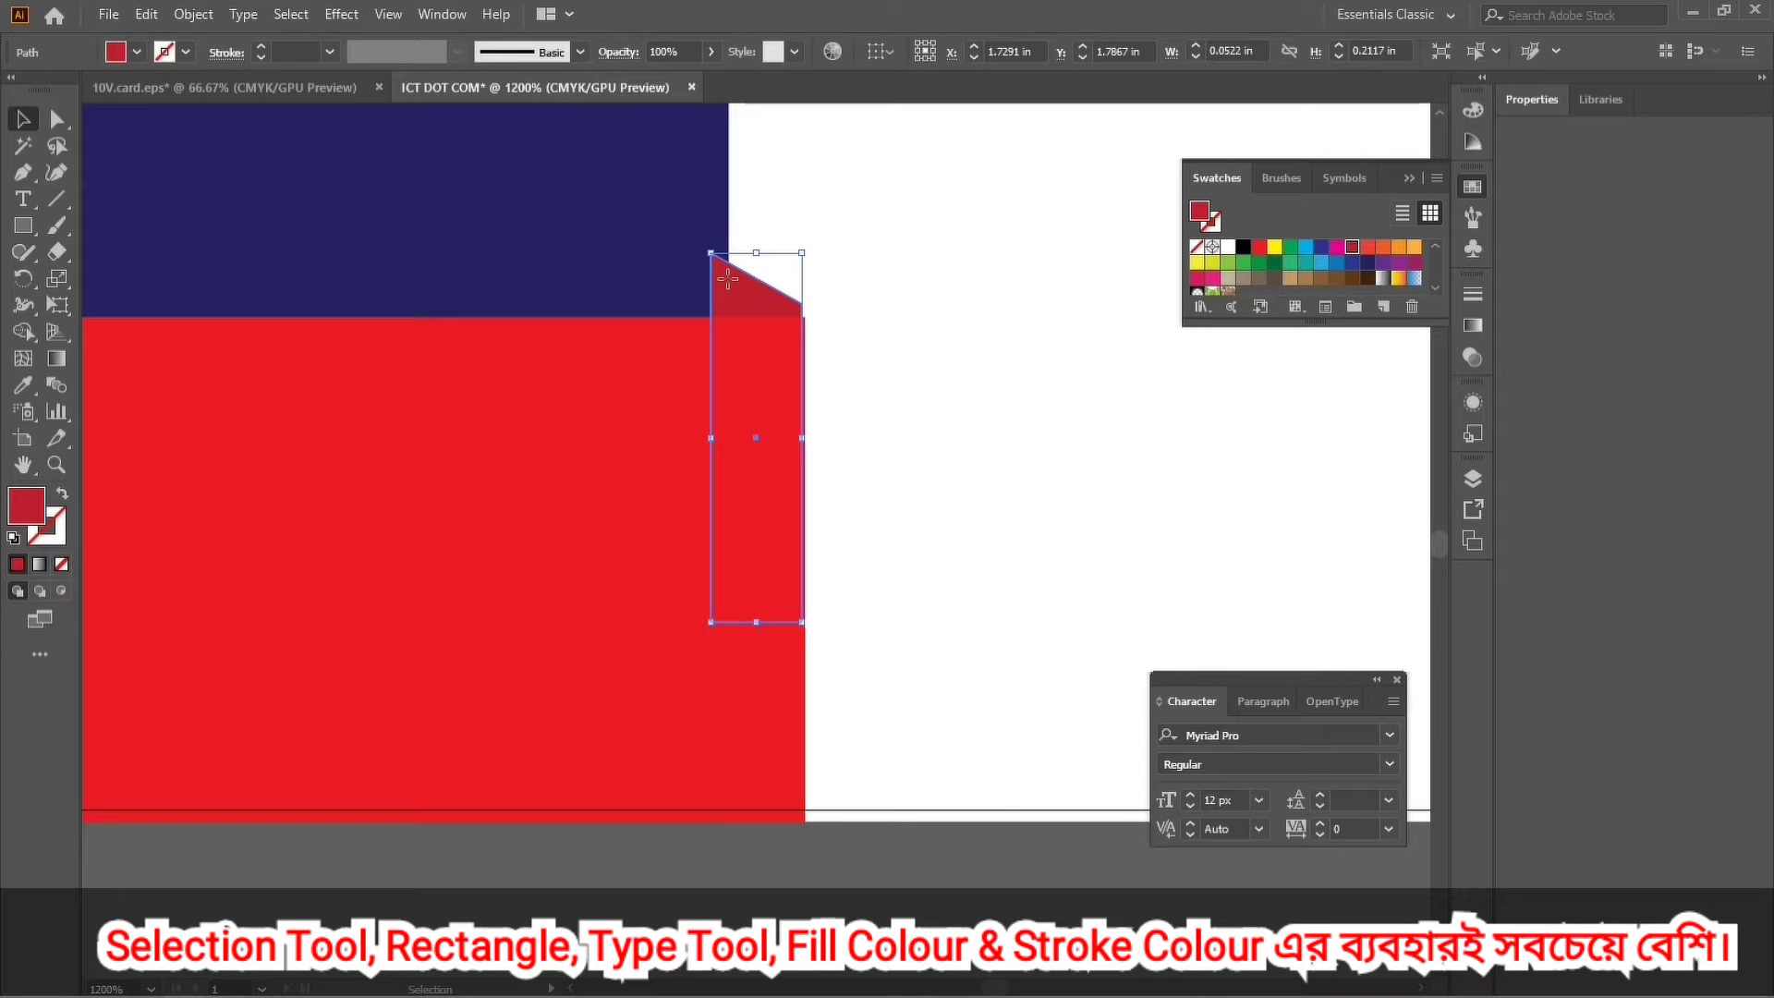
Send the slanted piece backward again so only its angled tip shows.
key("a")
key("v")
right_click(728, 277)
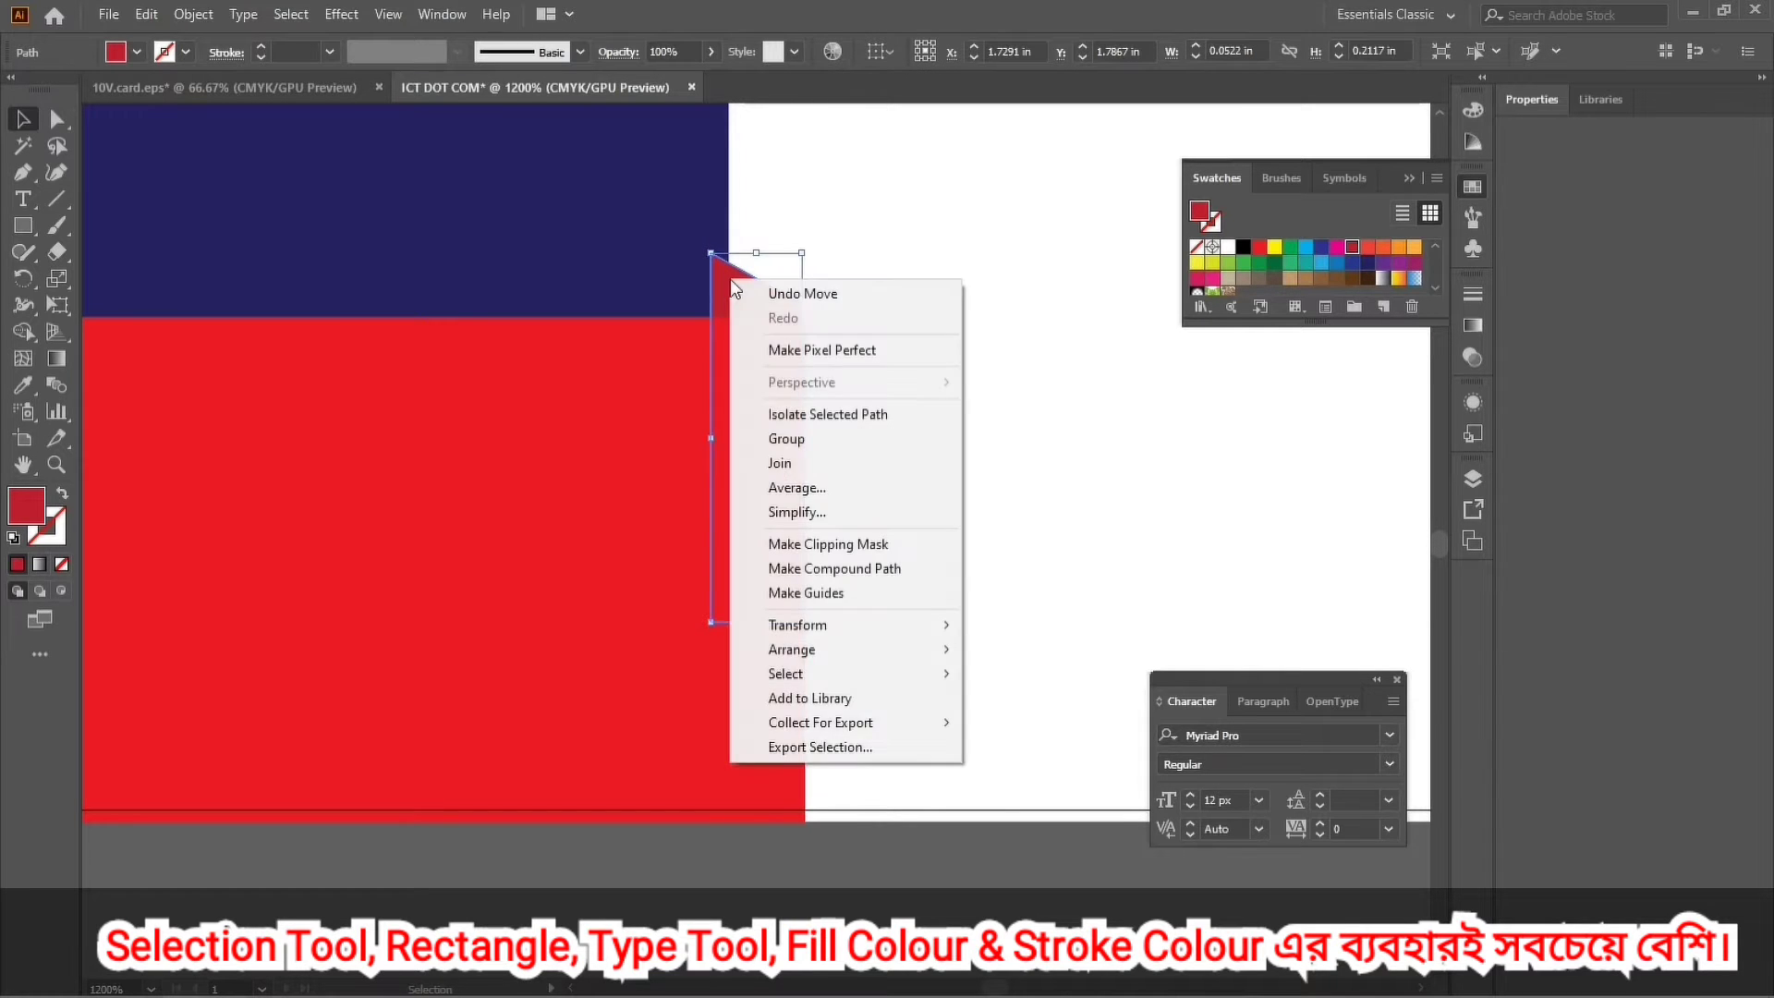
mouse_move(777, 652)
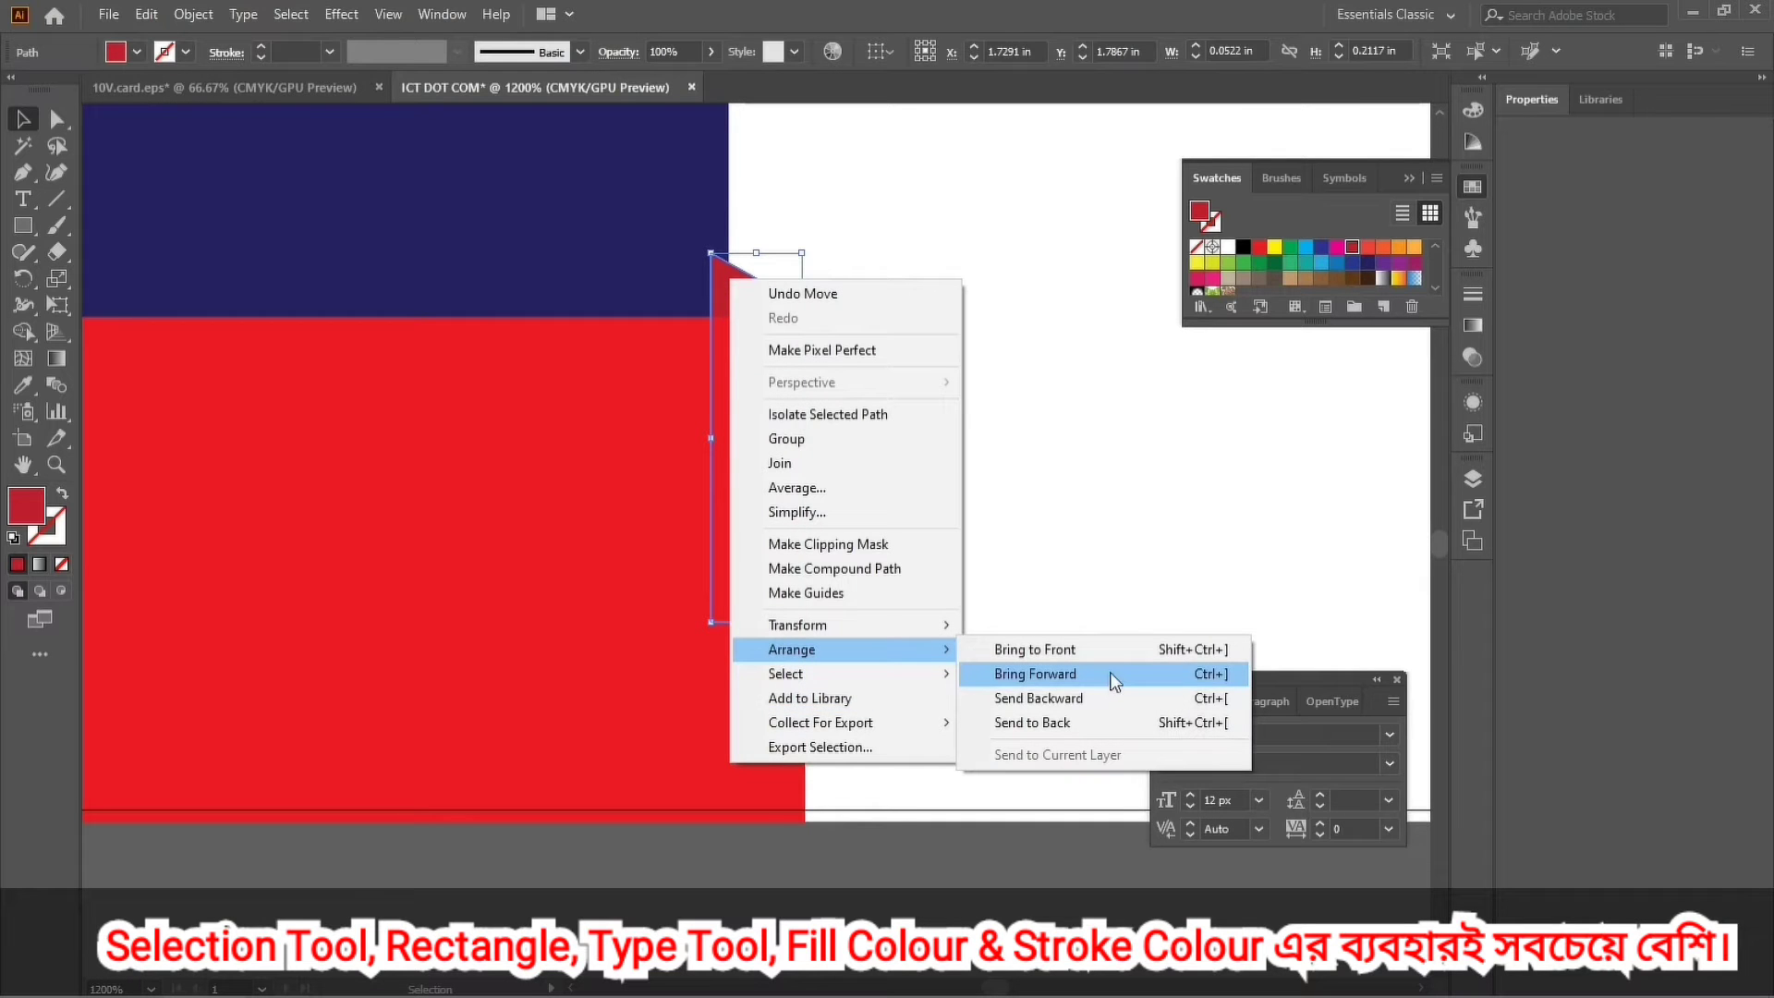
left_click(1102, 702)
left_click(1044, 605)
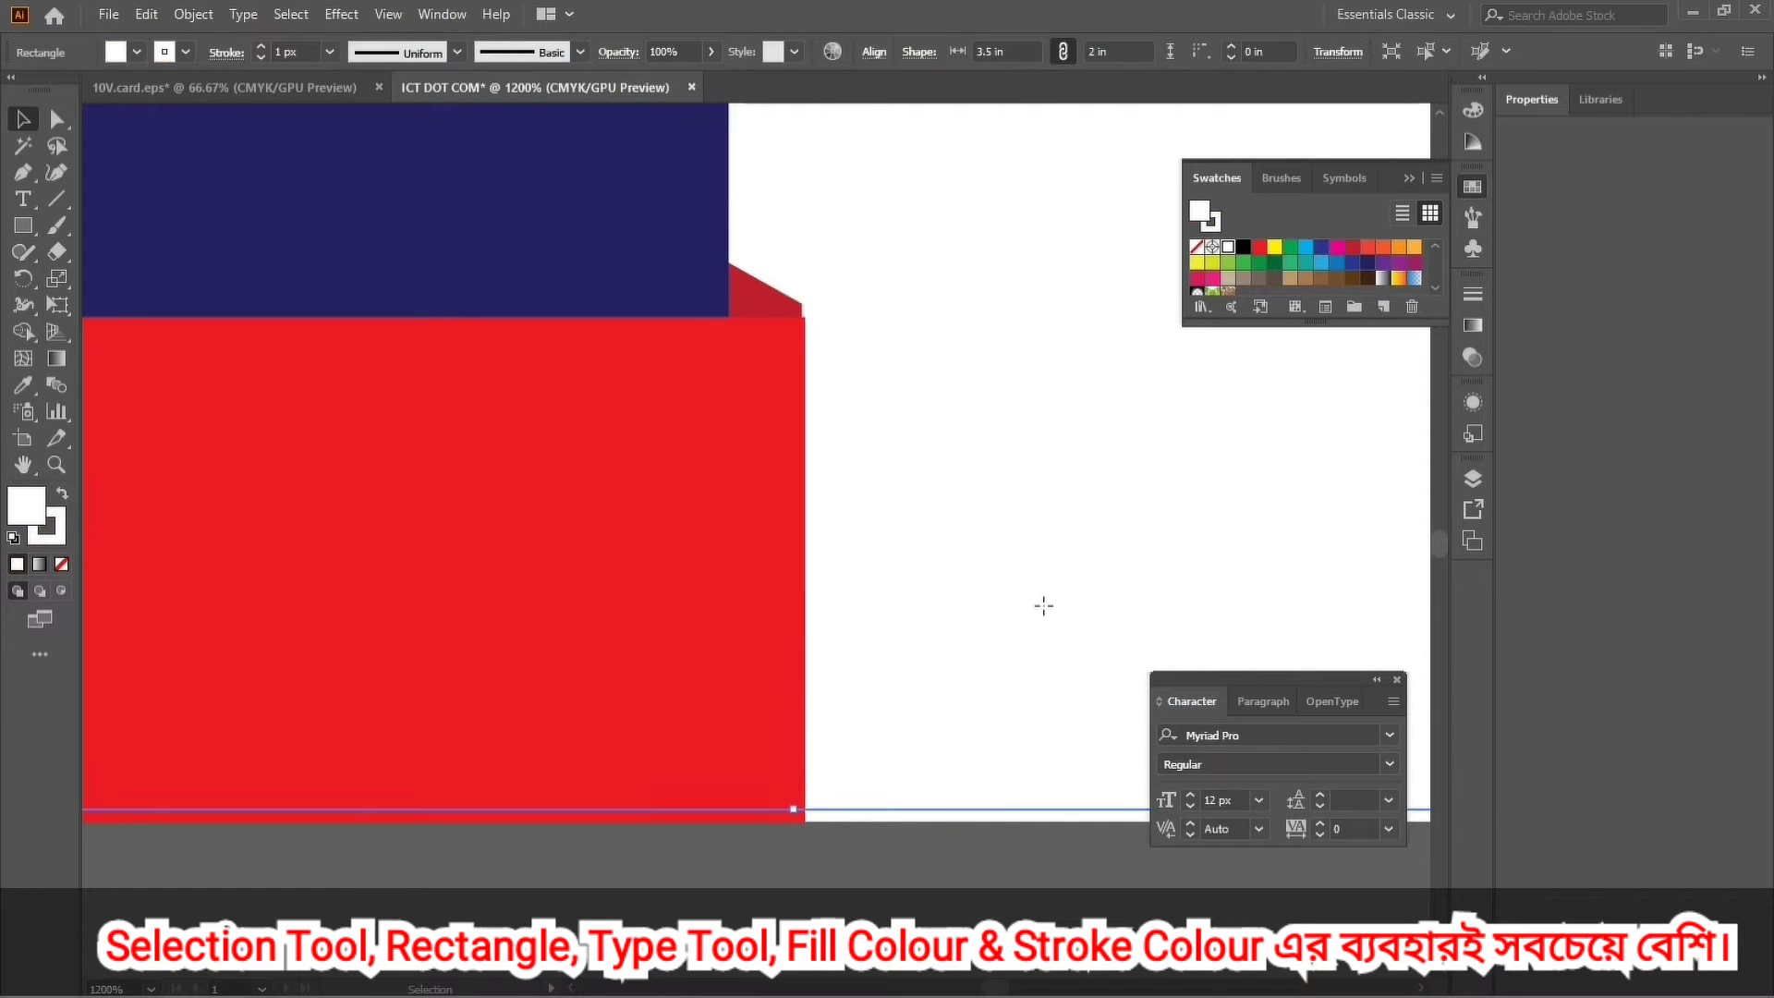
Zoom in on the dark red tip and nudge it to align with the red bar's edge.
key("ctrl+minus")
key("ctrl+minus")
left_click_drag(778, 404, 970, 847)
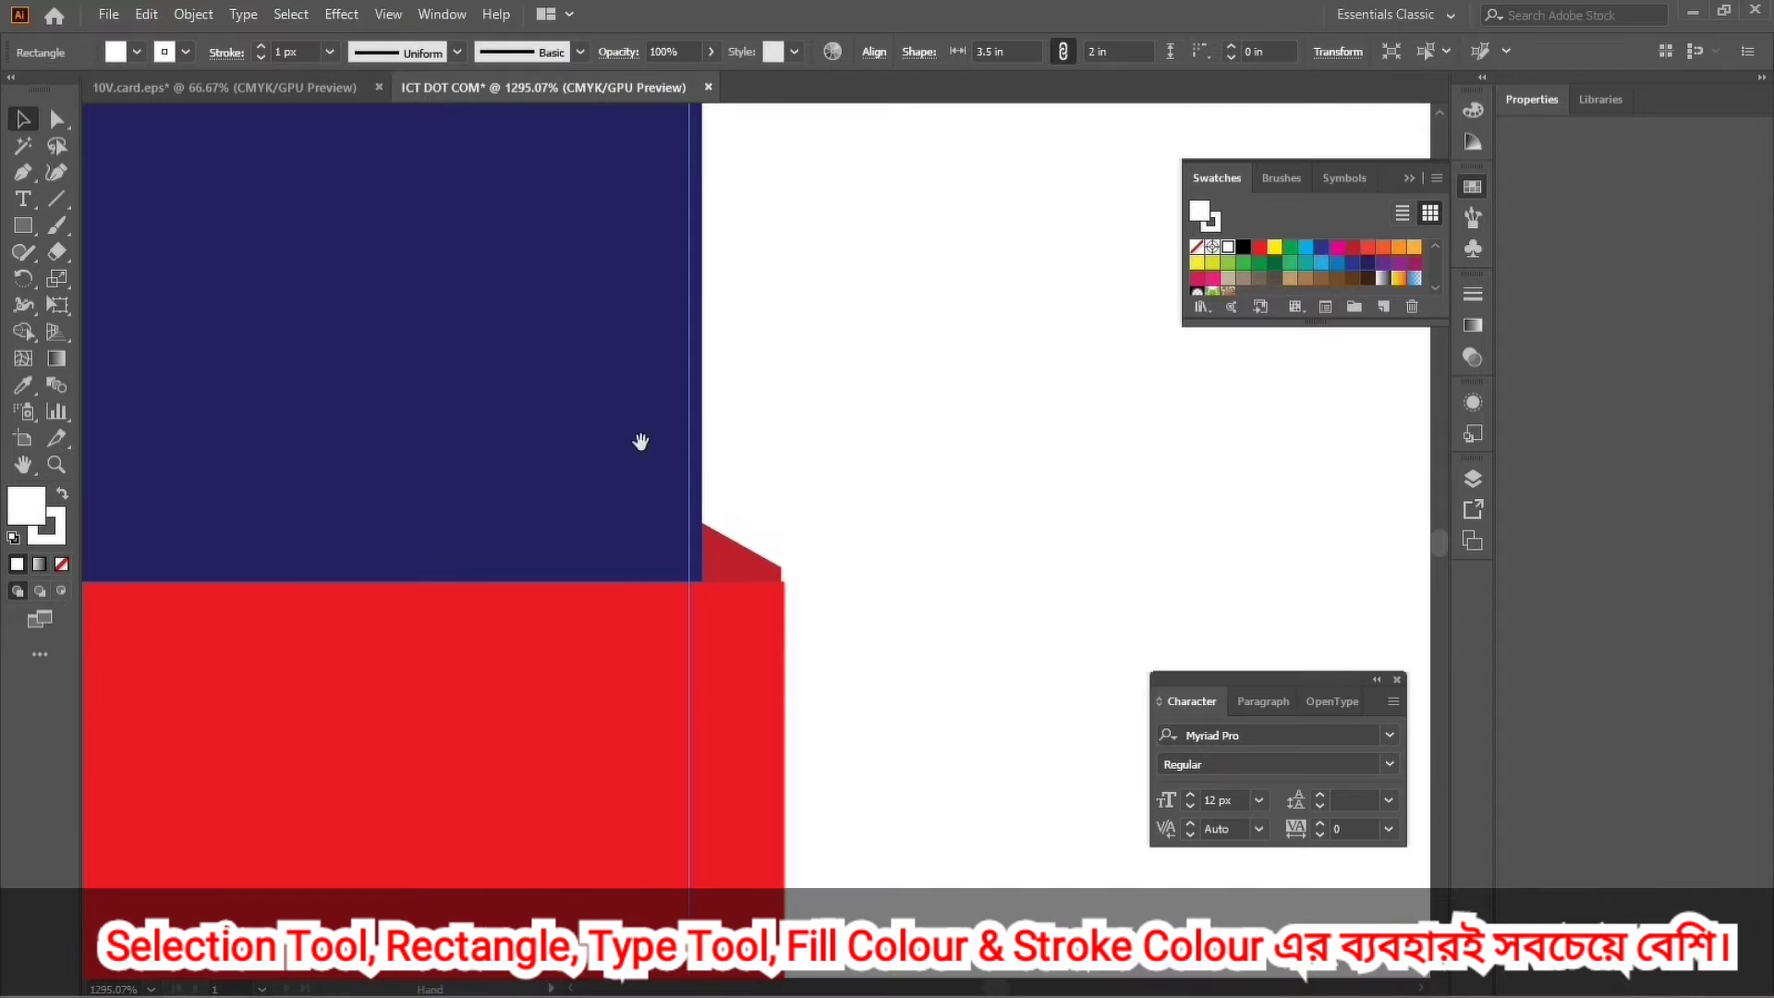
left_click_drag(637, 440, 893, 829)
left_click_drag(721, 705, 804, 325)
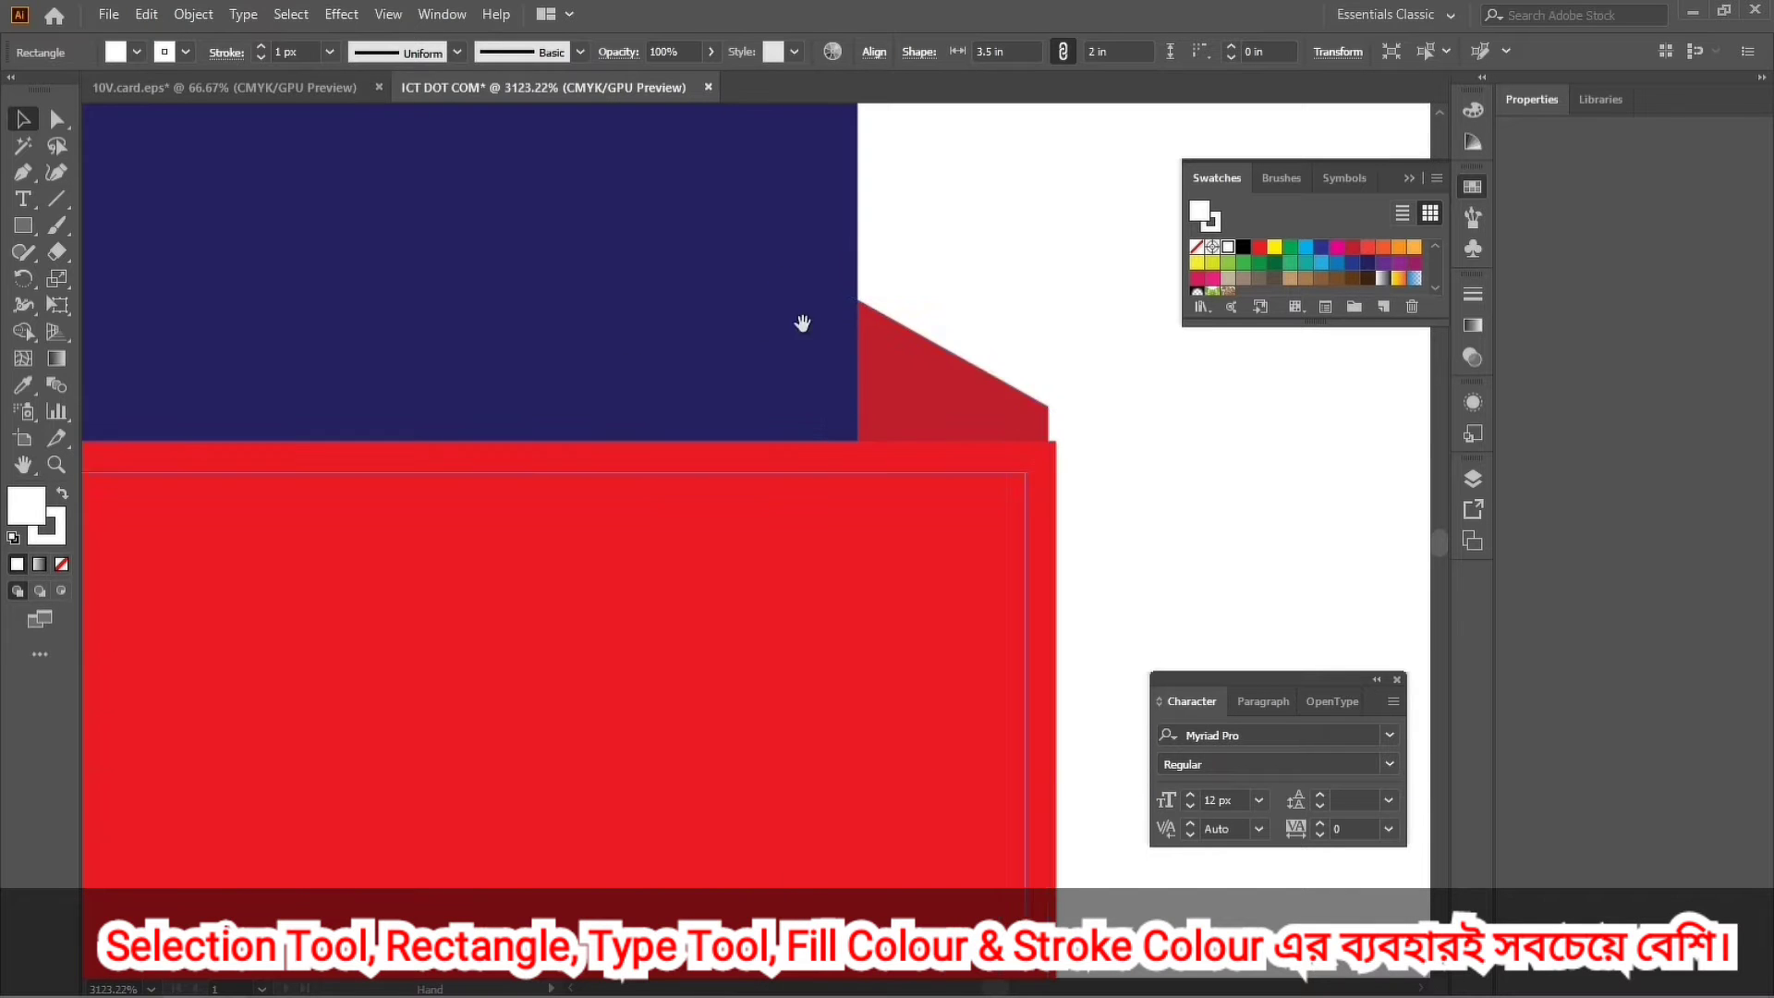
left_click(963, 359)
key("Right")
left_click_drag(1007, 399, 979, 438)
left_click(1188, 443)
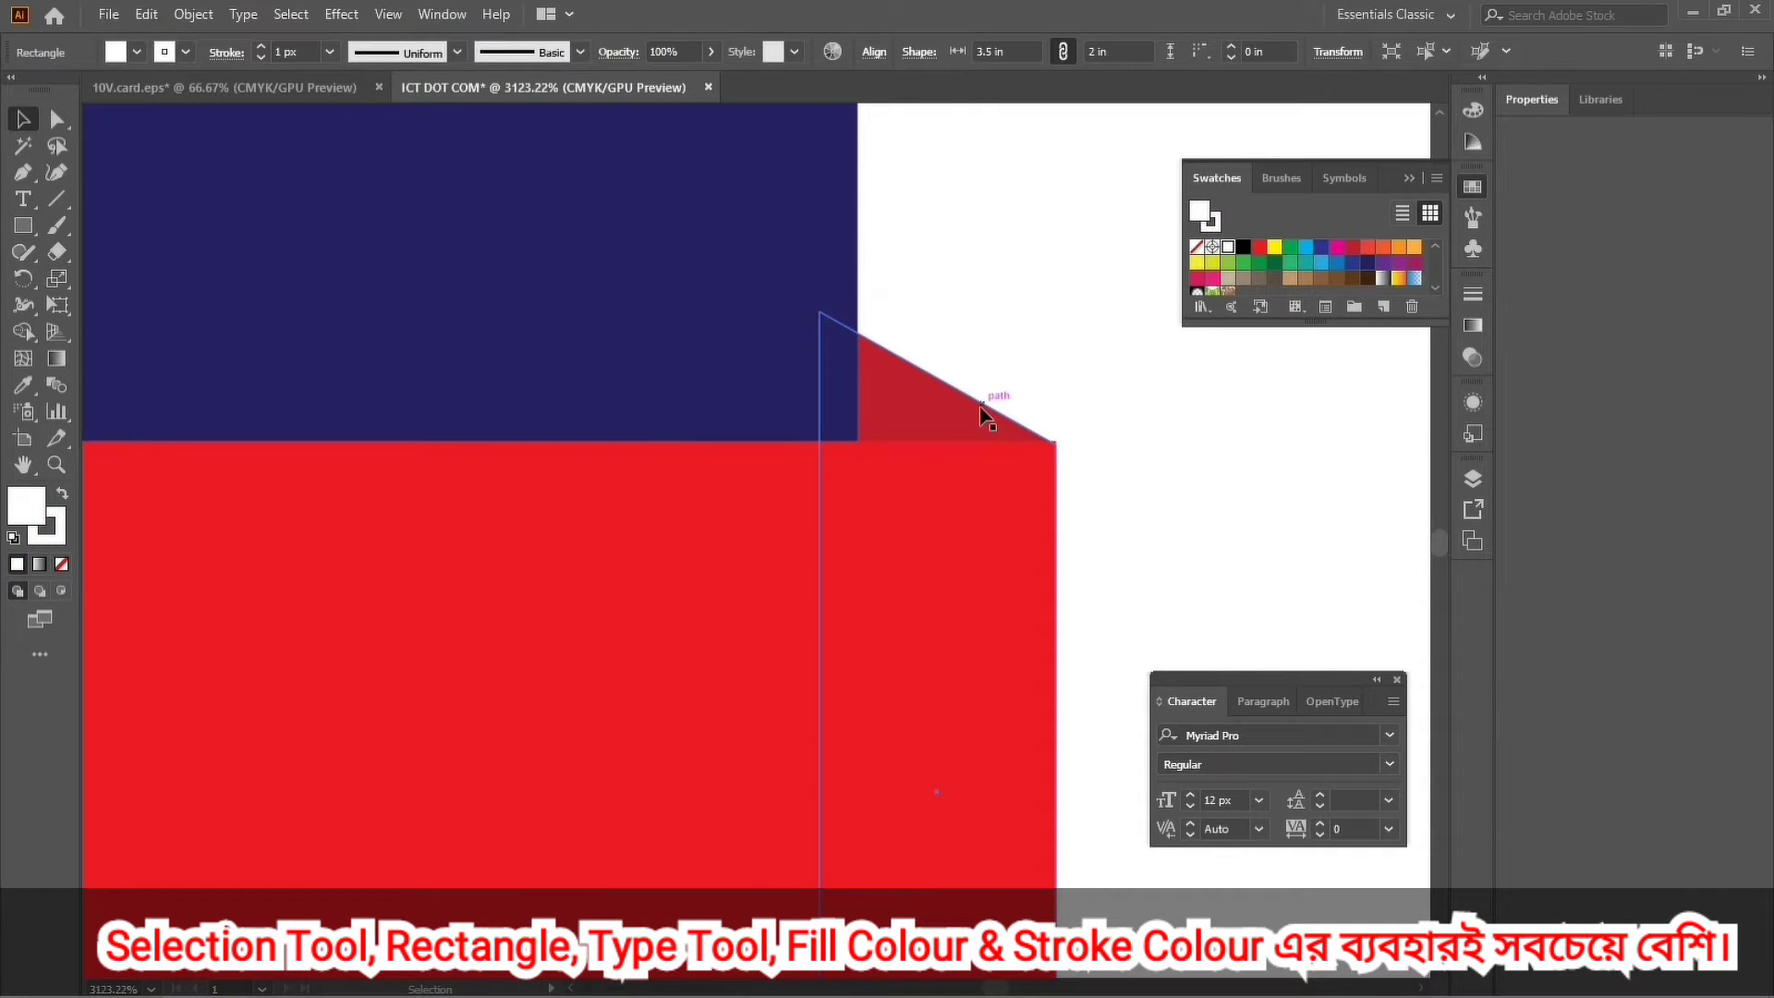
left_click_drag(979, 407, 987, 410)
left_click(1211, 491)
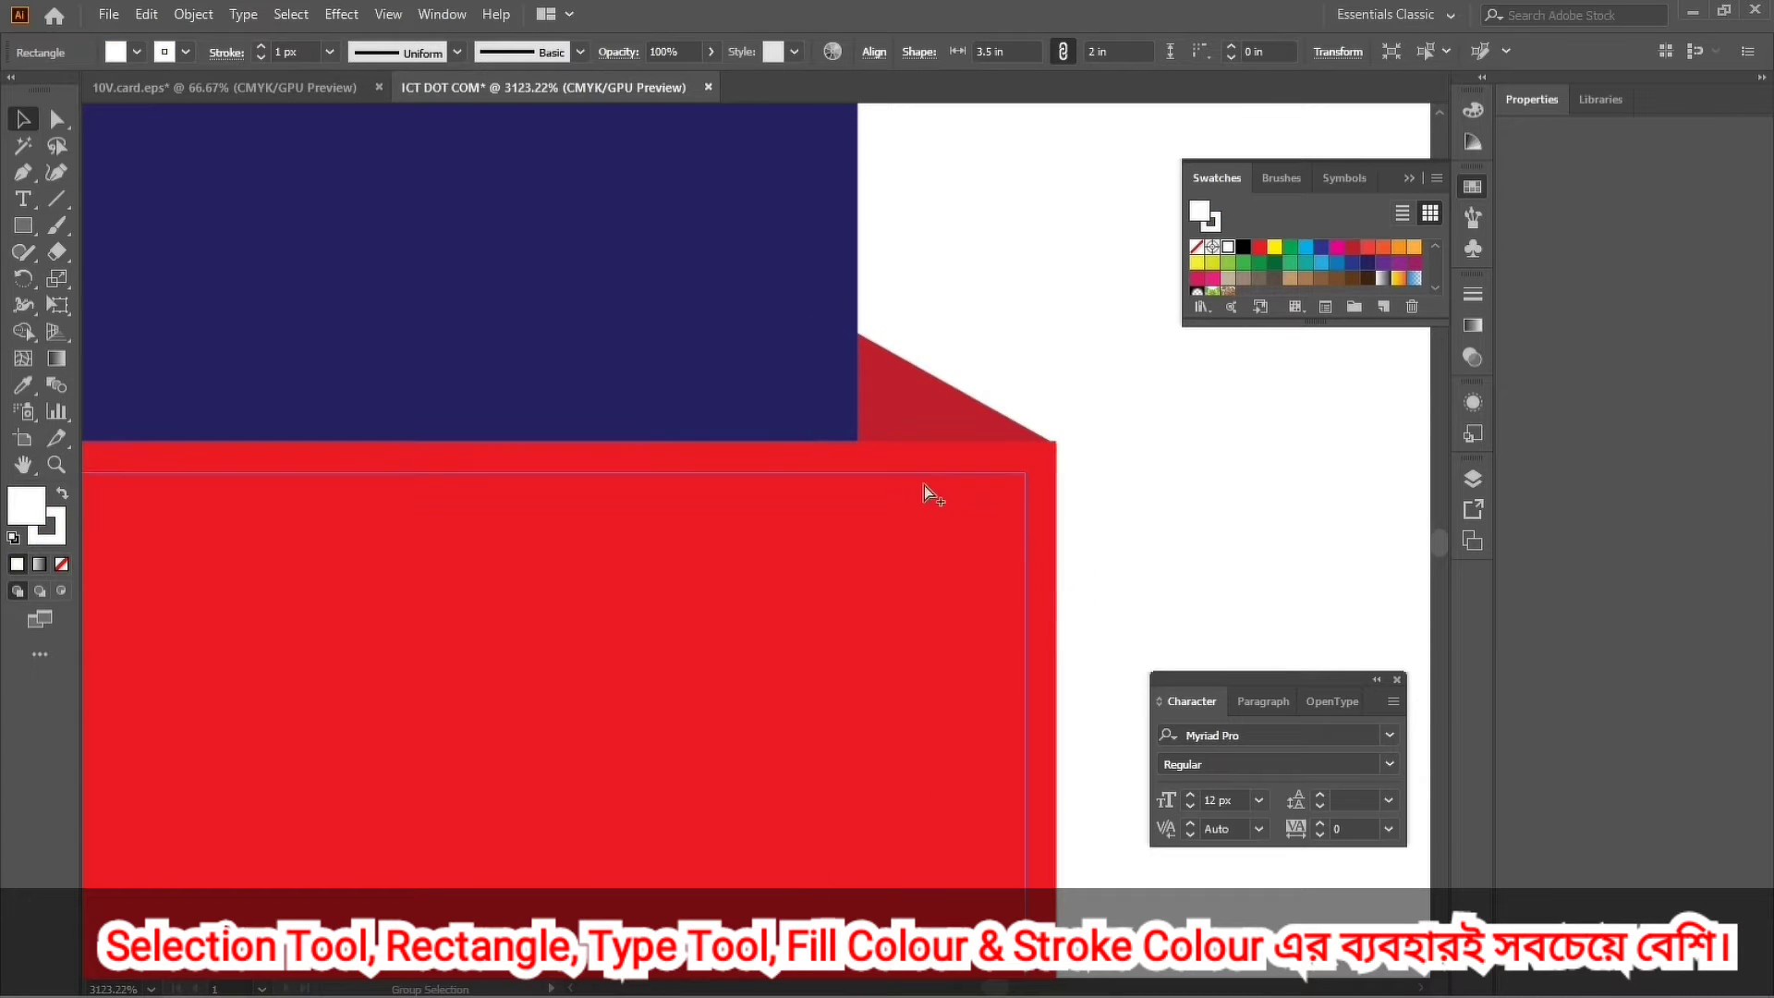
Zoom out to show the whole card centred in the window, with nothing selected.
left_click(924, 485, "ctrl+alt")
left_click_drag(436, 496, 943, 456)
left_click(832, 453, "alt")
left_click(831, 453, "alt")
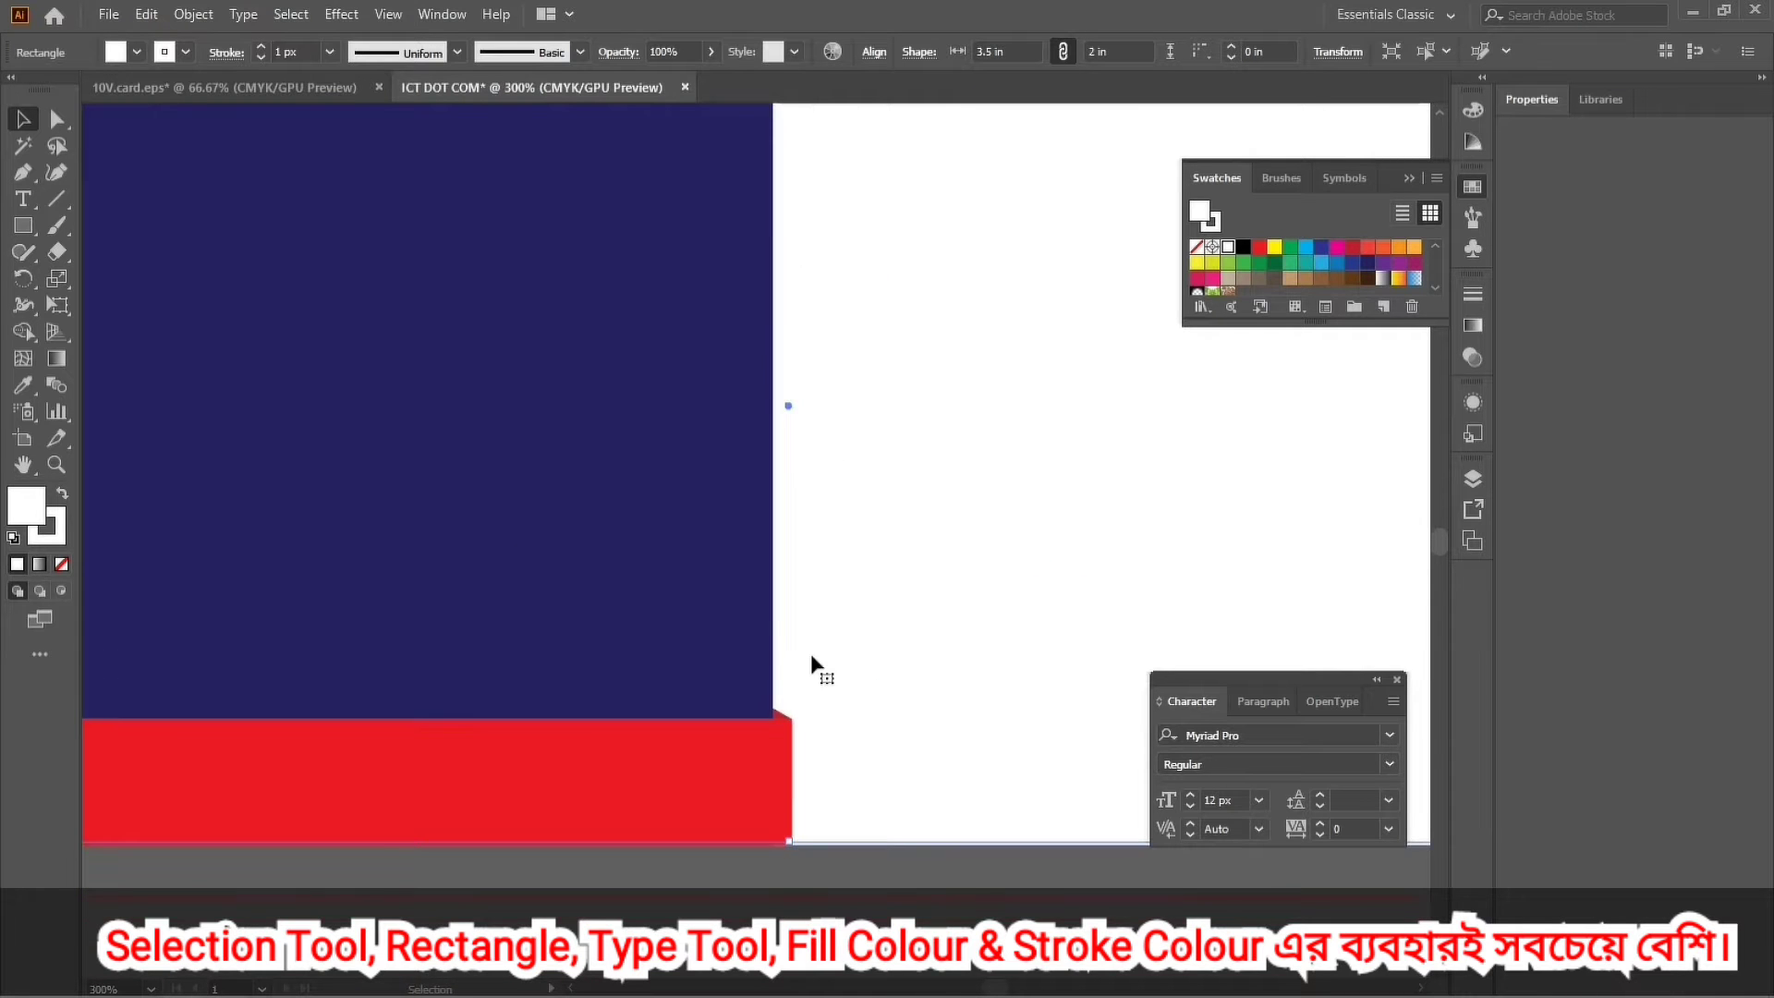
left_click(785, 618, "alt")
left_click(749, 409, "alt")
left_click_drag(745, 404, 641, 440)
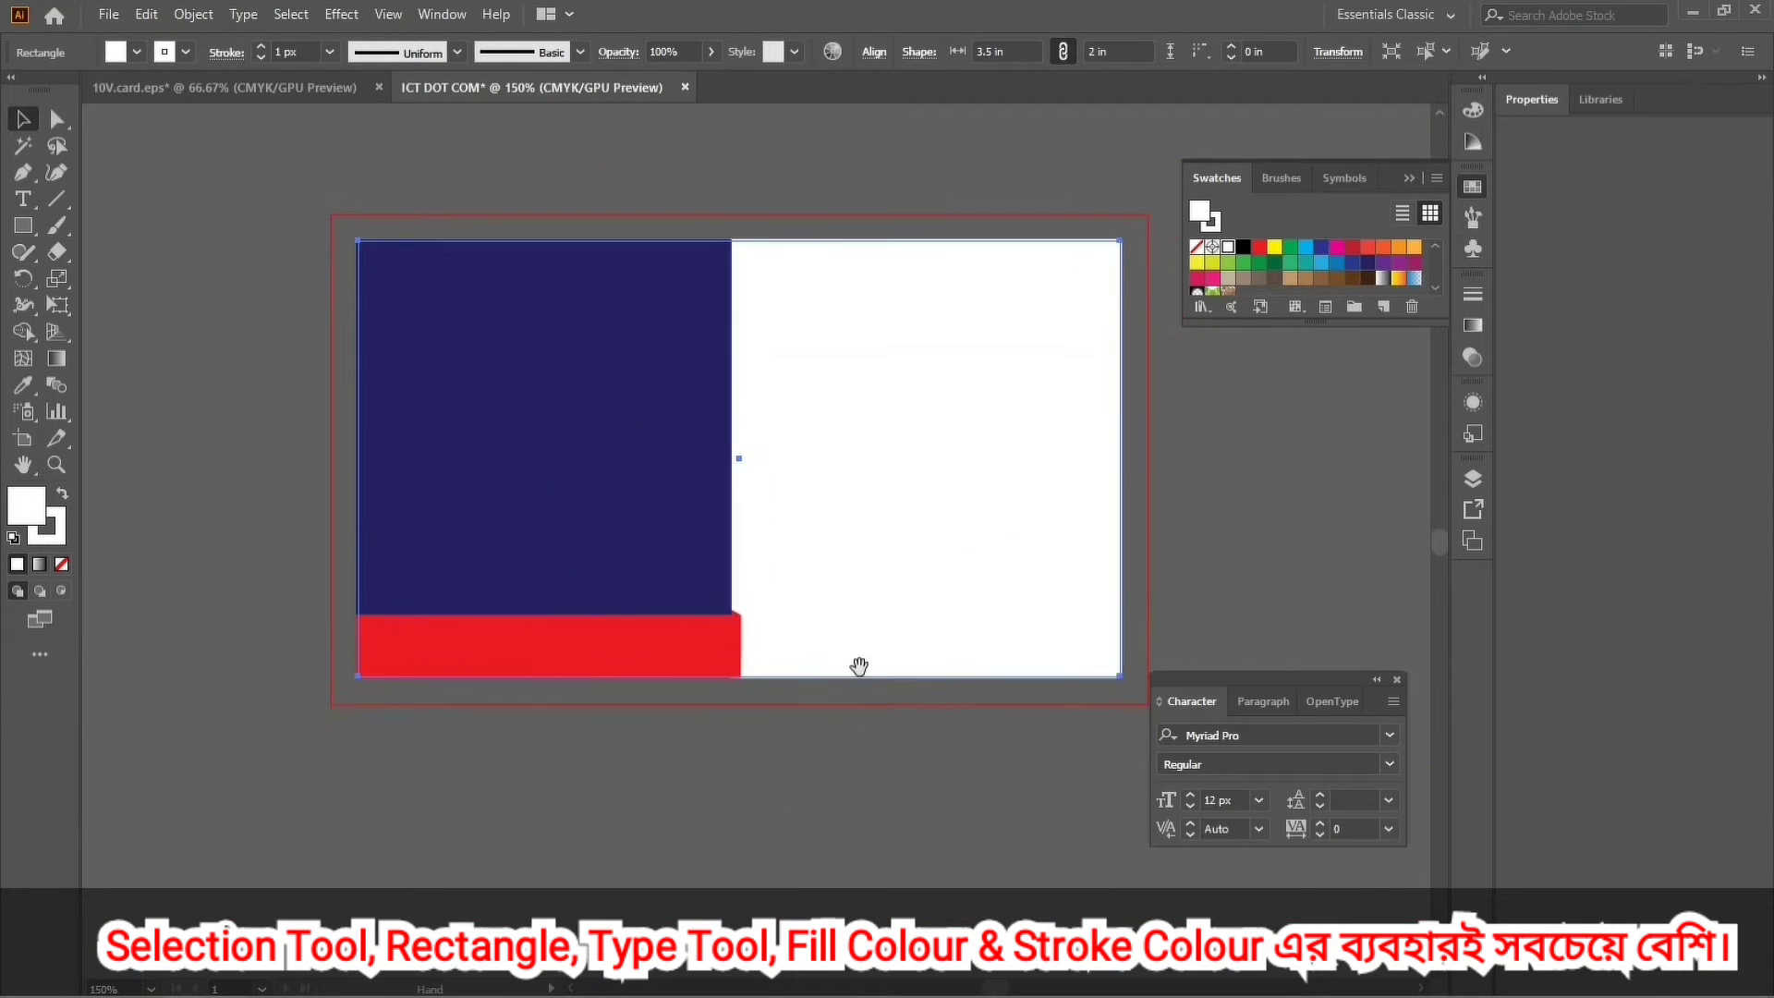
mouse_move(875, 567)
left_mouse_down()
mouse_move(845, 574)
mouse_move(881, 547)
left_mouse_up()
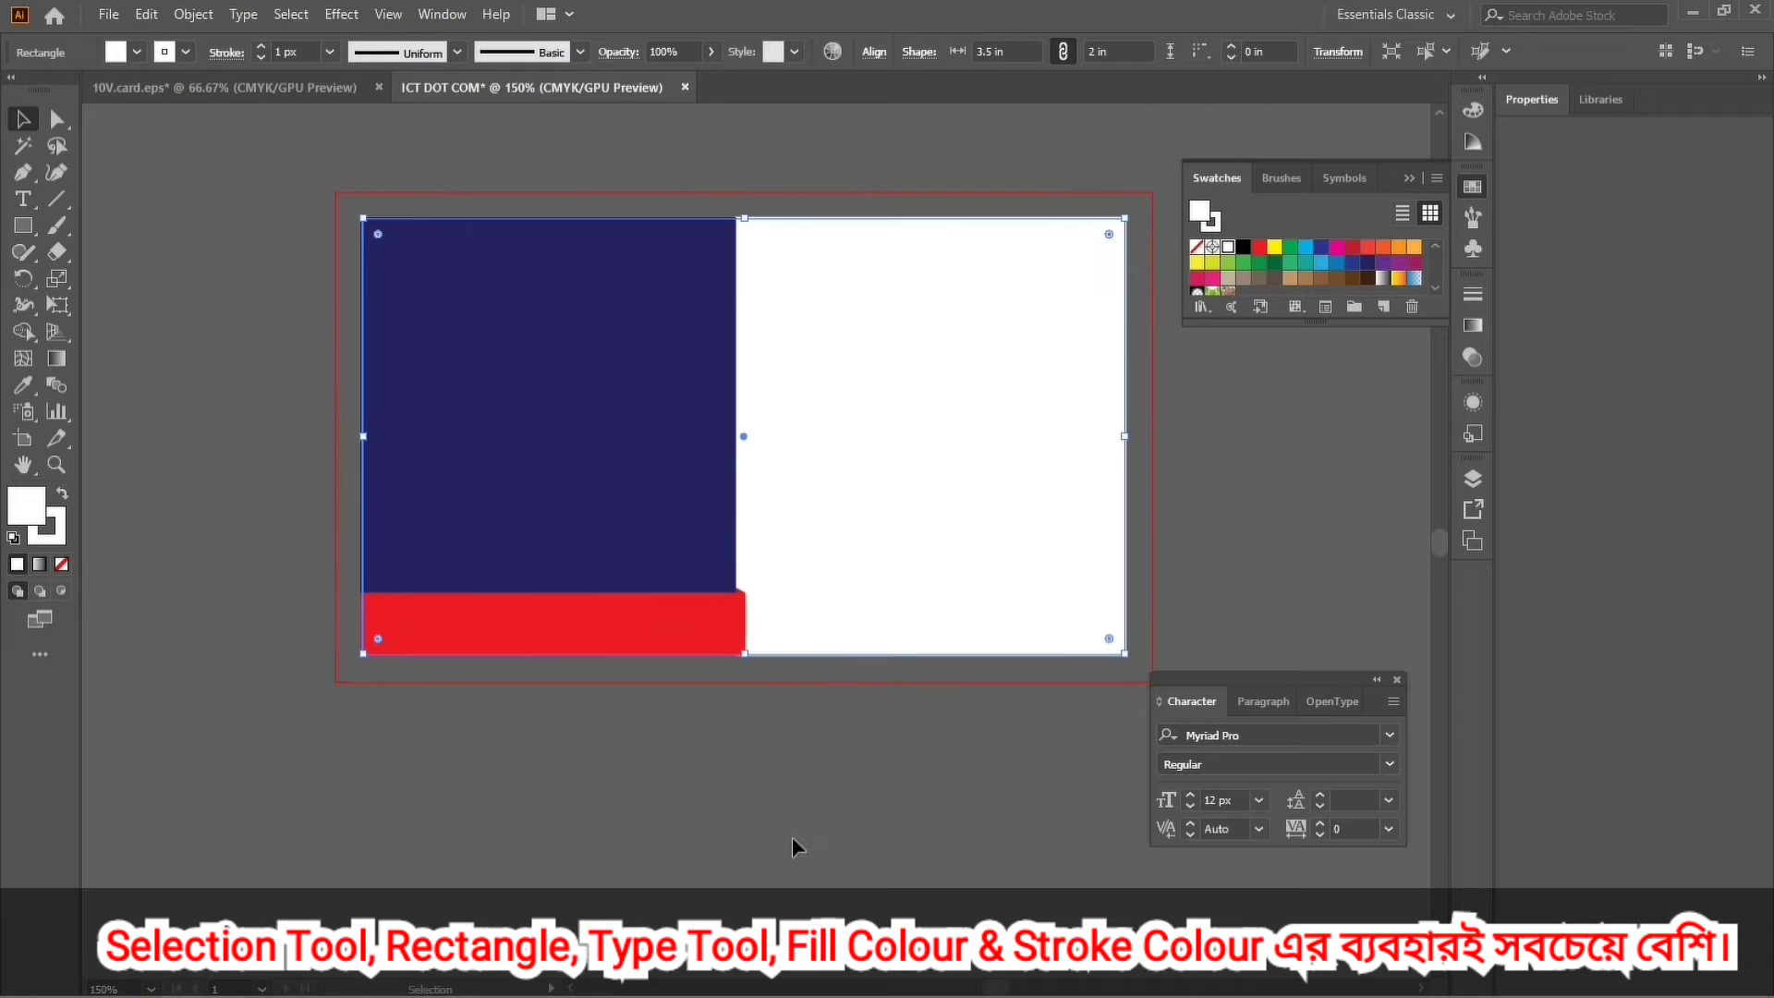
left_click(582, 790)
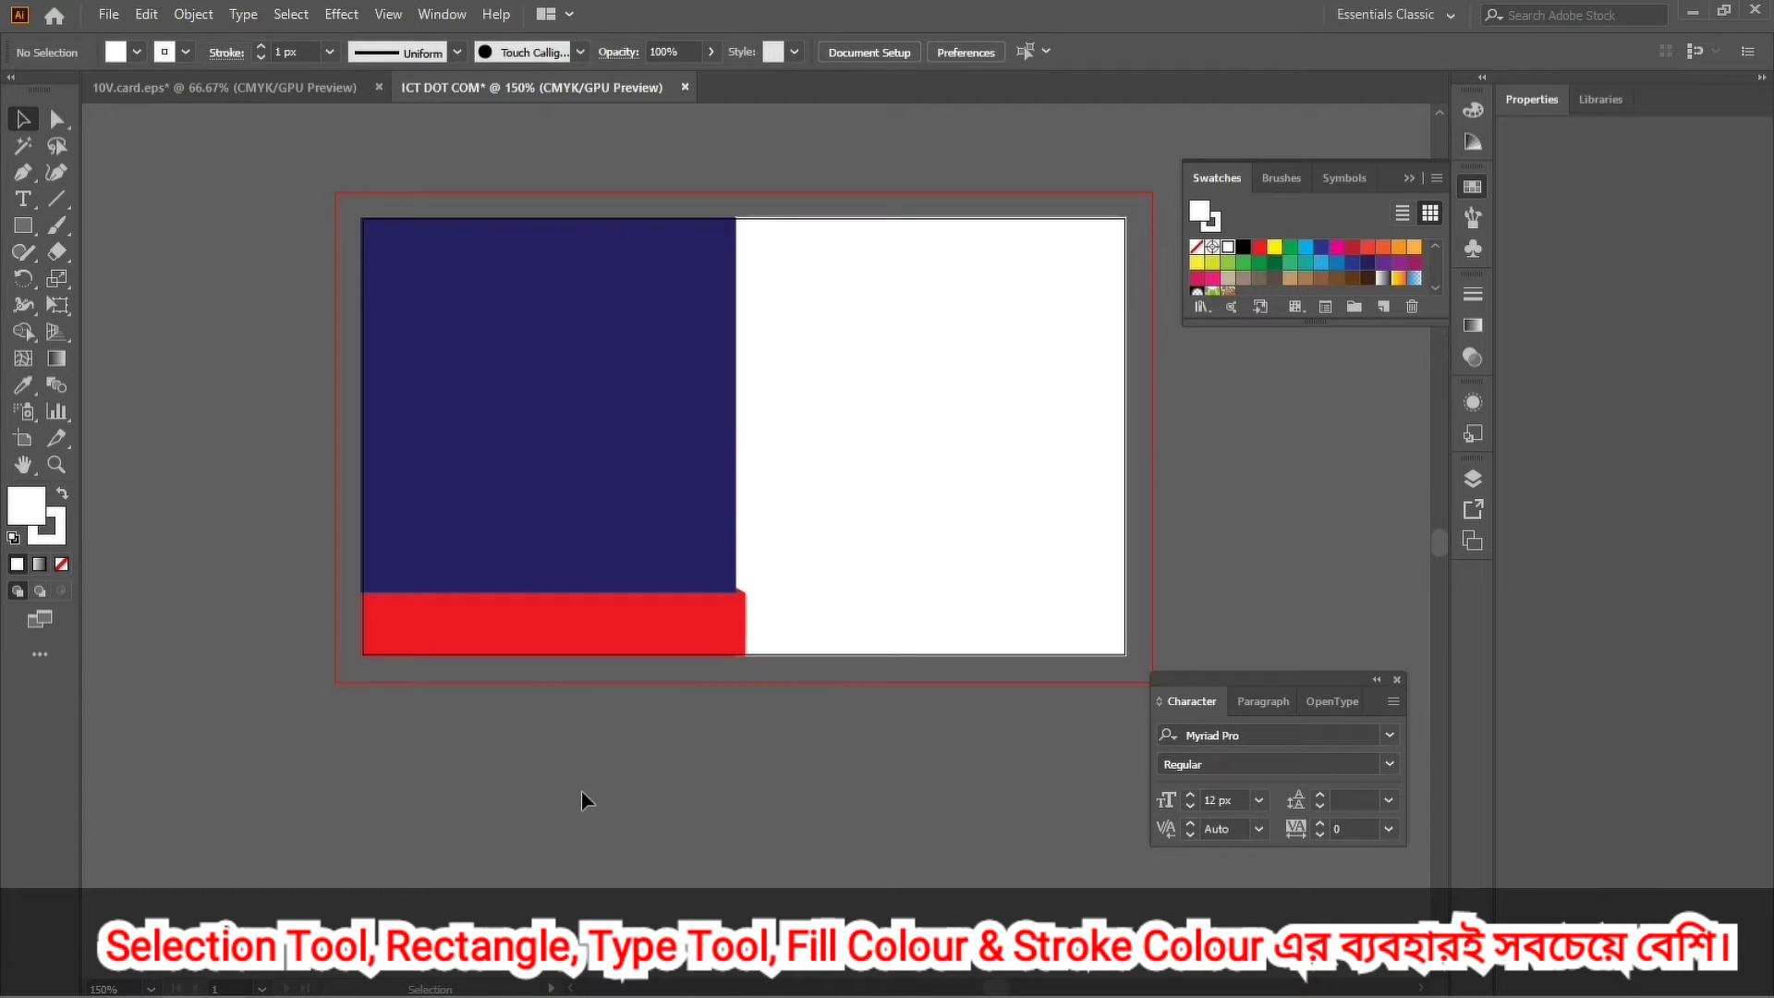
Paste the copied name, contact lines, QR code and website onto the pasteboard left of the card.
key("a")
key("ctrl+v")
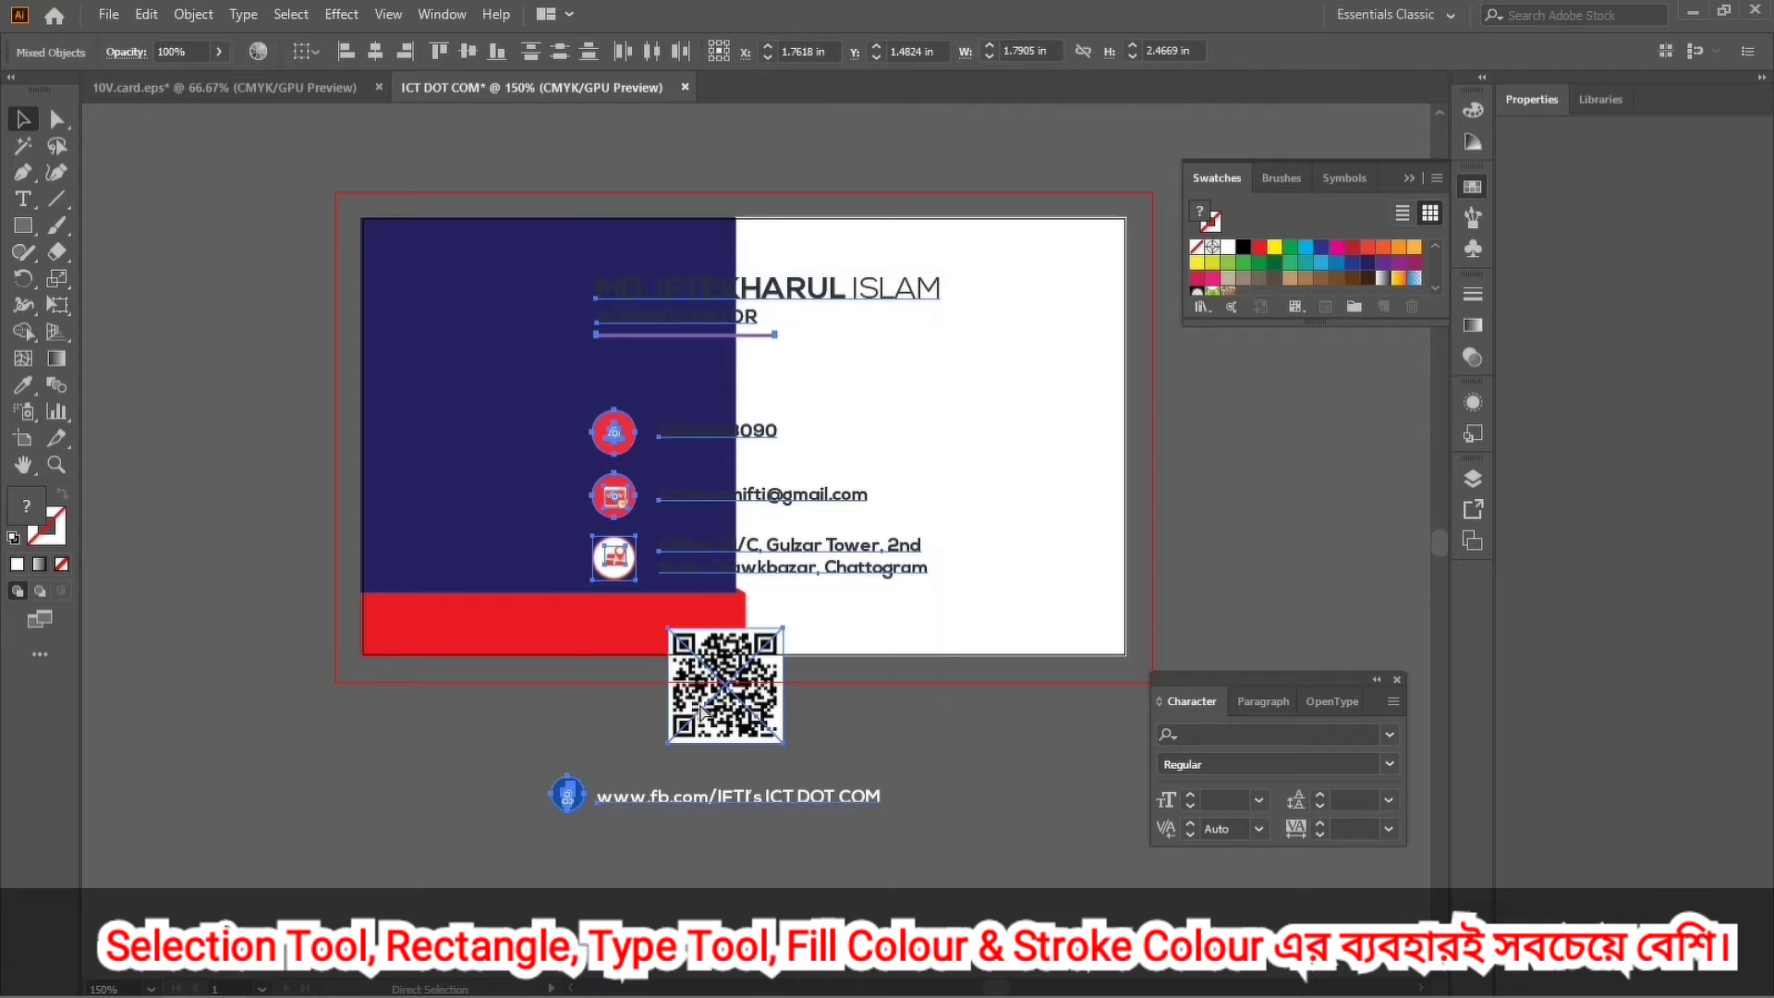
key("ctrl+minus")
key("ctrl+minus")
left_click_drag(823, 452, 482, 444)
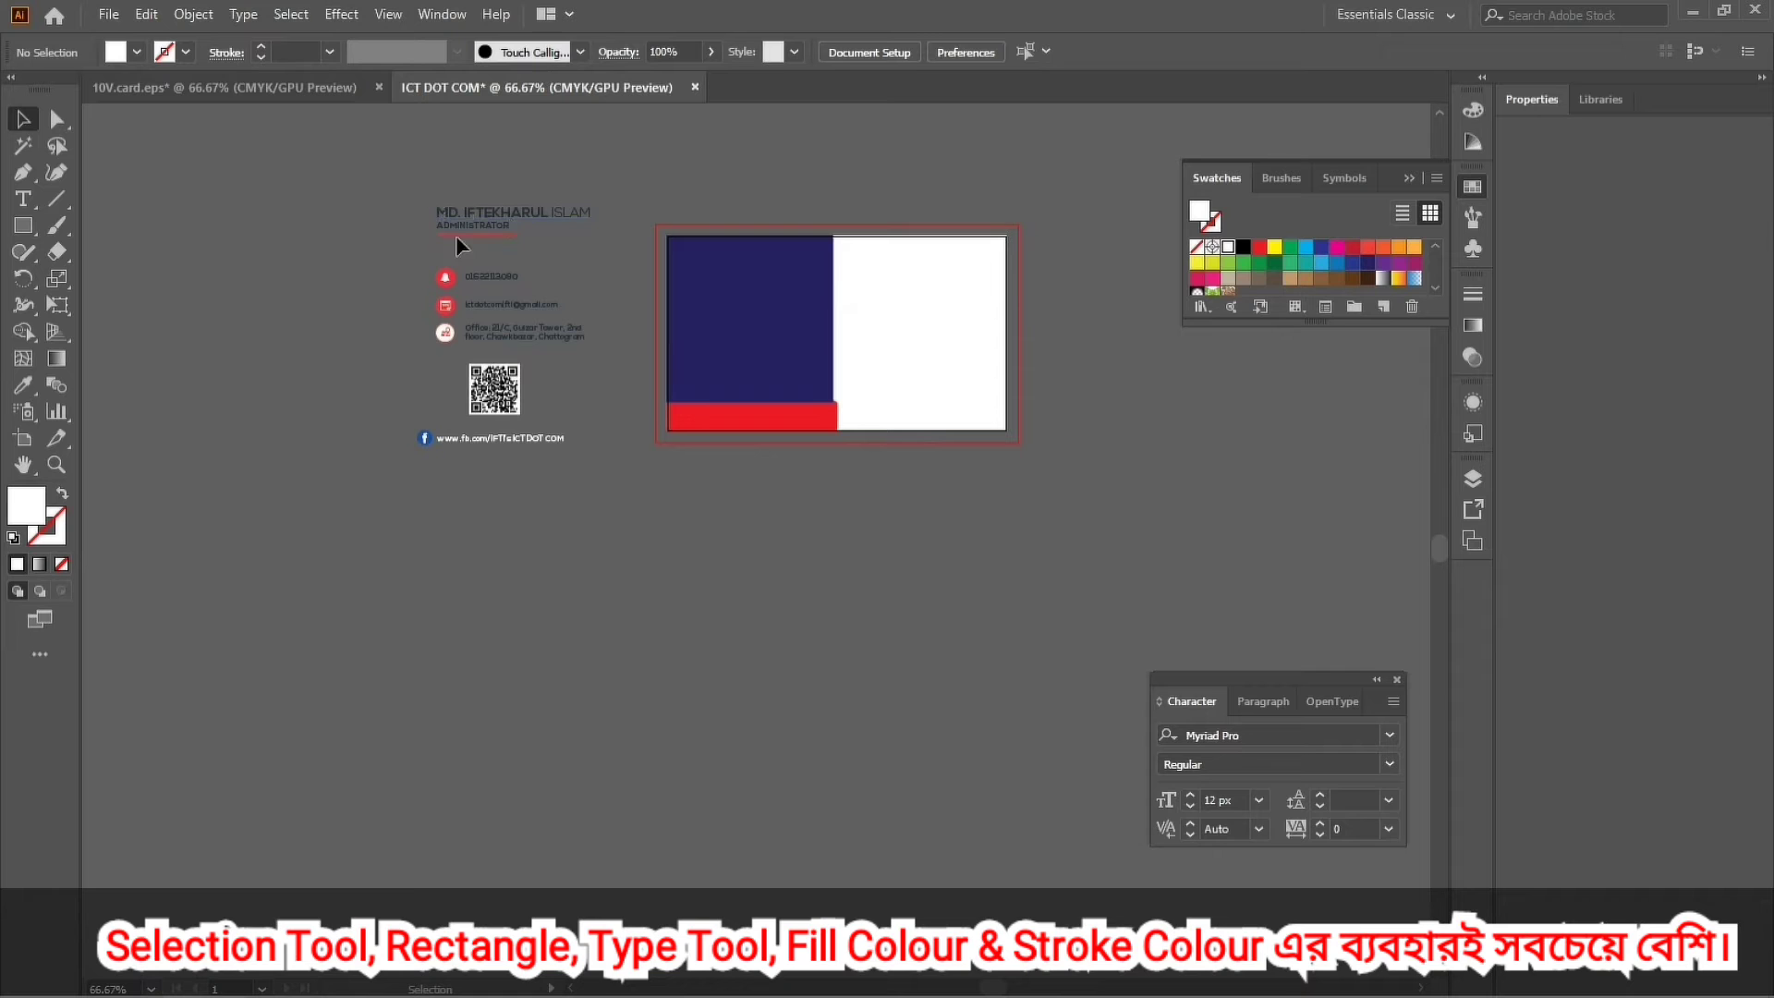
key("ctrl+a")
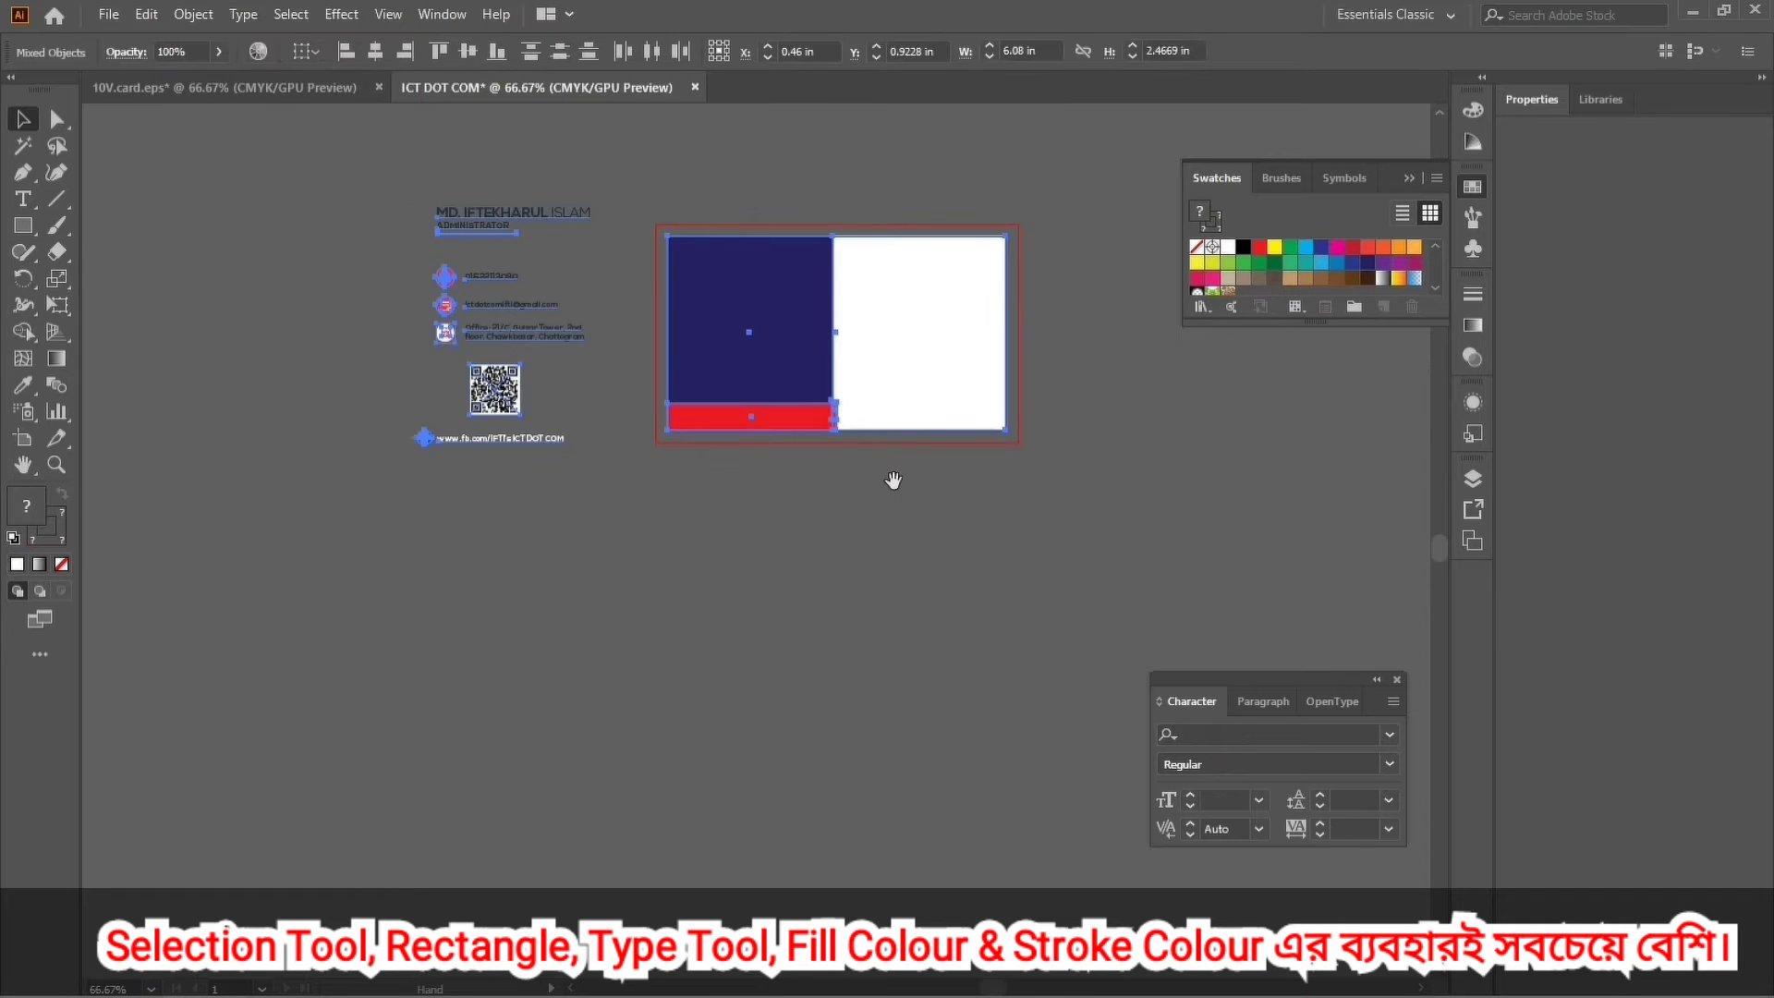
left_click_drag(895, 483, 813, 684)
left_click(868, 781)
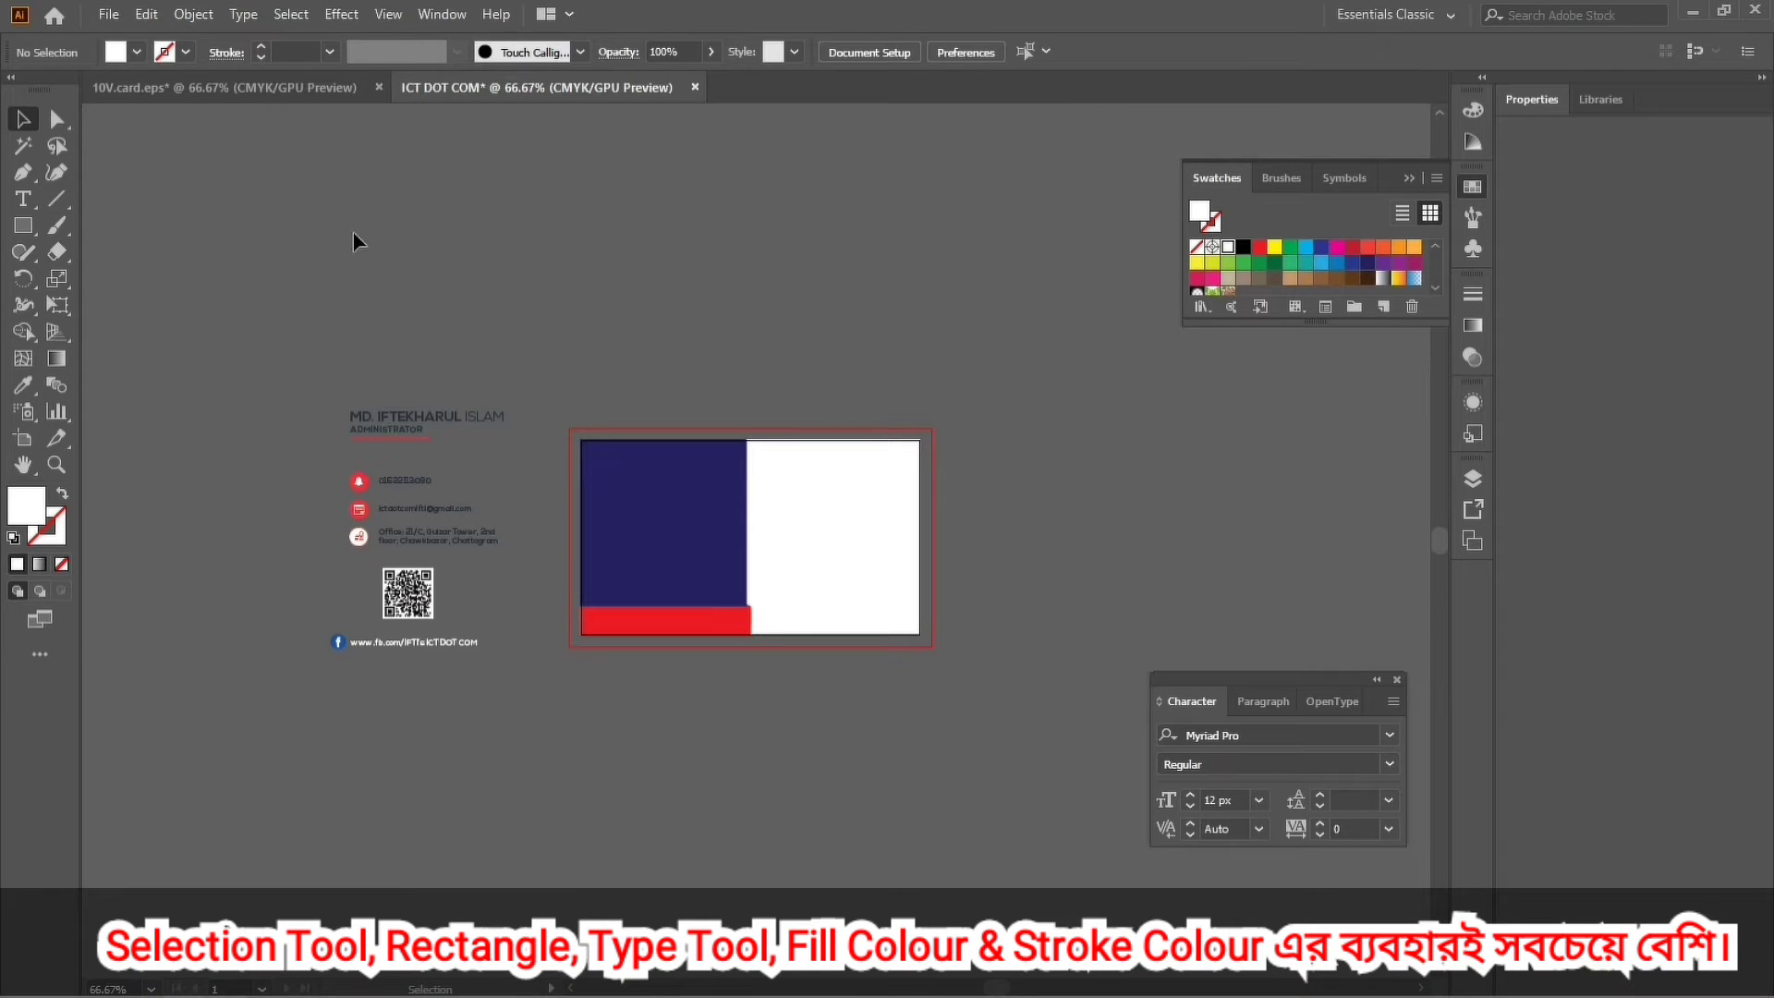
Place ICT-Logo.png from the Desktop and shrink it to about 0.75 × 0.53 in on the navy panel.
left_click(108, 19)
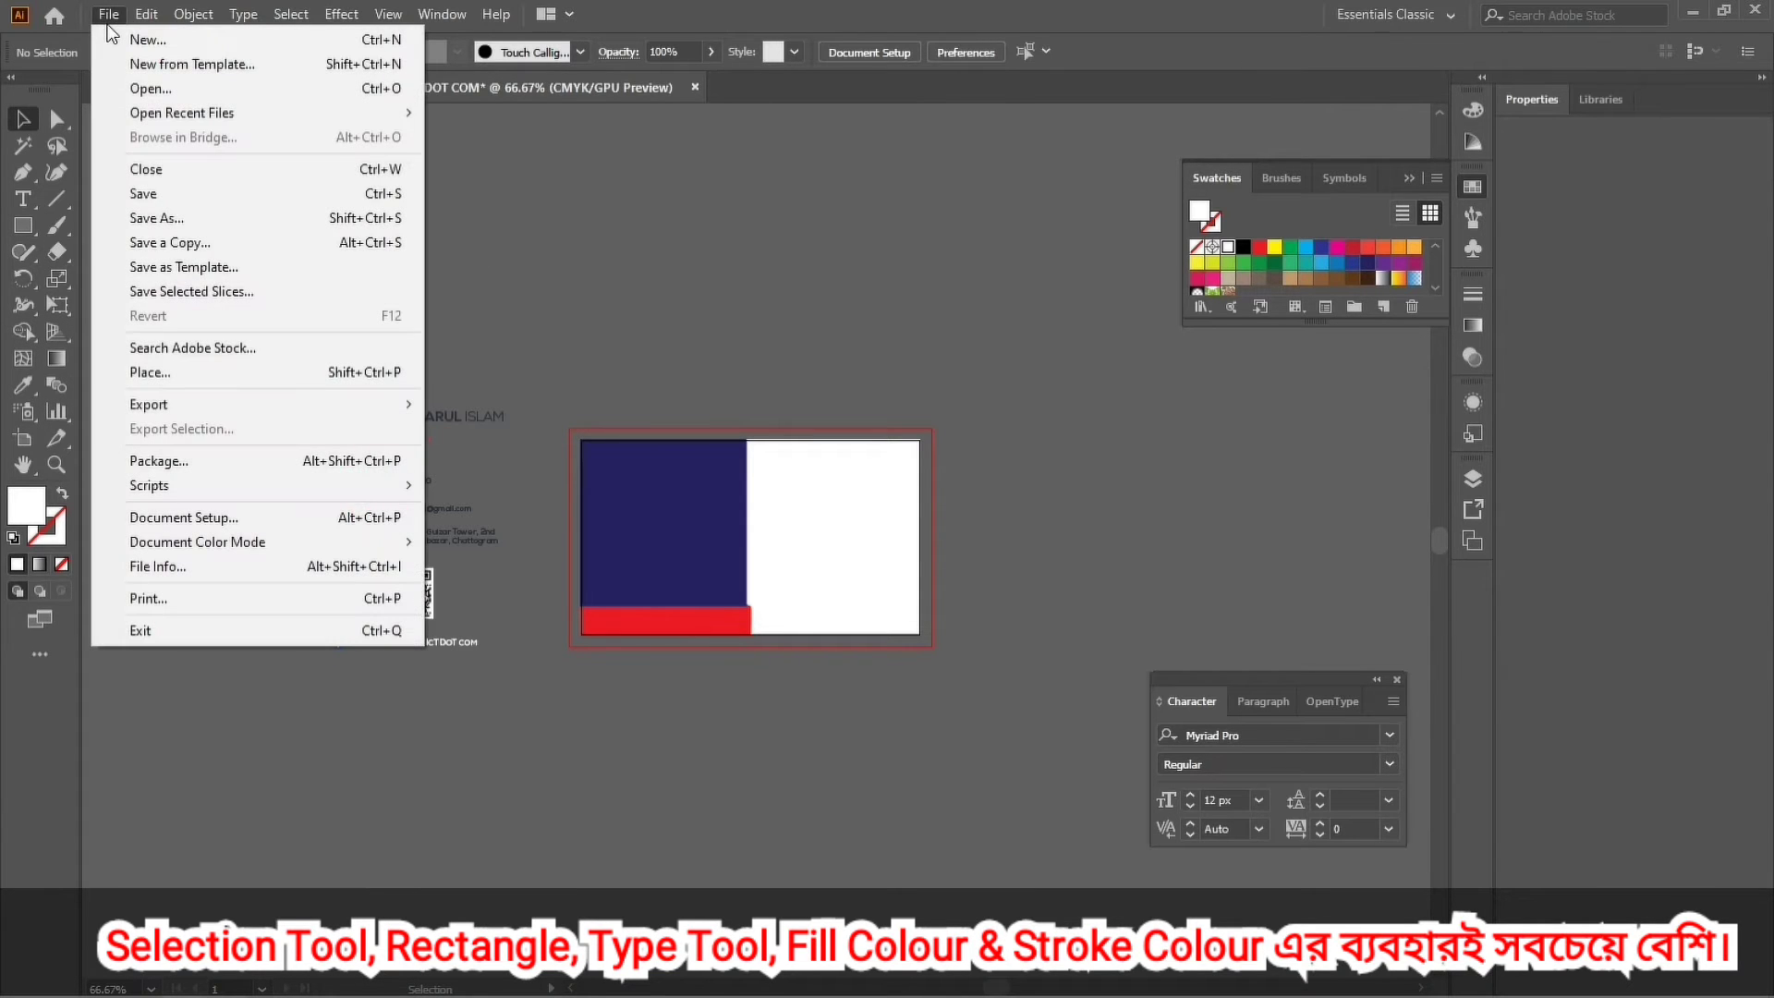
left_click(159, 373)
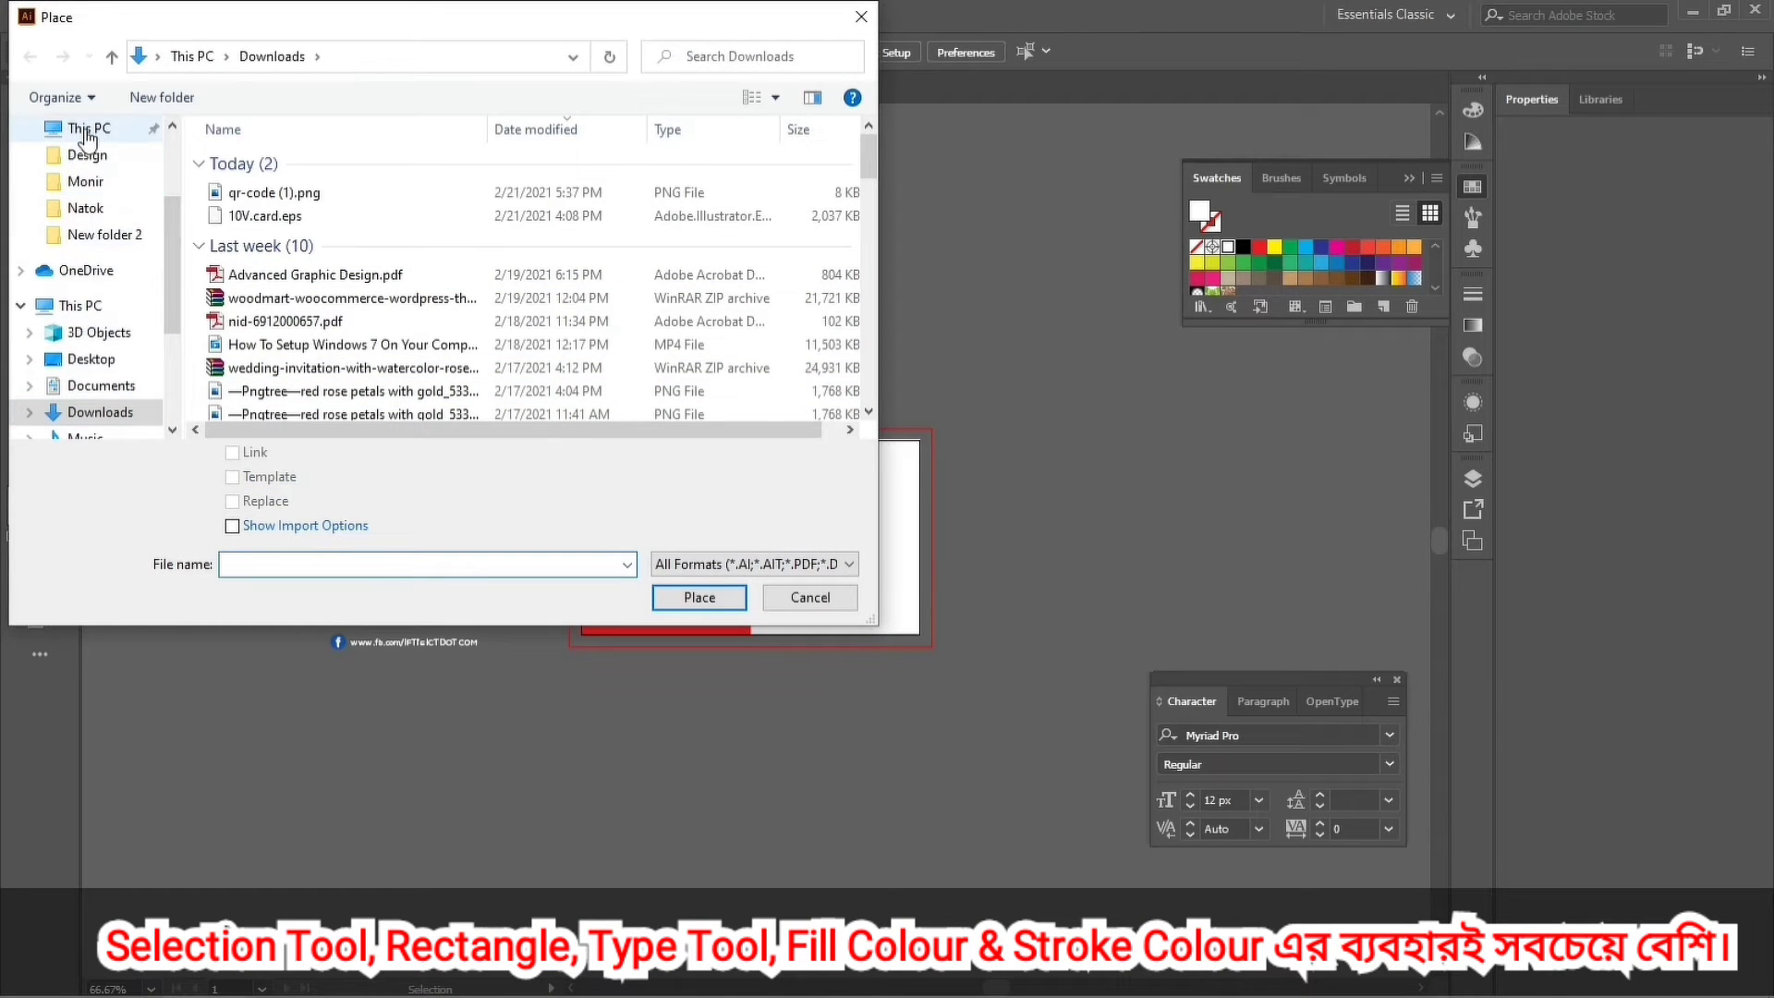
scroll(102, 245, "down", 2)
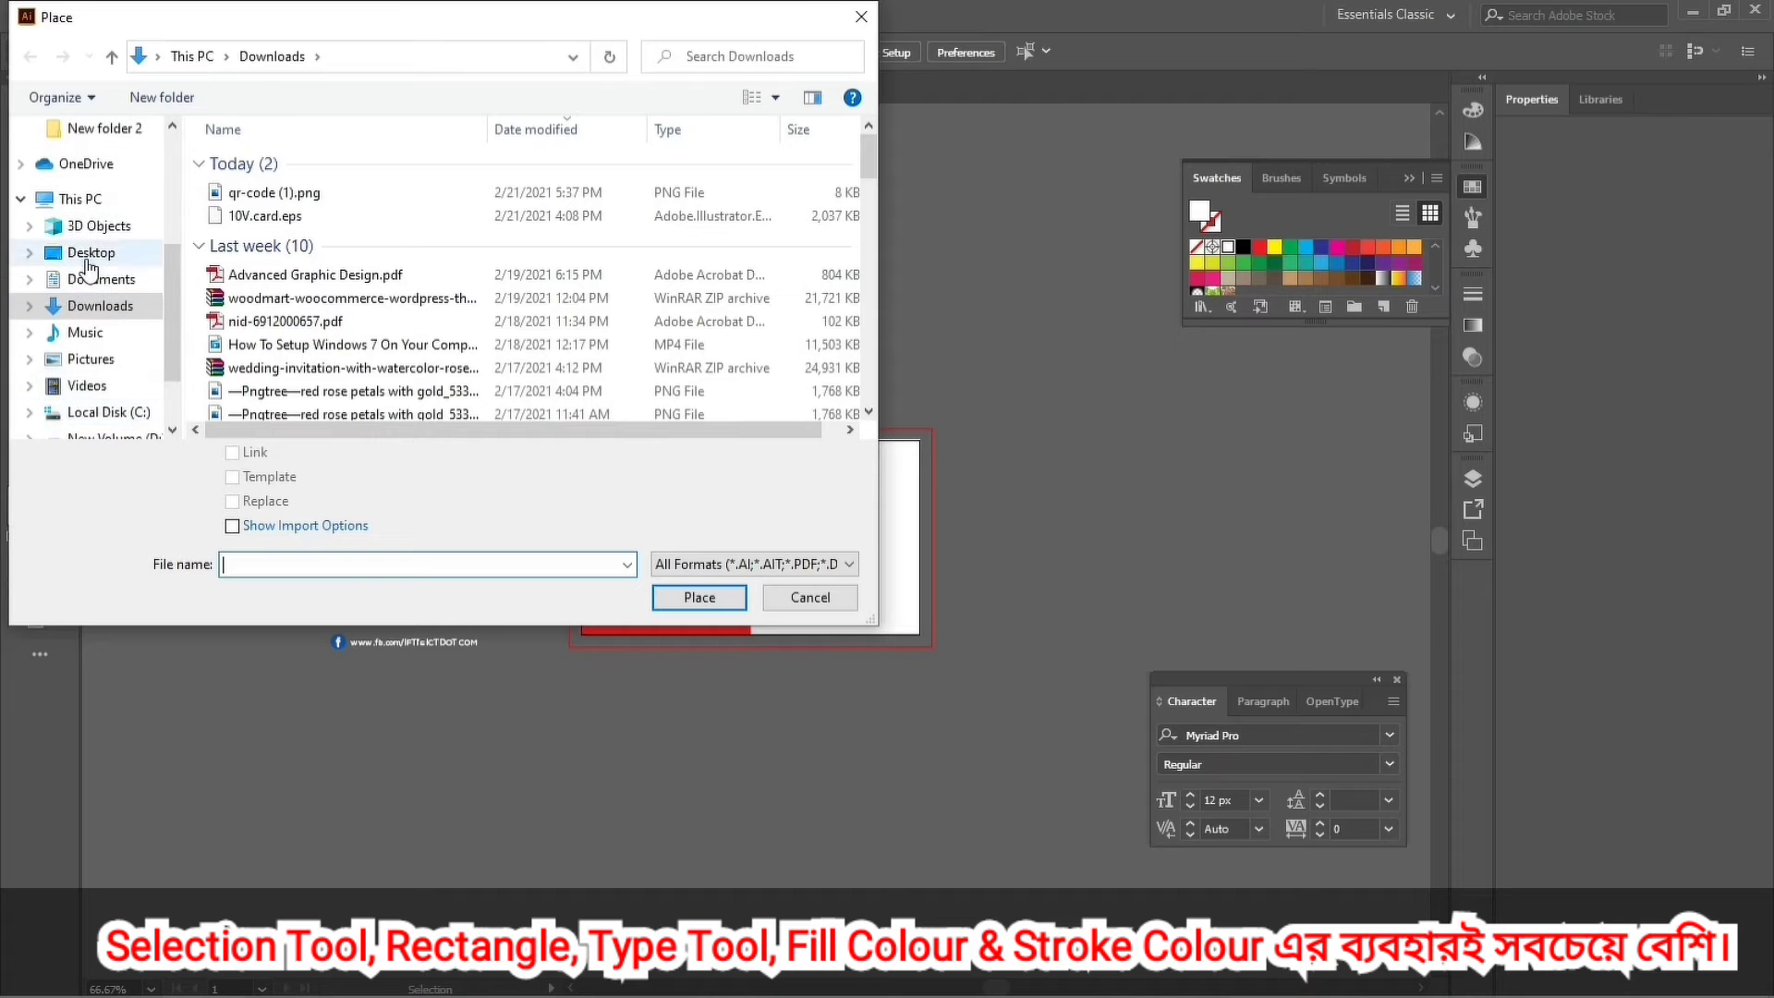
left_click(88, 259)
scroll(315, 384, "down", 2)
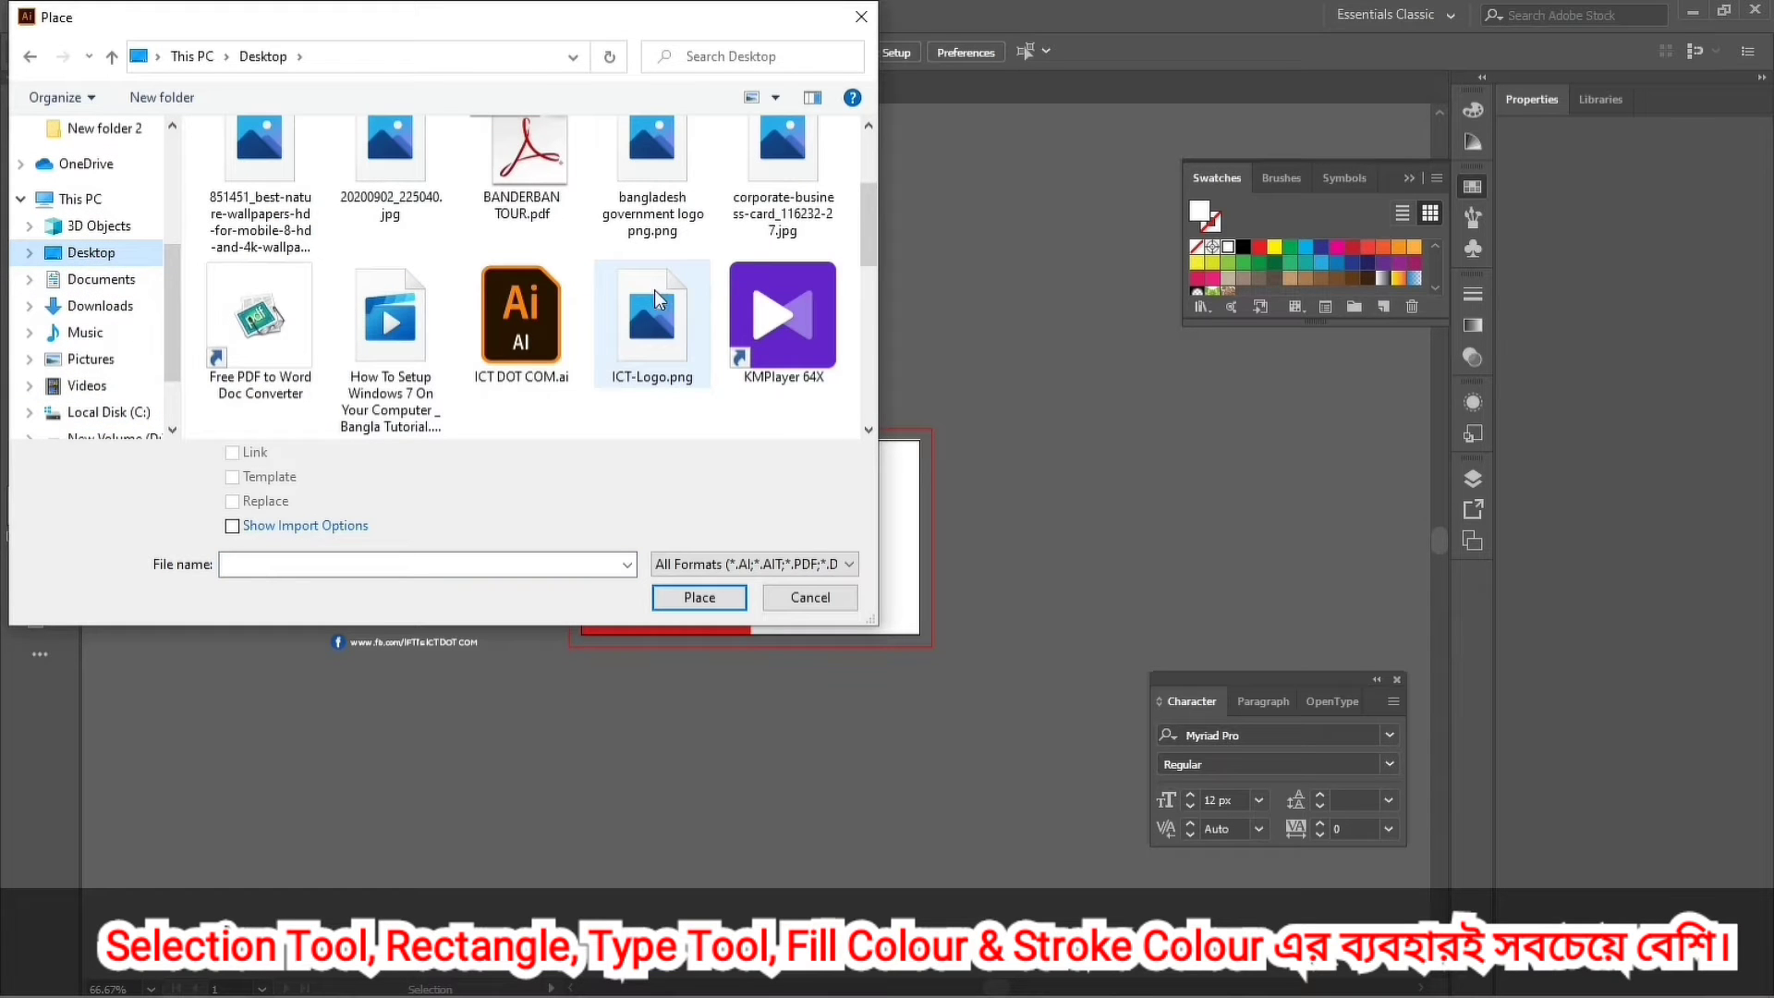
left_click(641, 351)
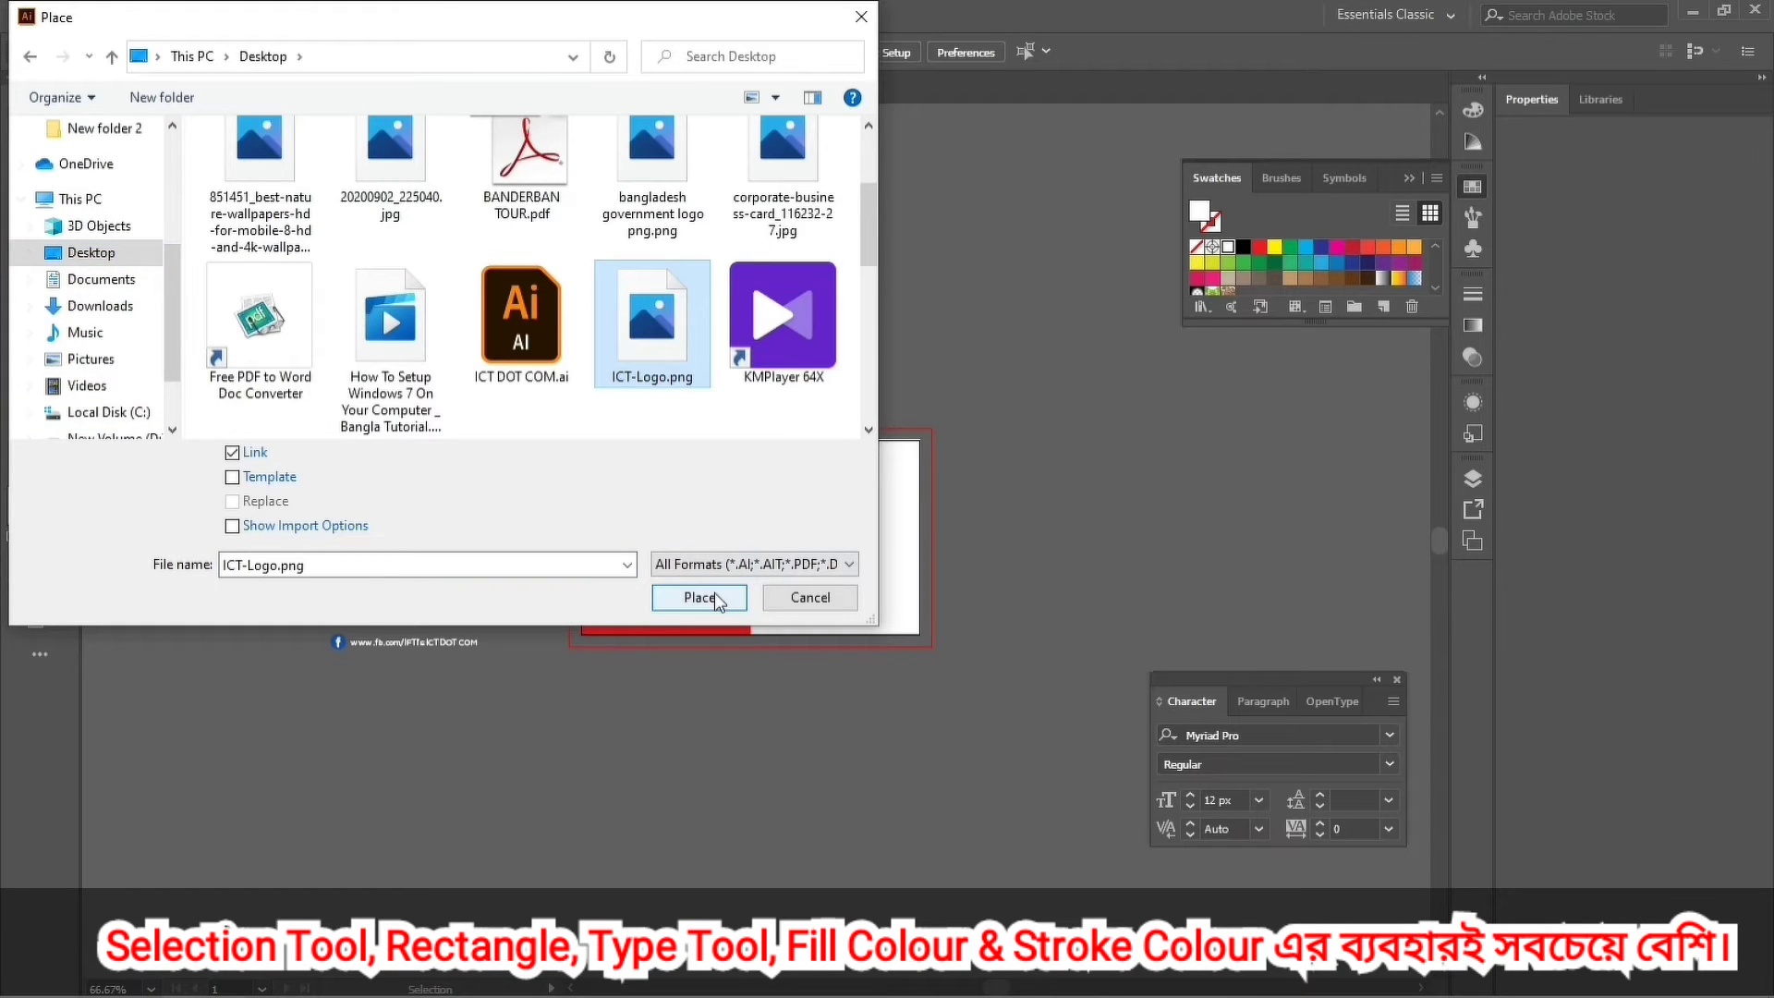
left_click(714, 591)
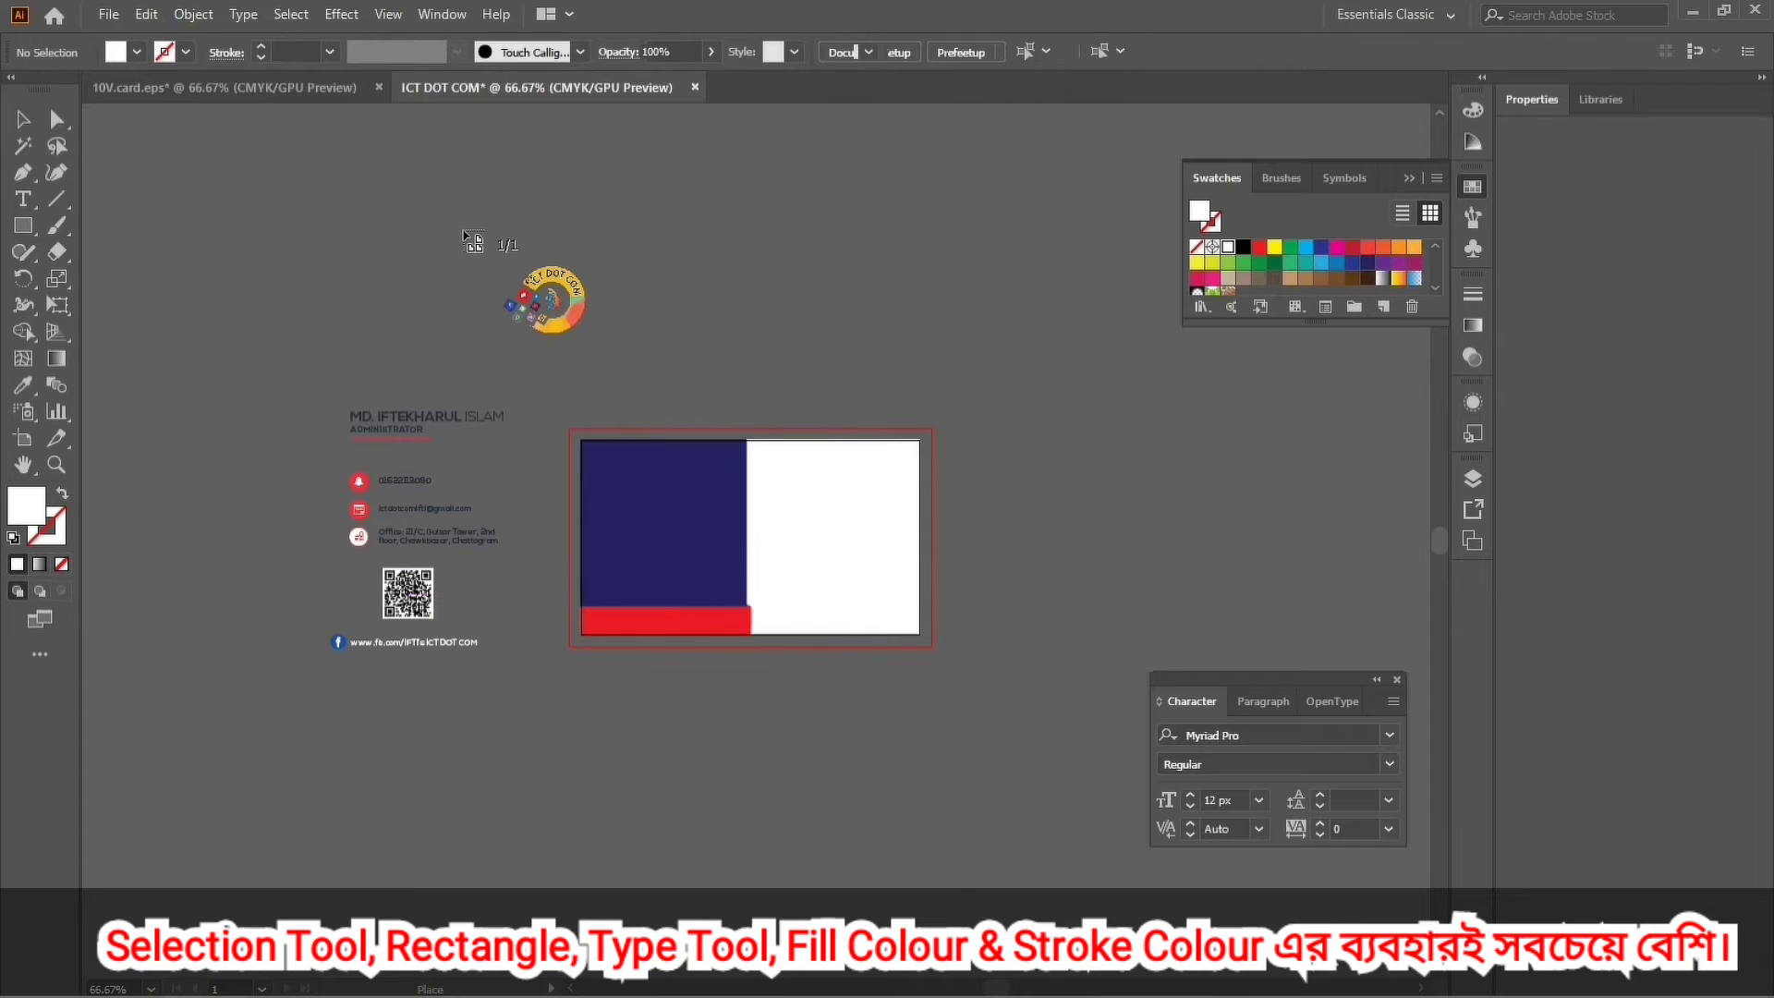
left_click(464, 231)
left_click_drag(1032, 228, 680, 529)
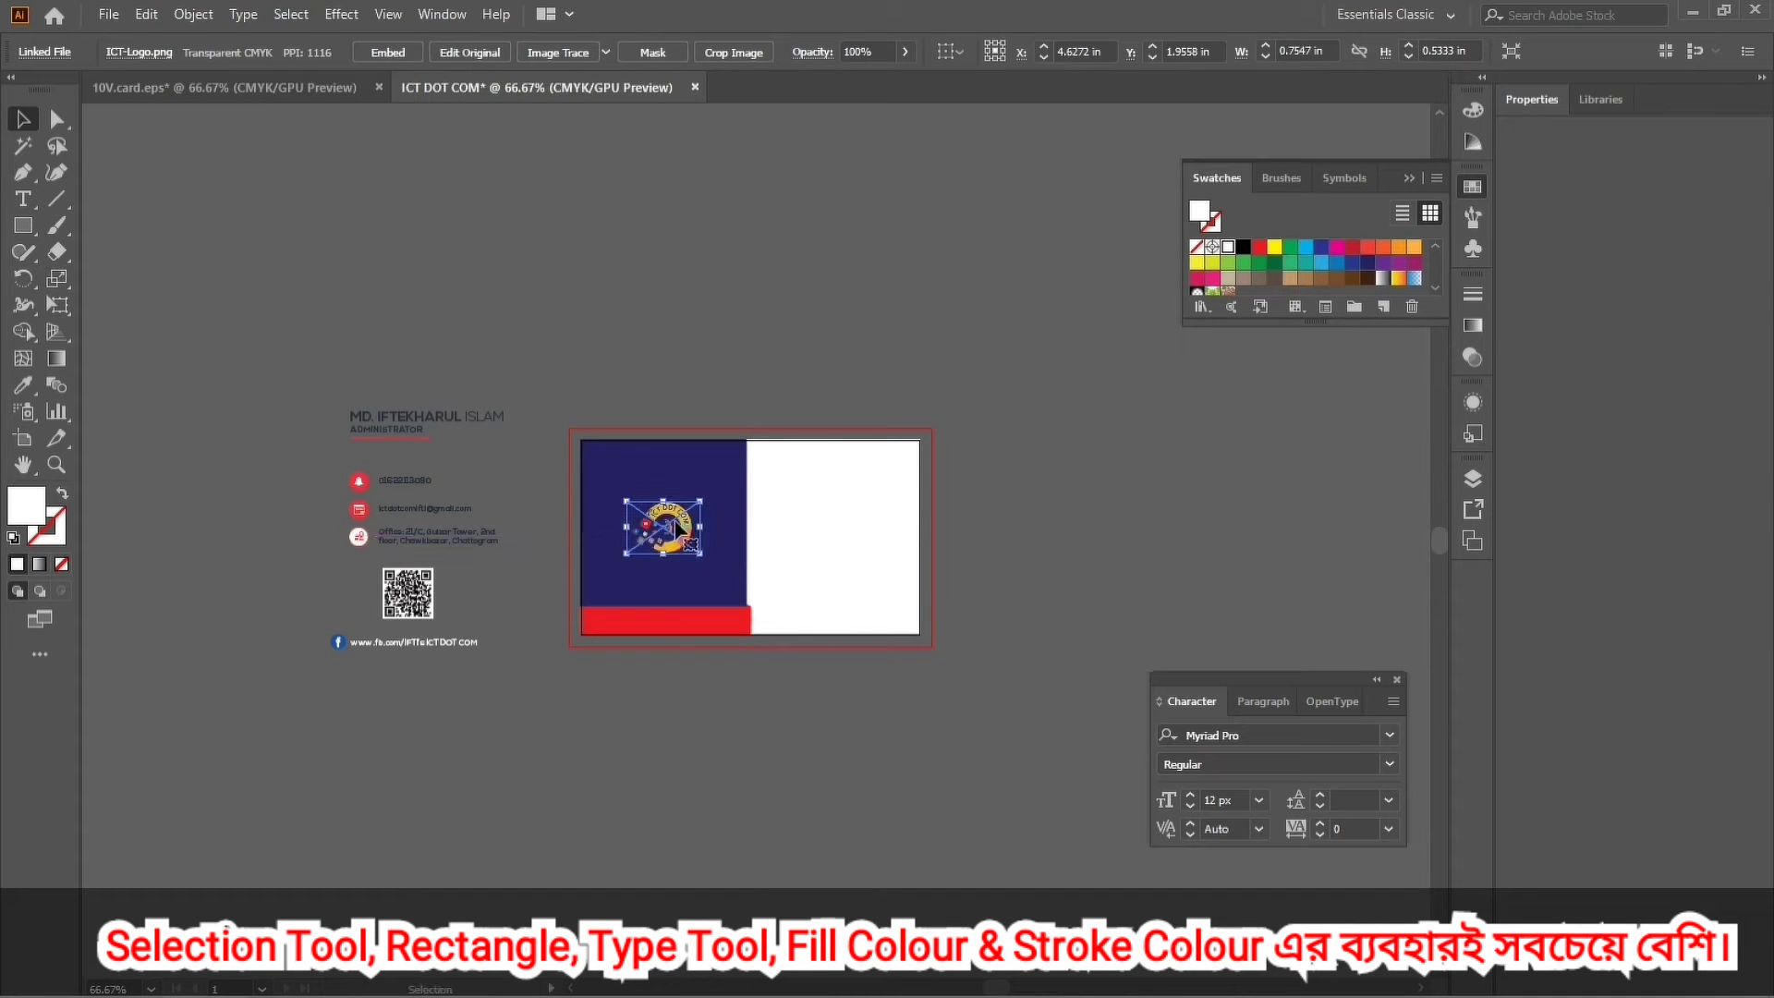
Zoom in on the card and enlarge the ICT DOT COM logo proportionally.
key("z")
left_click_drag(615, 471, 884, 713)
key("ctrl")
left_click_drag(734, 667, 736, 707)
left_click(756, 284)
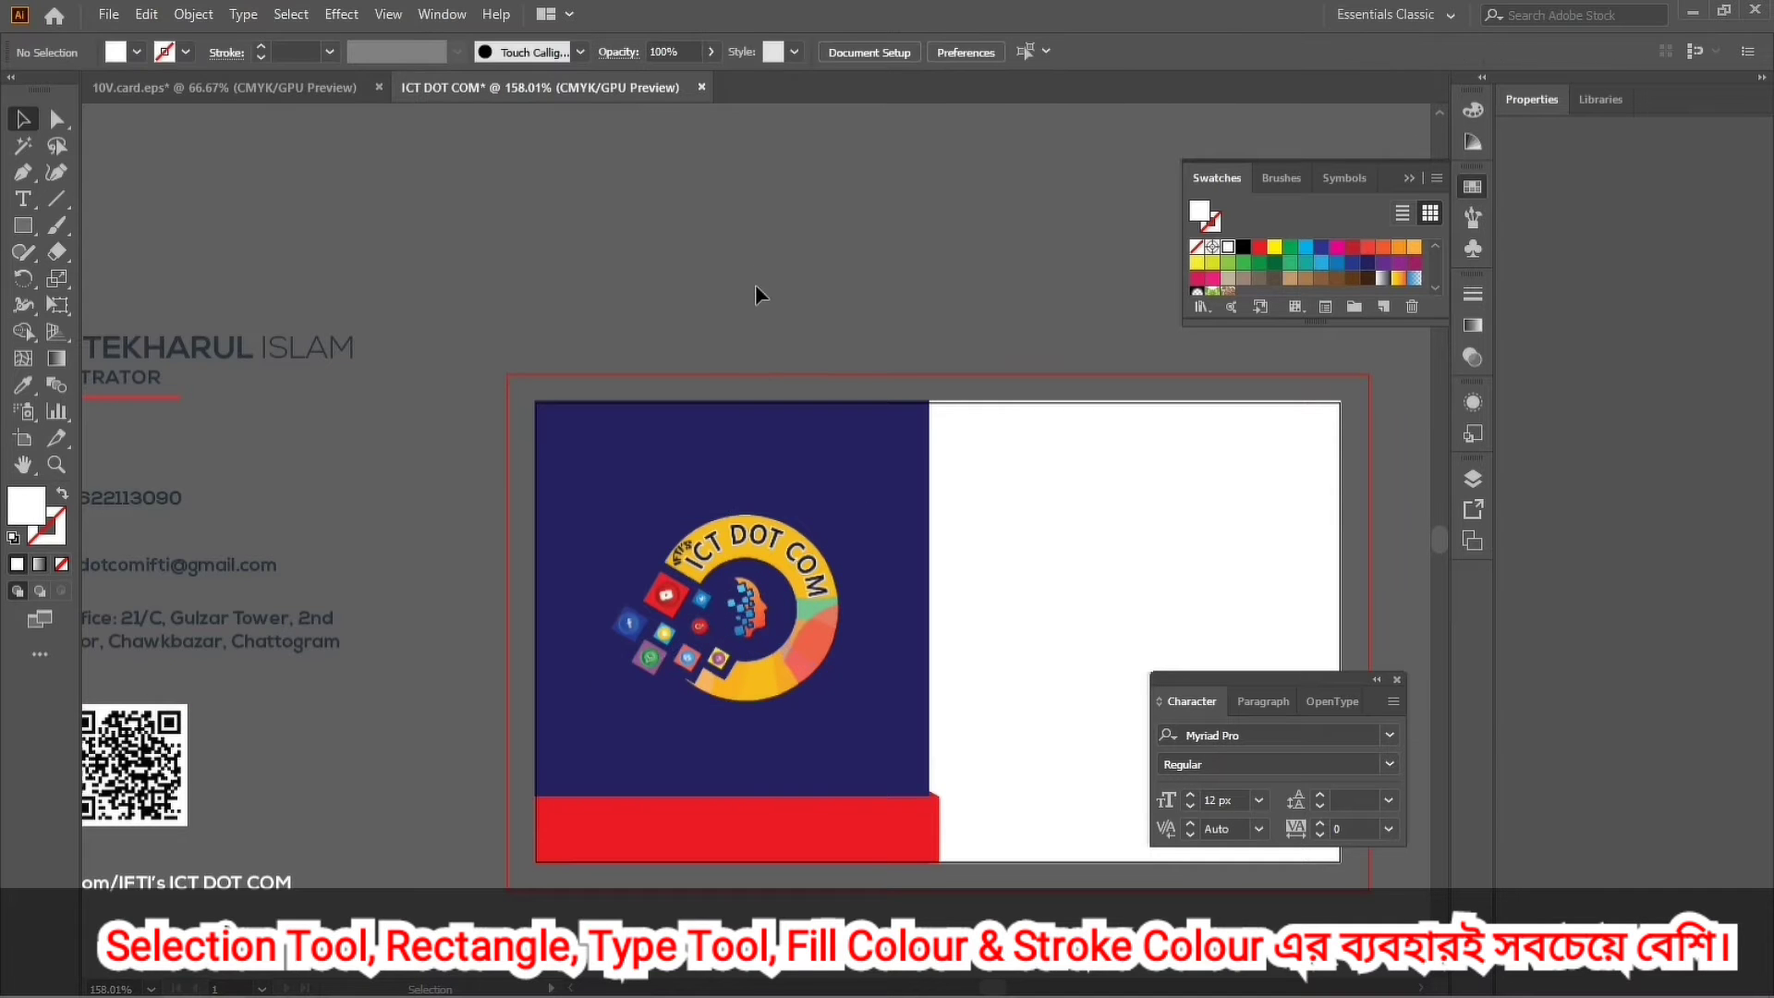
scroll(756, 285, "down", 5)
left_click(737, 394, "alt")
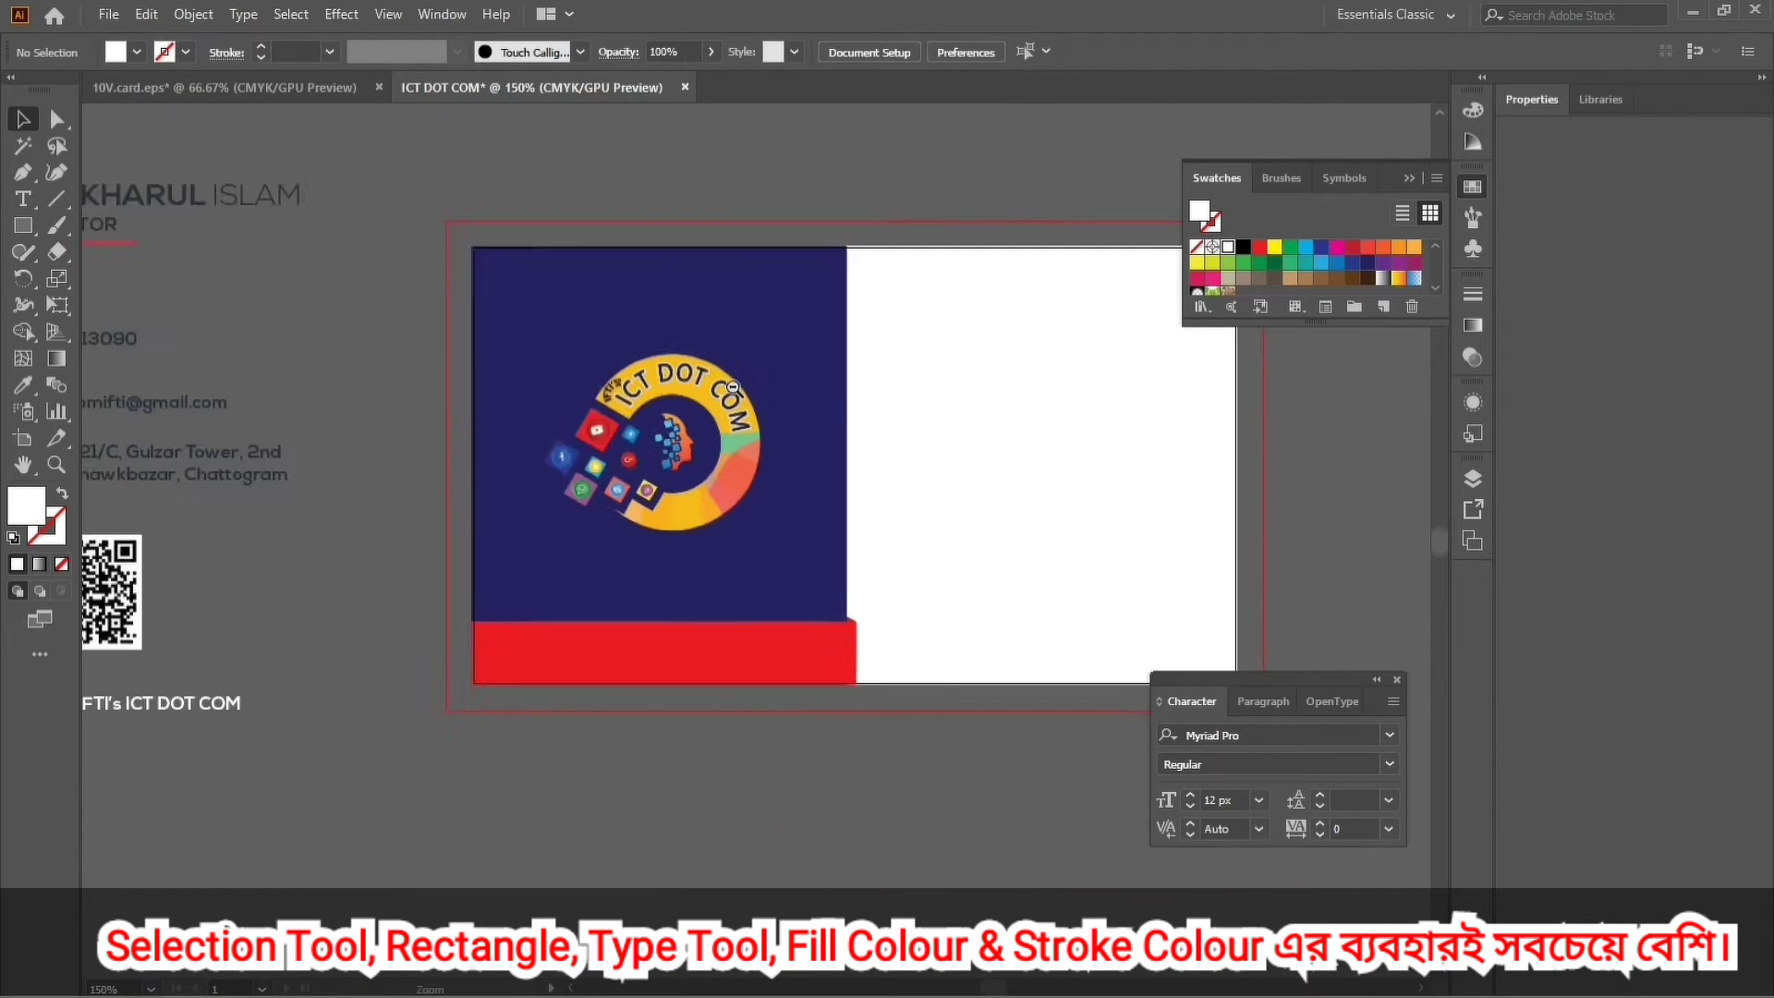
left_click(733, 388, "alt")
left_click(785, 725, "alt")
left_click_drag(785, 725, 655, 520)
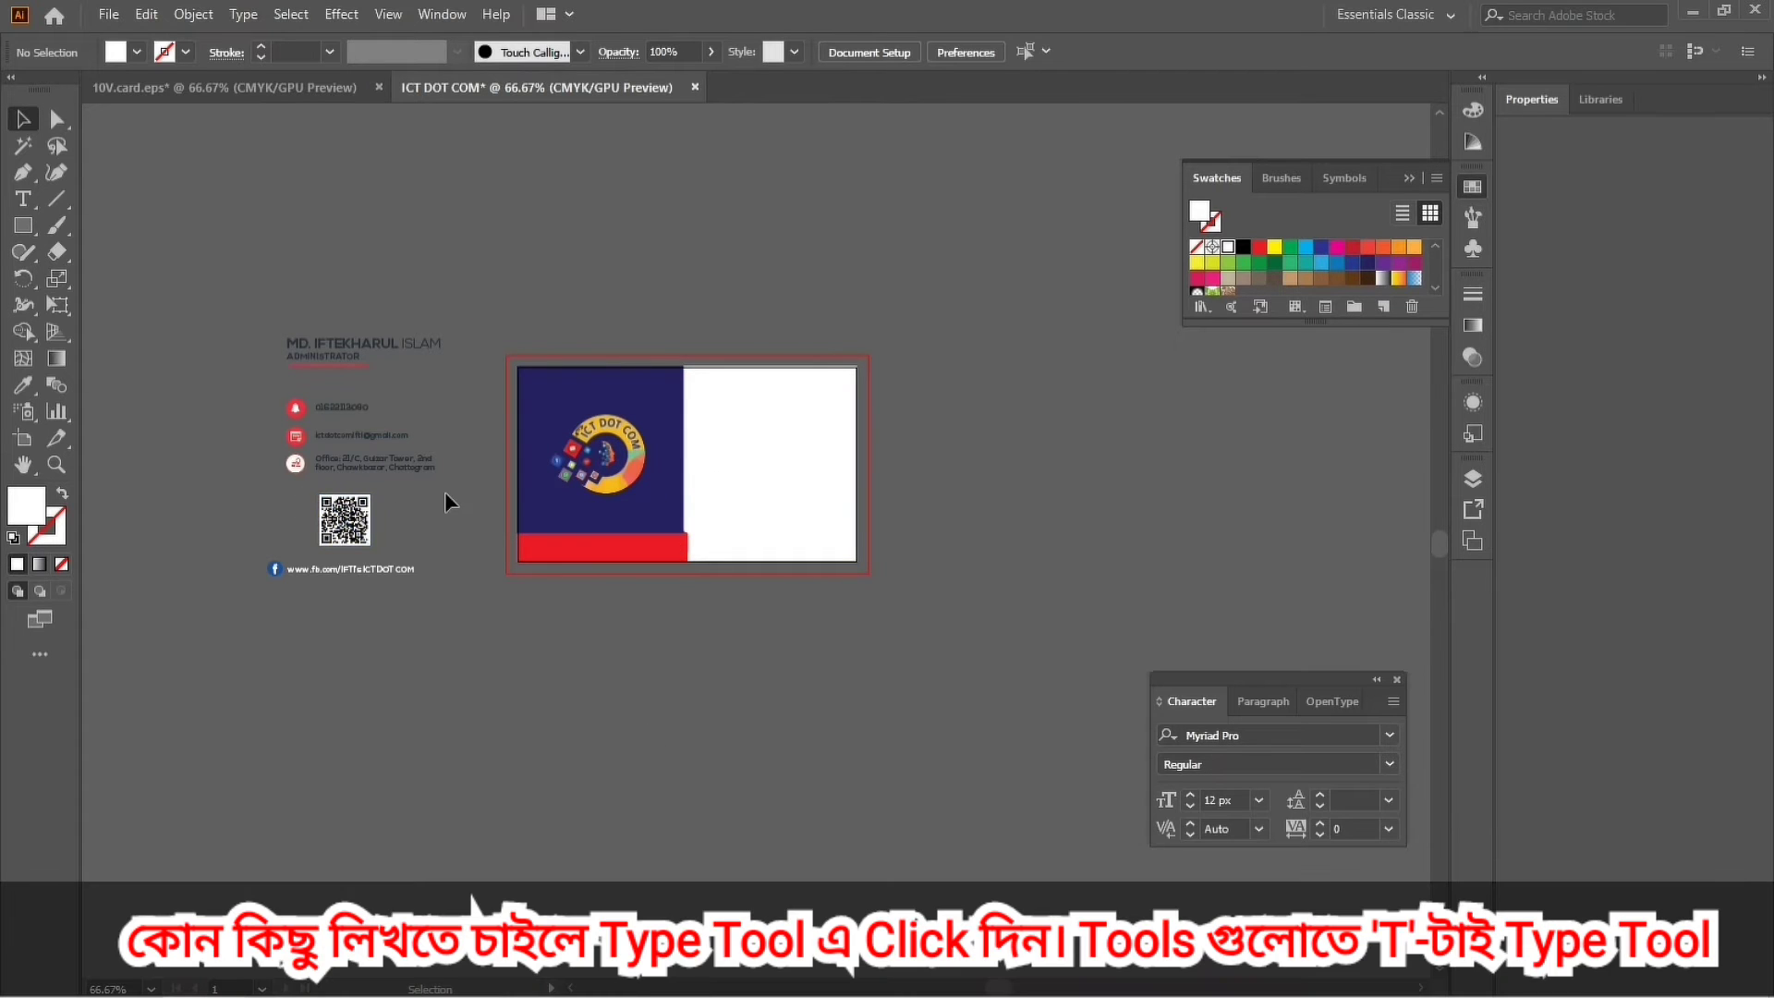
Move the logo higher on the navy panel and shrink it slightly.
left_click_drag(606, 451, 603, 437)
left_click(608, 699)
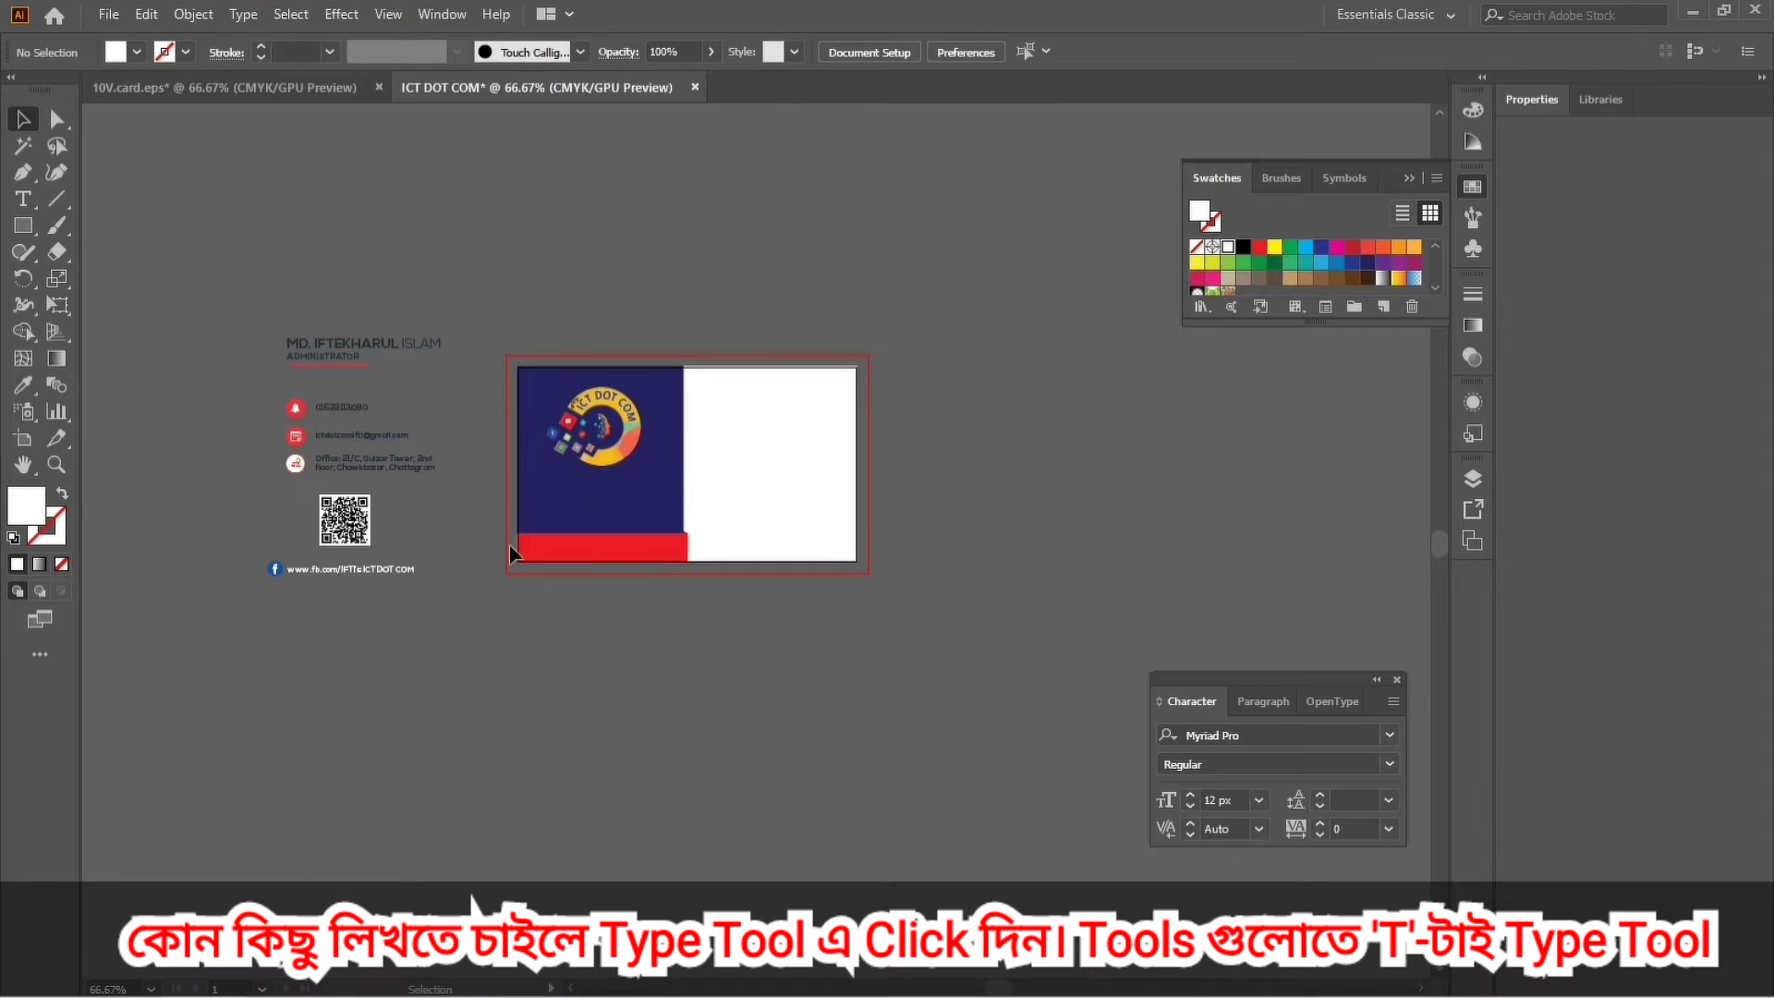
left_click(594, 464)
left_click_drag(594, 465, 594, 457)
left_click(669, 756)
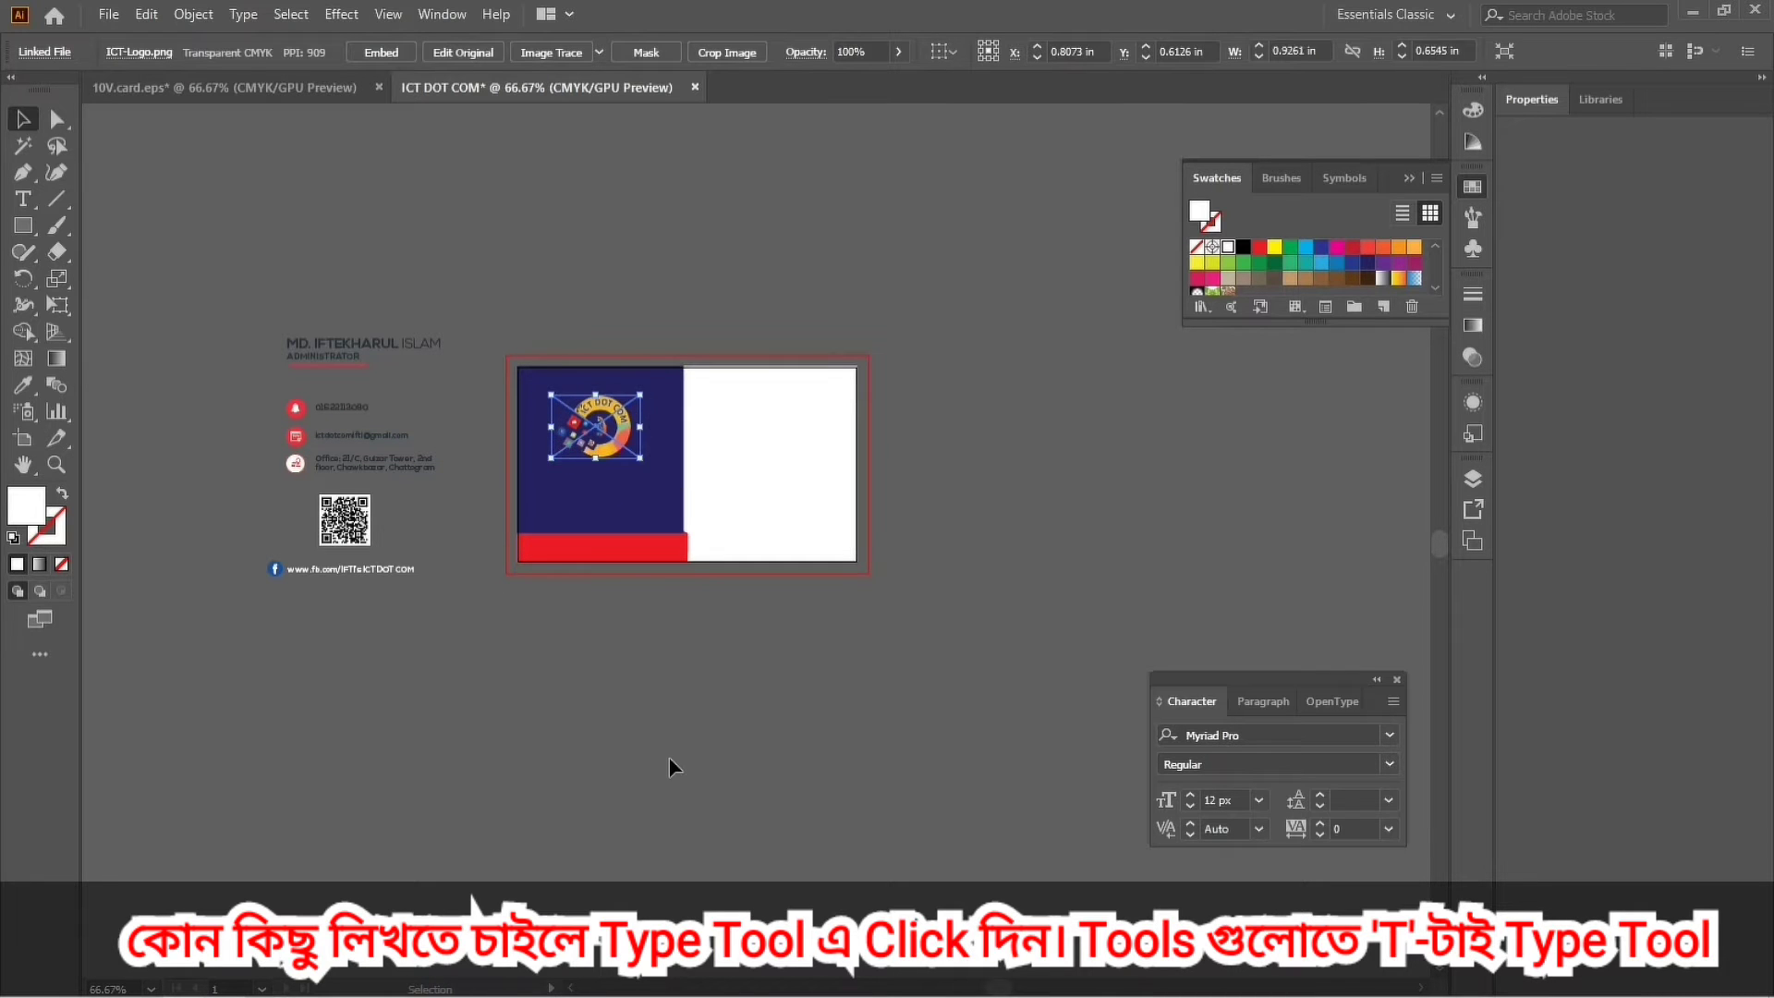
Drag the QR code onto the navy panel just below the logo.
left_click(344, 531)
left_click_drag(332, 517, 584, 508)
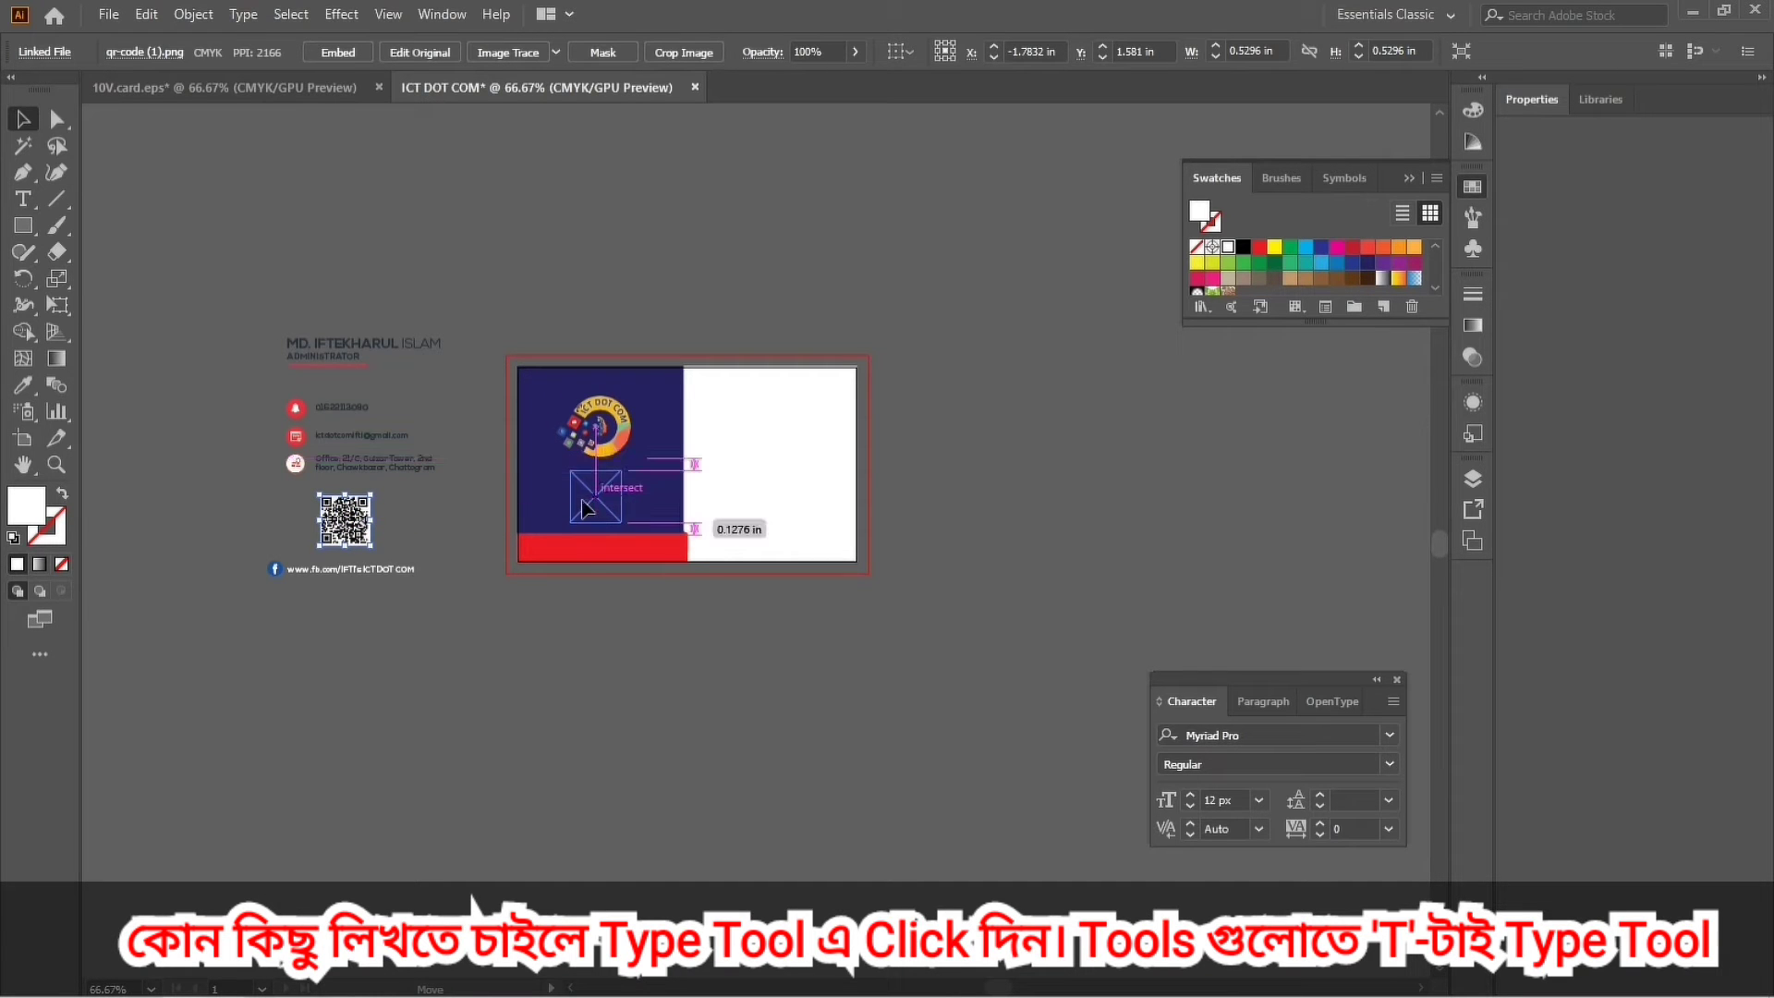
left_click_drag(611, 719, 612, 725)
left_click(611, 724)
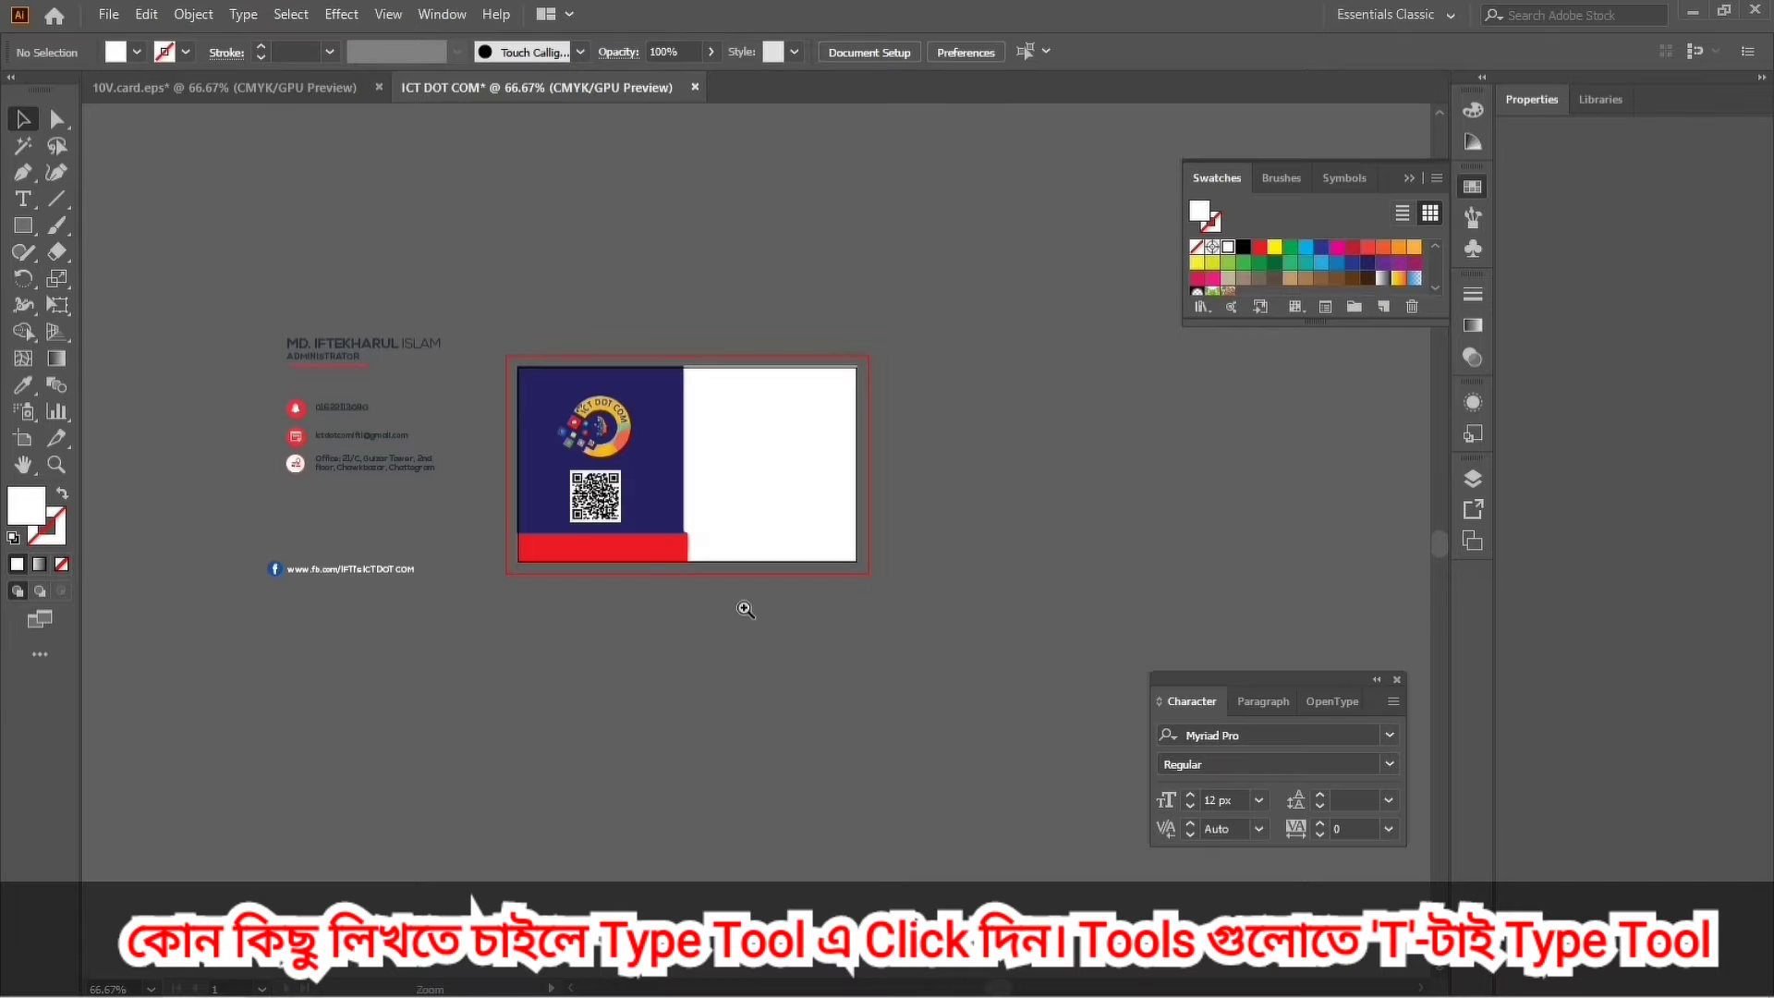
left_click_drag(781, 634, 875, 690)
left_click_drag(763, 729, 734, 629)
Nudge the QR code right, enlarge the logo to about 1.10 × 0.77 in and nudge it up.
left_click(590, 591)
key("Right")
key("Right")
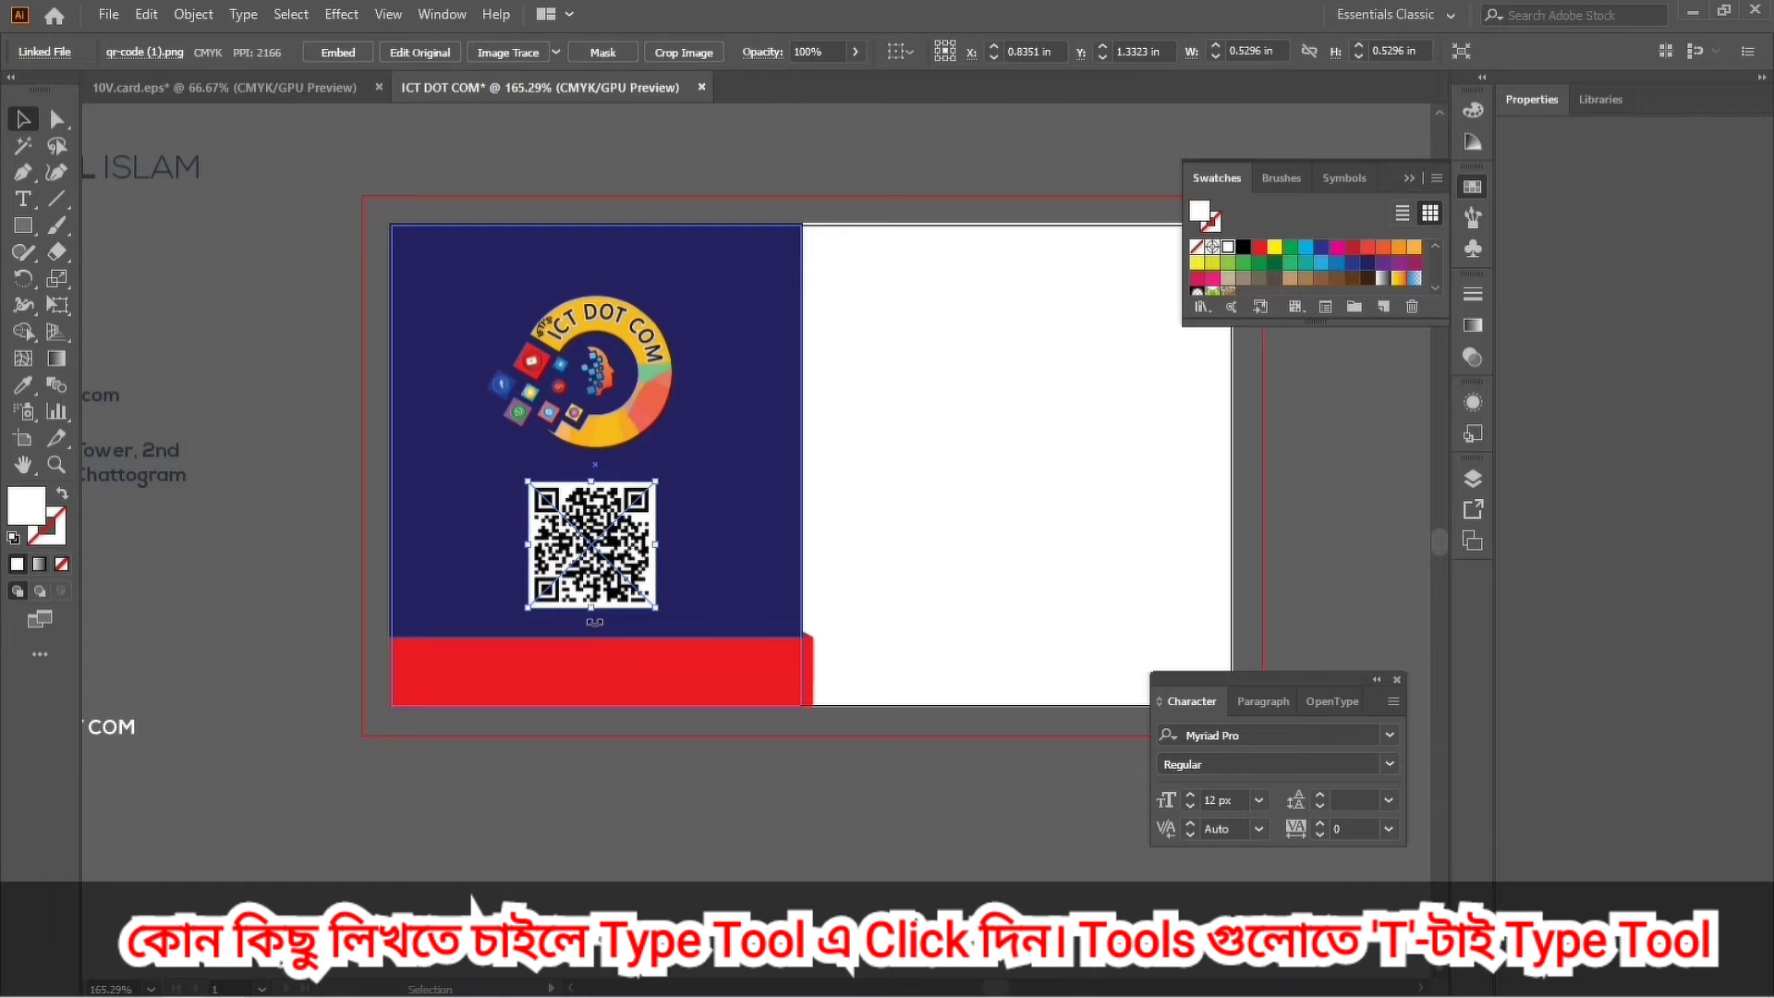
left_click(601, 427)
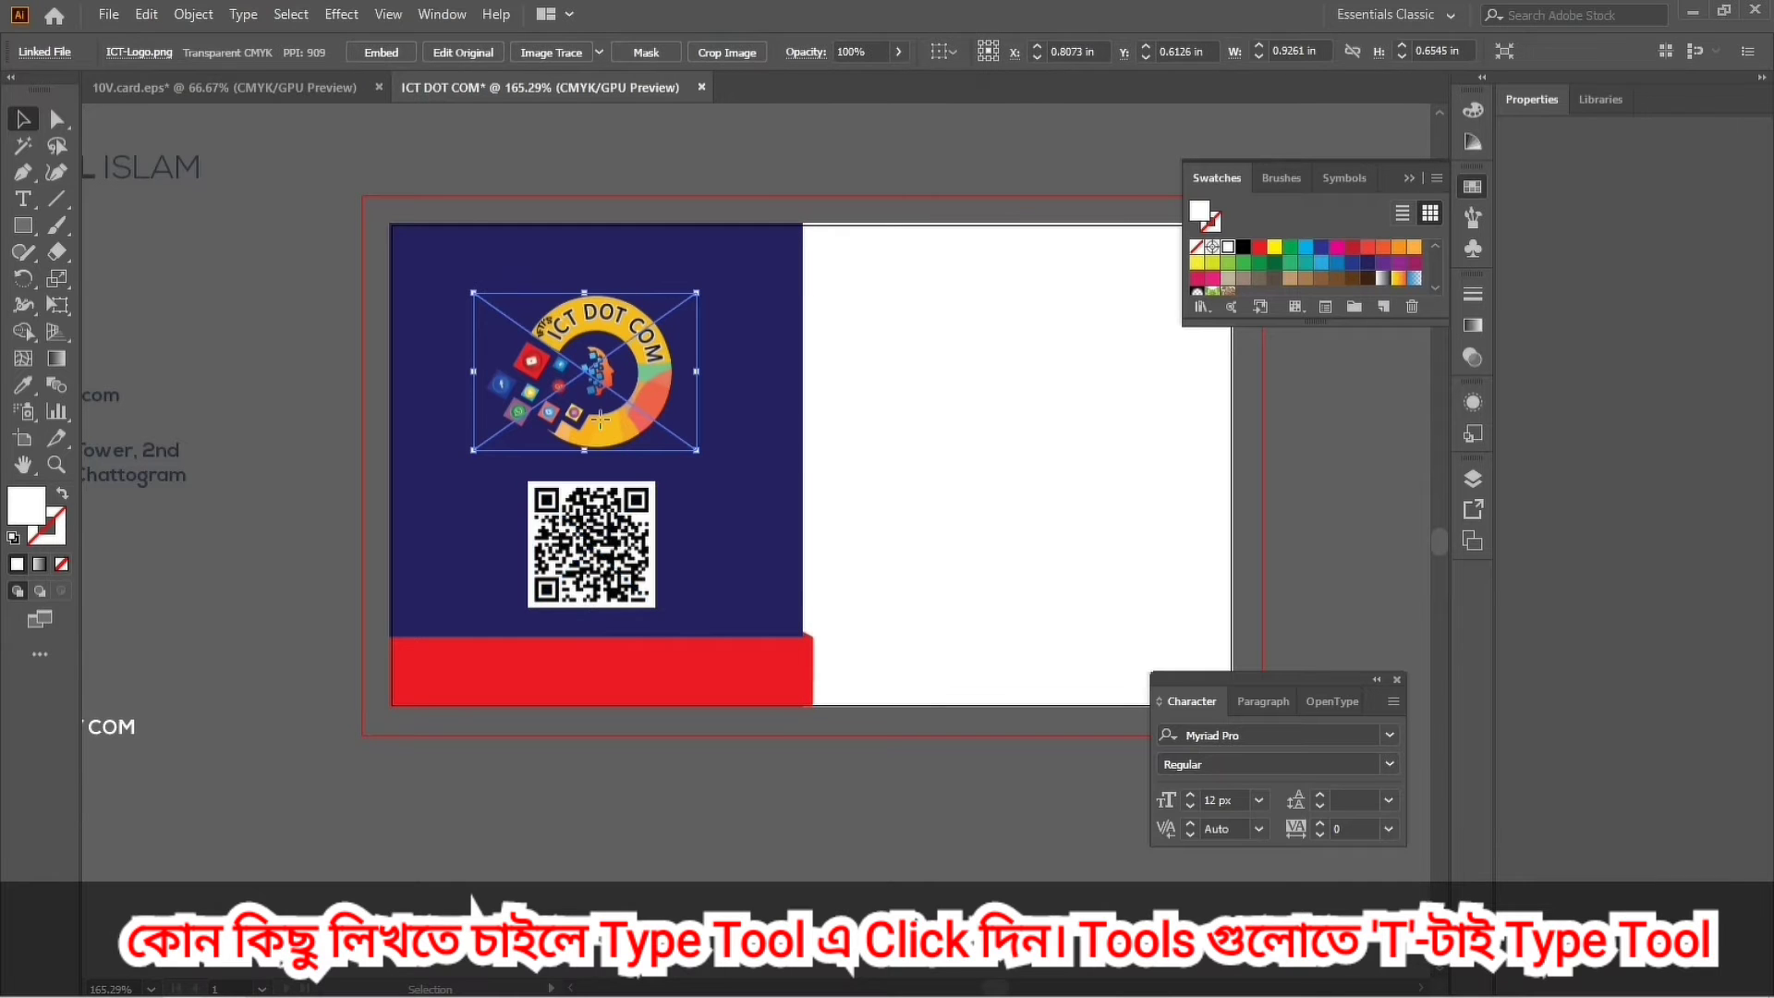
left_click_drag(586, 451, 588, 464)
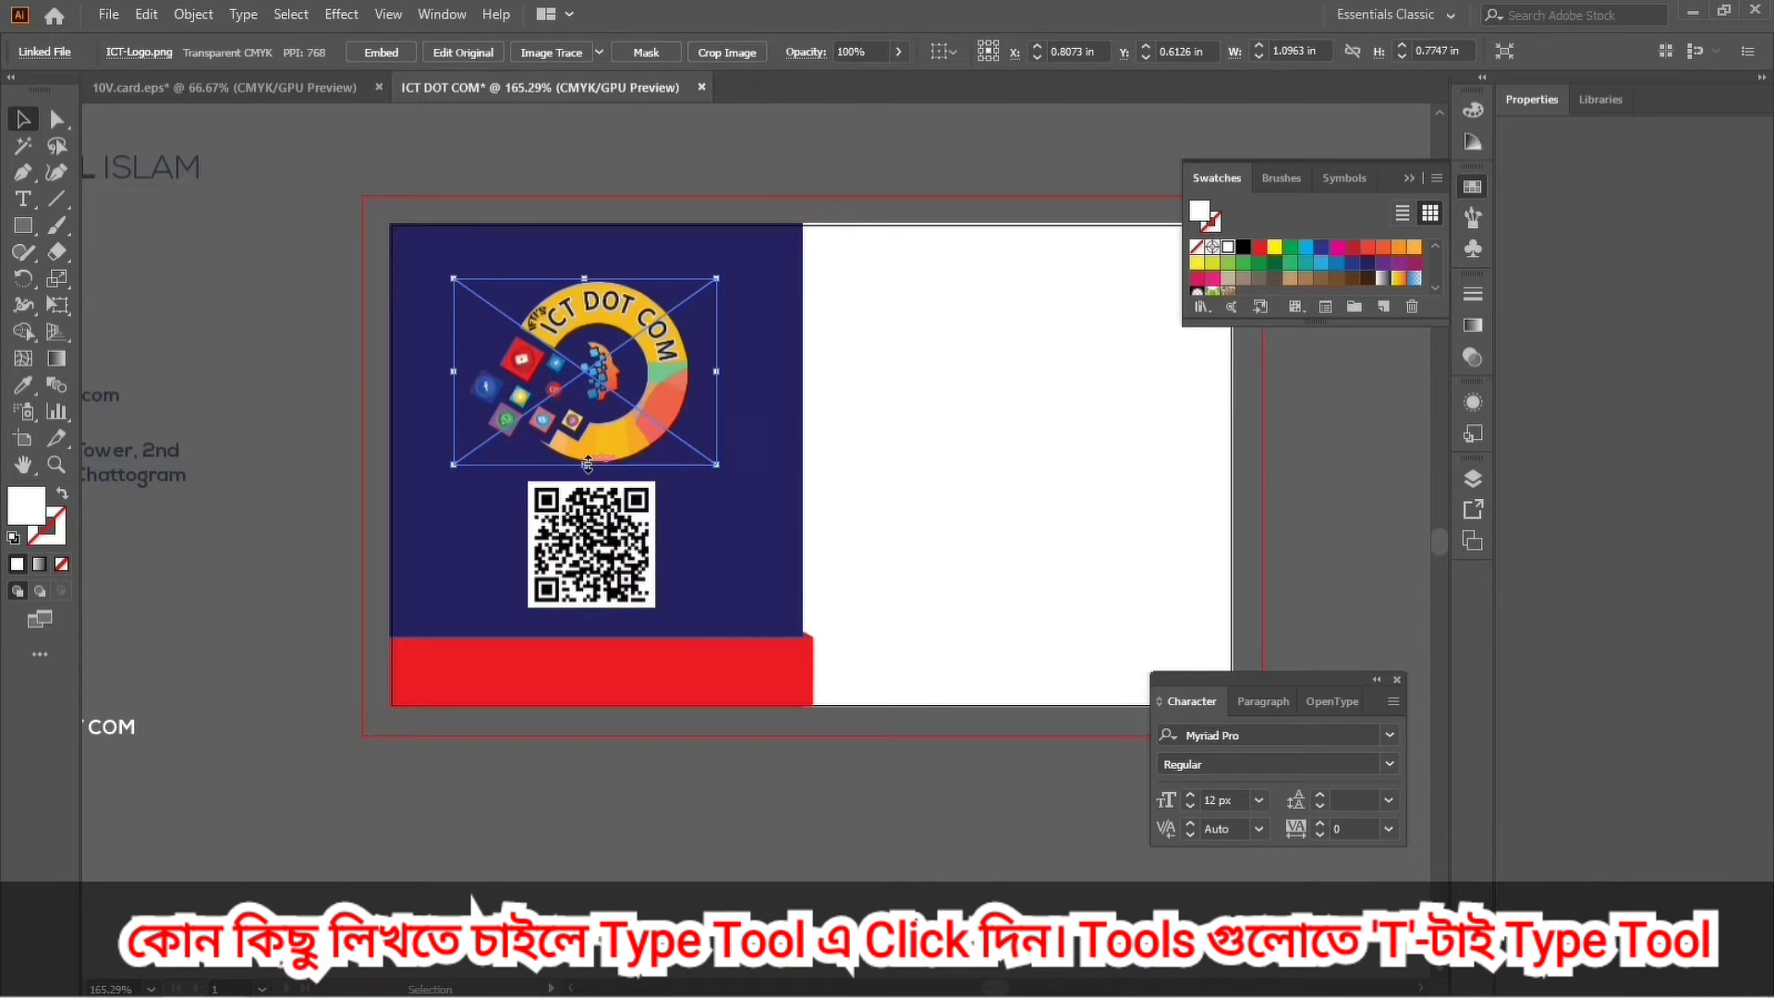
key("Up")
key("Up")
key("Up")
key("Up")
key("Up")
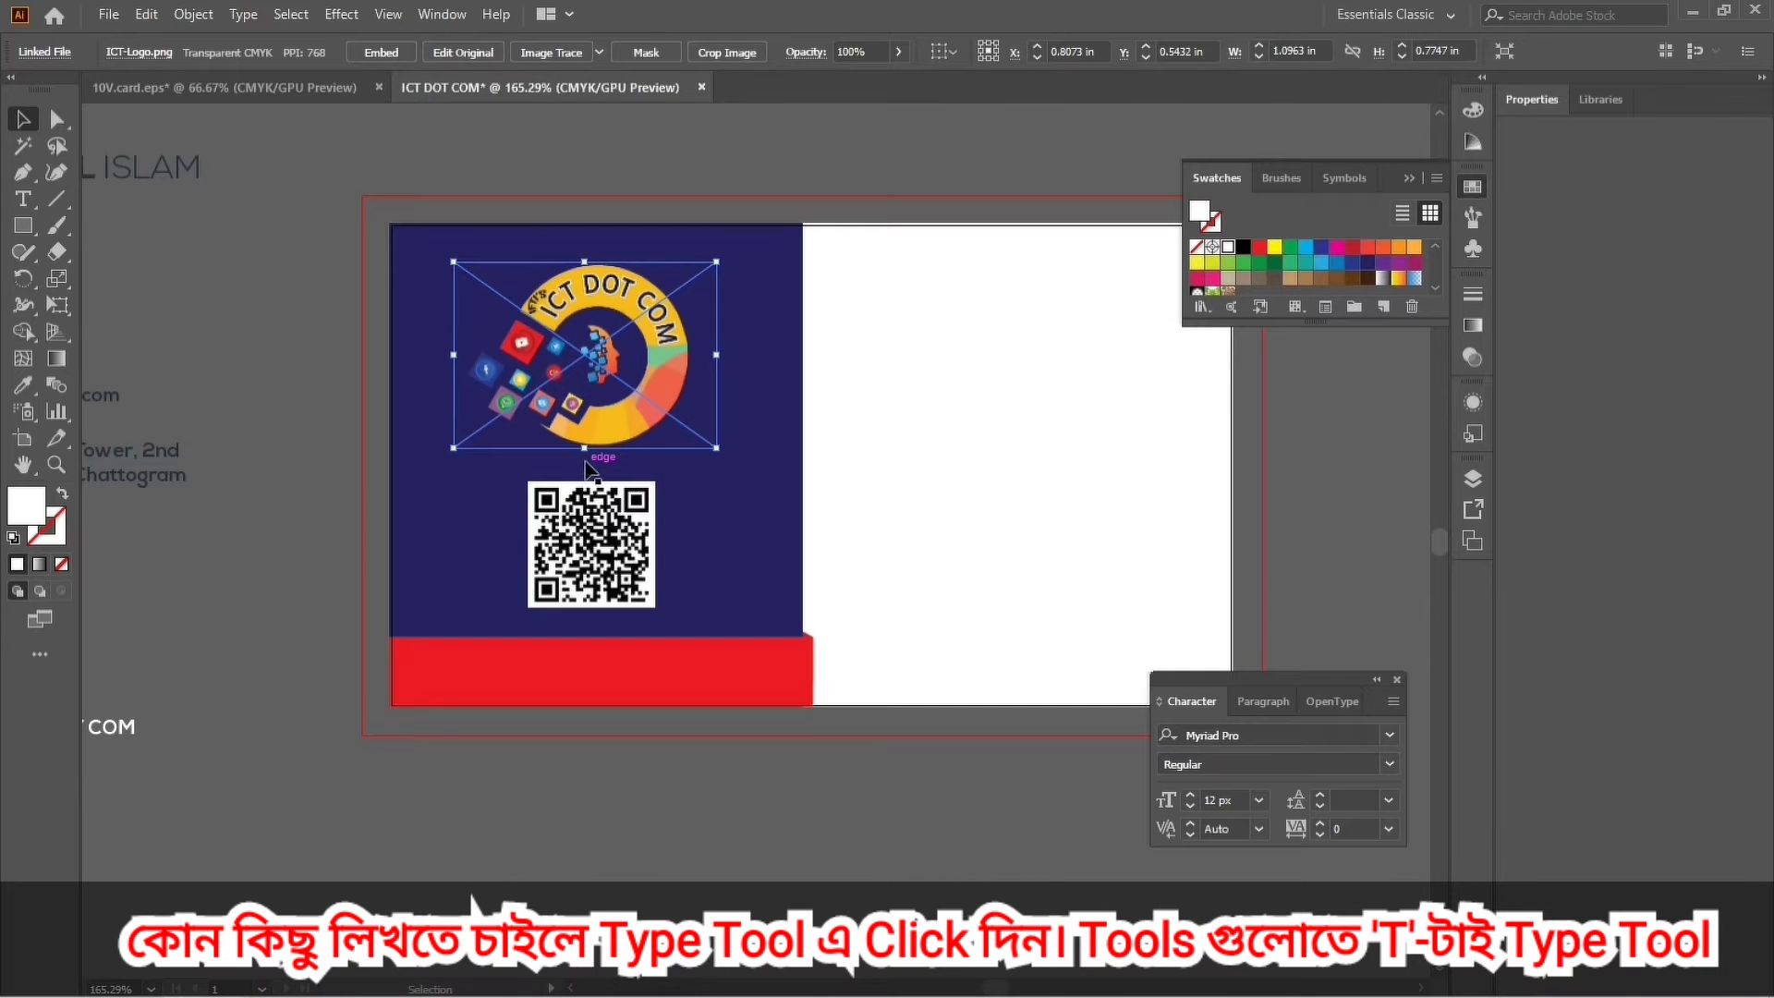
left_click(698, 821)
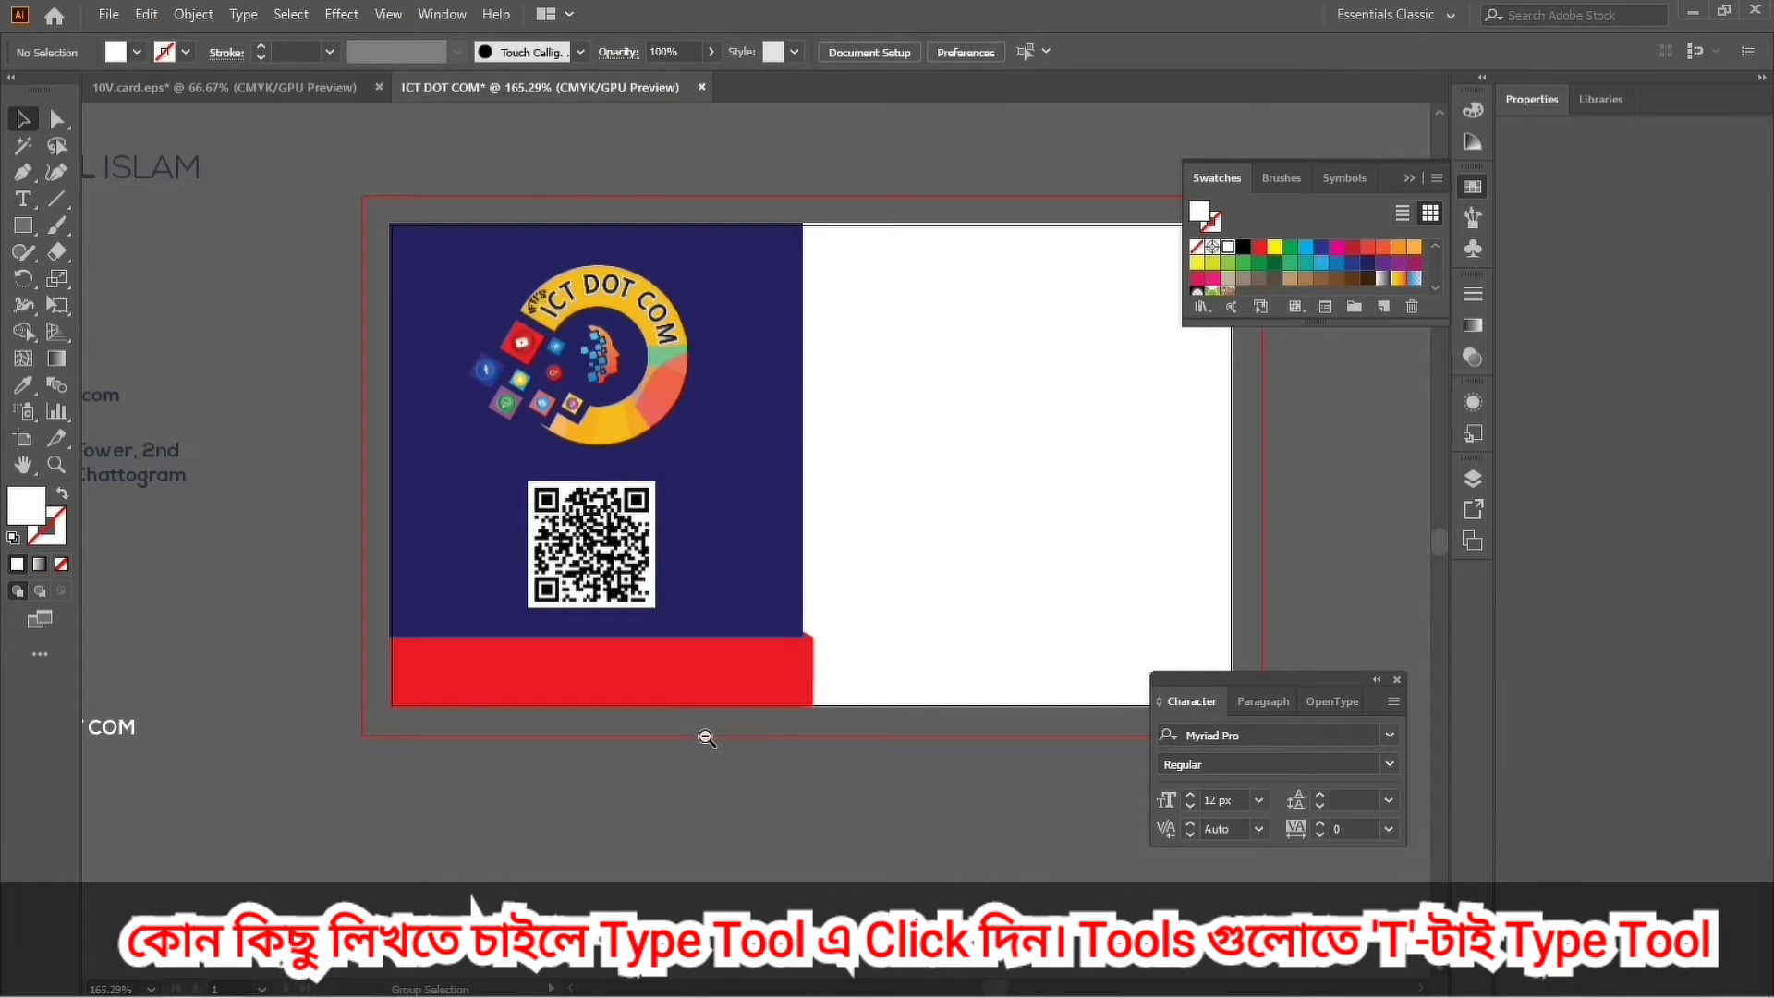
key("ctrl+minus")
key("ctrl+minus")
key("ctrl+minus")
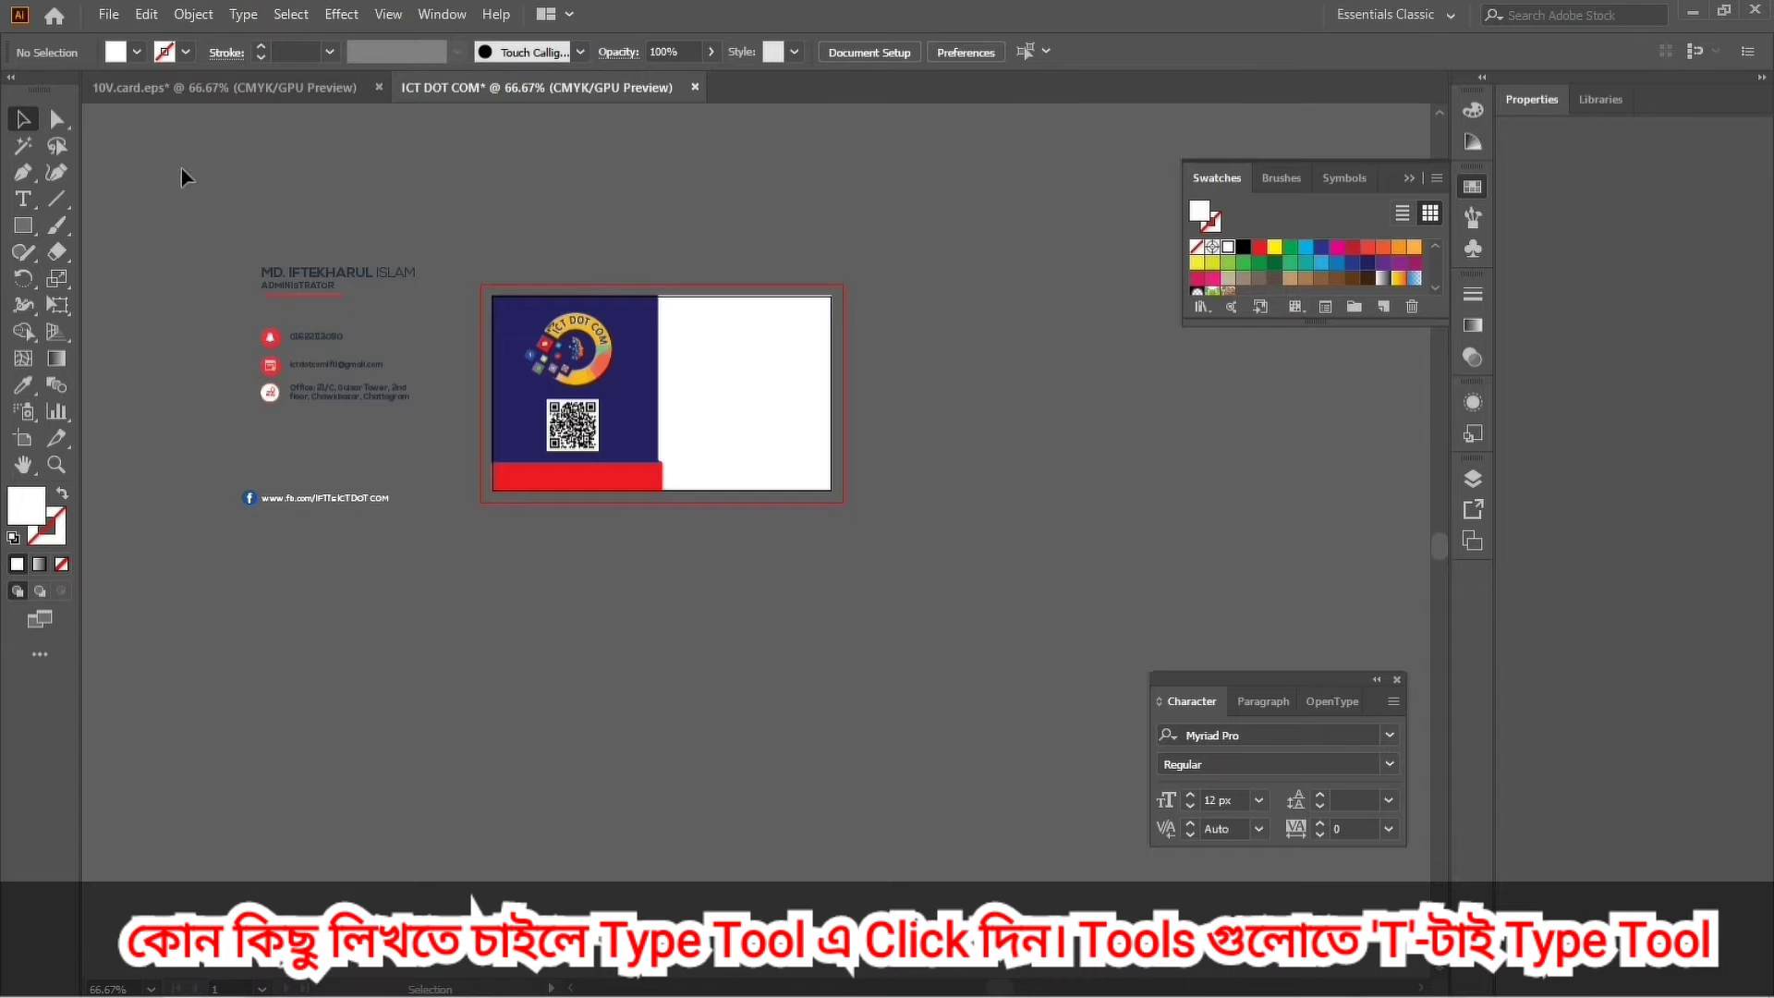
Type the cardholder's name as a new text line above the card.
left_click(23, 200)
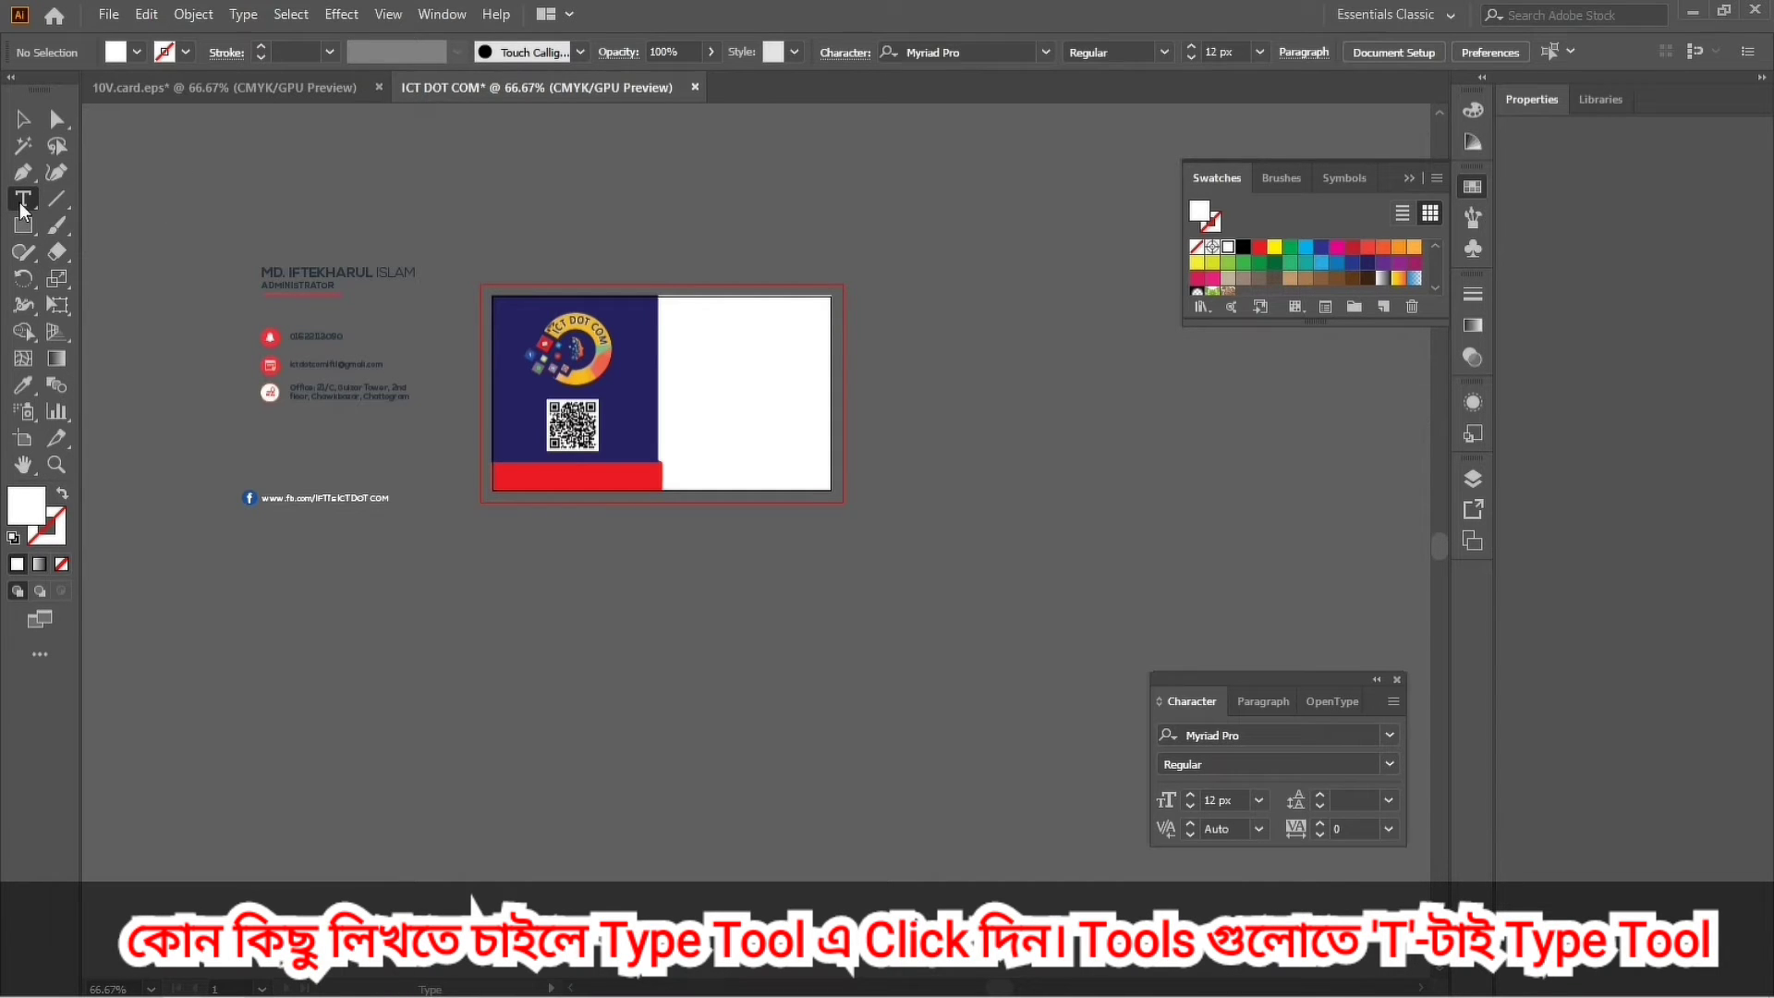
left_click(536, 202)
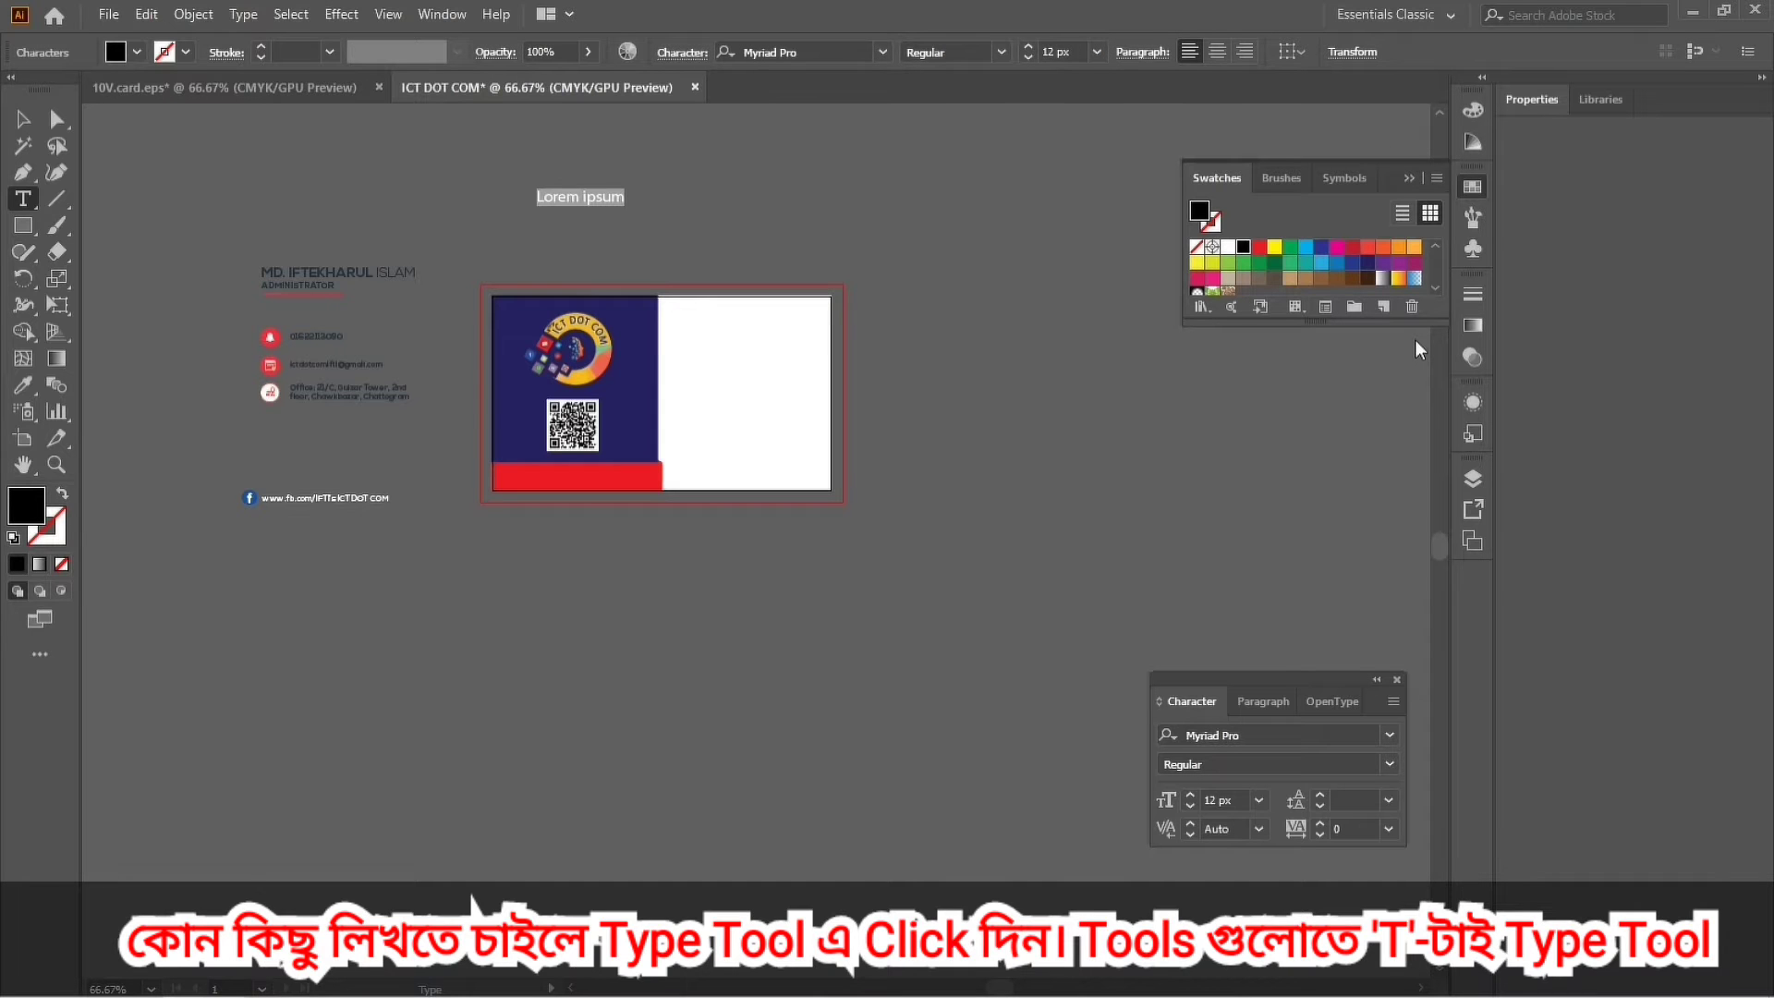
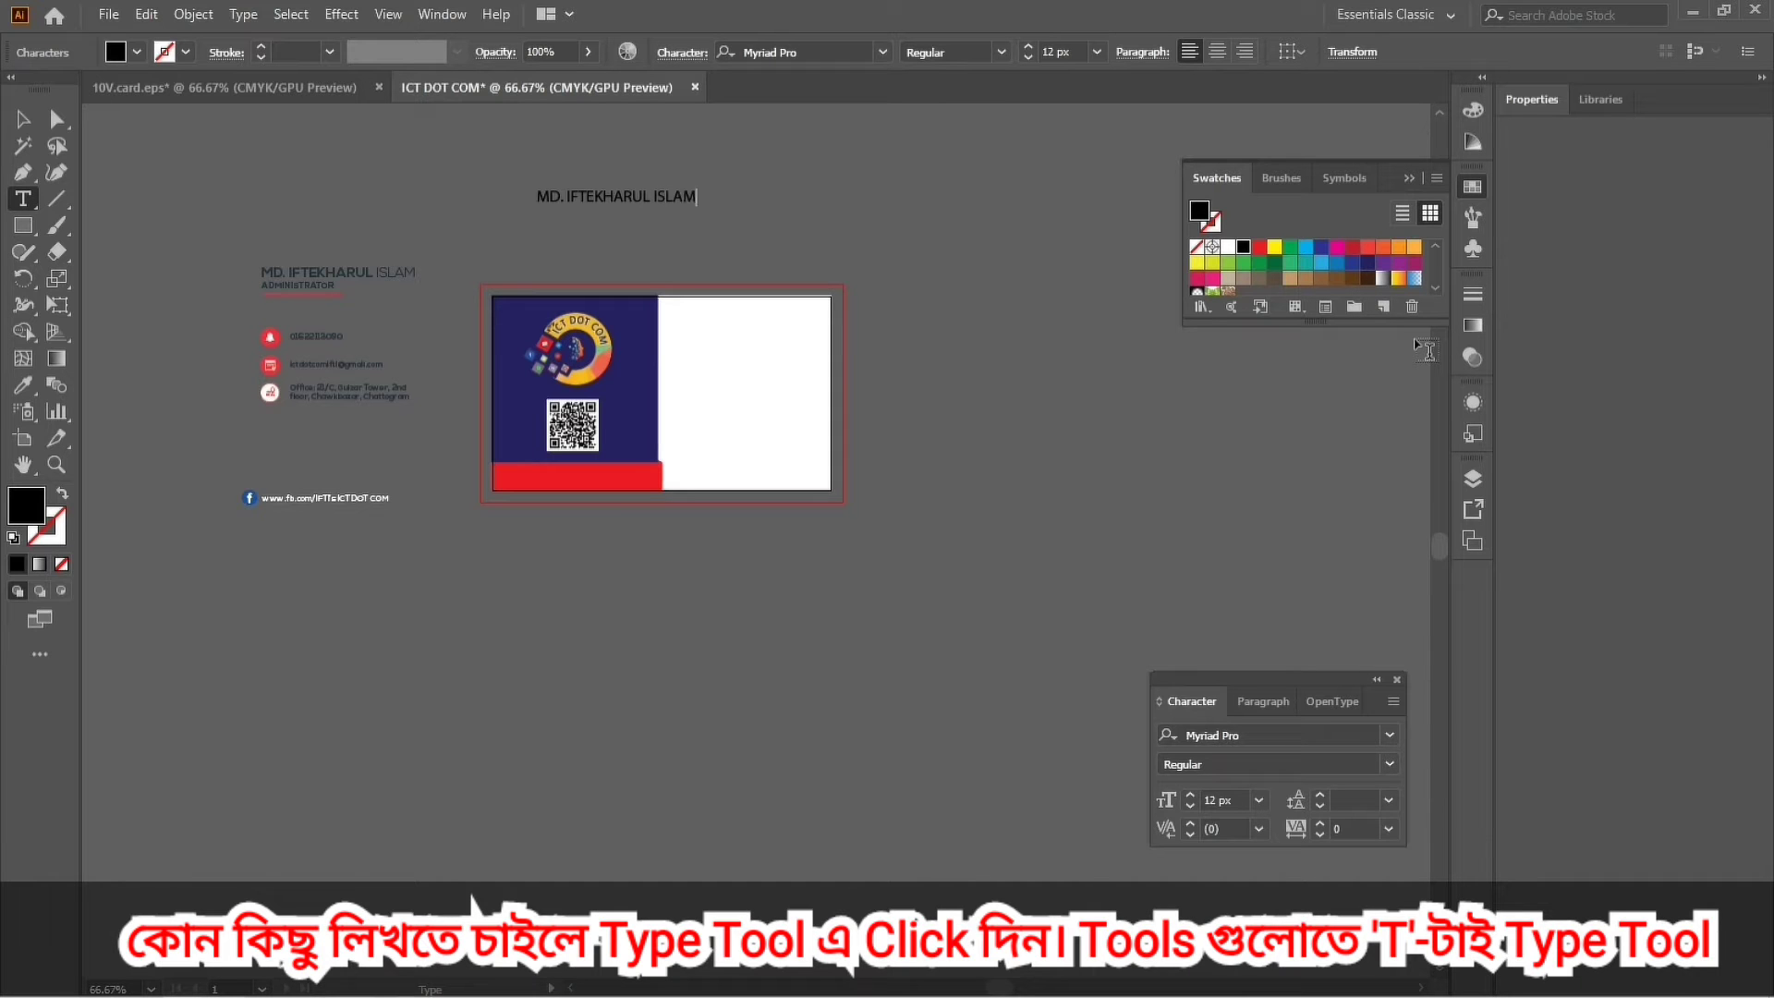
left_click(23, 118)
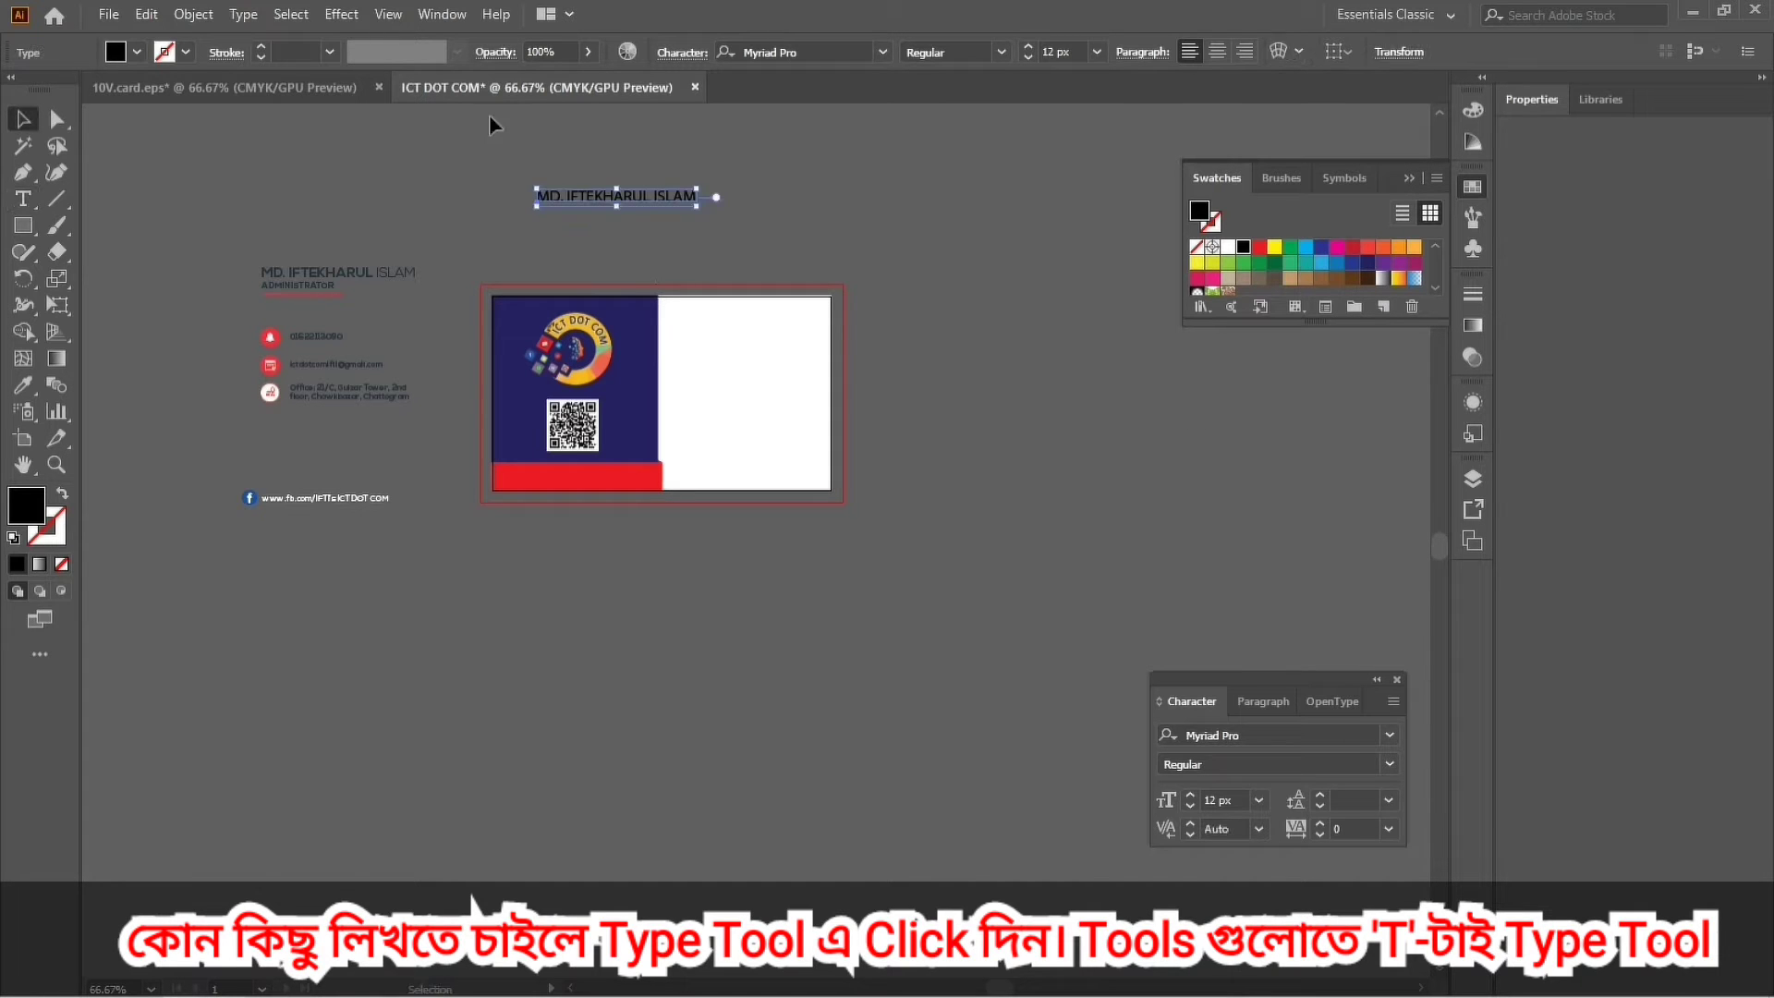
Move the name text onto the top of the card's white side and zoom in.
left_click_drag(617, 213, 749, 319)
key("z")
left_click(747, 466)
left_click_drag(747, 466, 1025, 752)
key("v")
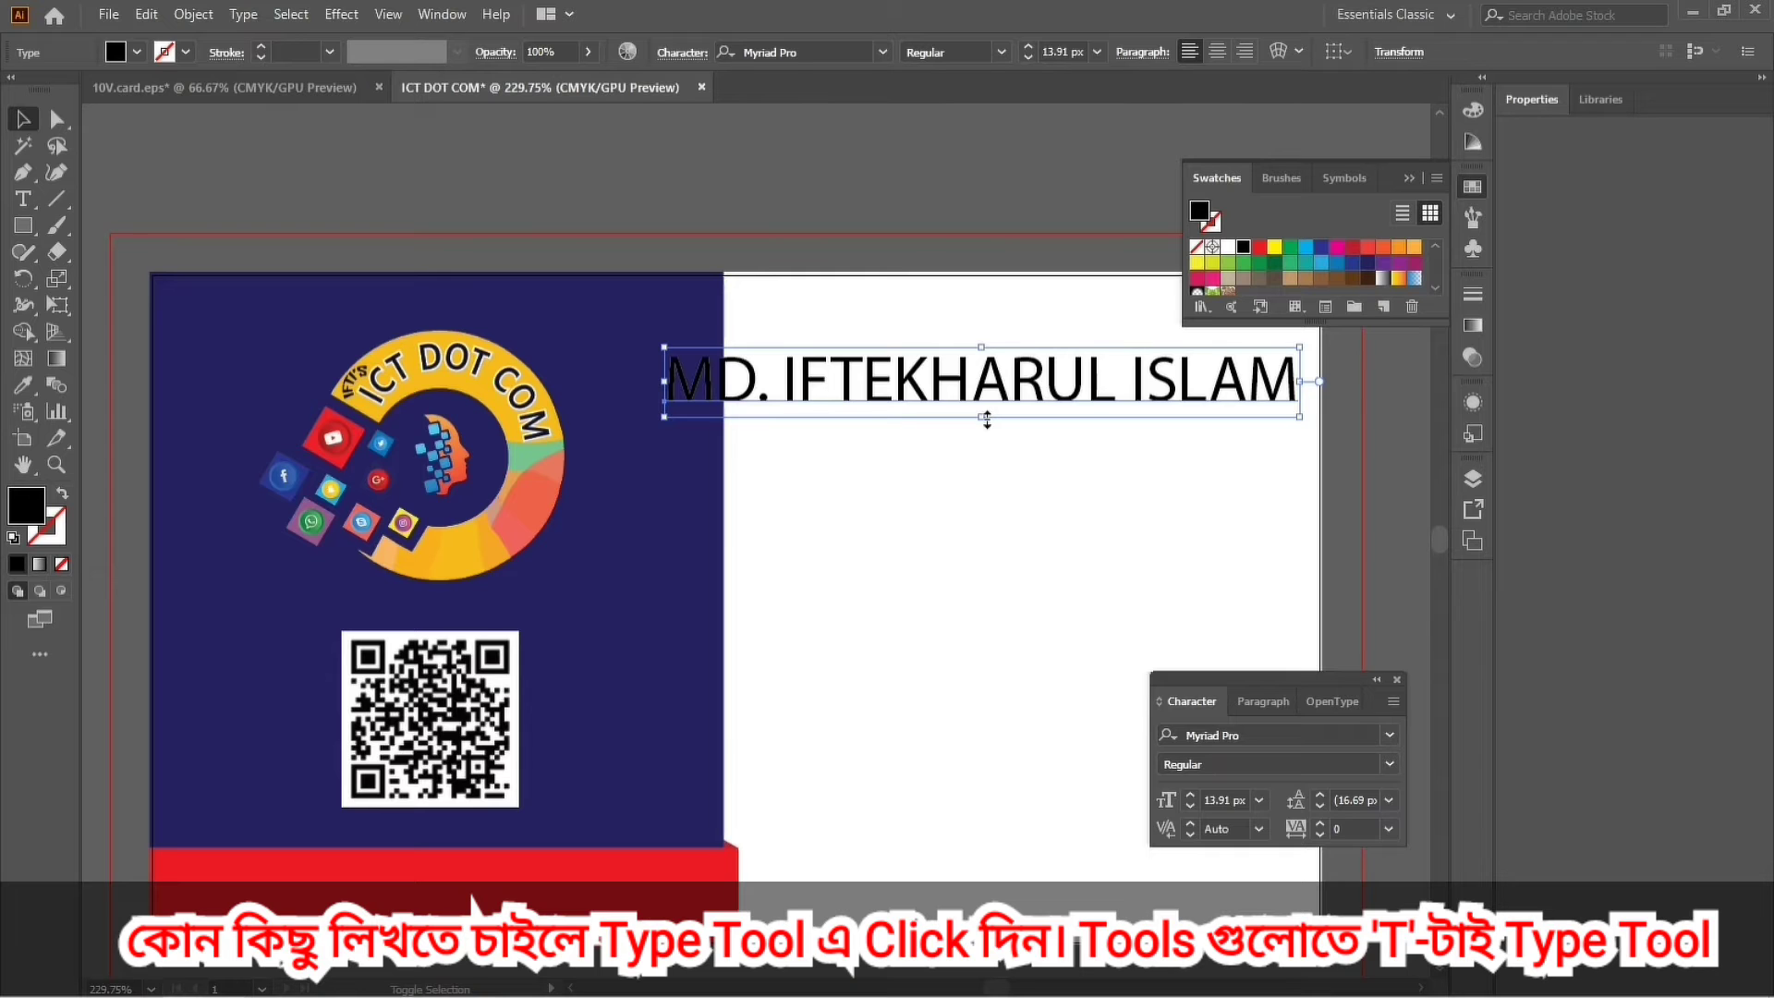
Resize the name text slightly and nudge it right and up into position.
left_click_drag(987, 419, 986, 416)
key("Right")
key("Right")
key("Right")
key("Right")
key("Right")
key("Right")
key("Right")
key("Right")
key("Right")
key("Right")
key("Right")
key("Right")
key("Right")
key("Right")
key("Right")
key("Right")
key("Right")
key("Right")
key("Right")
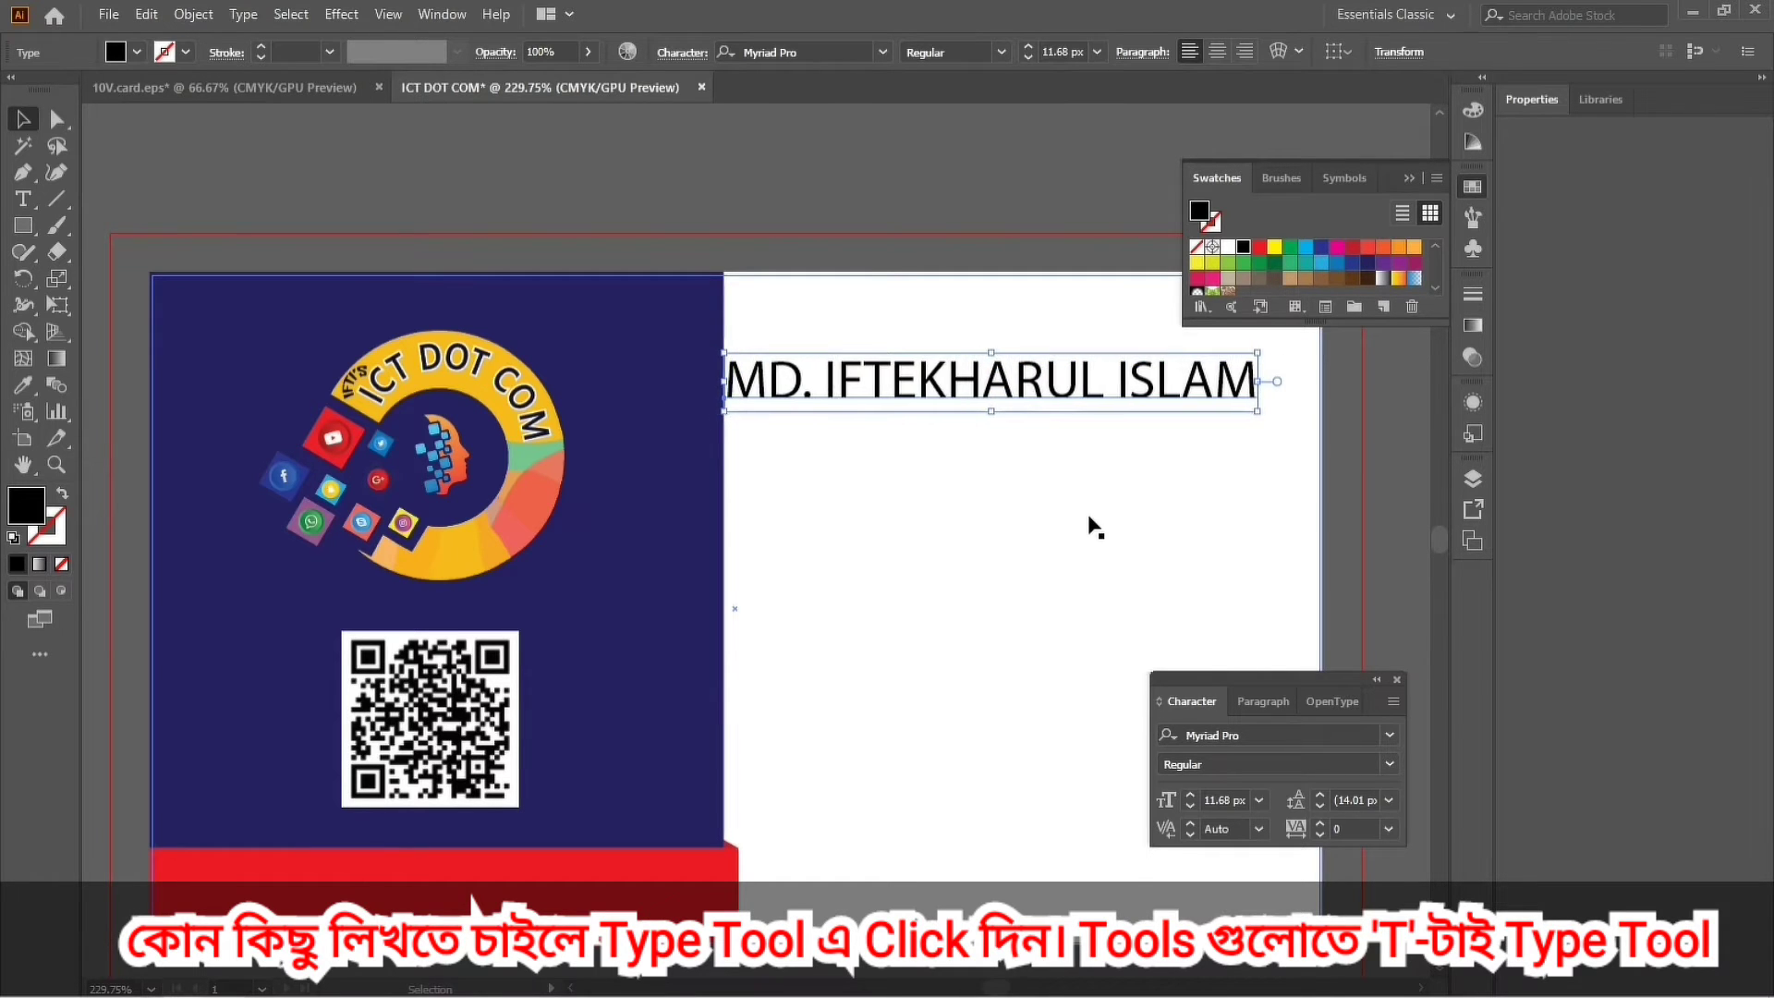
key("Right")
key("Right")
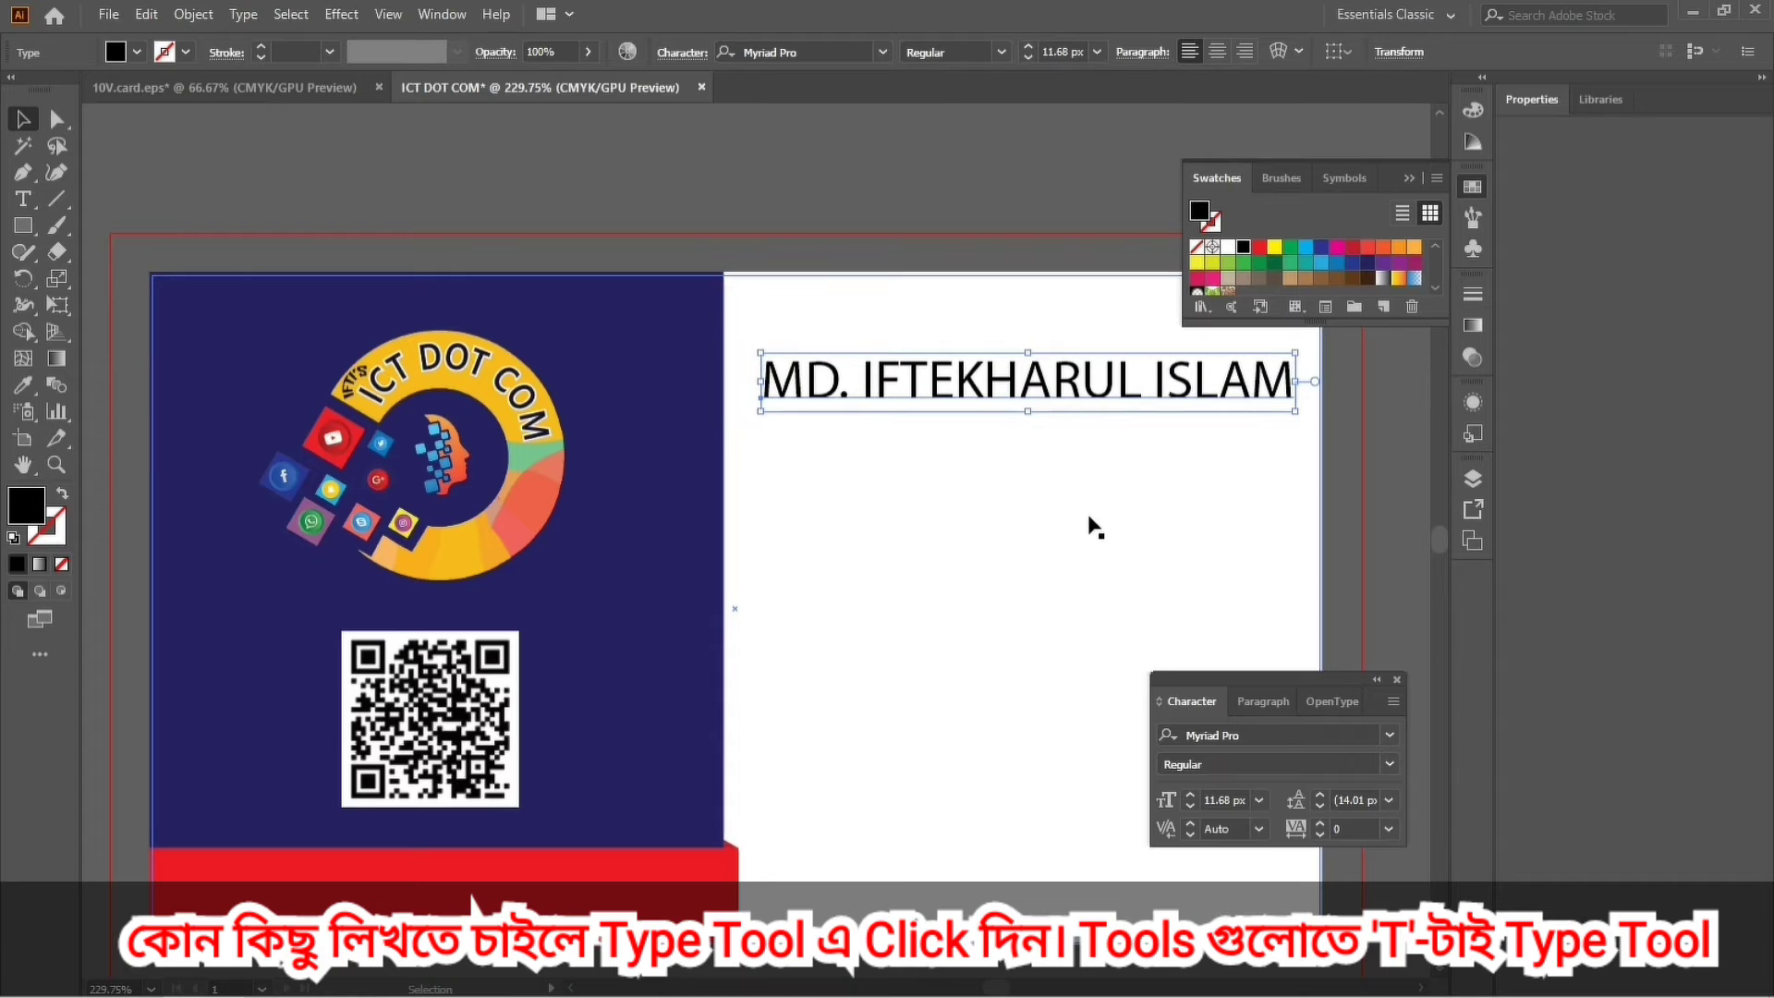
key("Up")
key("Up")
key("Up")
key("Up")
key("Left")
key("Left")
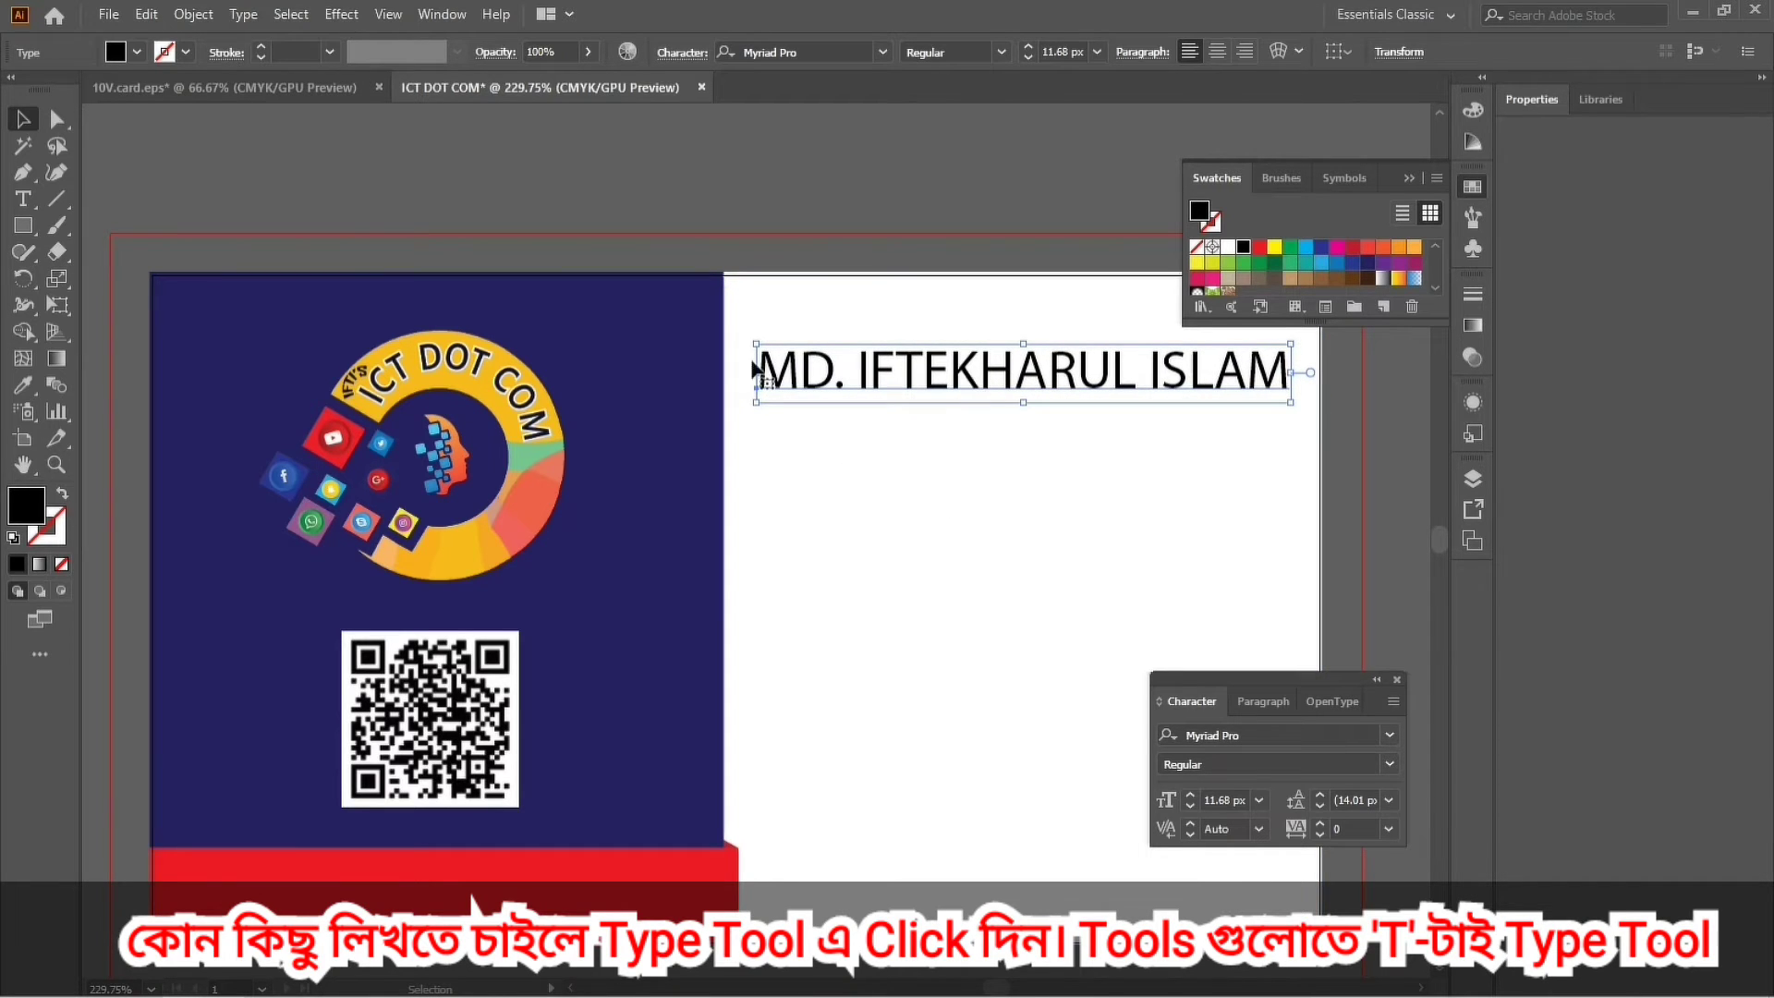
Change the name's font to Tahoma in the Character panel.
left_click(1241, 737)
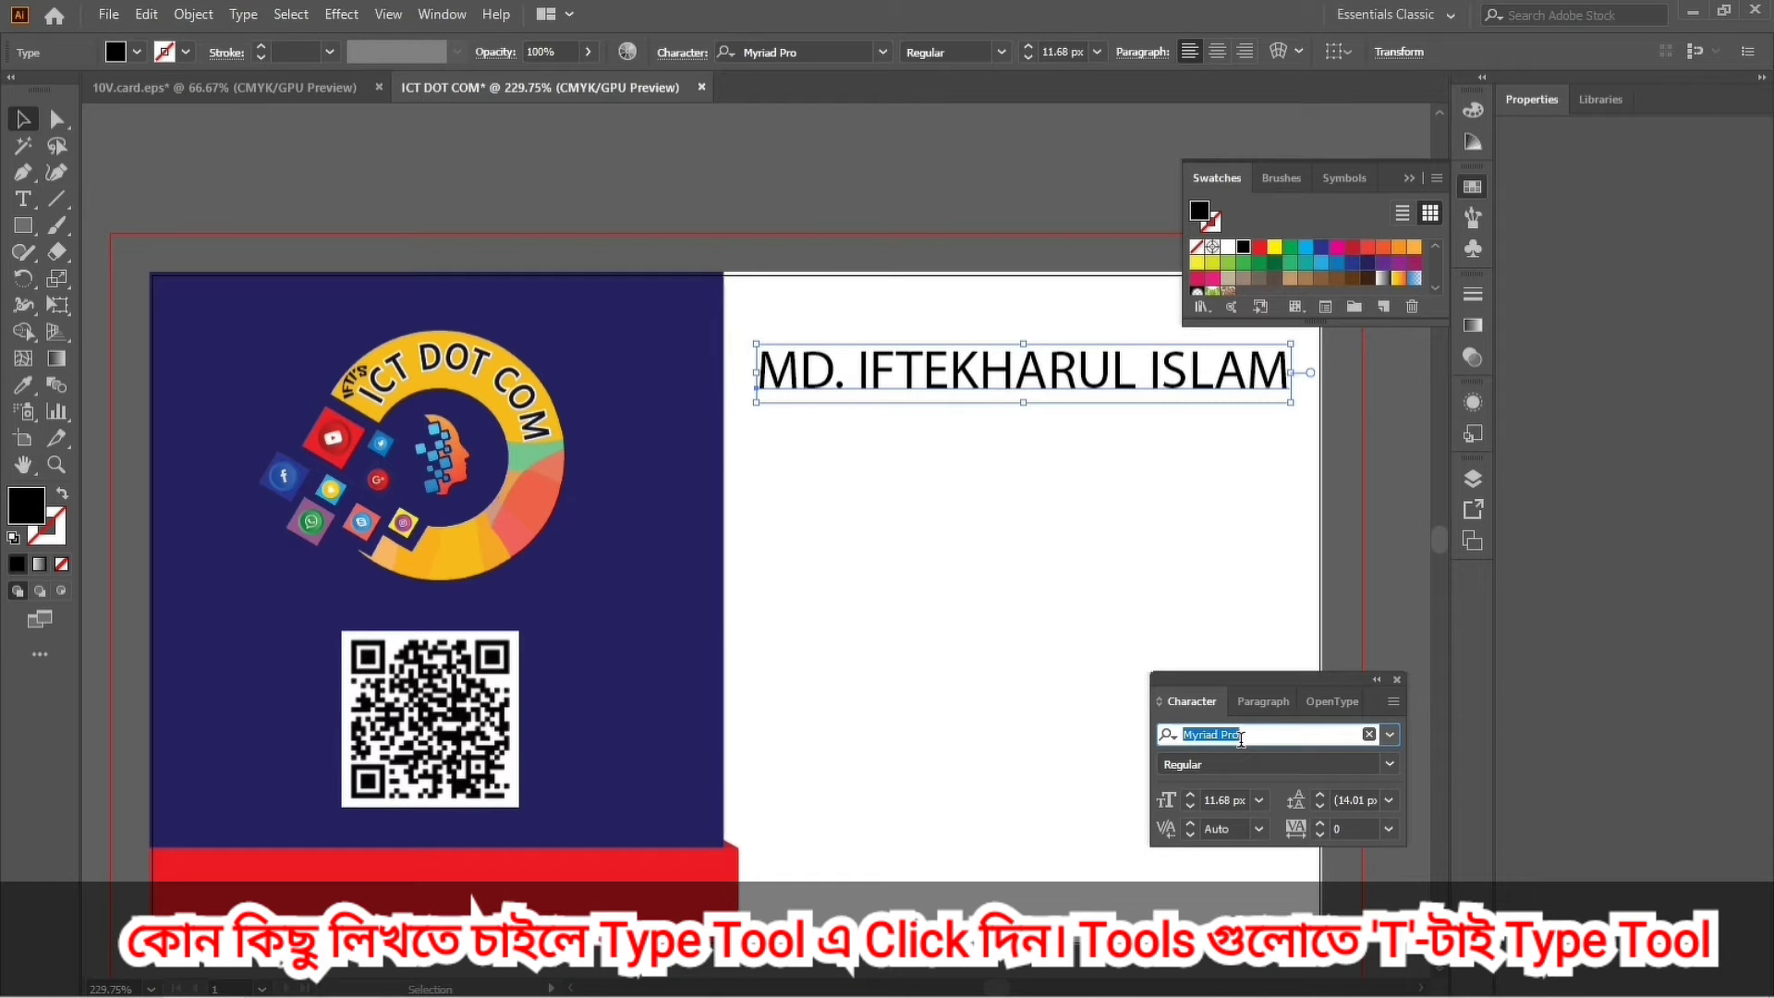
type("T")
key("Return")
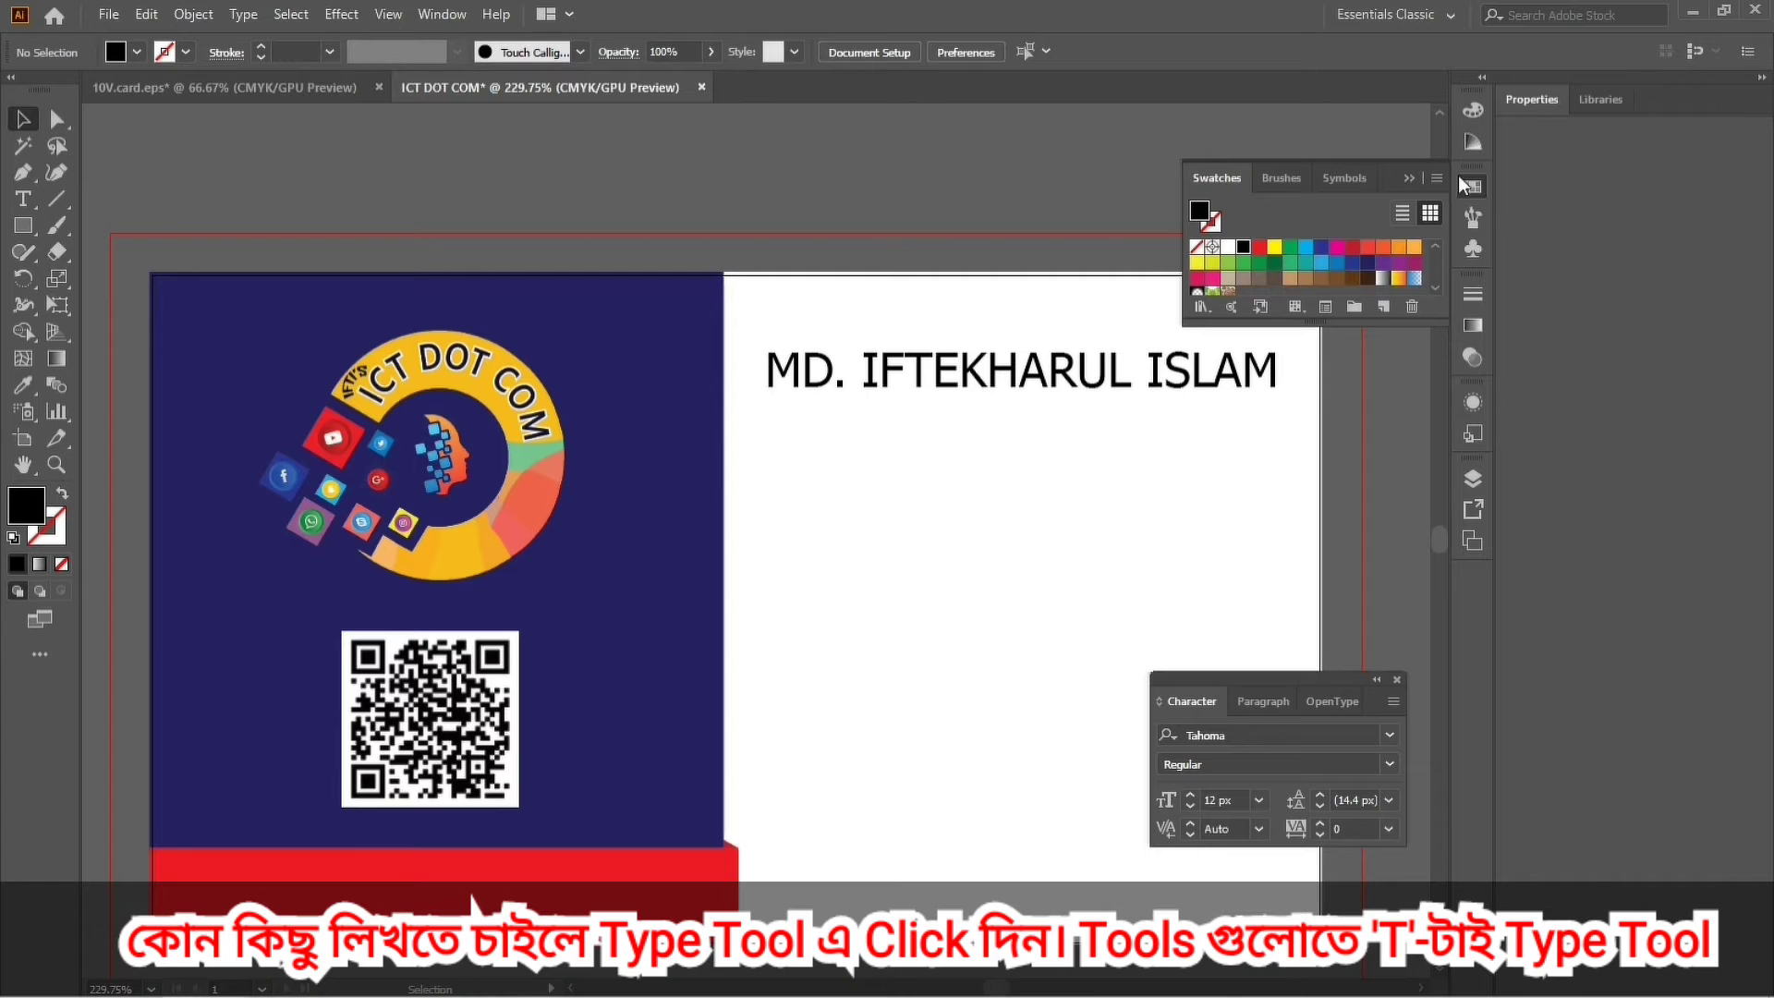
Set the name's first two words to Tahoma Bold, leaving the surname regular.
left_click(1464, 186)
left_click_drag(1259, 684, 1556, 649)
scroll(802, 427, "down", 2)
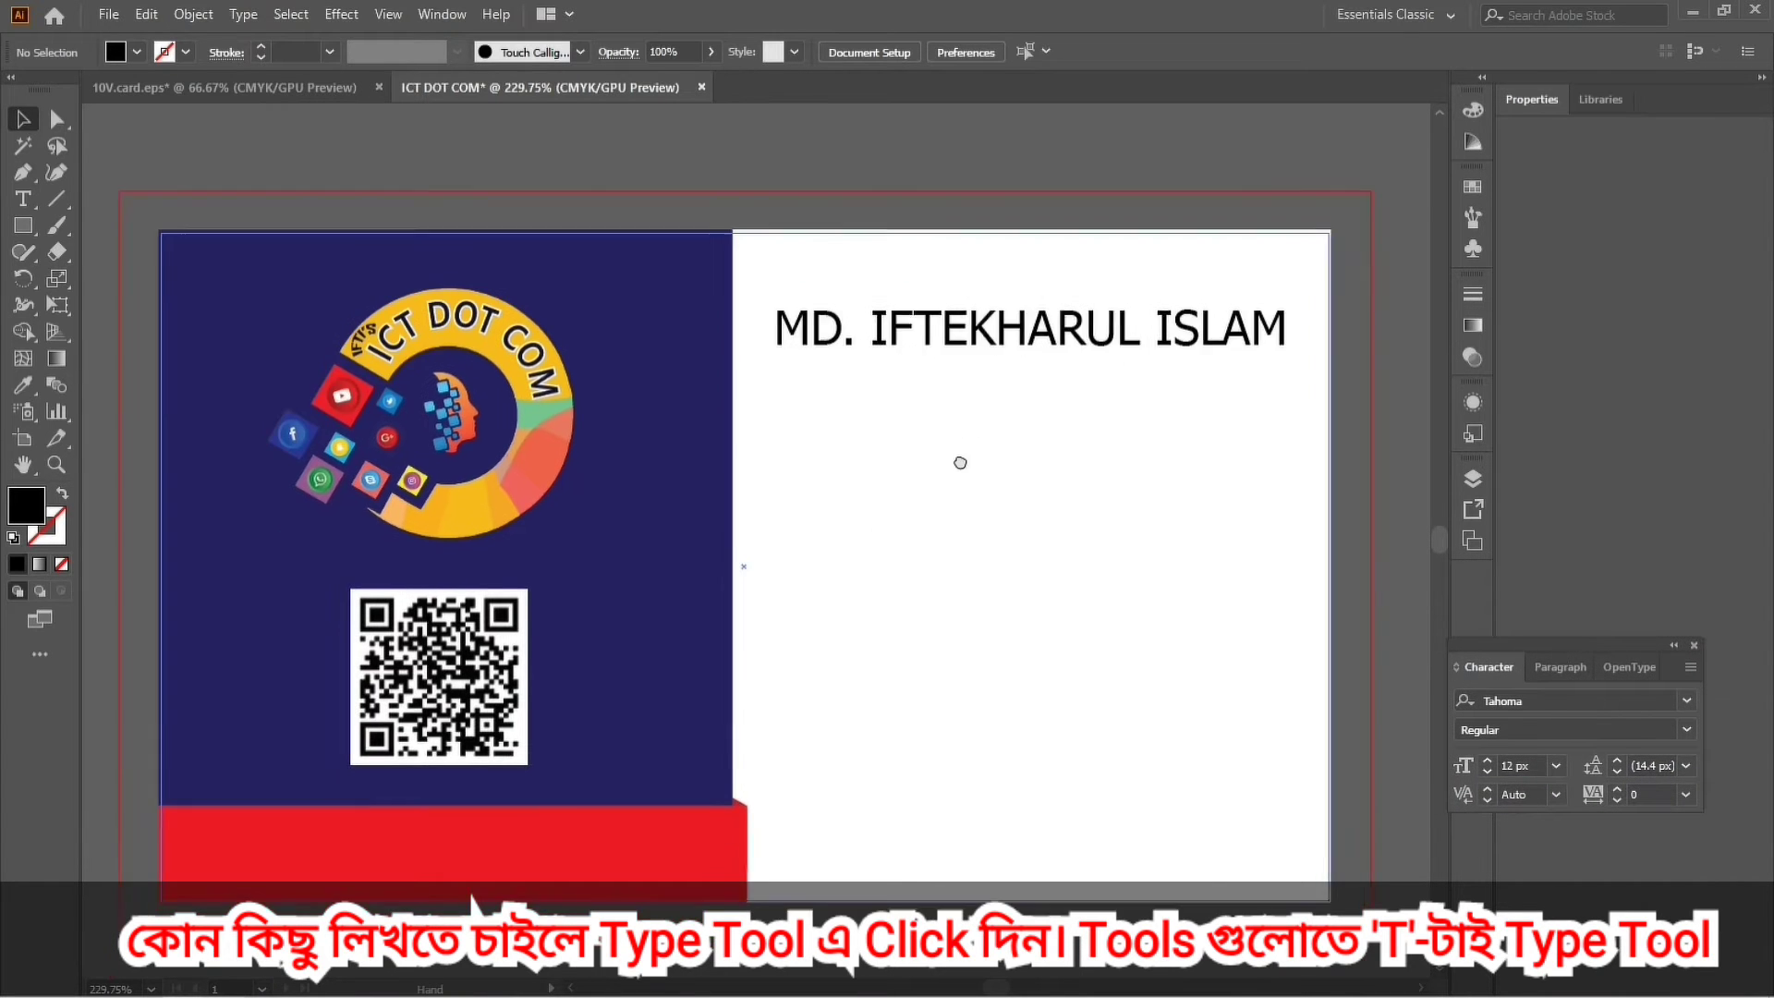
left_click(938, 315)
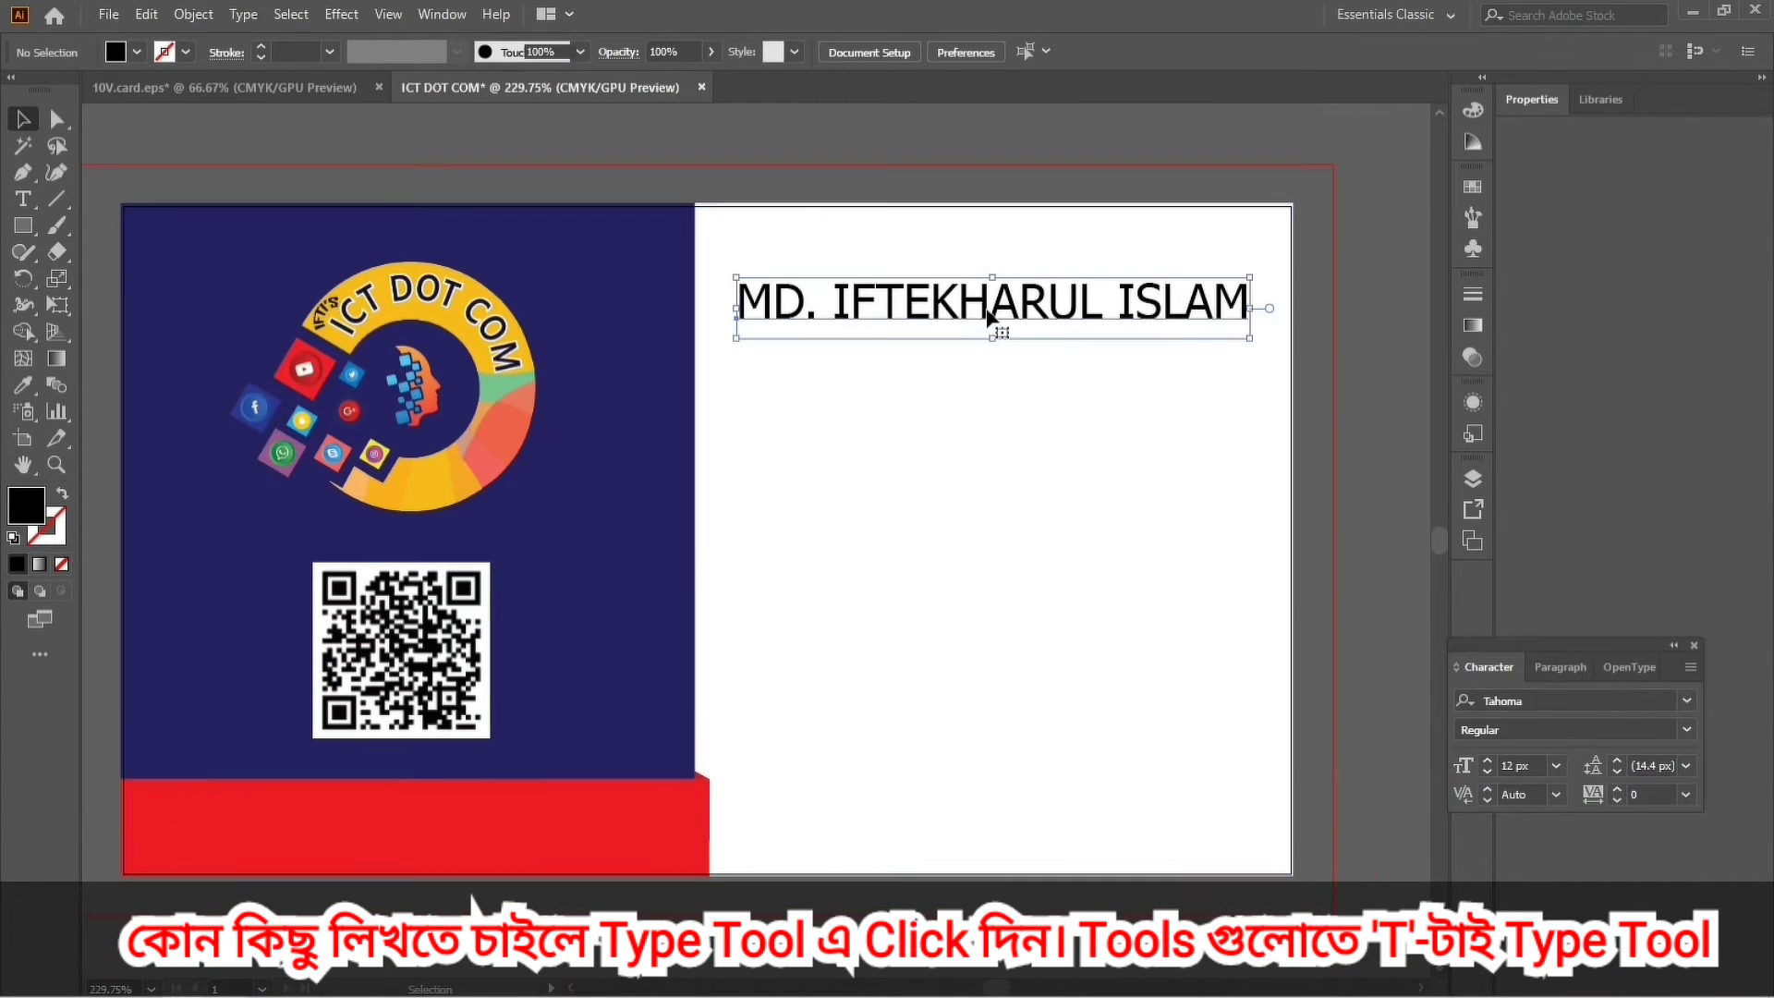
double_click(1072, 315)
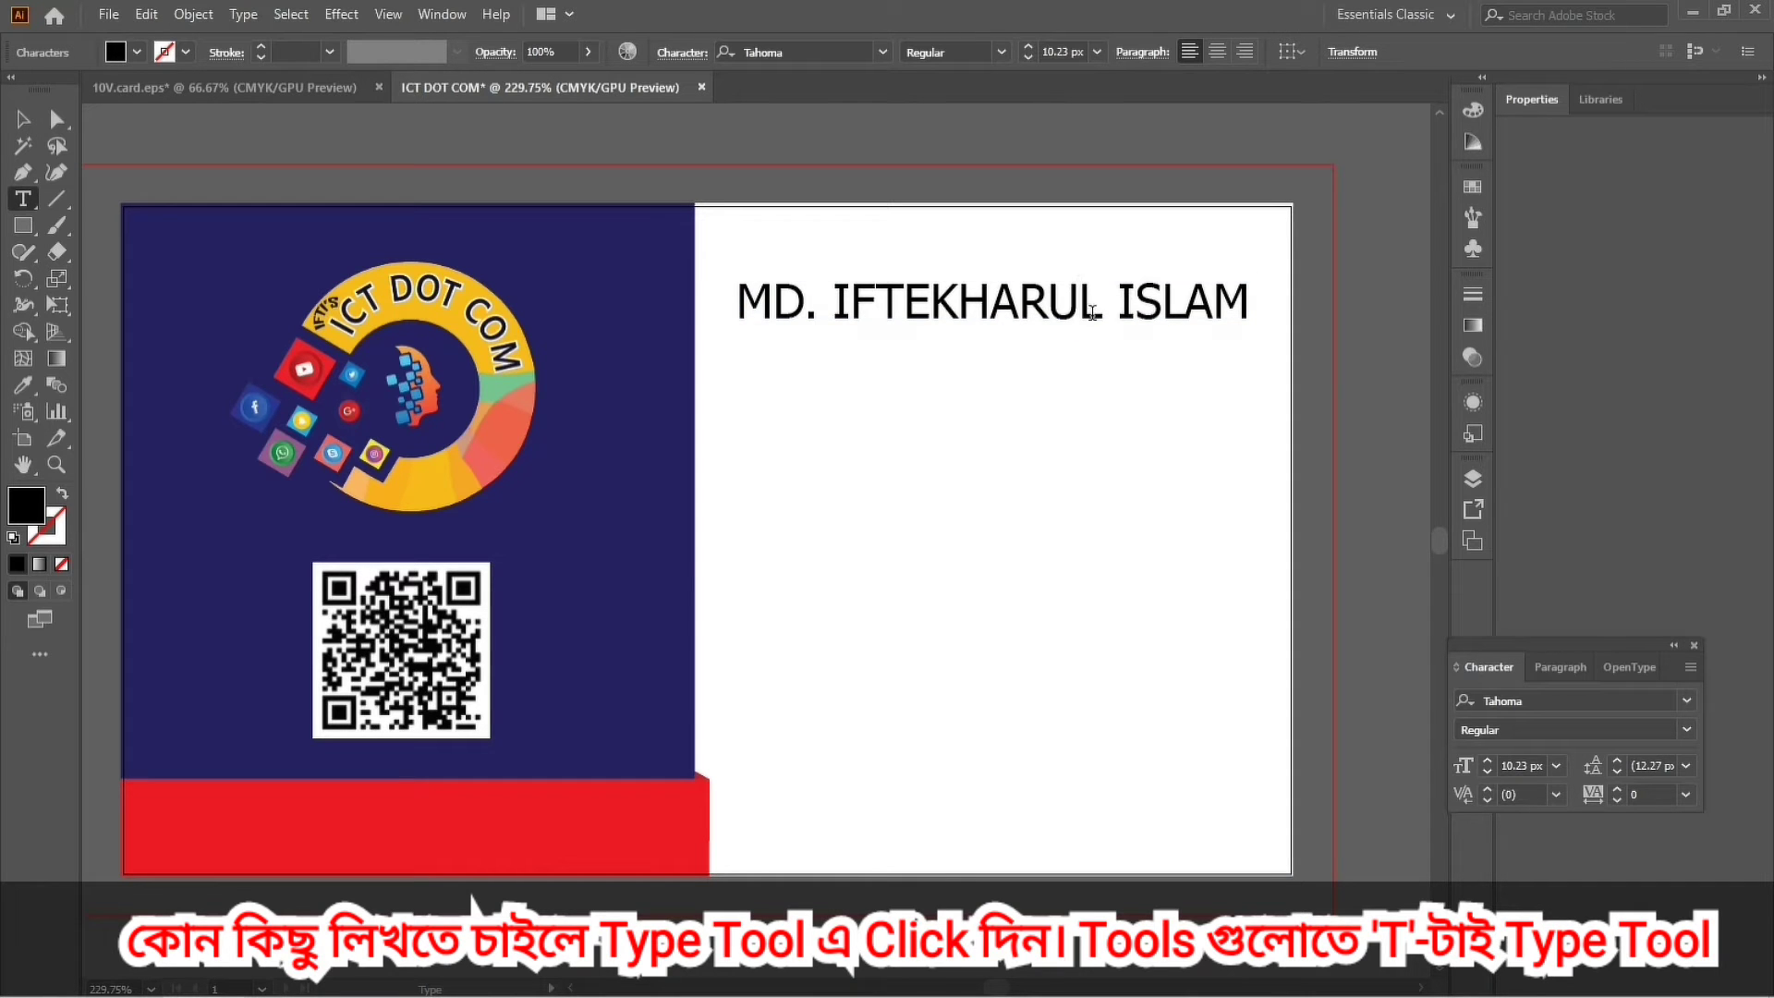
left_click_drag(1100, 316, 749, 315)
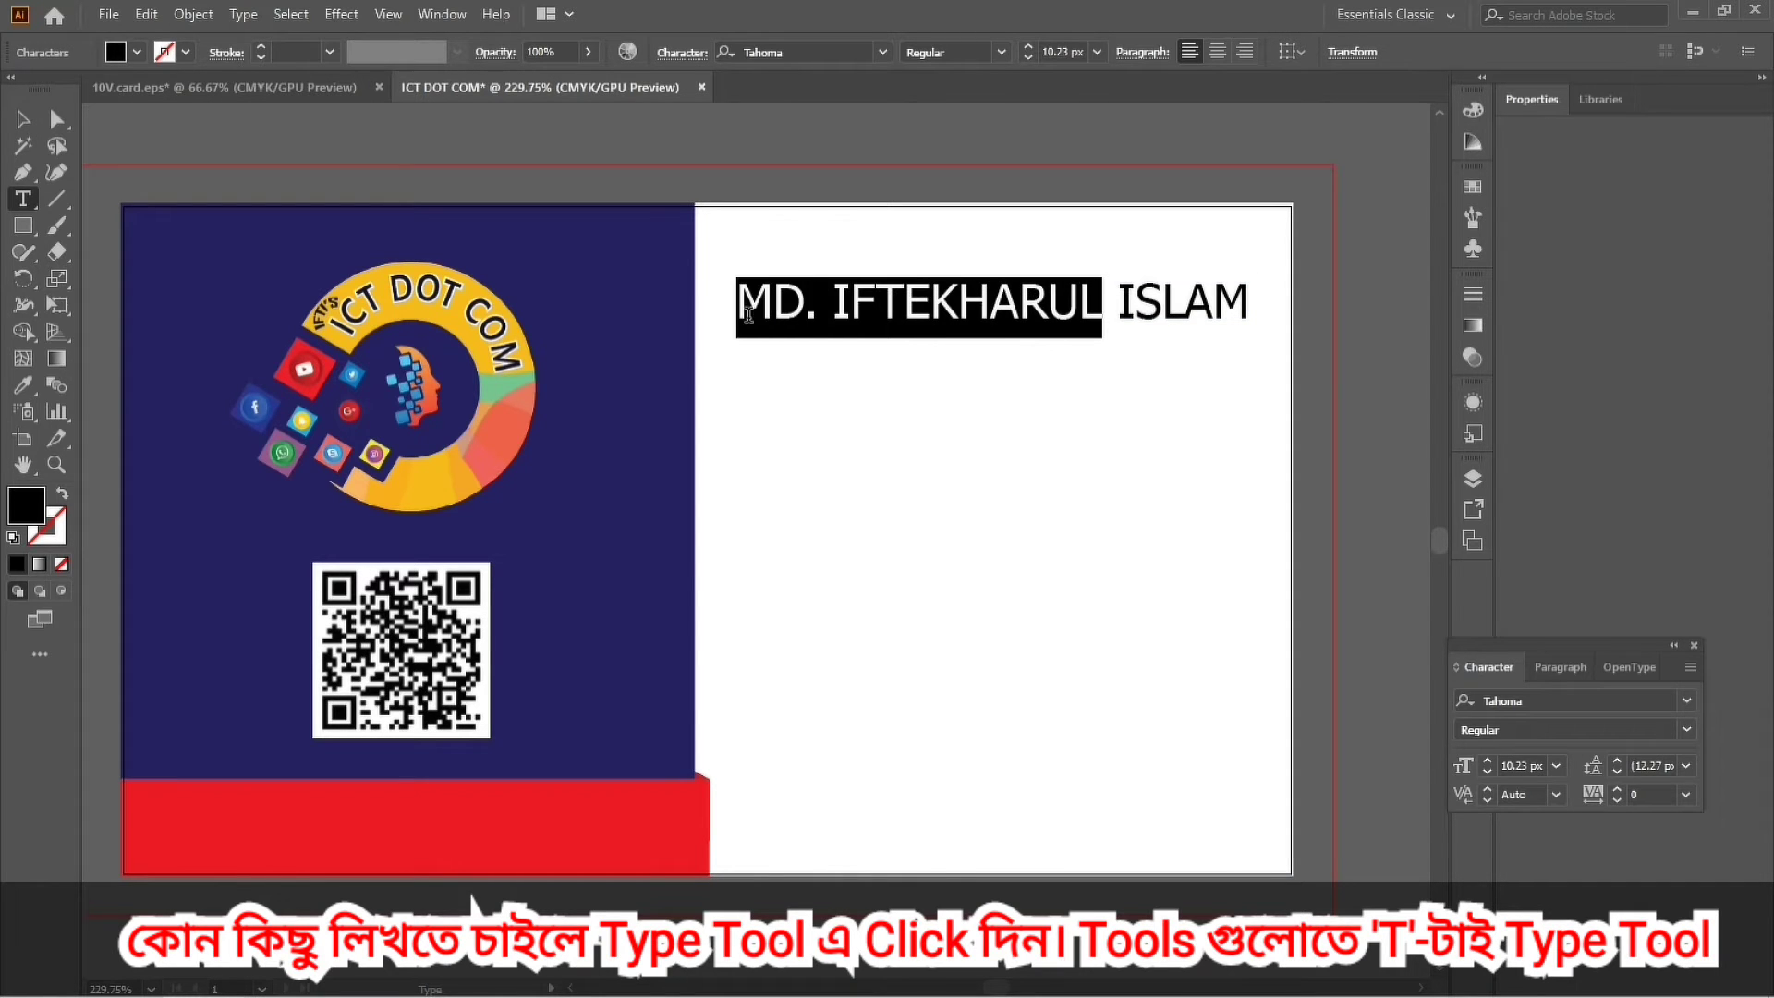
left_click(1689, 730)
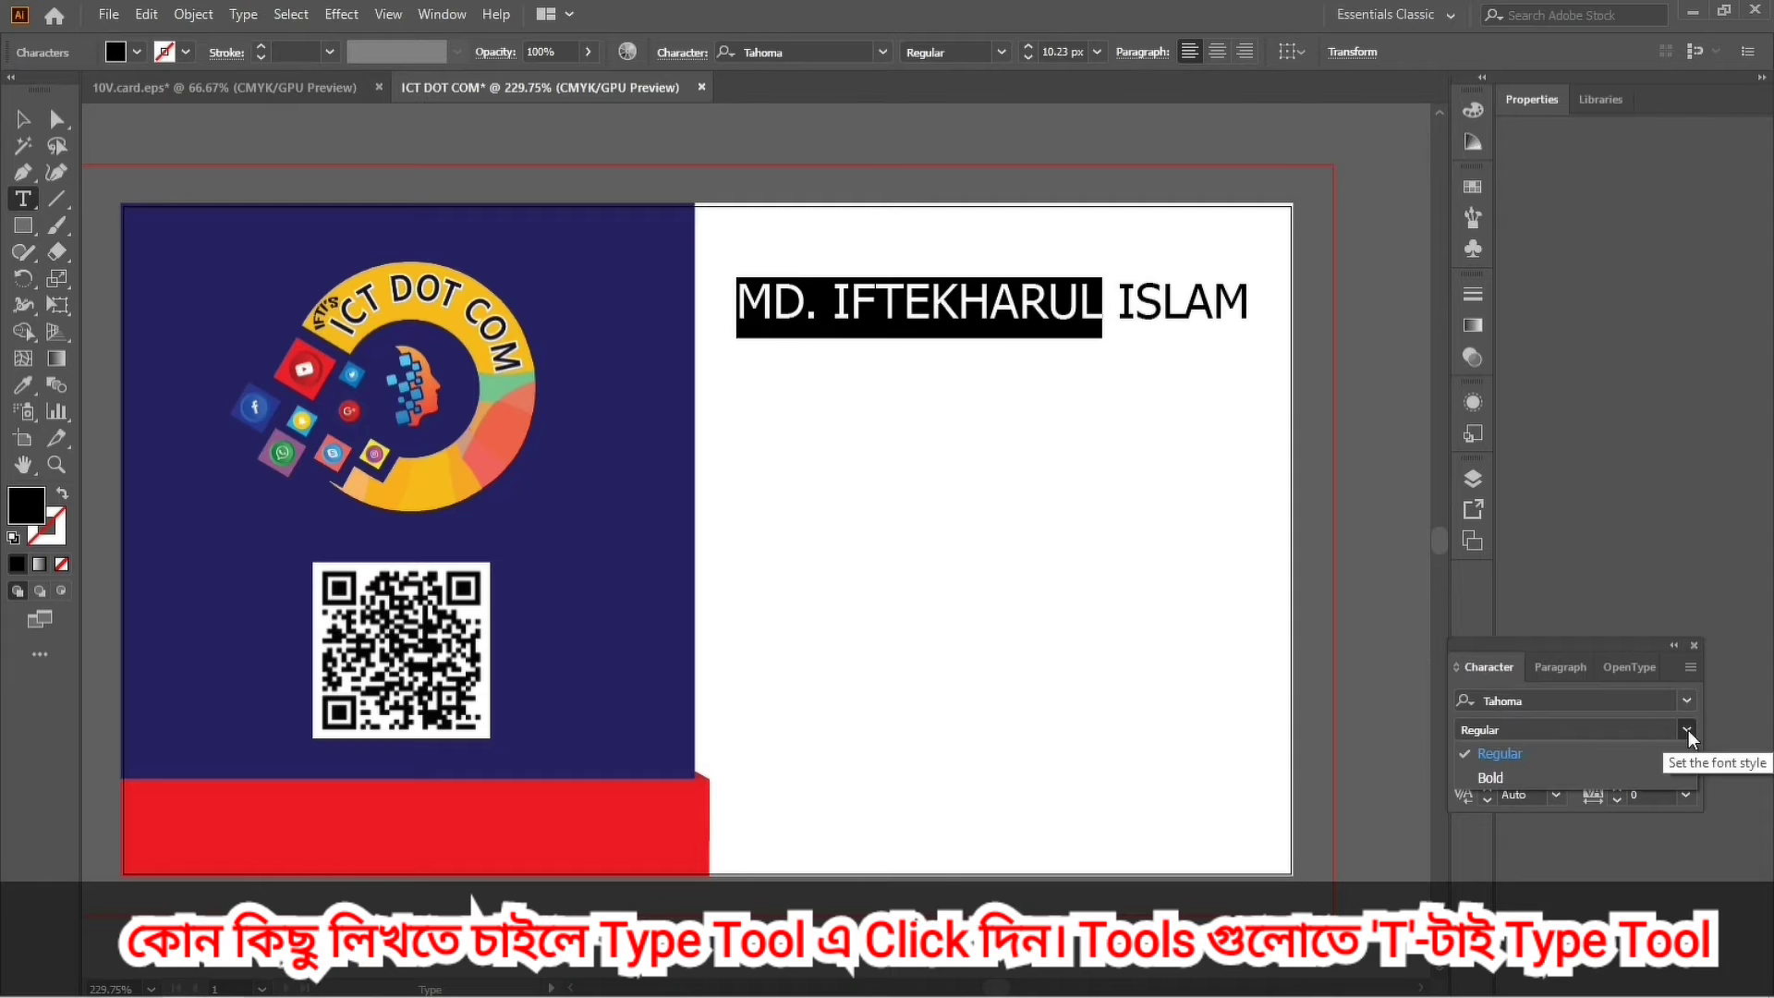
left_click(1505, 773)
left_click(1156, 518)
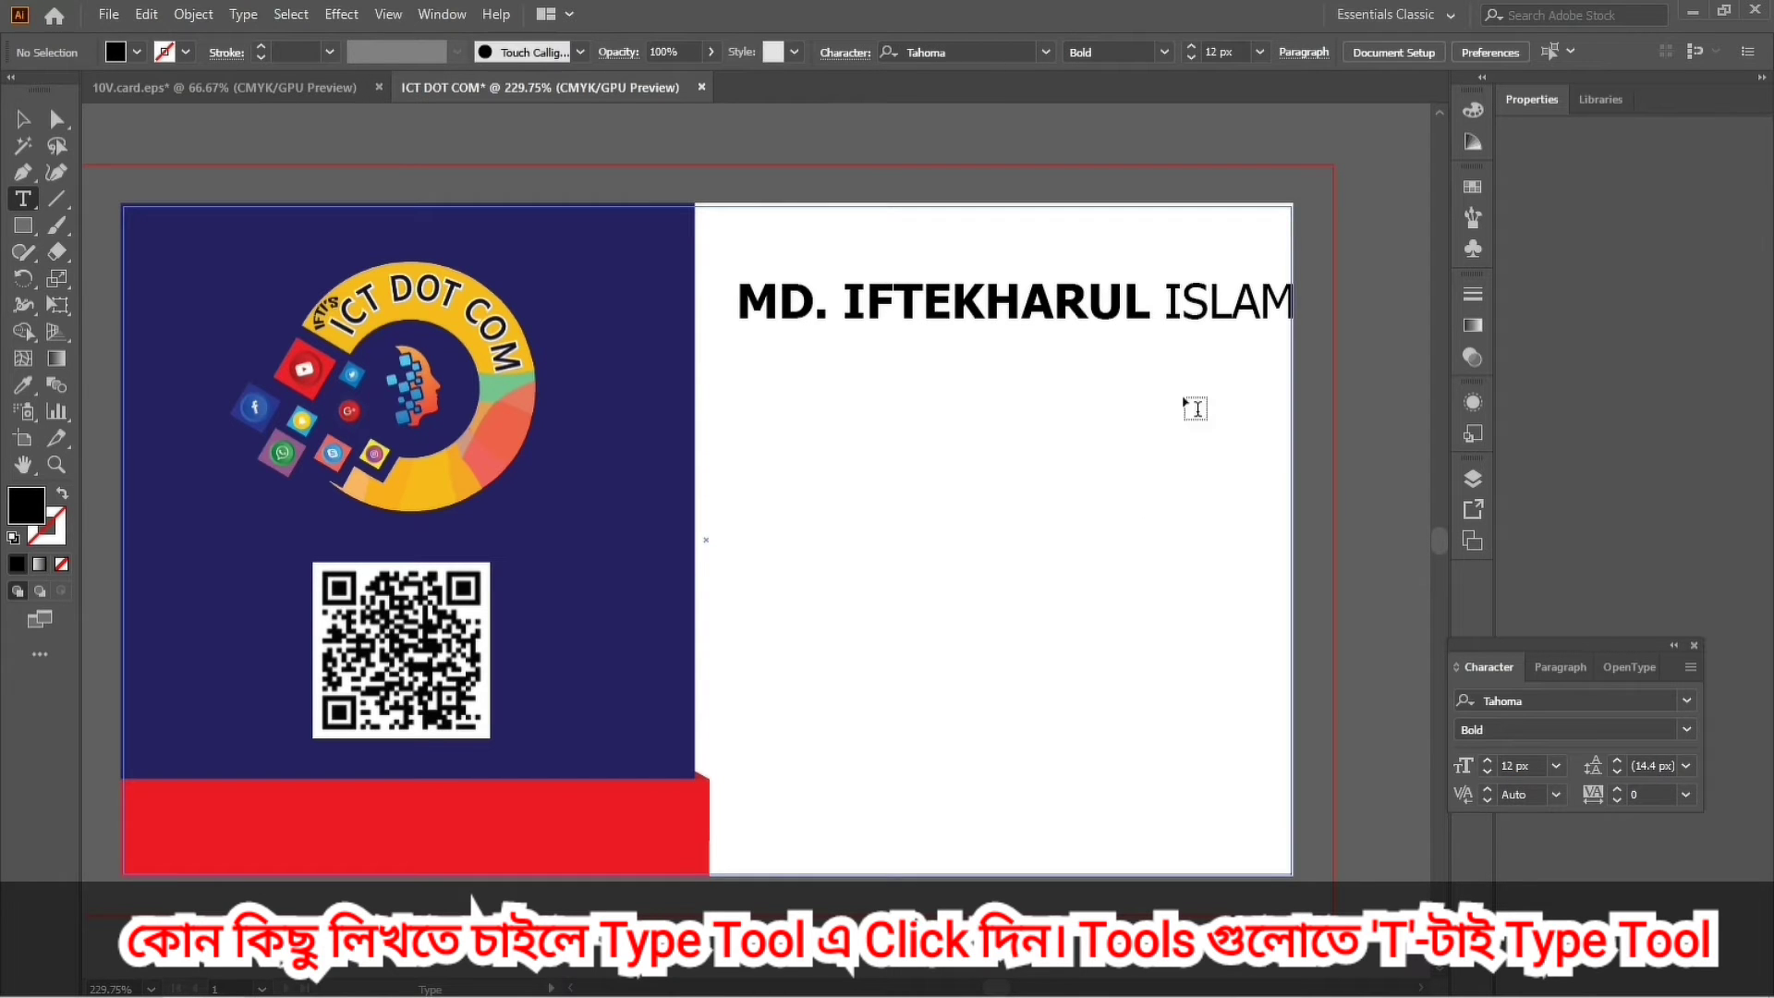
double_click(1171, 305)
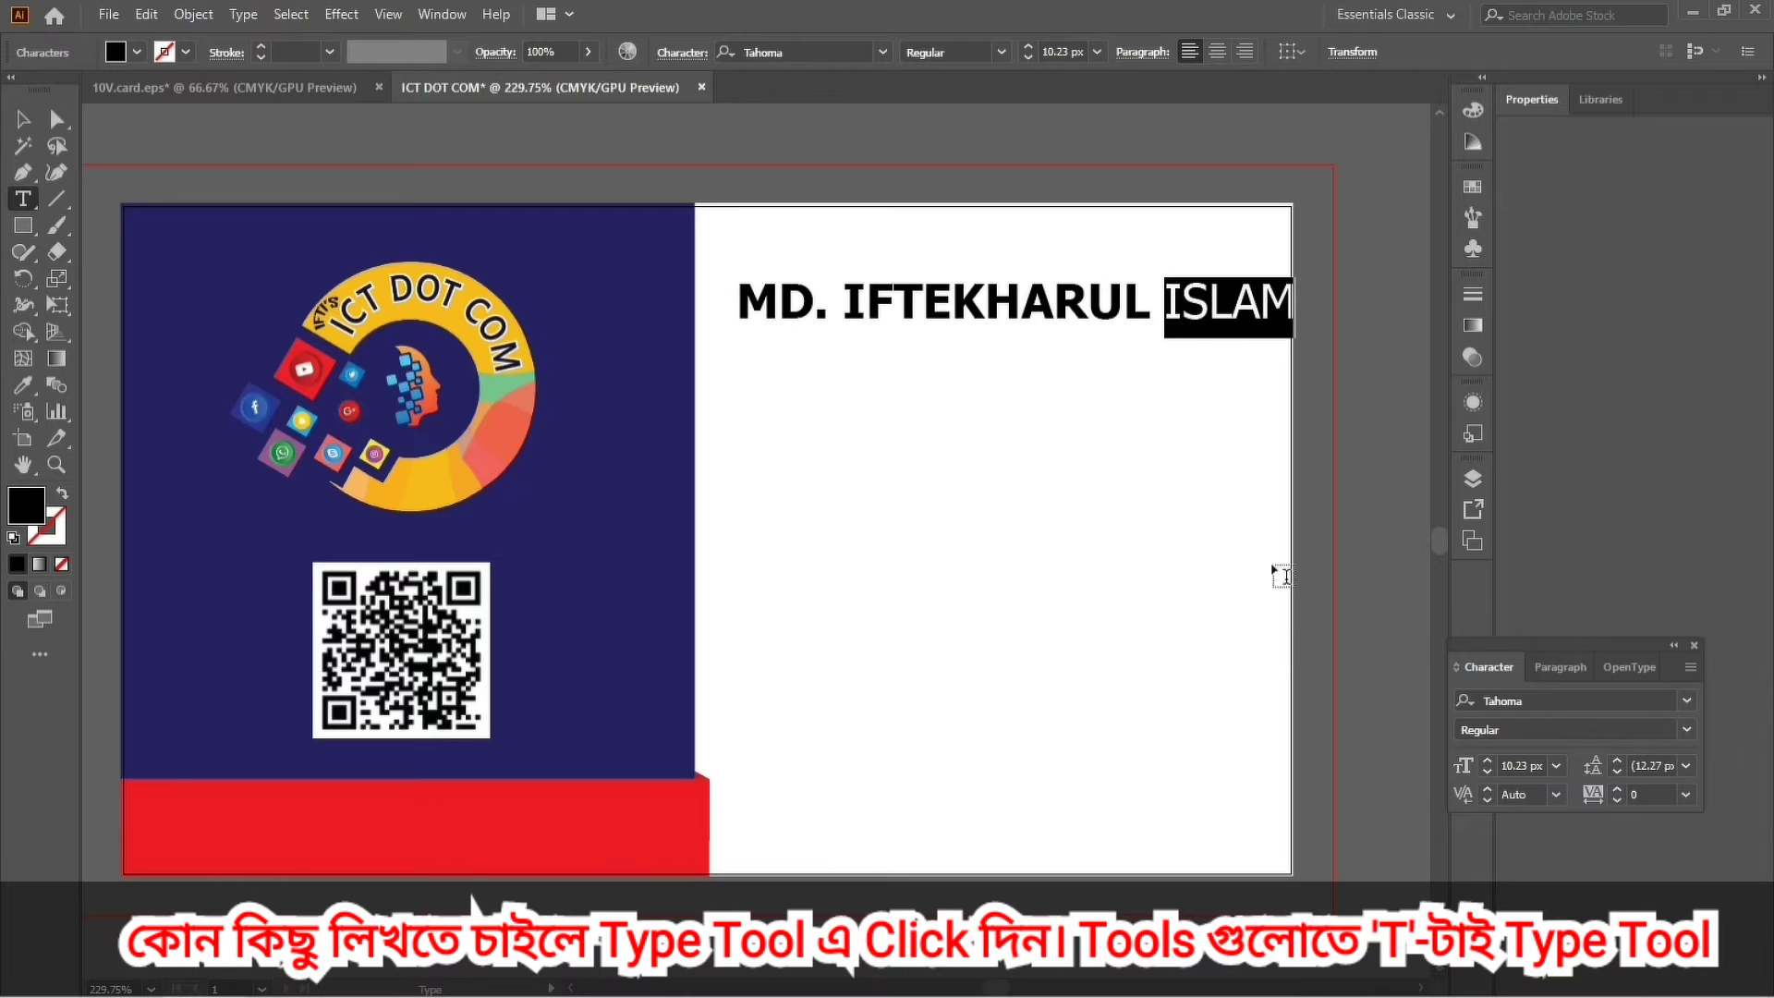
left_click(1269, 530)
Scale the name line down slightly and nudge it left.
left_click(23, 119)
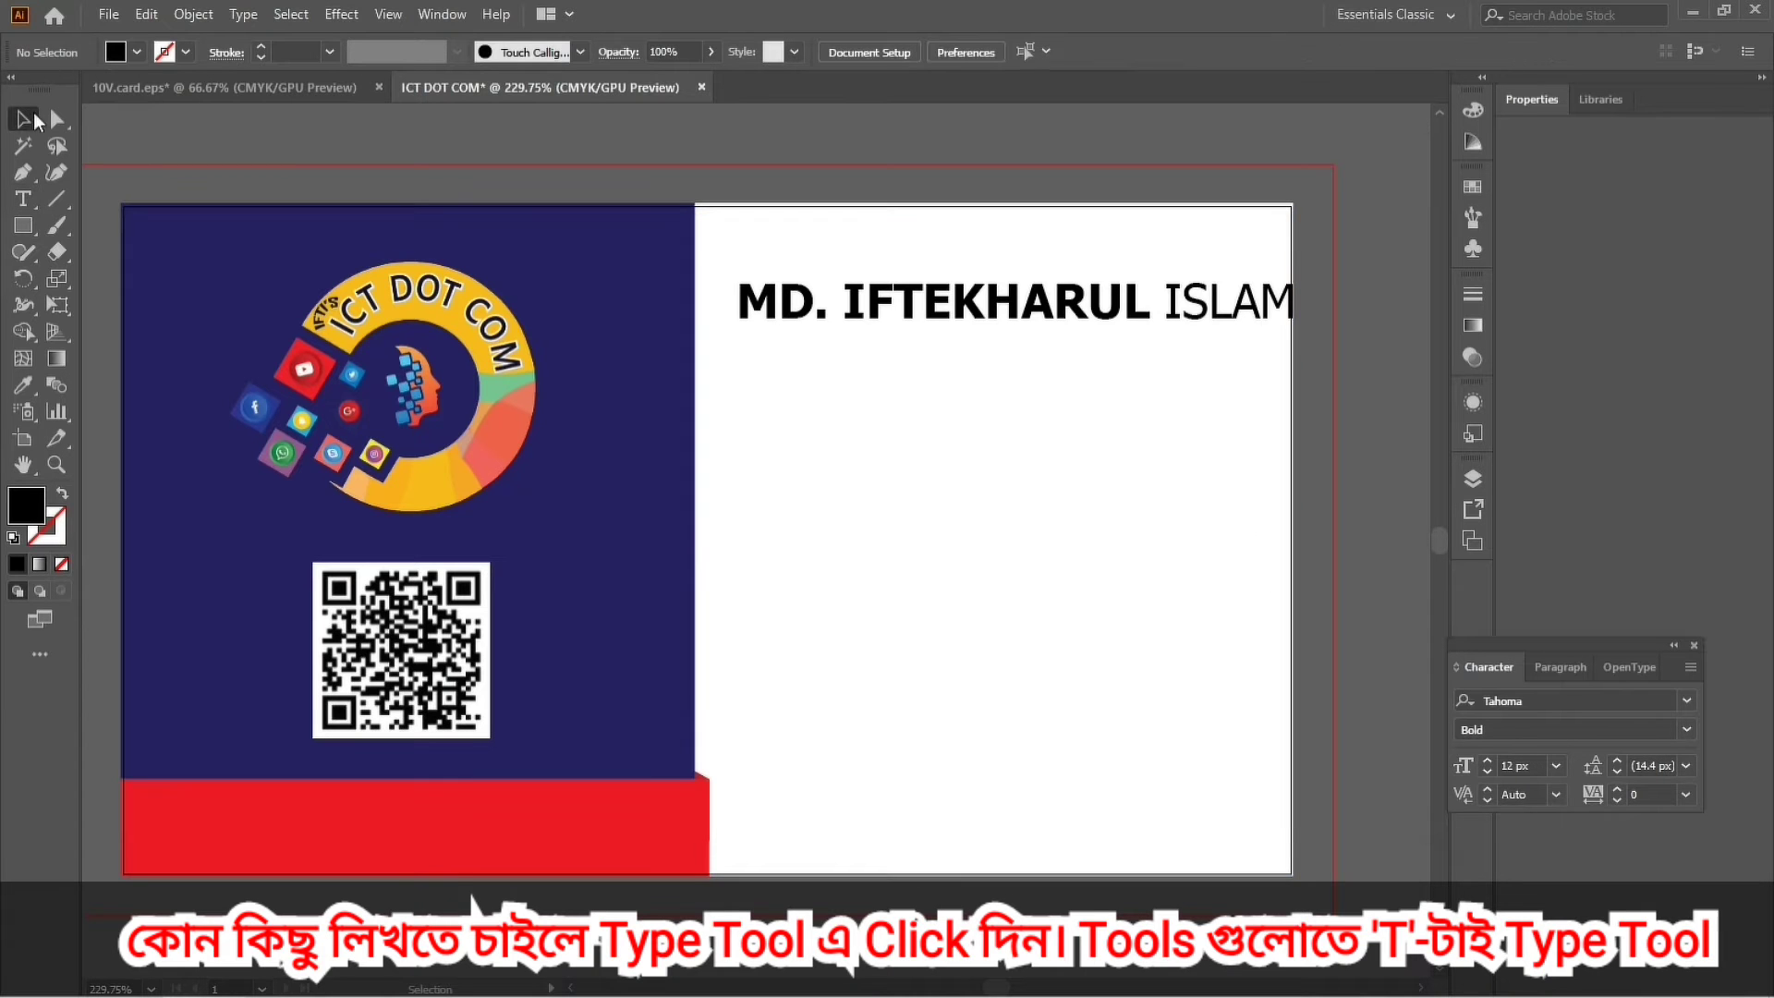
left_click(1079, 318)
left_click(1011, 337, "shift")
left_click(1011, 336, "shift")
left_click_drag(1012, 336, 1014, 330)
left_click_drag(1196, 448, 1022, 515)
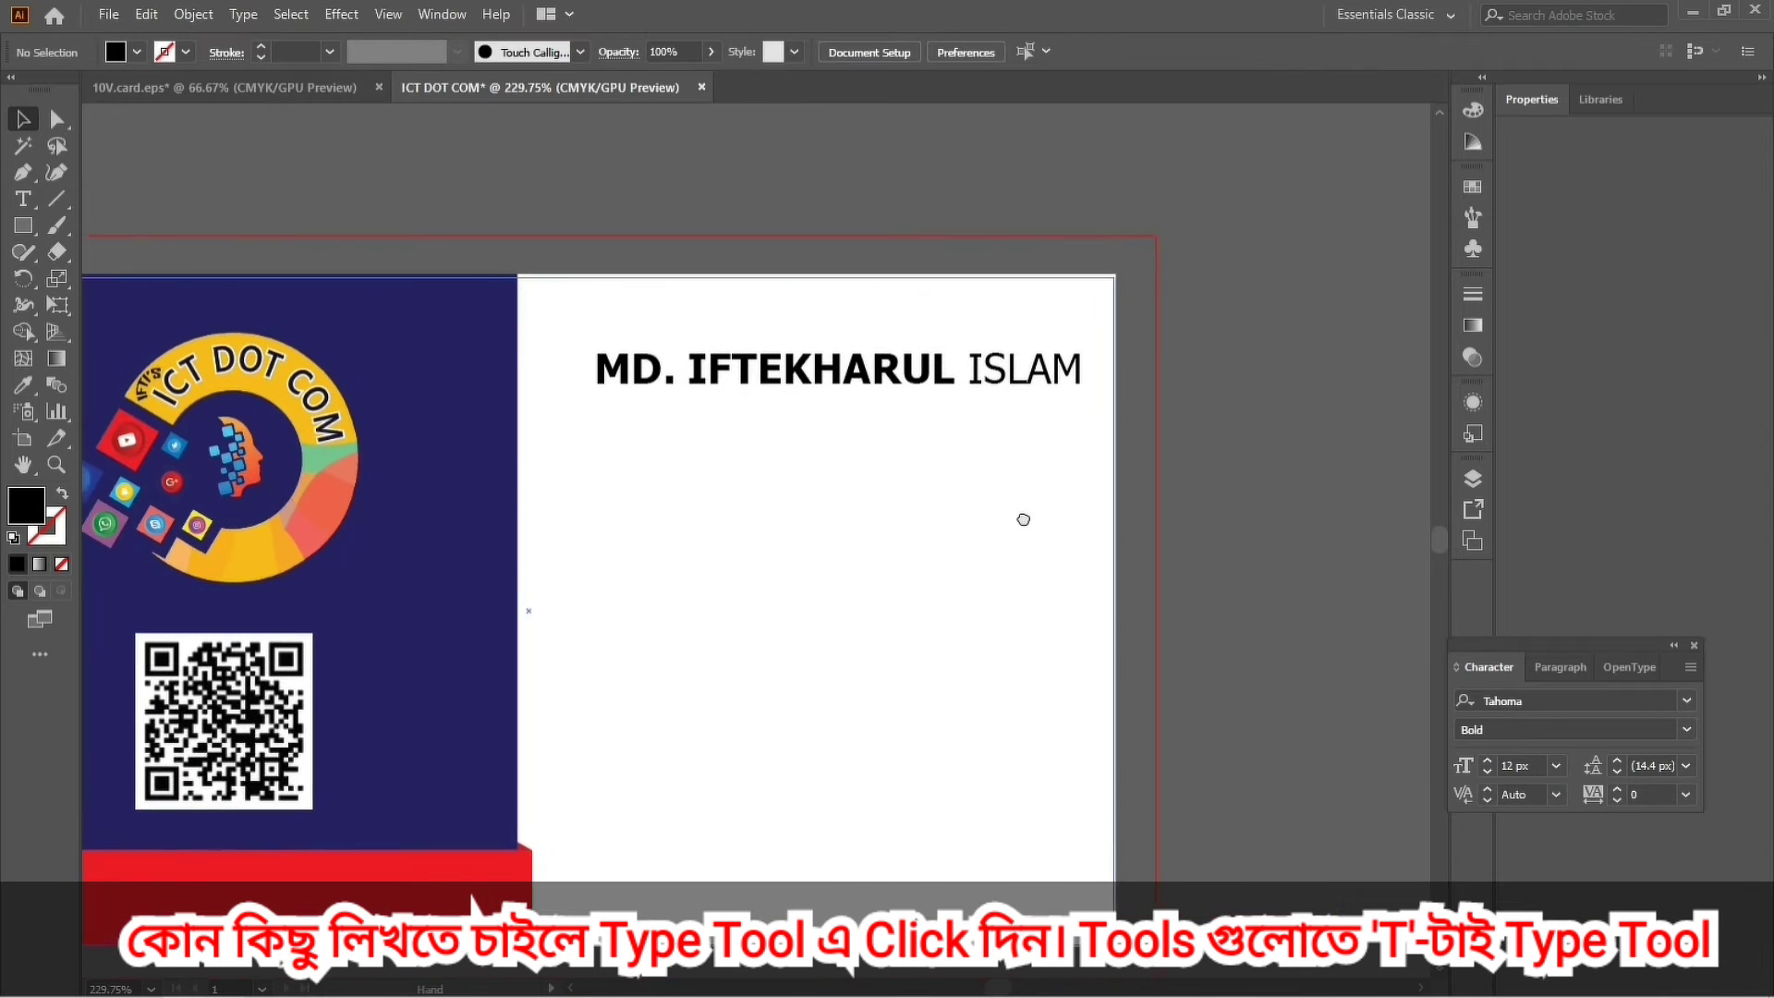
left_click(947, 387)
key("Left")
key("Left")
key("Left")
key("Left")
key("Left")
key("Left")
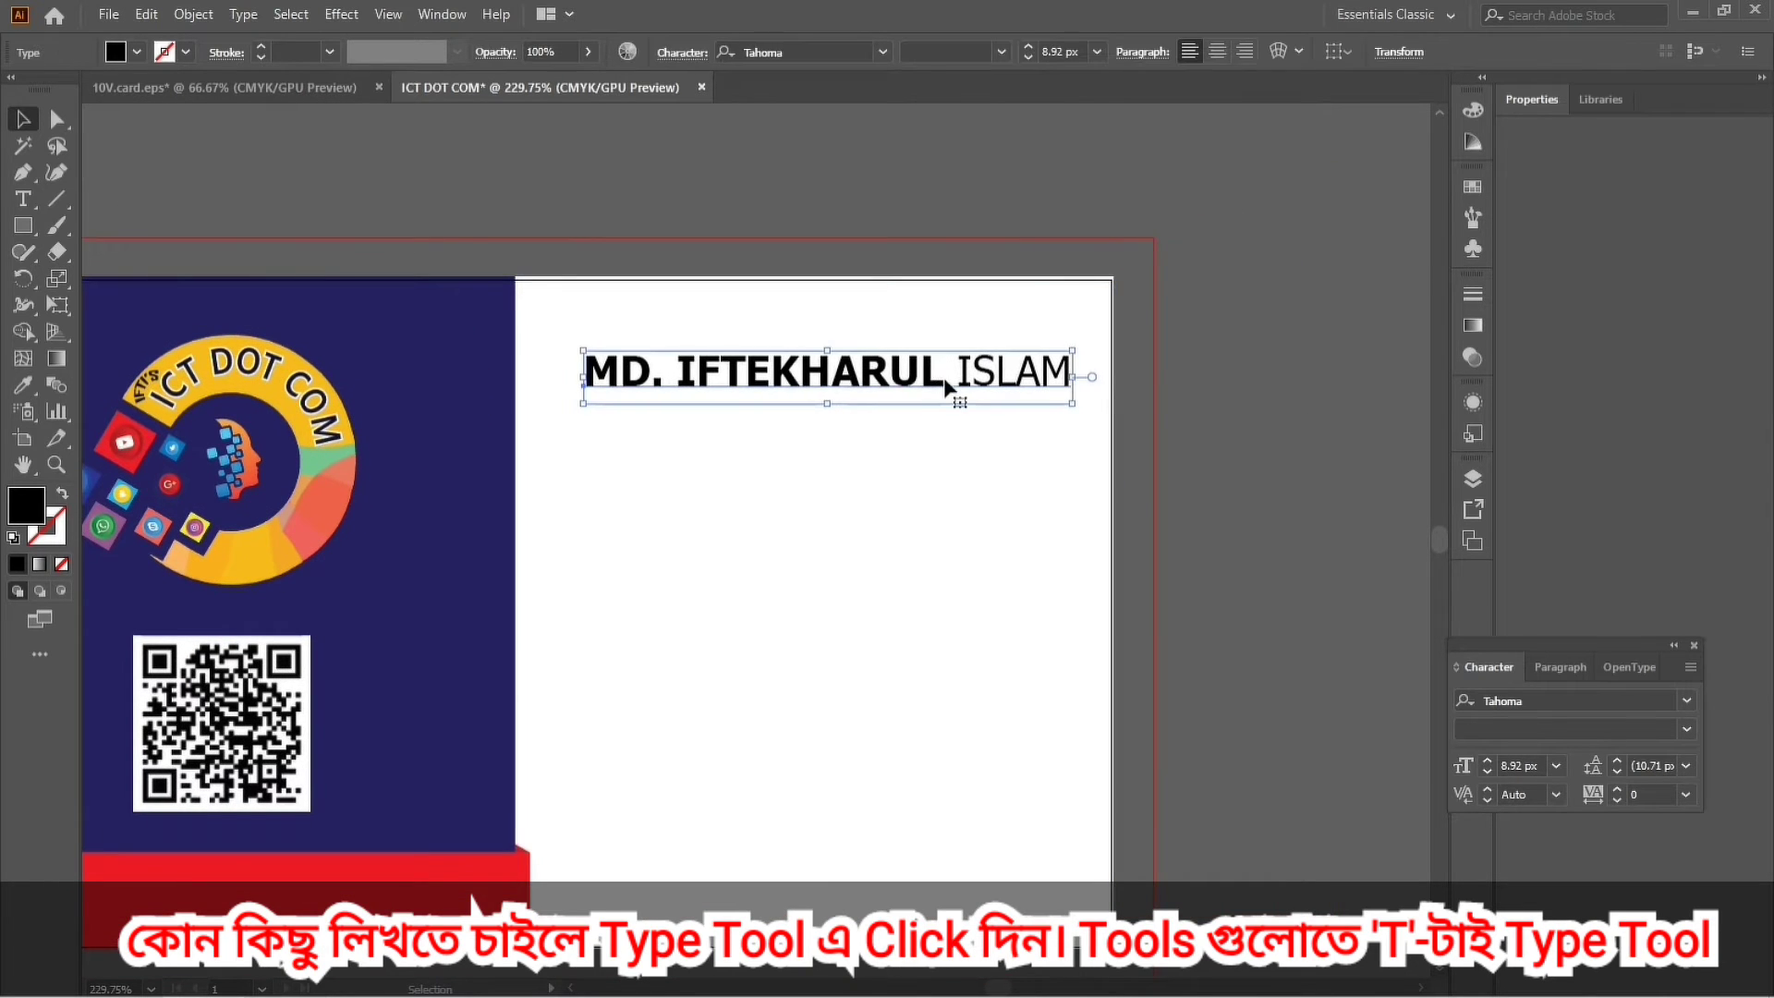
left_click(1292, 423)
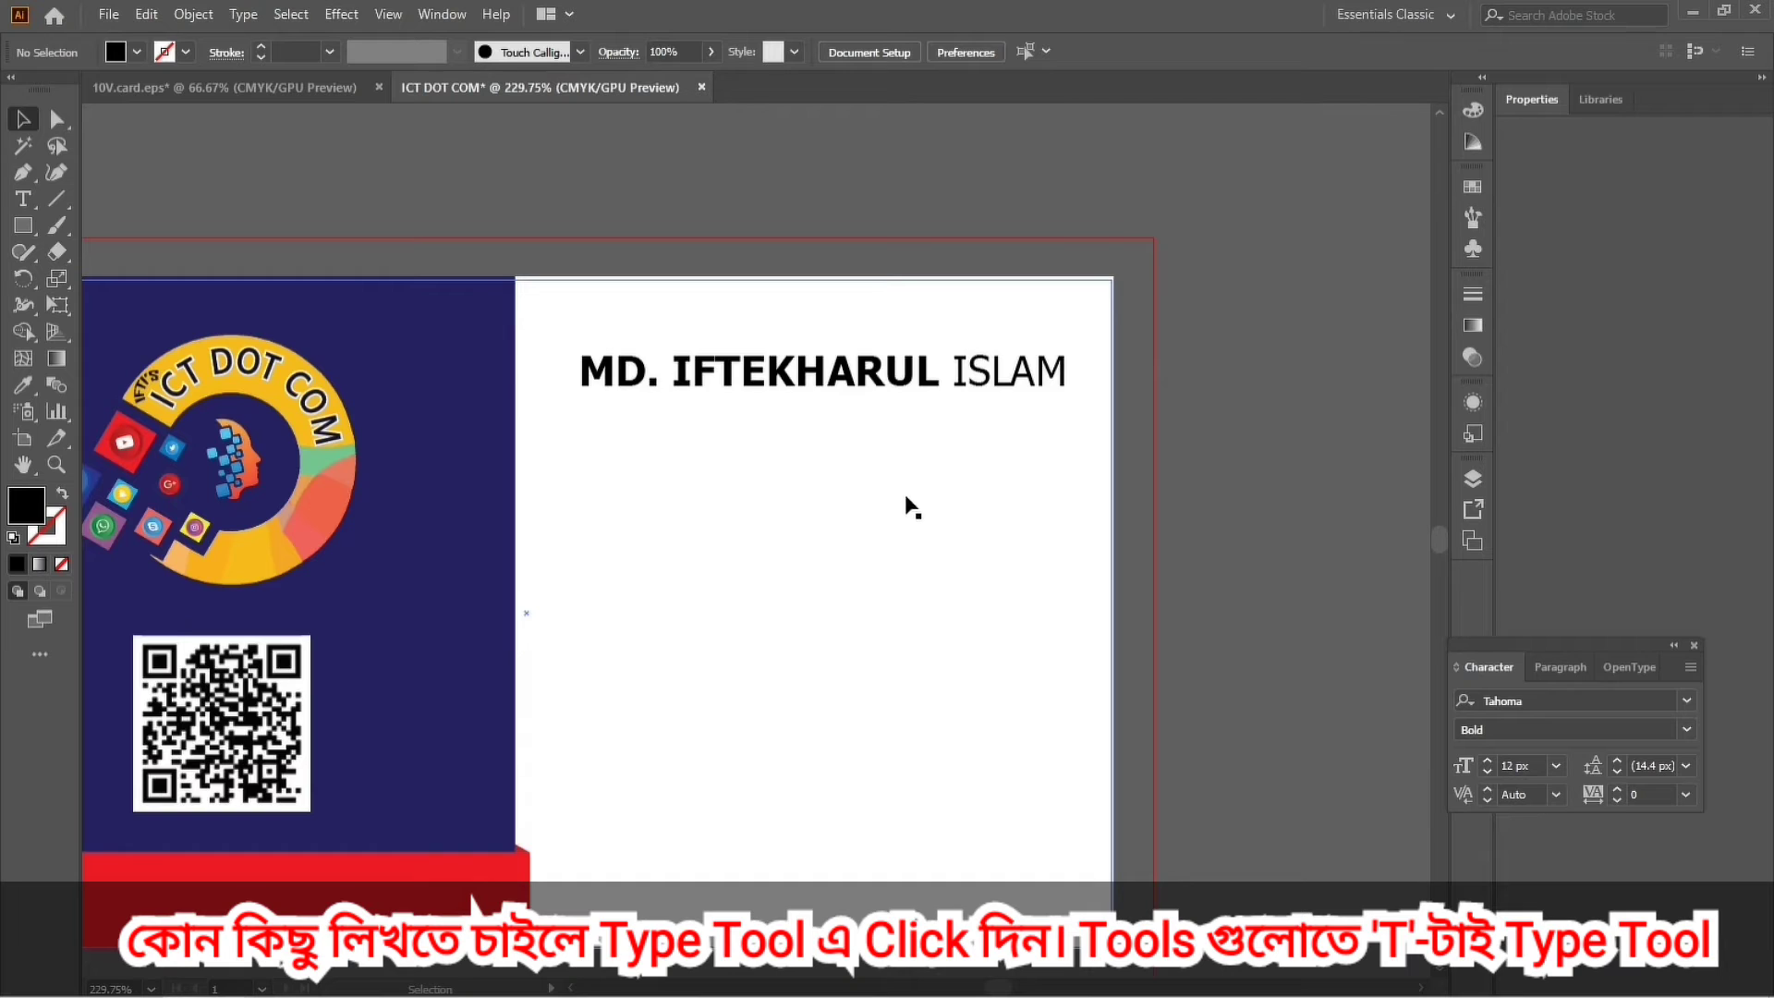
scroll(915, 511, "left", 3)
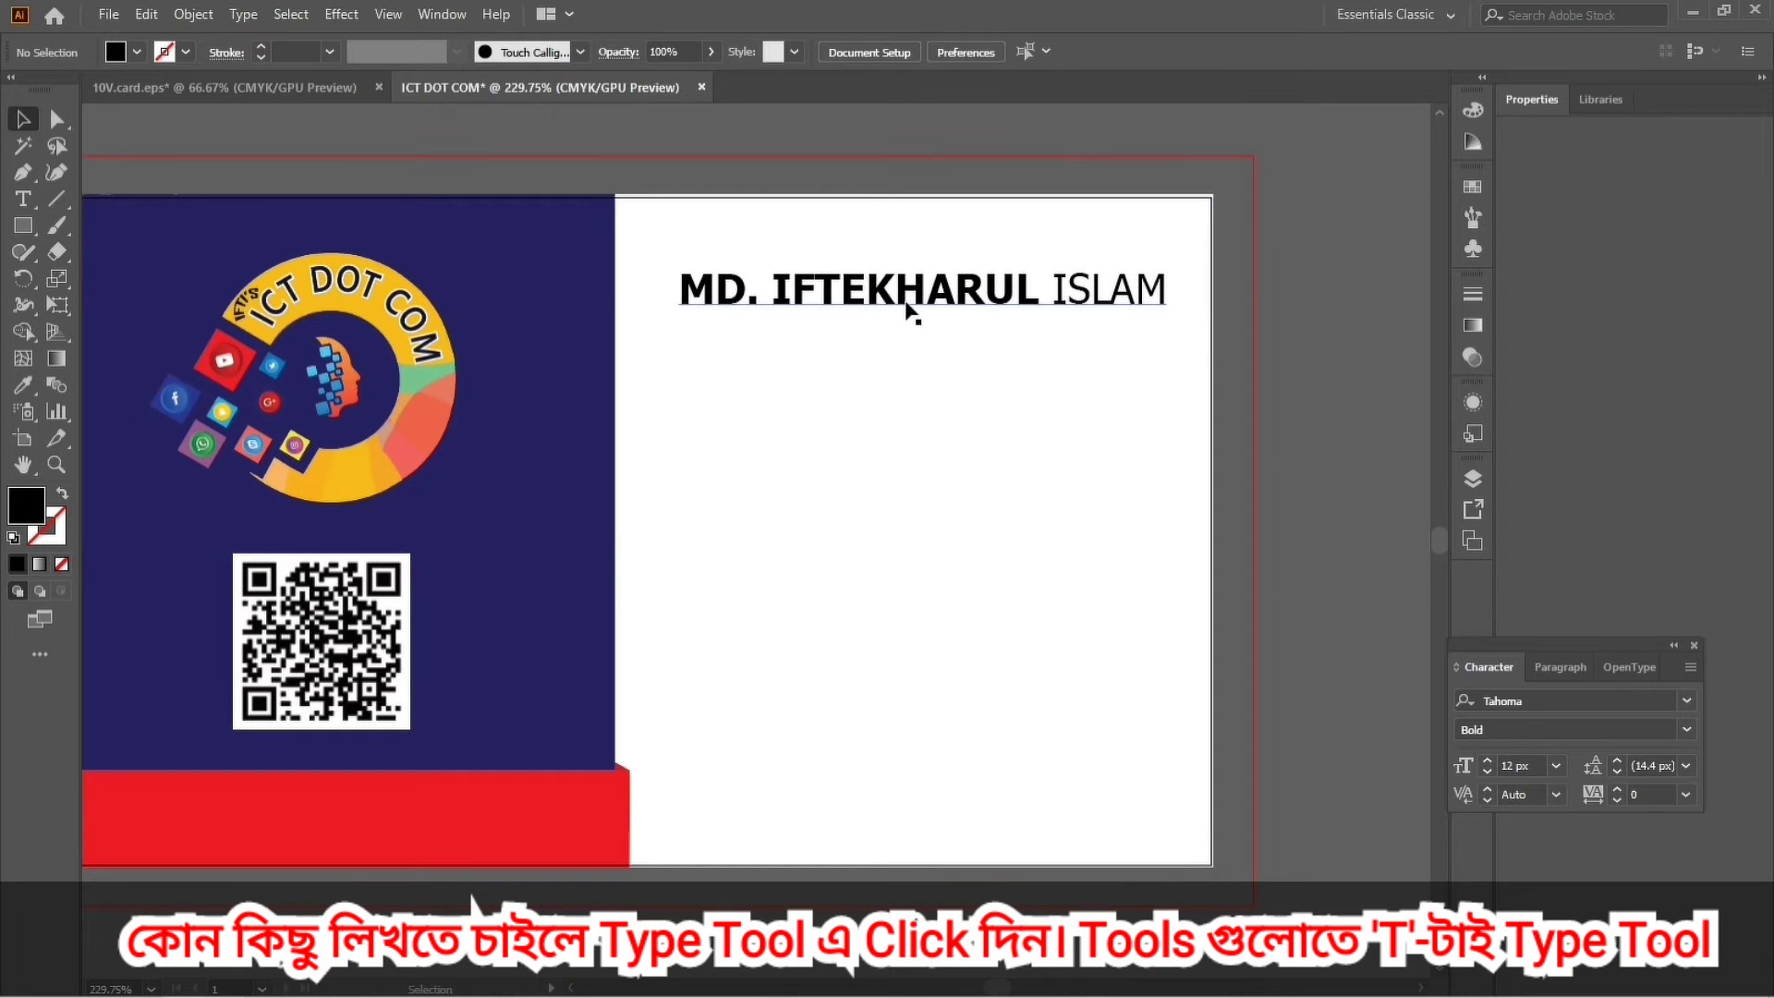
Alt-drag a copy of the name line below it and retype it as DIRECTOR.
left_click_drag(913, 301, 910, 352)
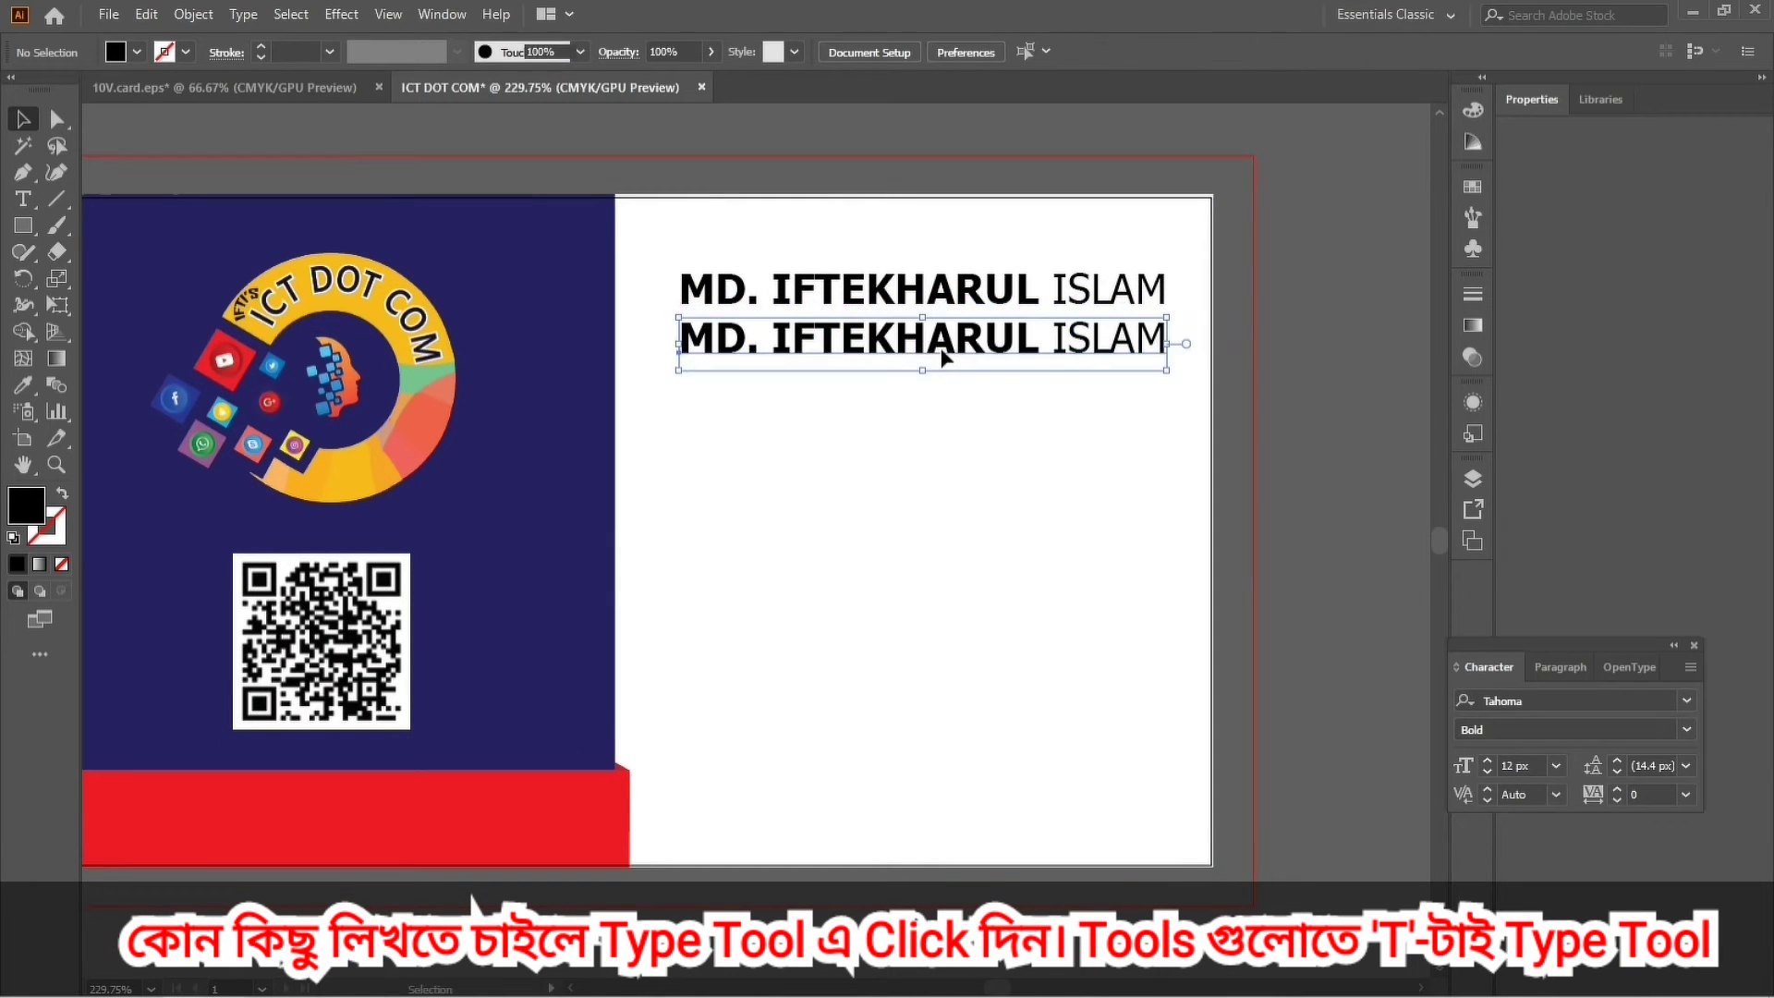
double_click(1039, 338)
key("Left")
key("Left")
key("Left")
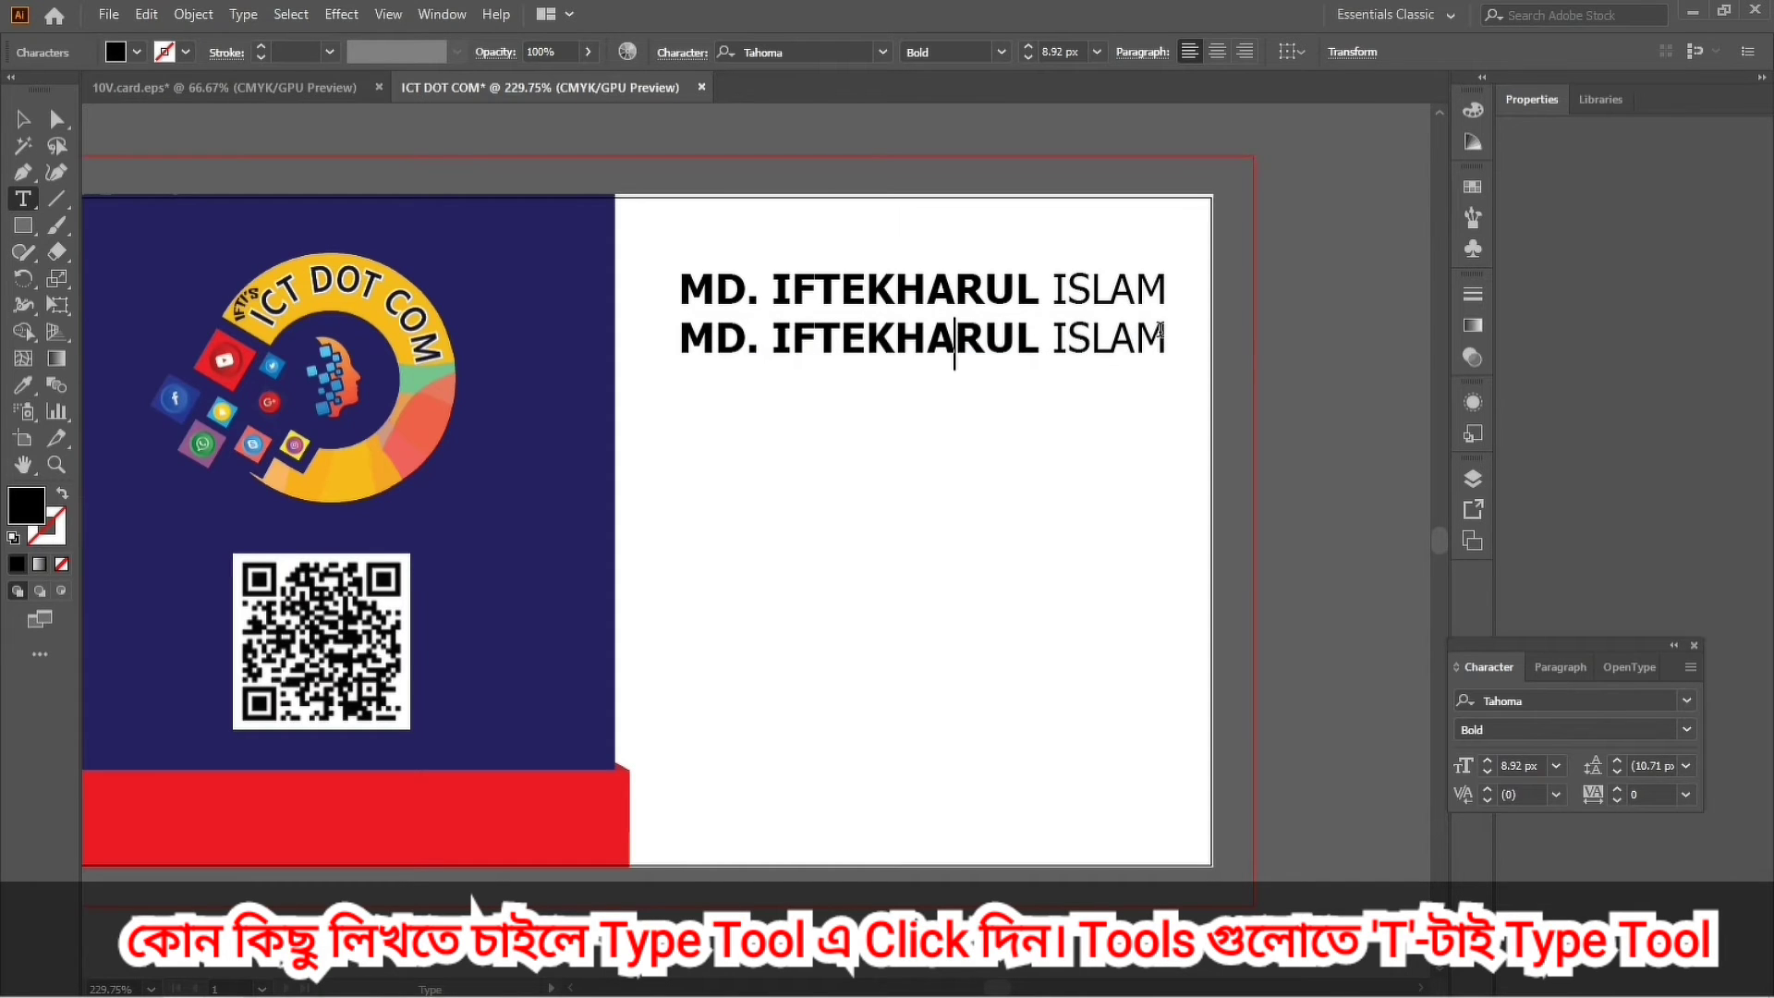
left_click_drag(1162, 335, 681, 338)
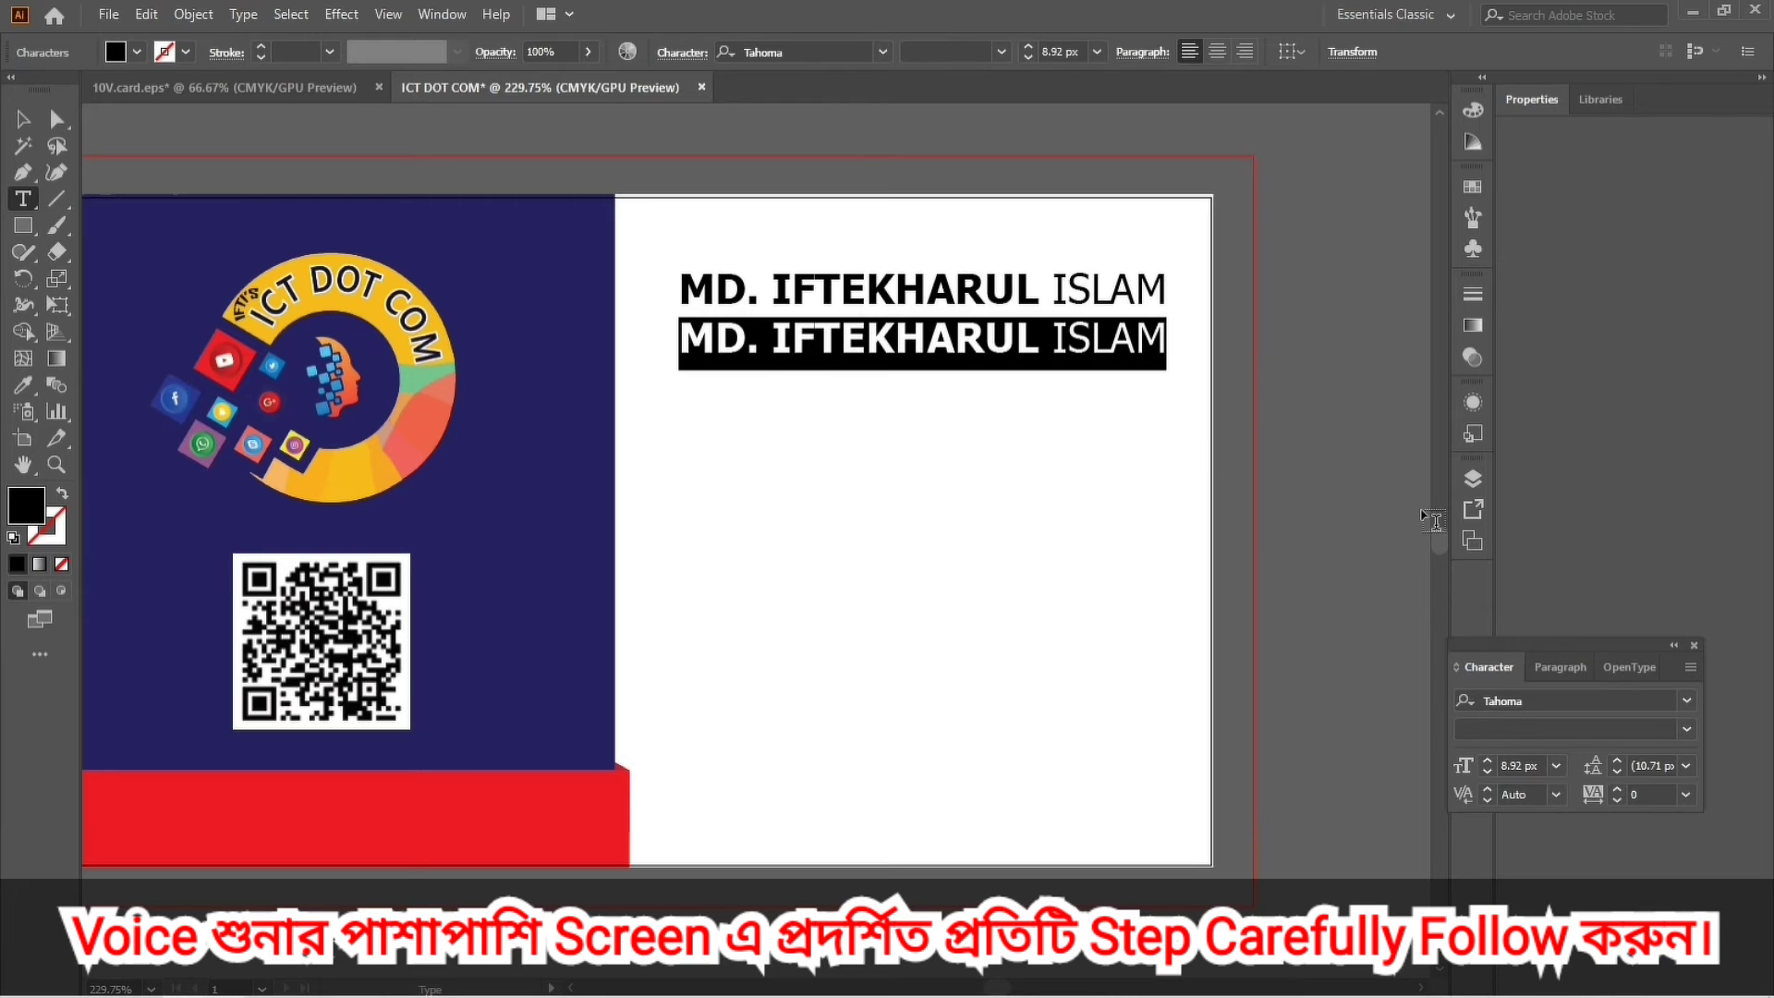
type("DI")
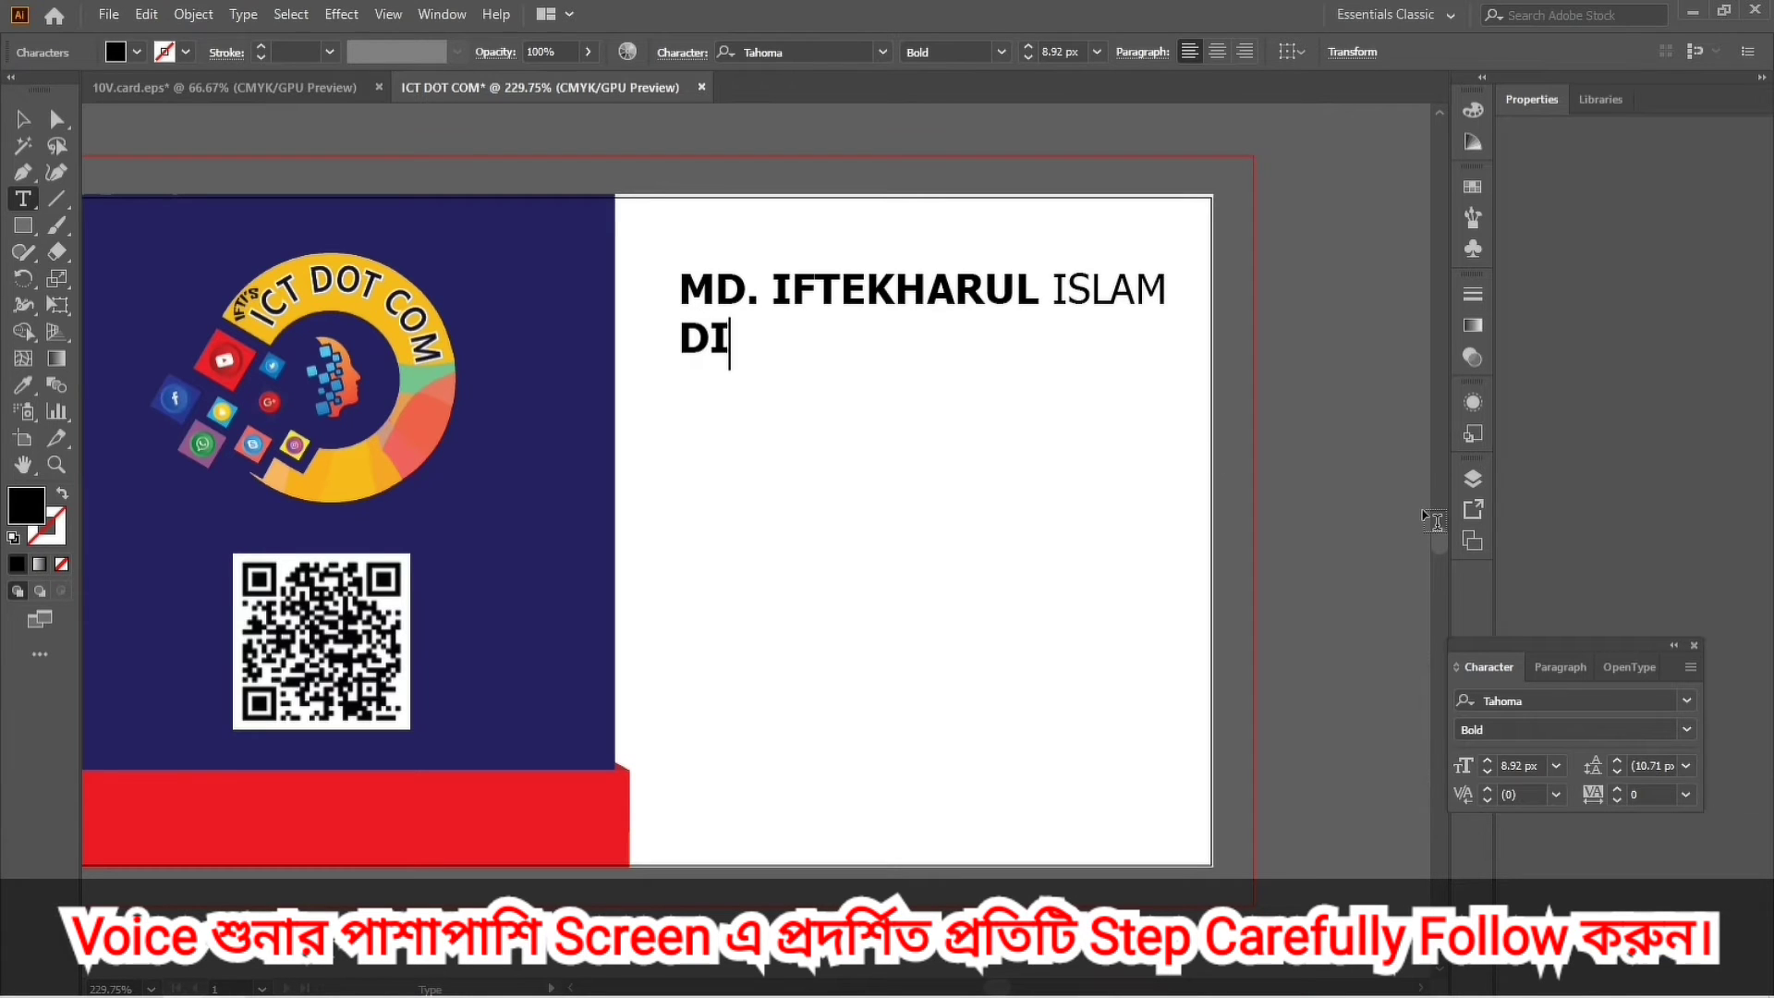
type("REC")
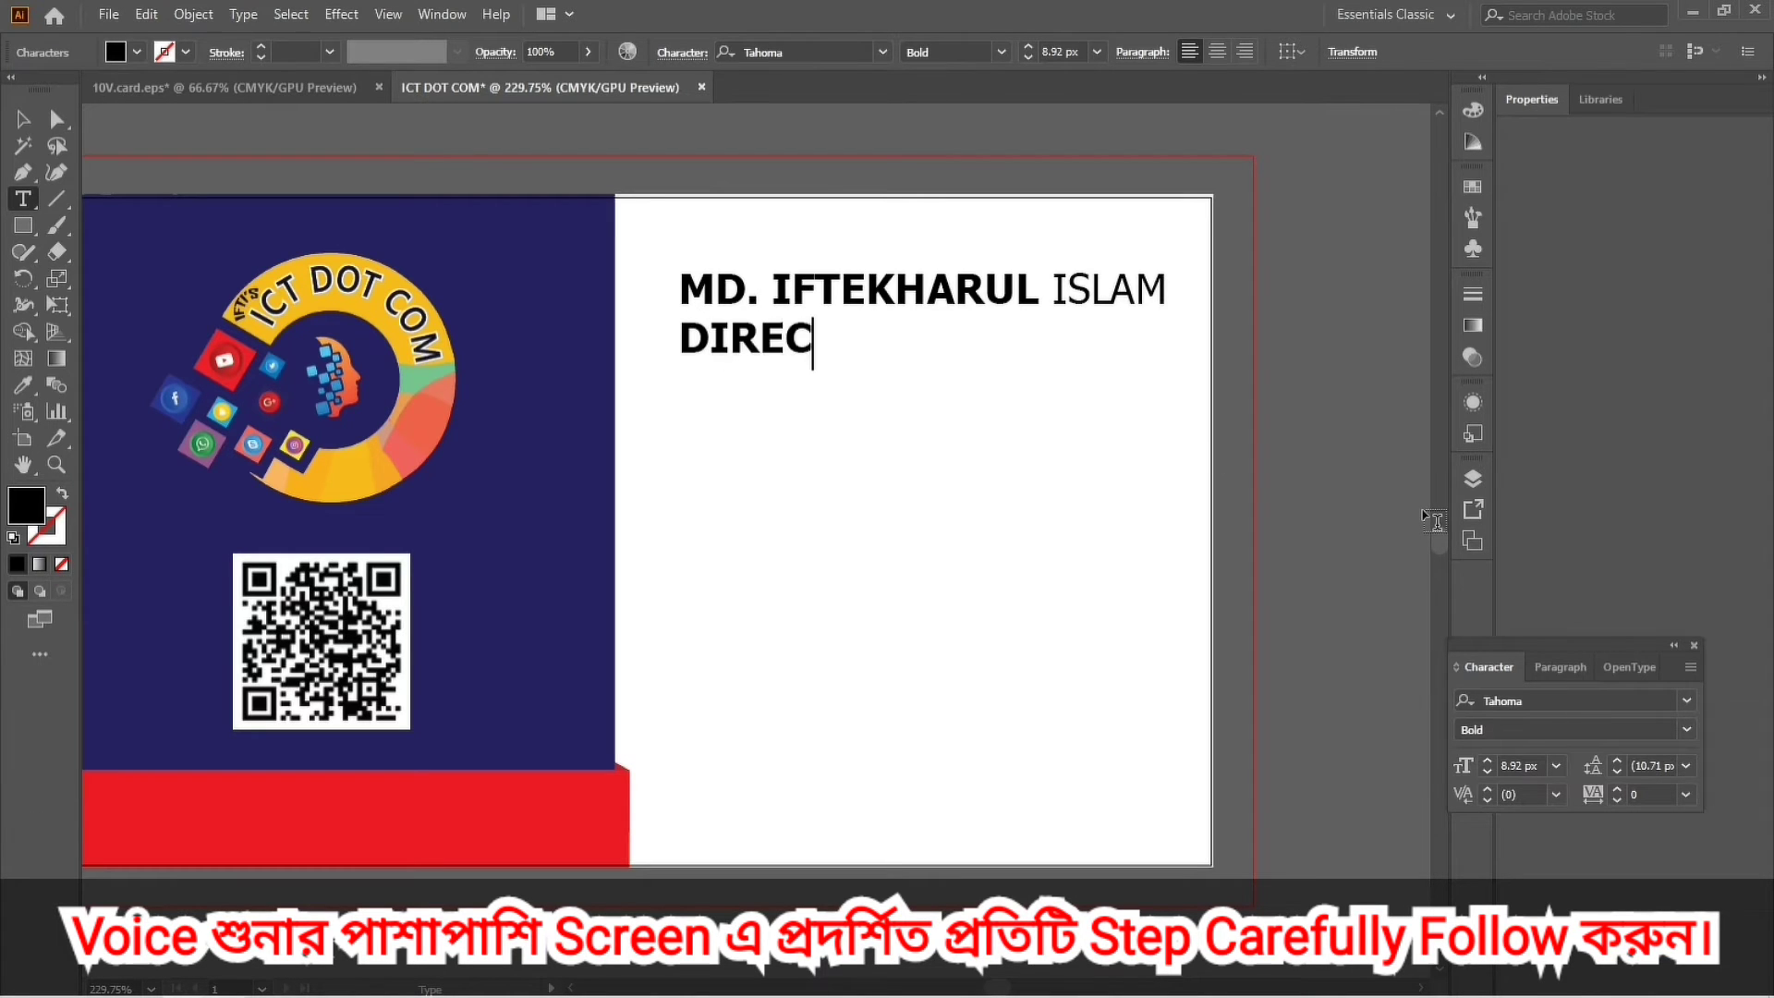
type("TOR")
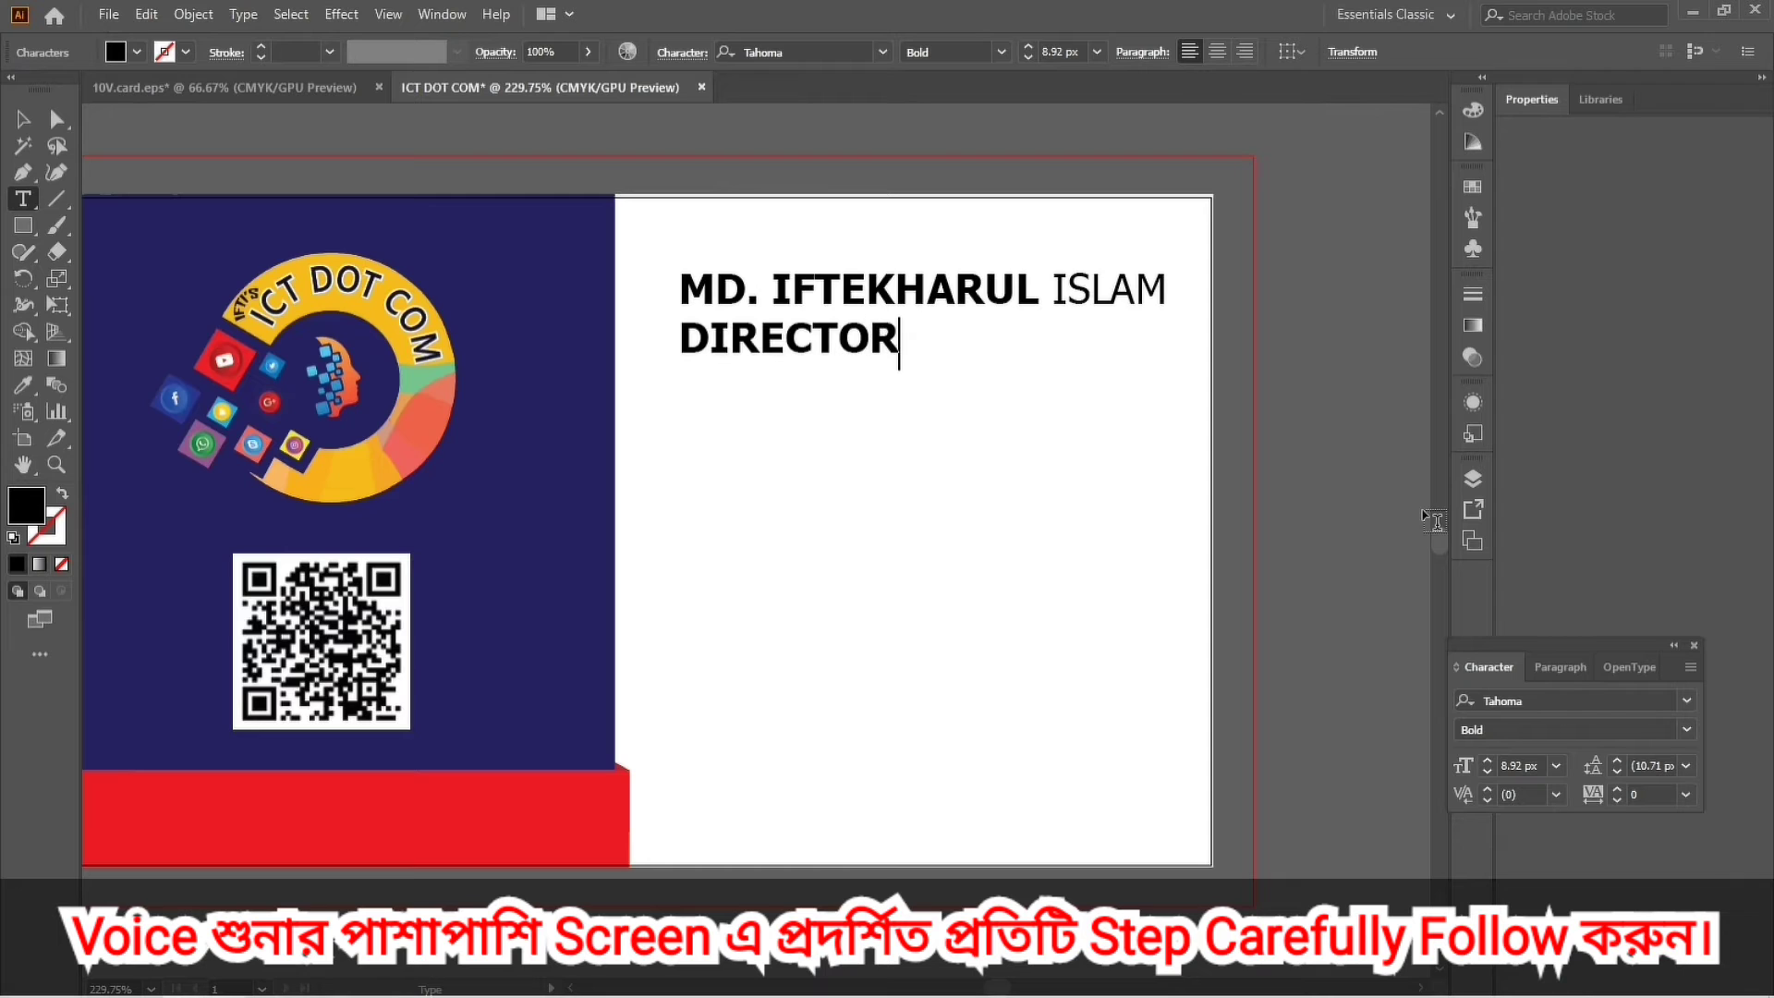
left_click(23, 118)
Set DIRECTOR to Regular weight, scale it to about 6.87 px and nudge it into place.
left_click(1686, 731)
left_click(1500, 753)
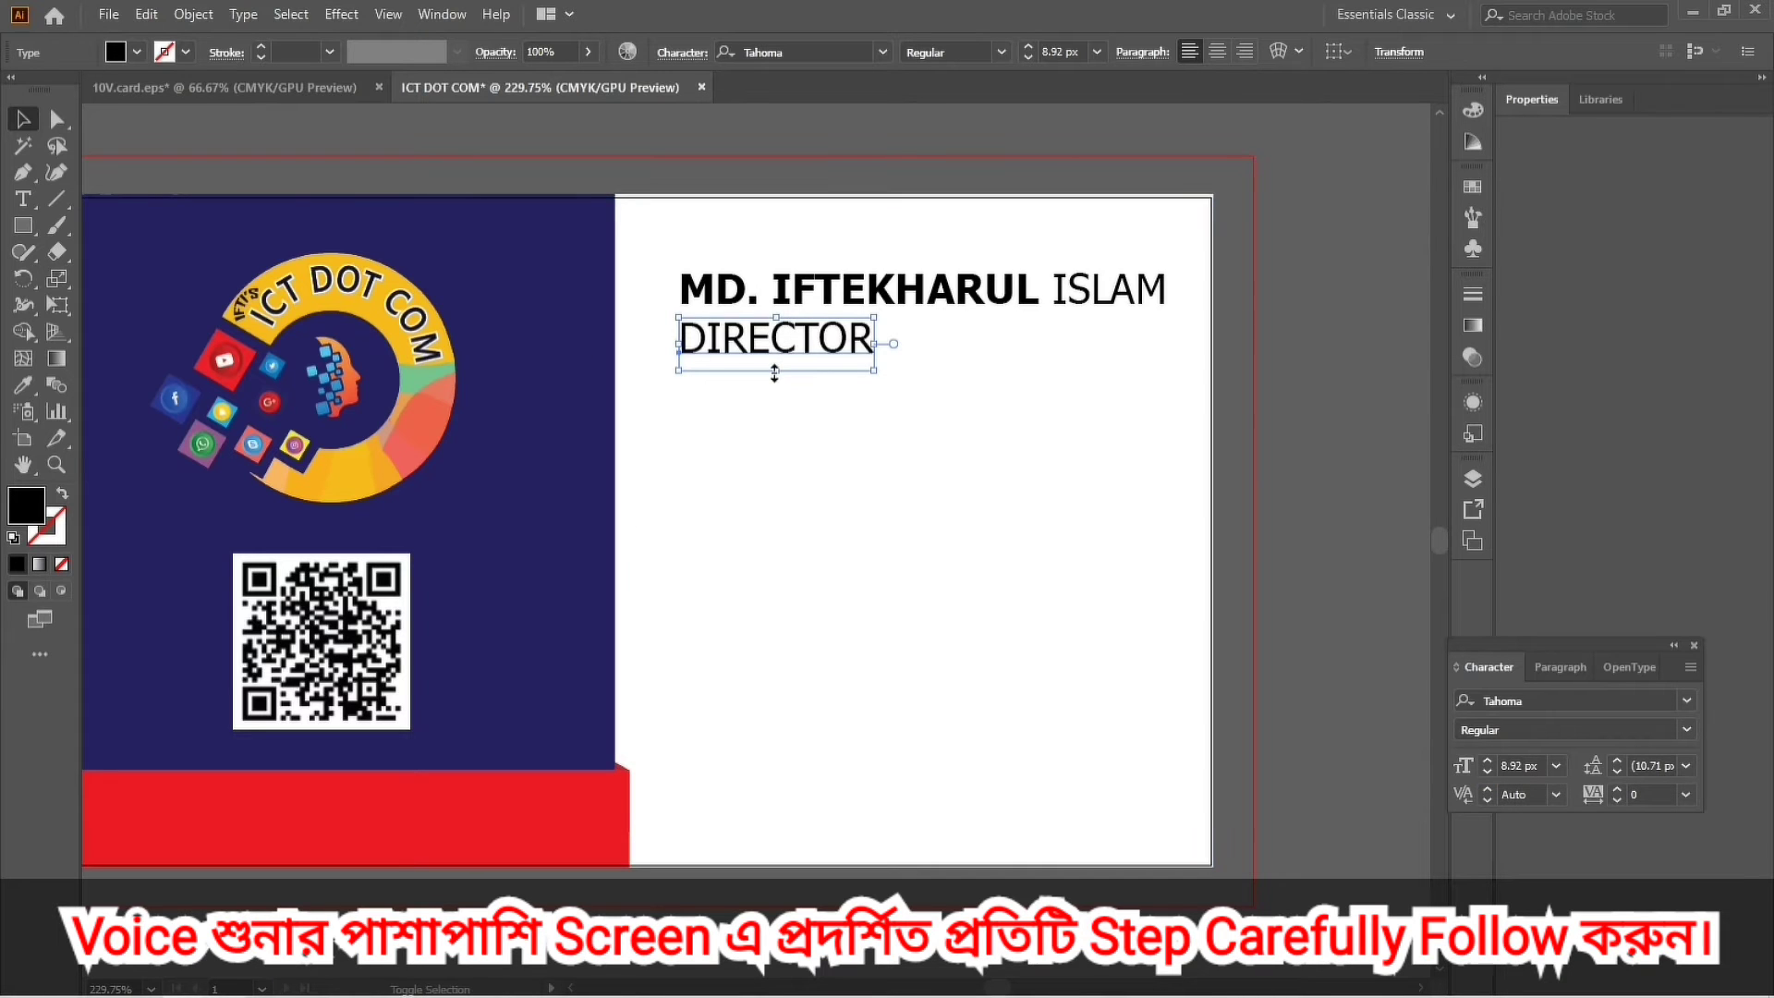
left_click_drag(775, 373, 776, 356)
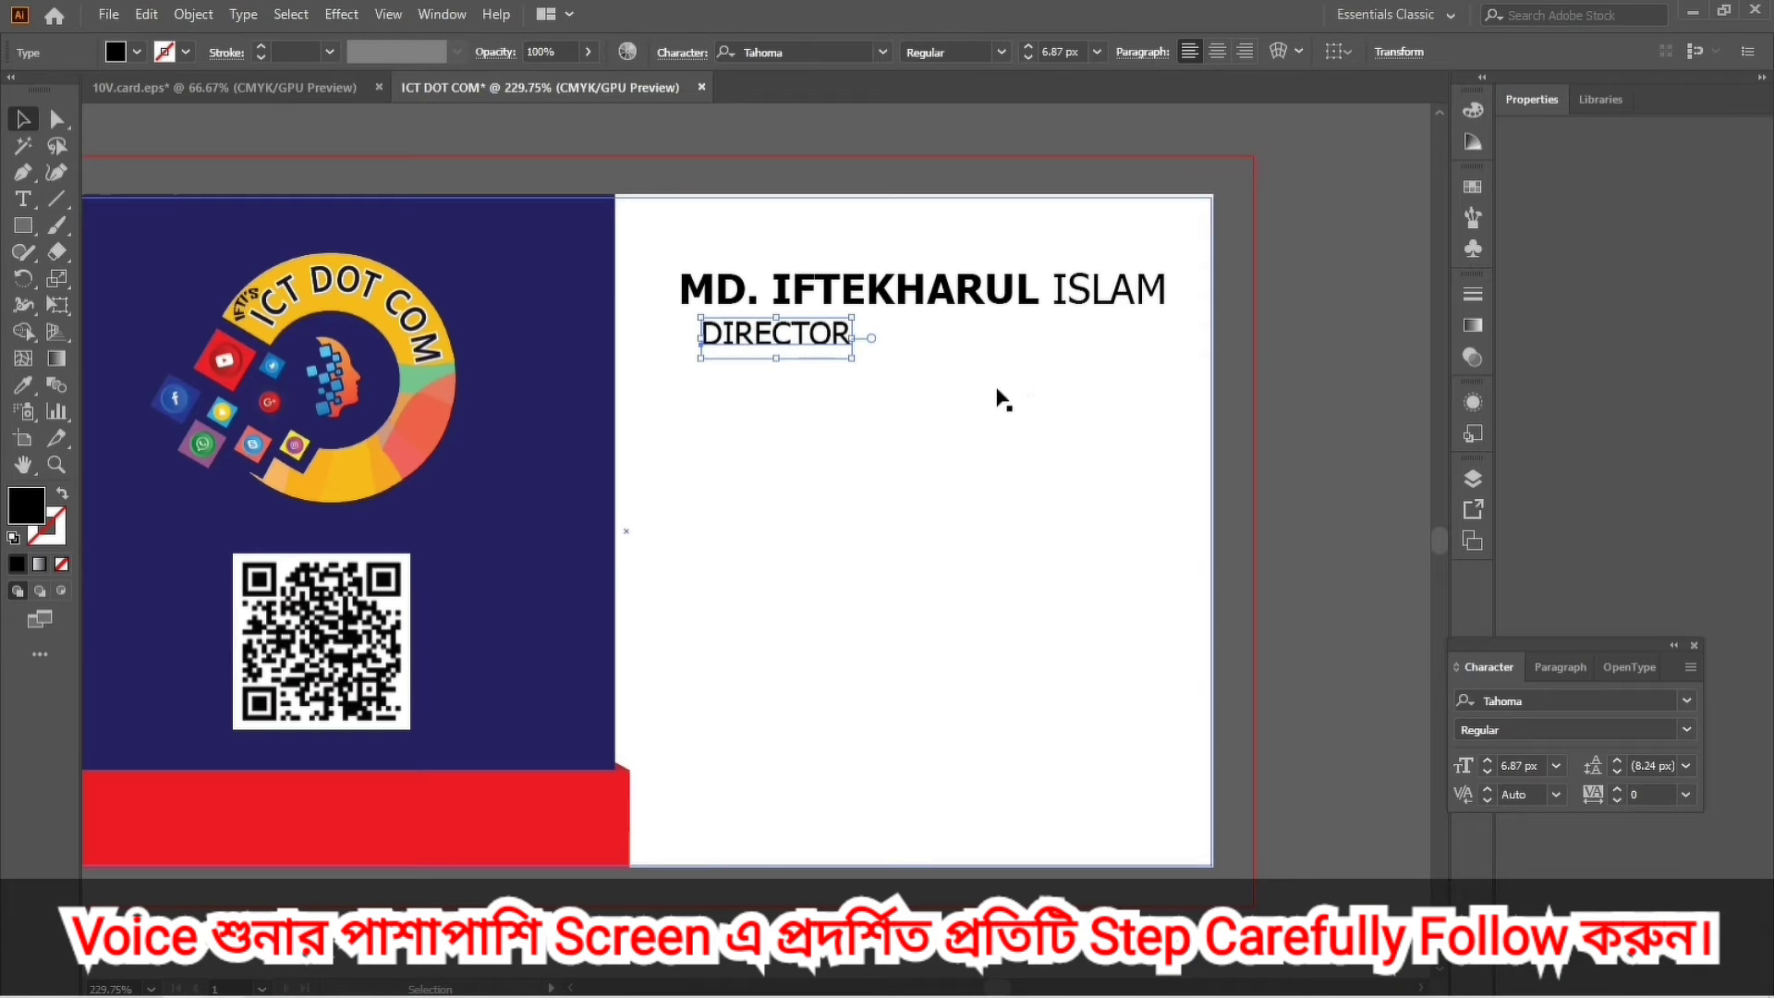
key("Left")
key("Left")
key("Left")
key("Left")
key("Left")
key("Left")
key("Left")
key("Left")
key("Left")
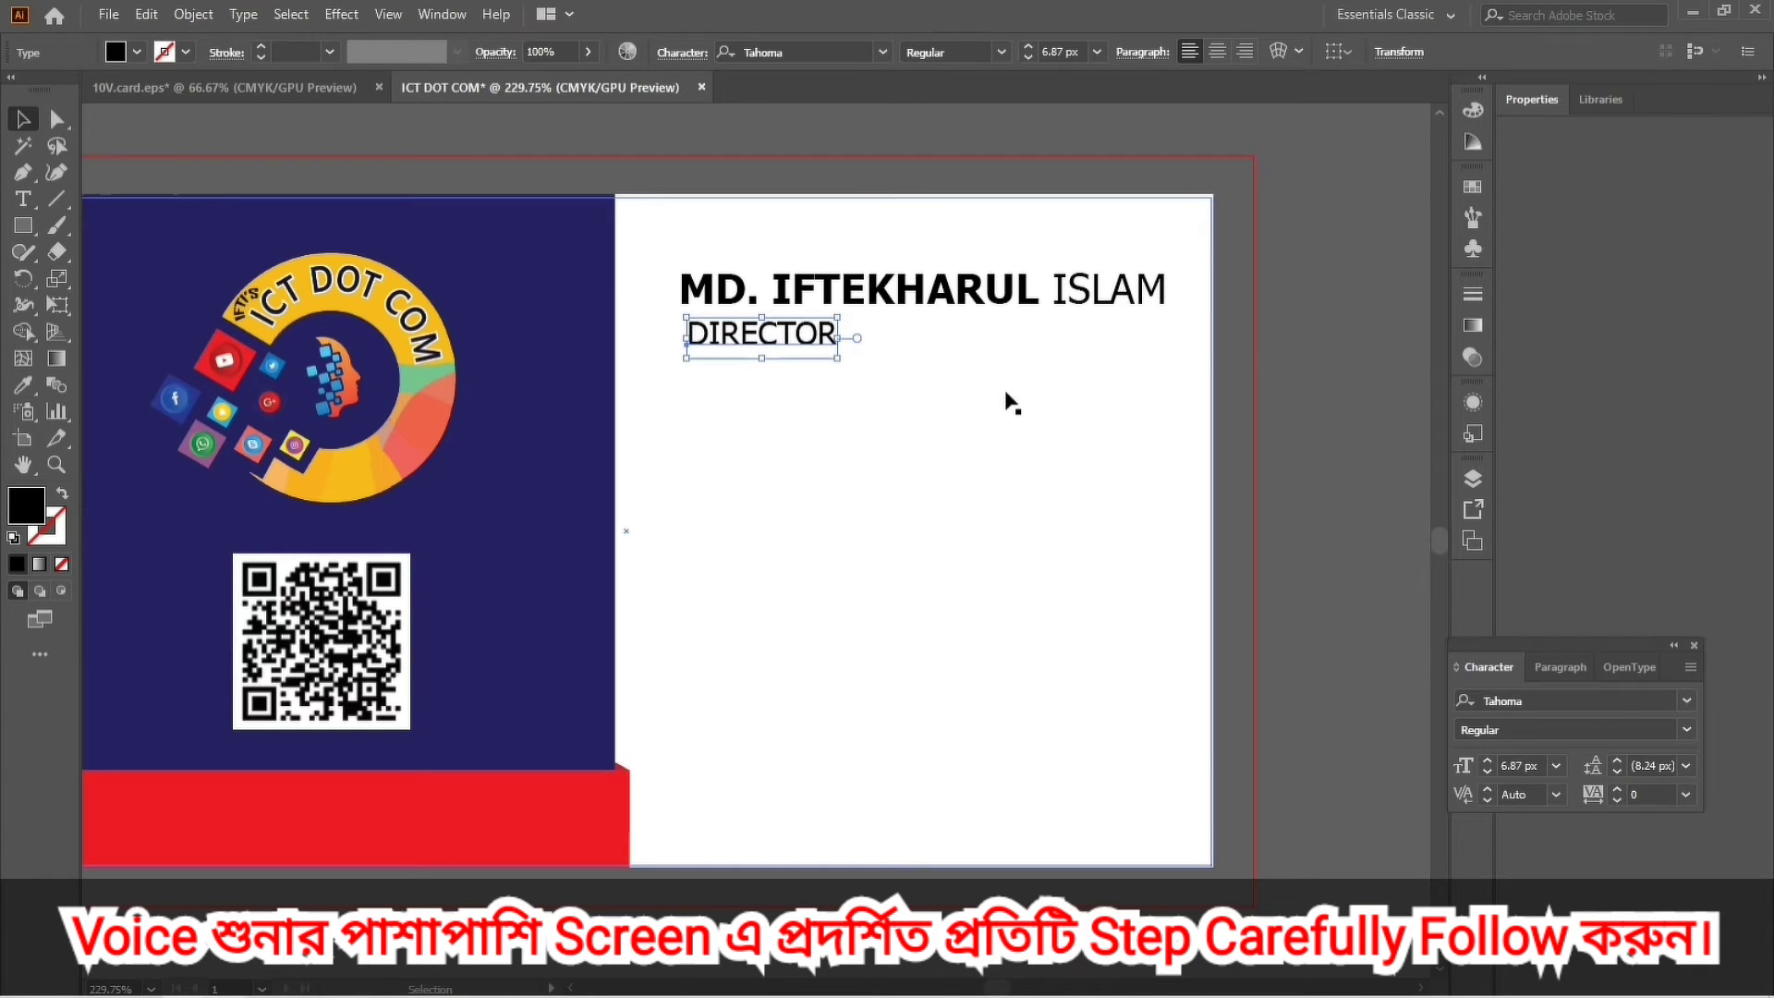
key("Down")
key("Down")
key("Down")
key("Down")
left_click(1356, 405)
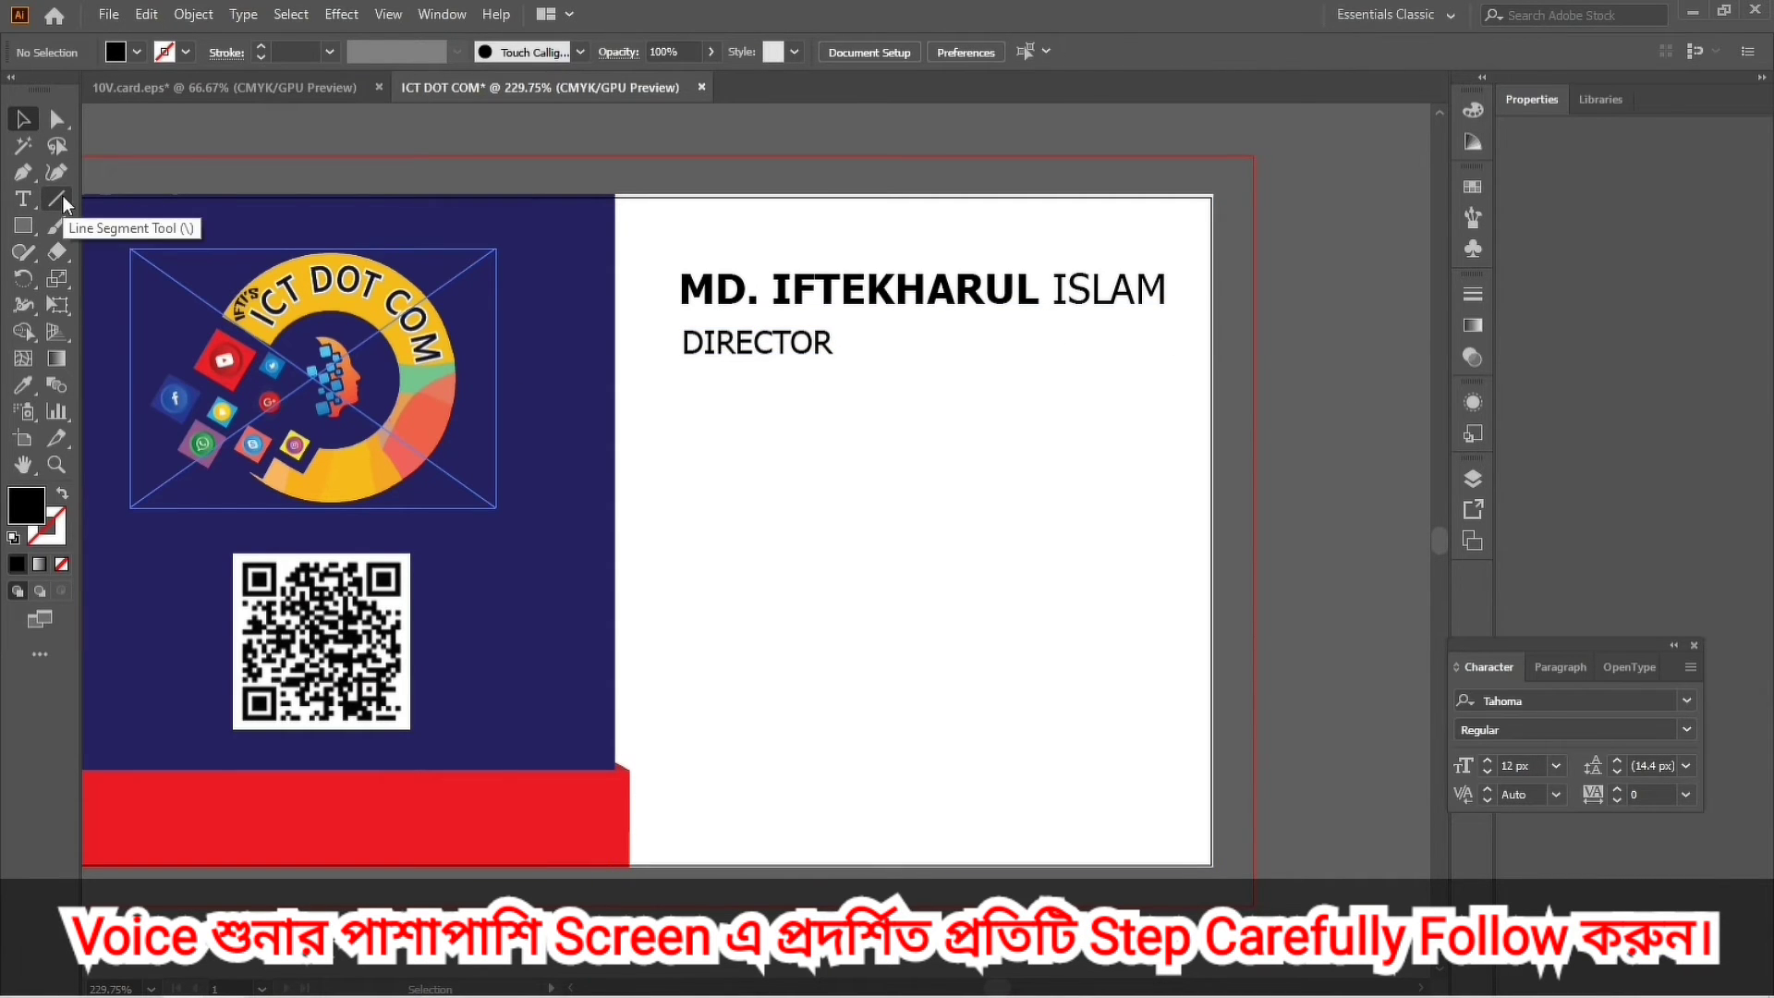
Draw a short line under DIRECTOR and give it a red stroke.
left_click(61, 198)
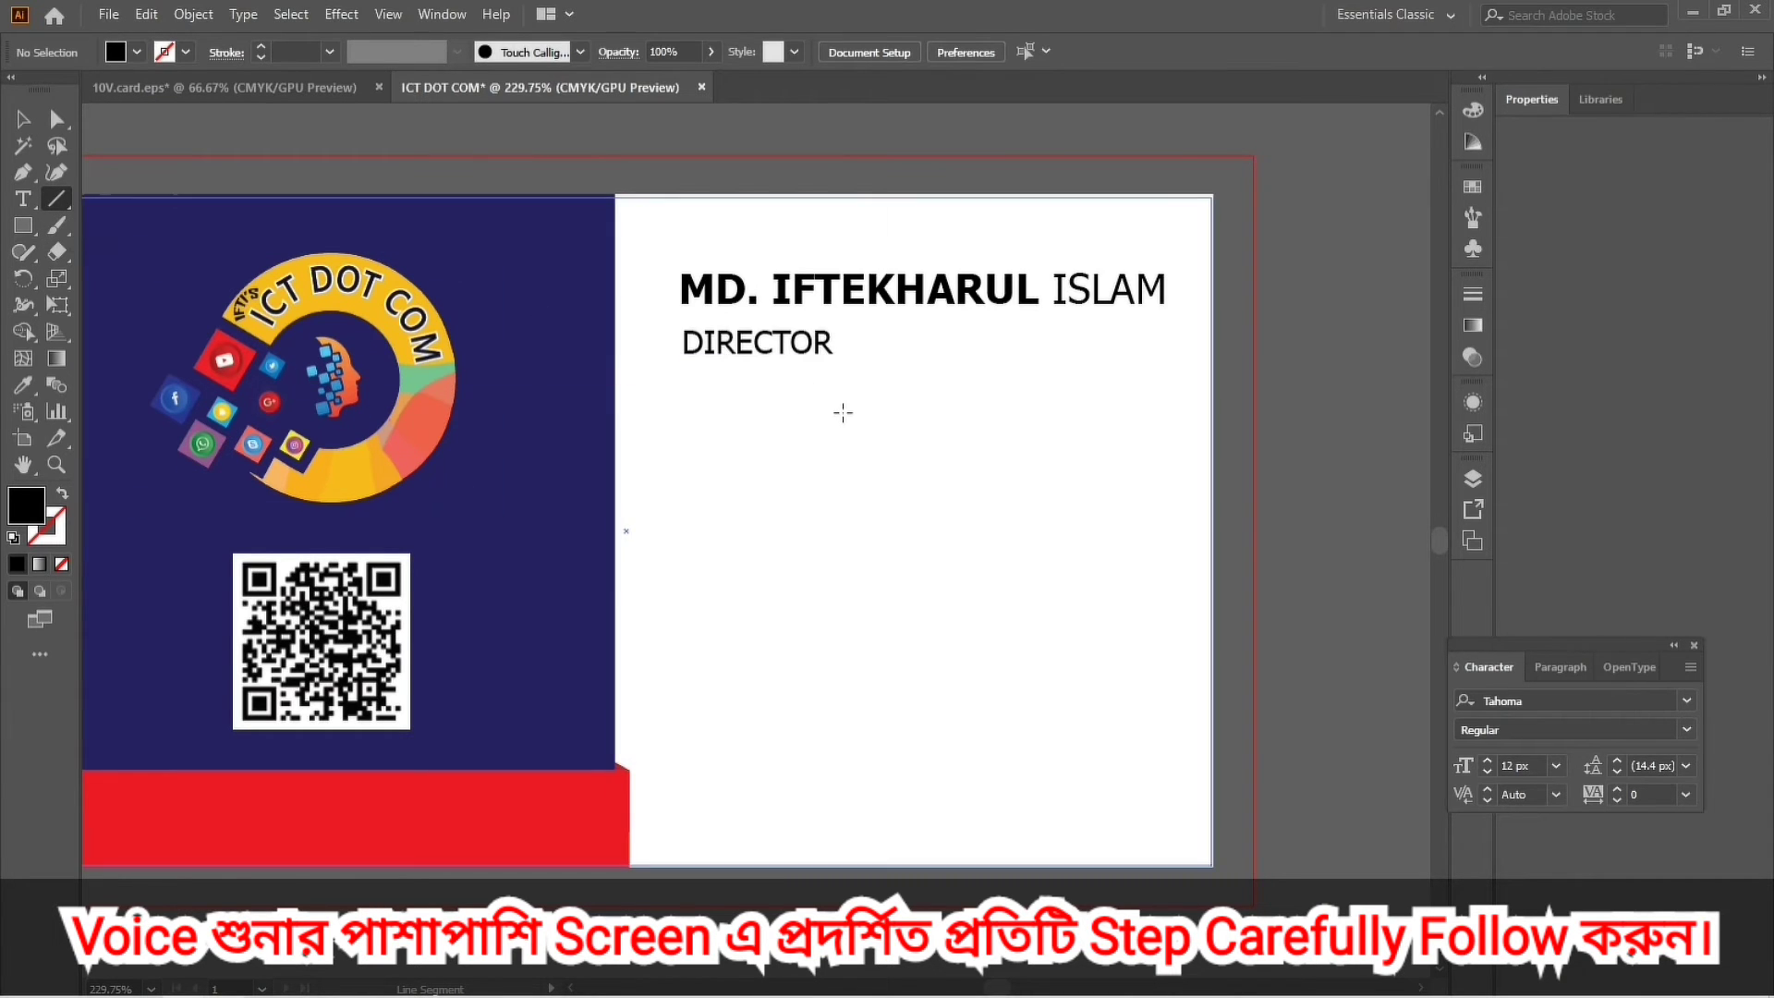
left_click_drag(679, 302, 1009, 371)
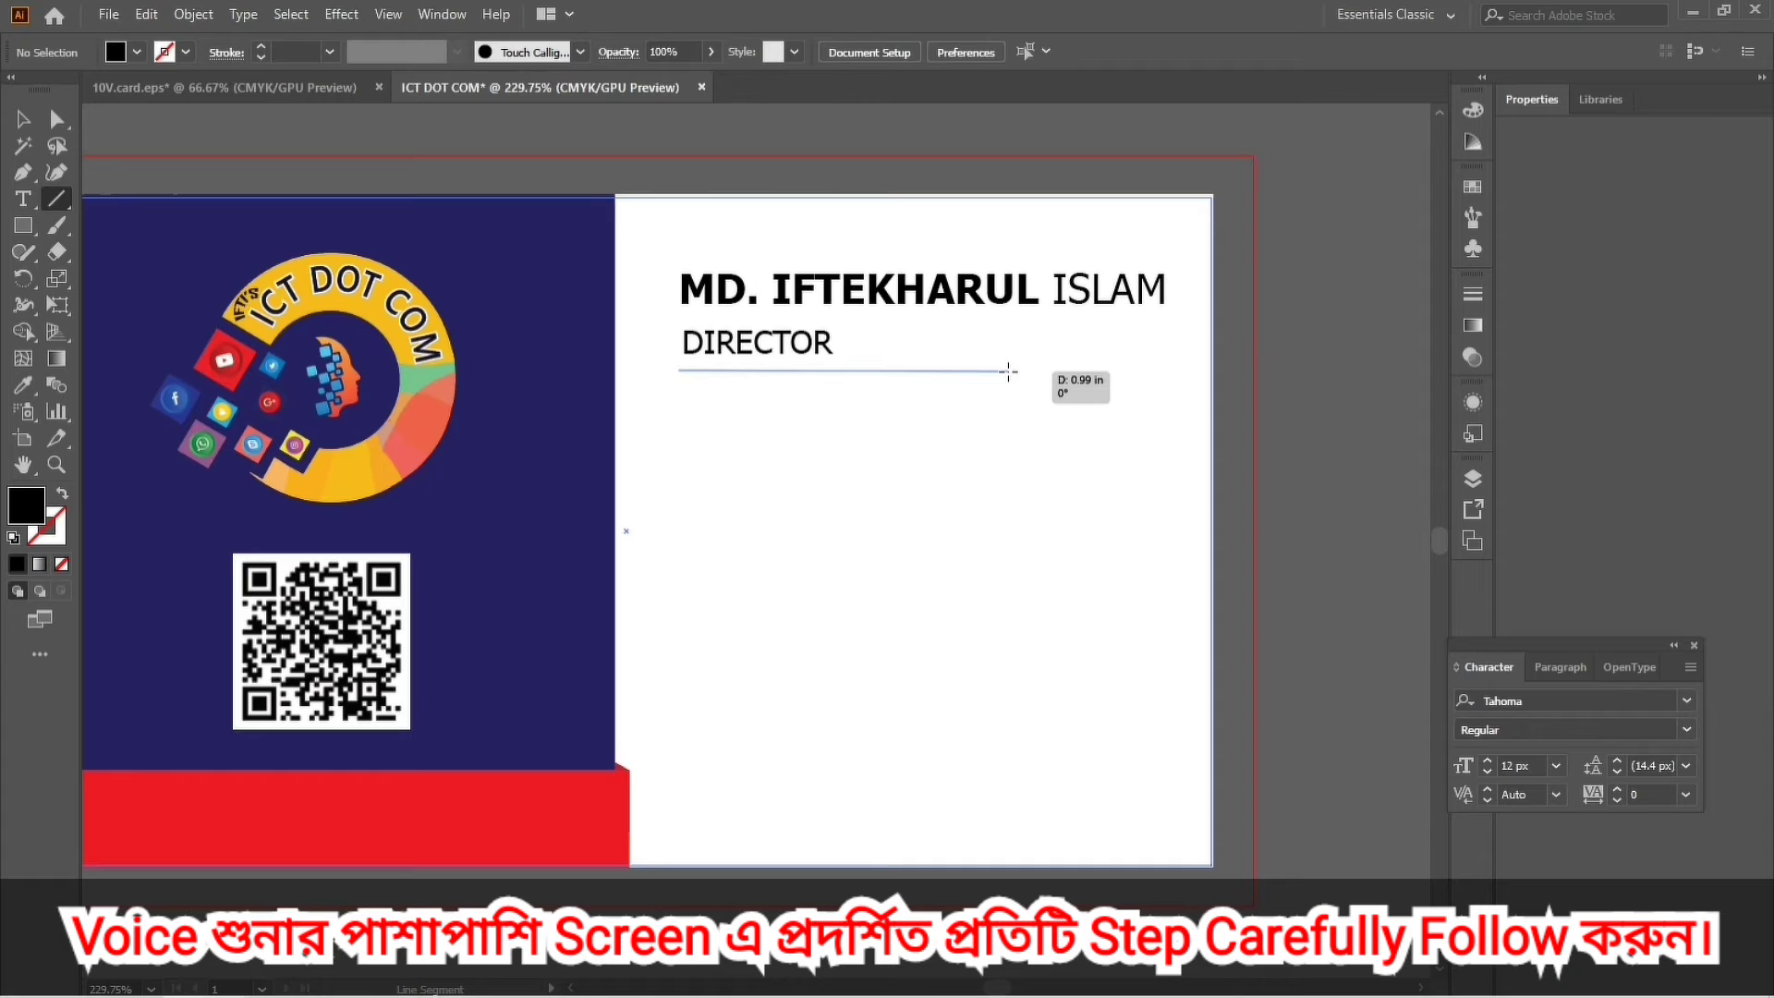
left_click_drag(1009, 372, 961, 371)
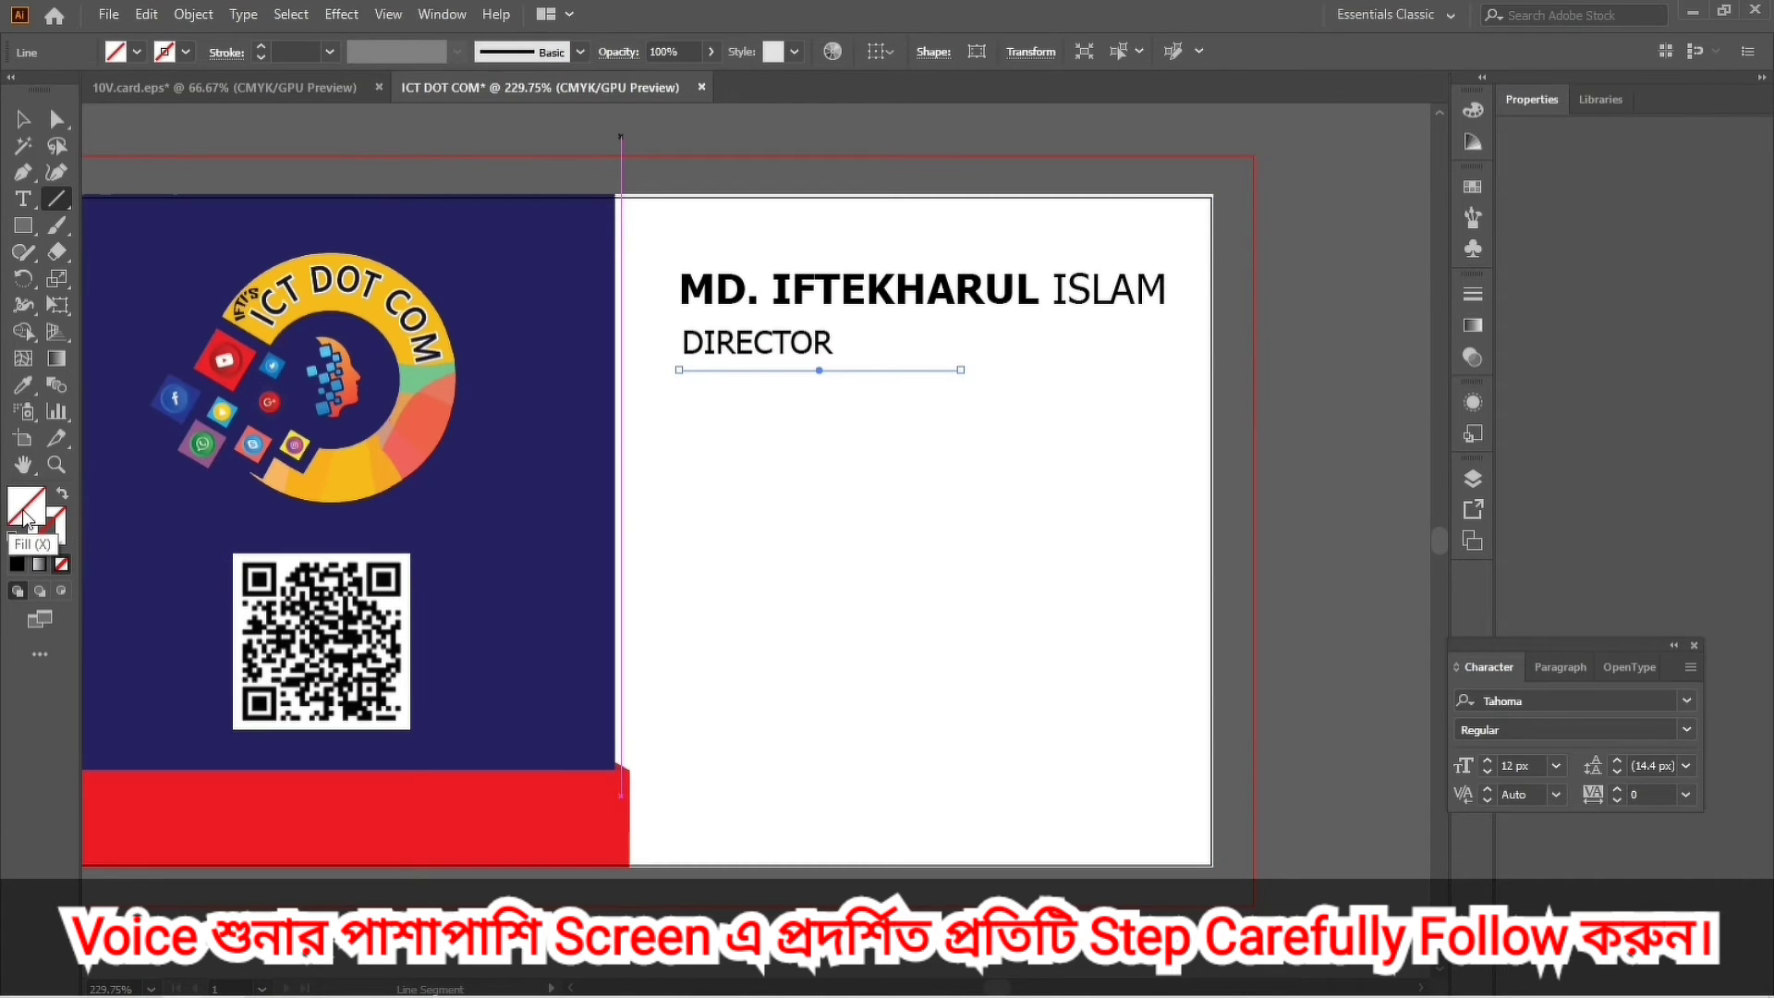
left_click(1473, 186)
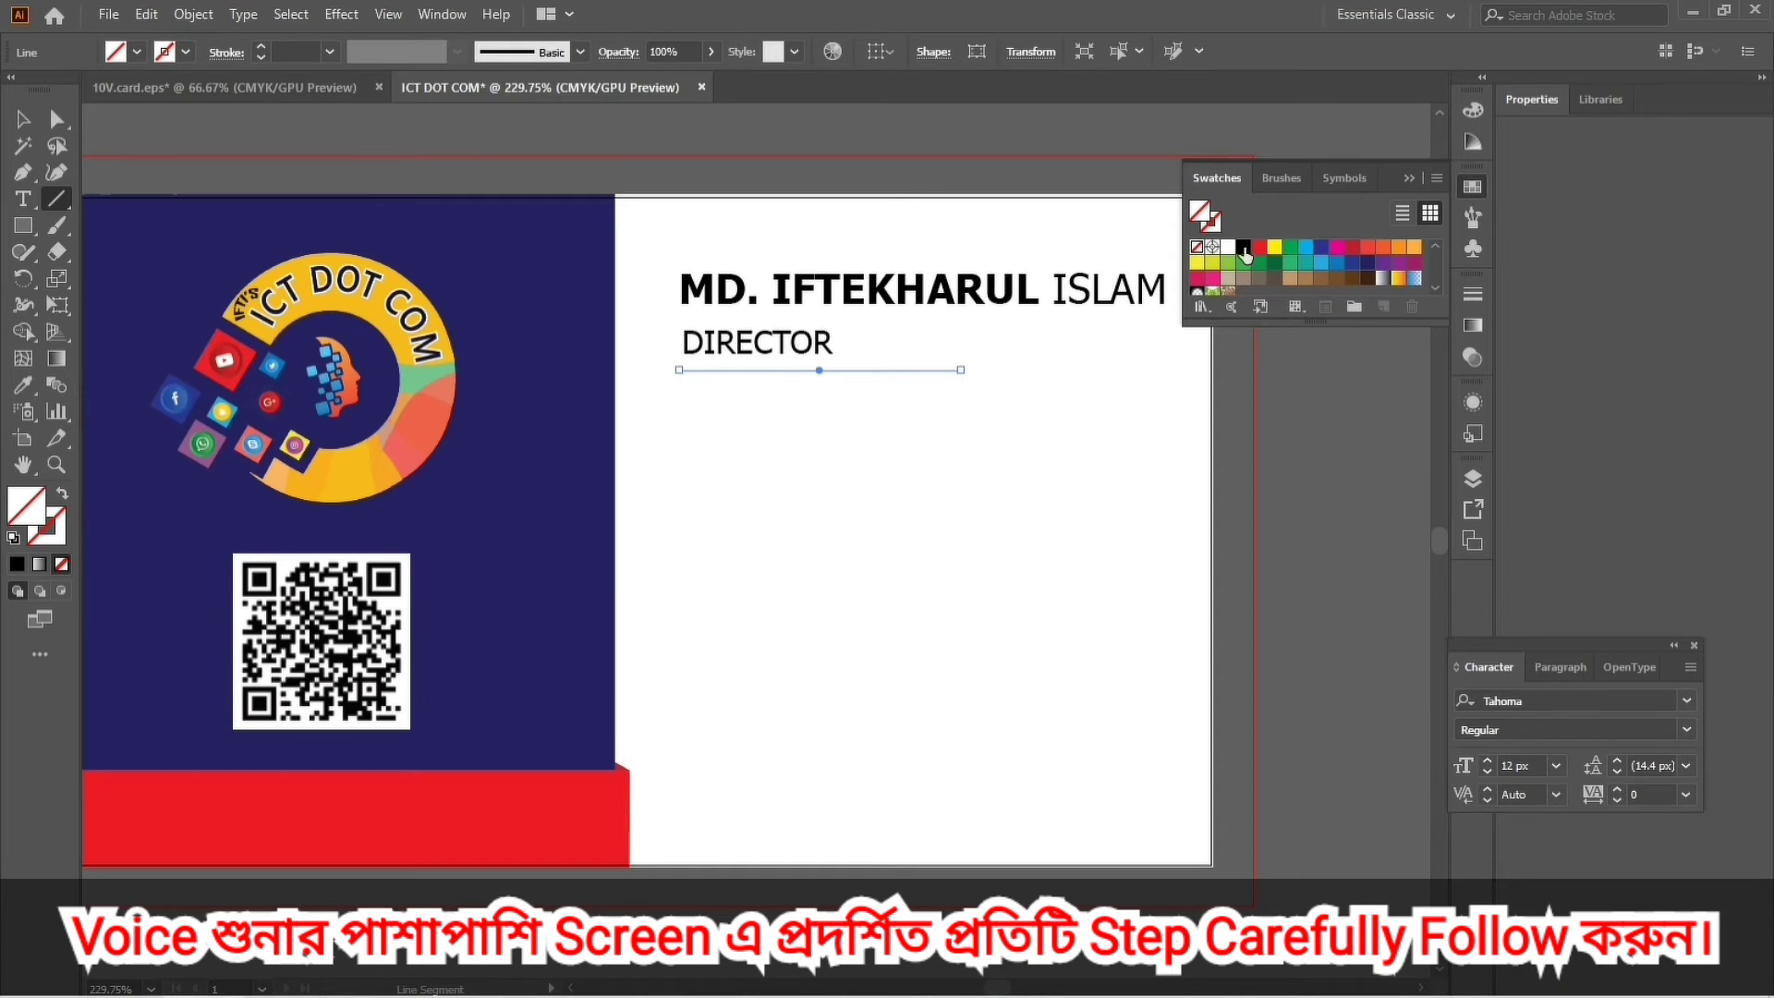
left_click(1260, 248)
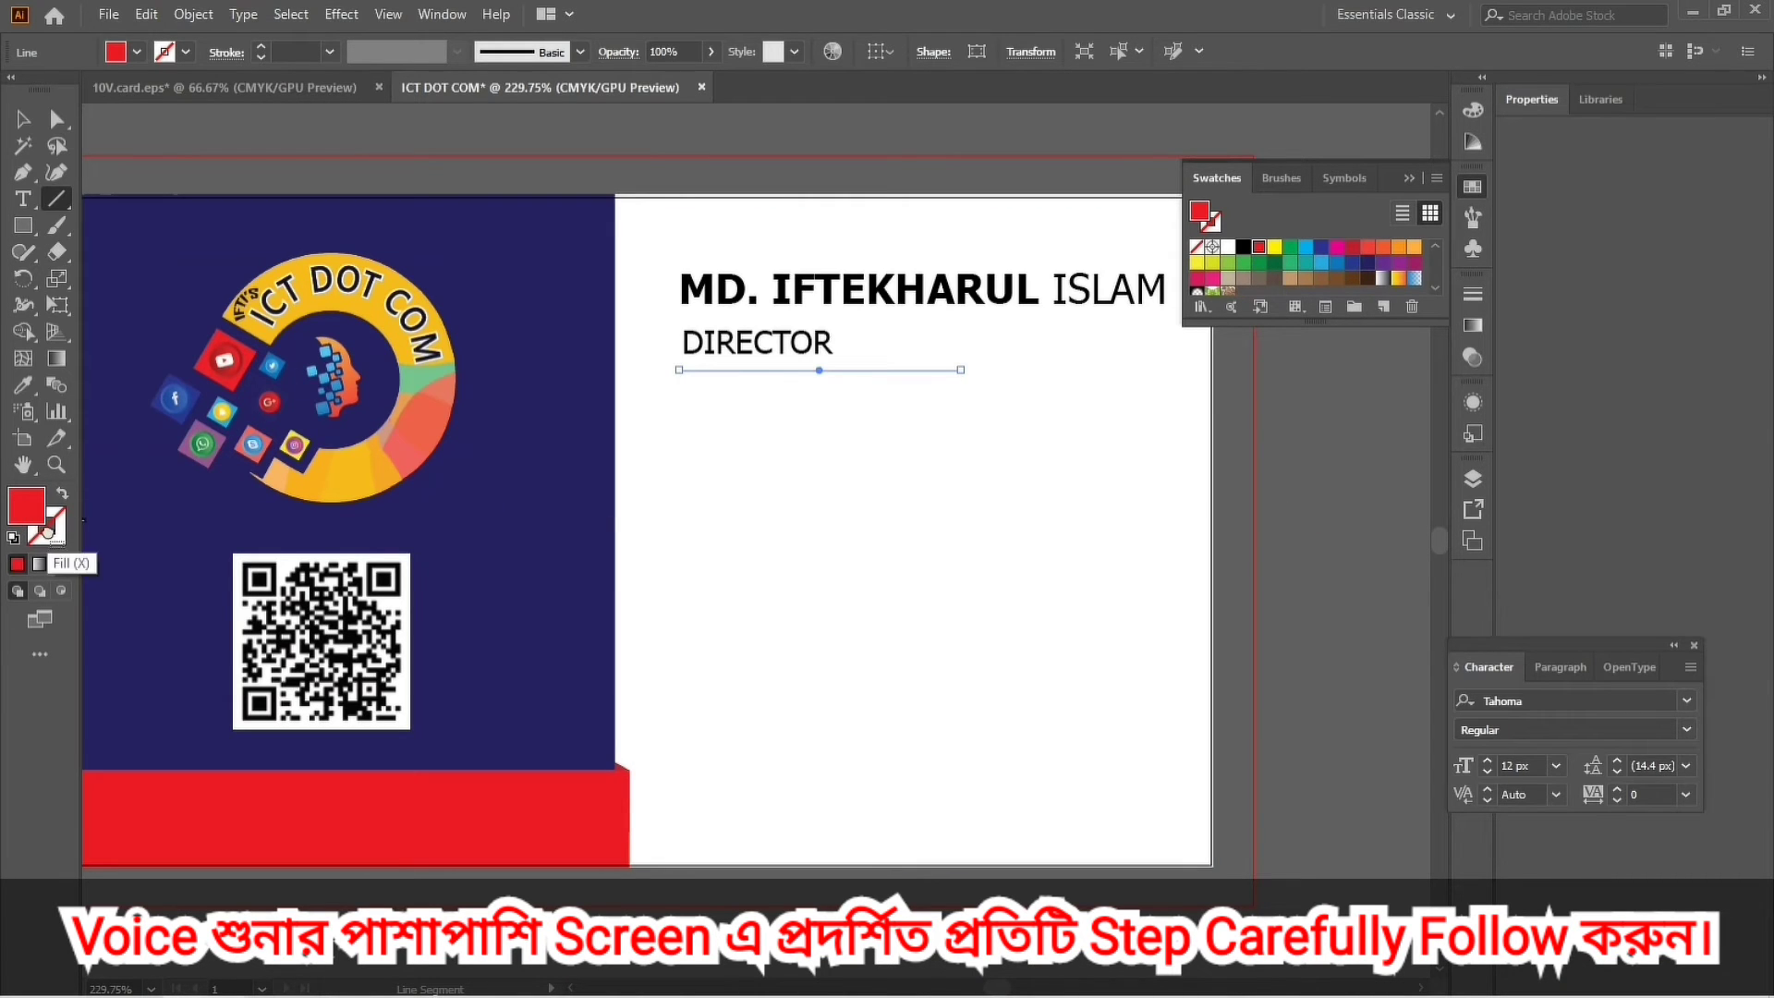
left_click_drag(37, 517, 62, 545)
Zoom out and pan to show the whole card alongside the nearby artwork.
left_click(24, 118)
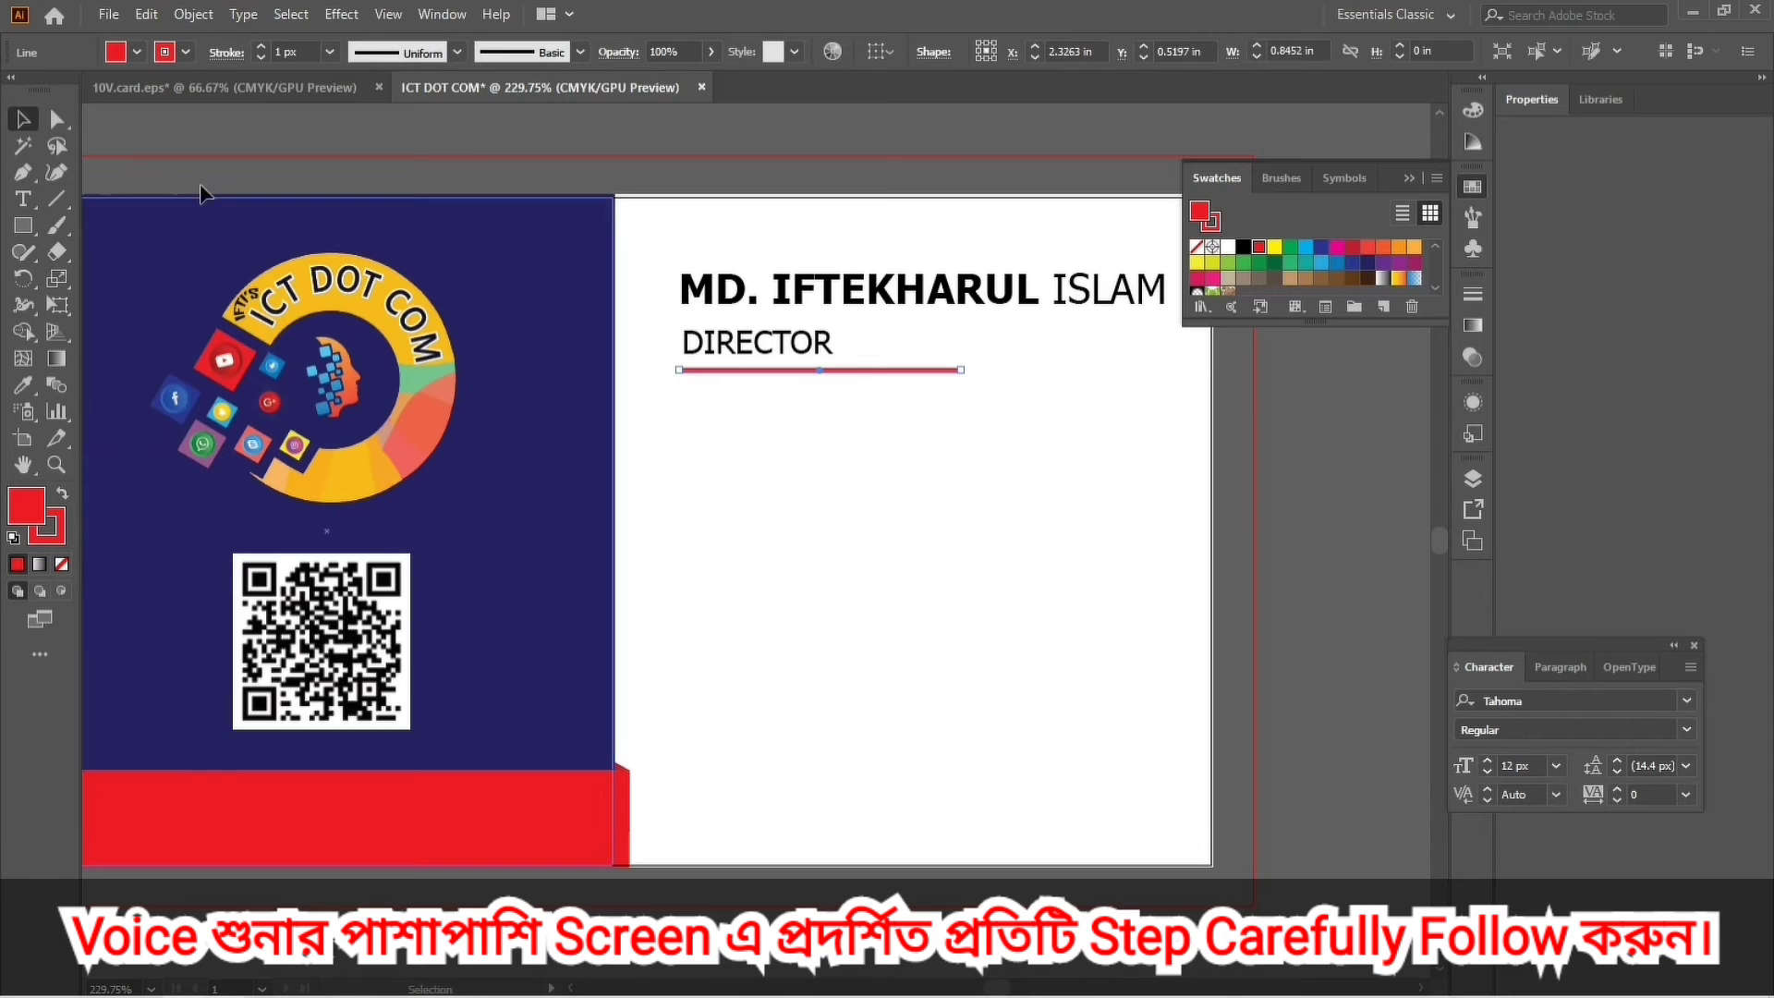
left_click(1348, 482)
key("a")
key("space")
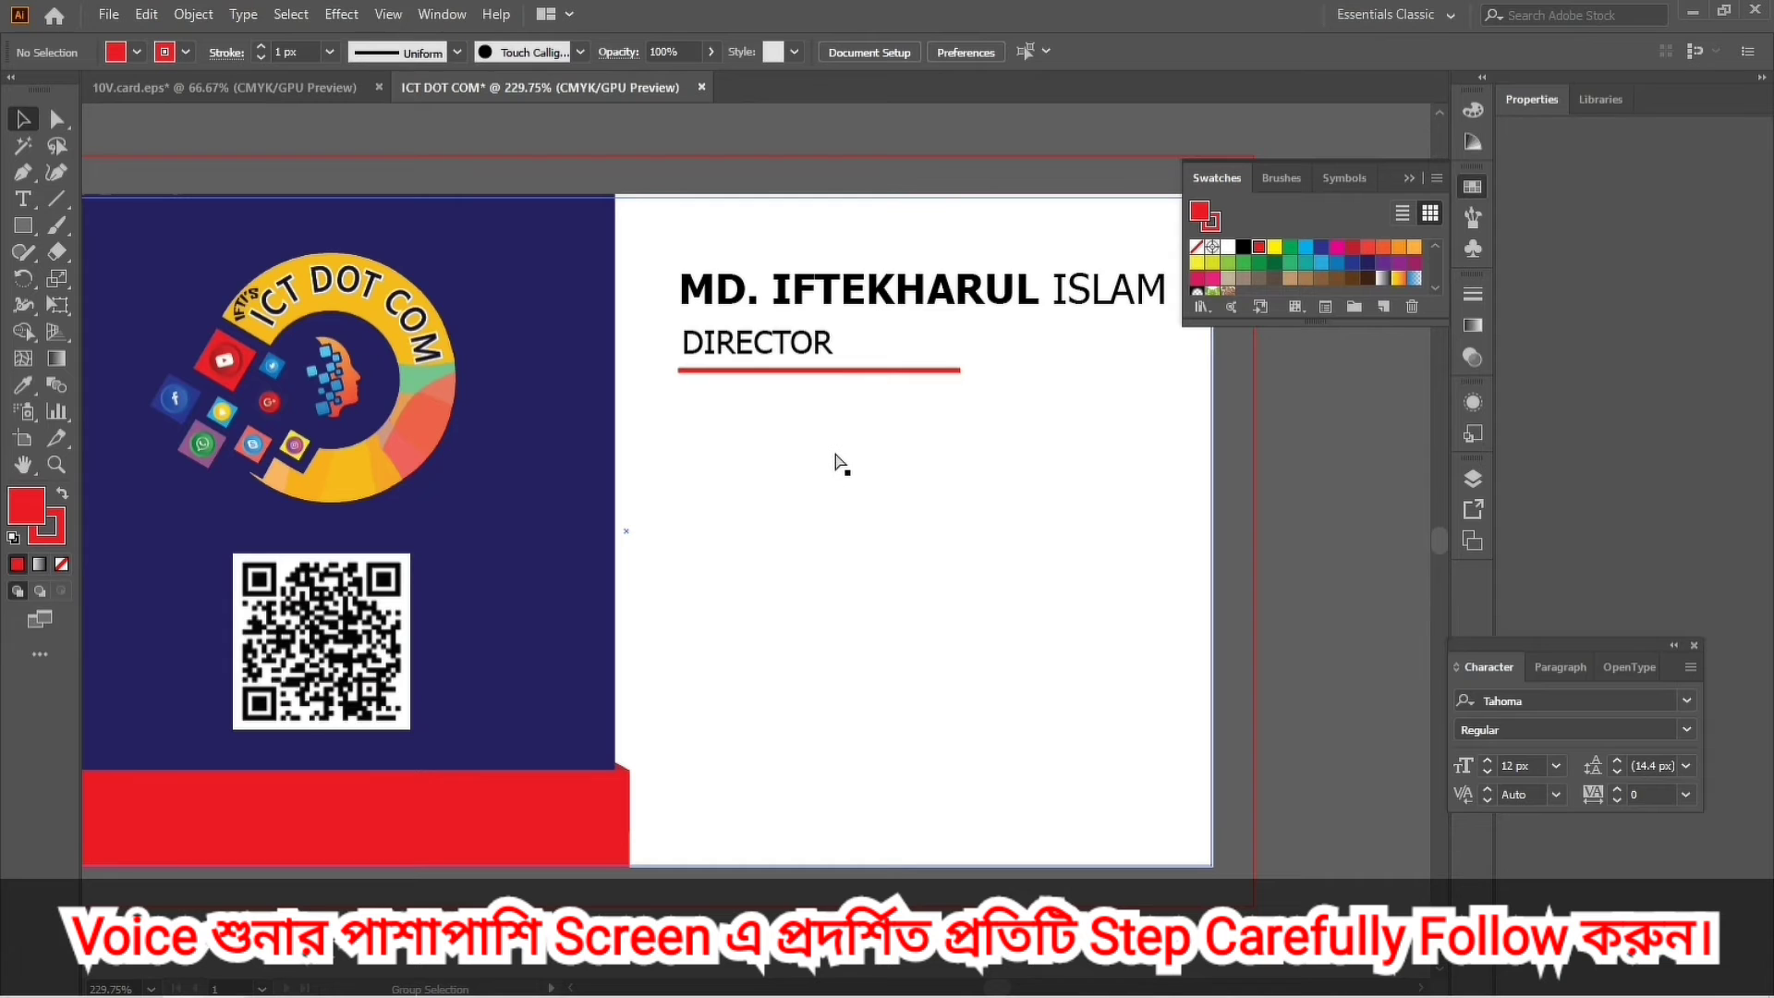
scroll(847, 477, "down", 3)
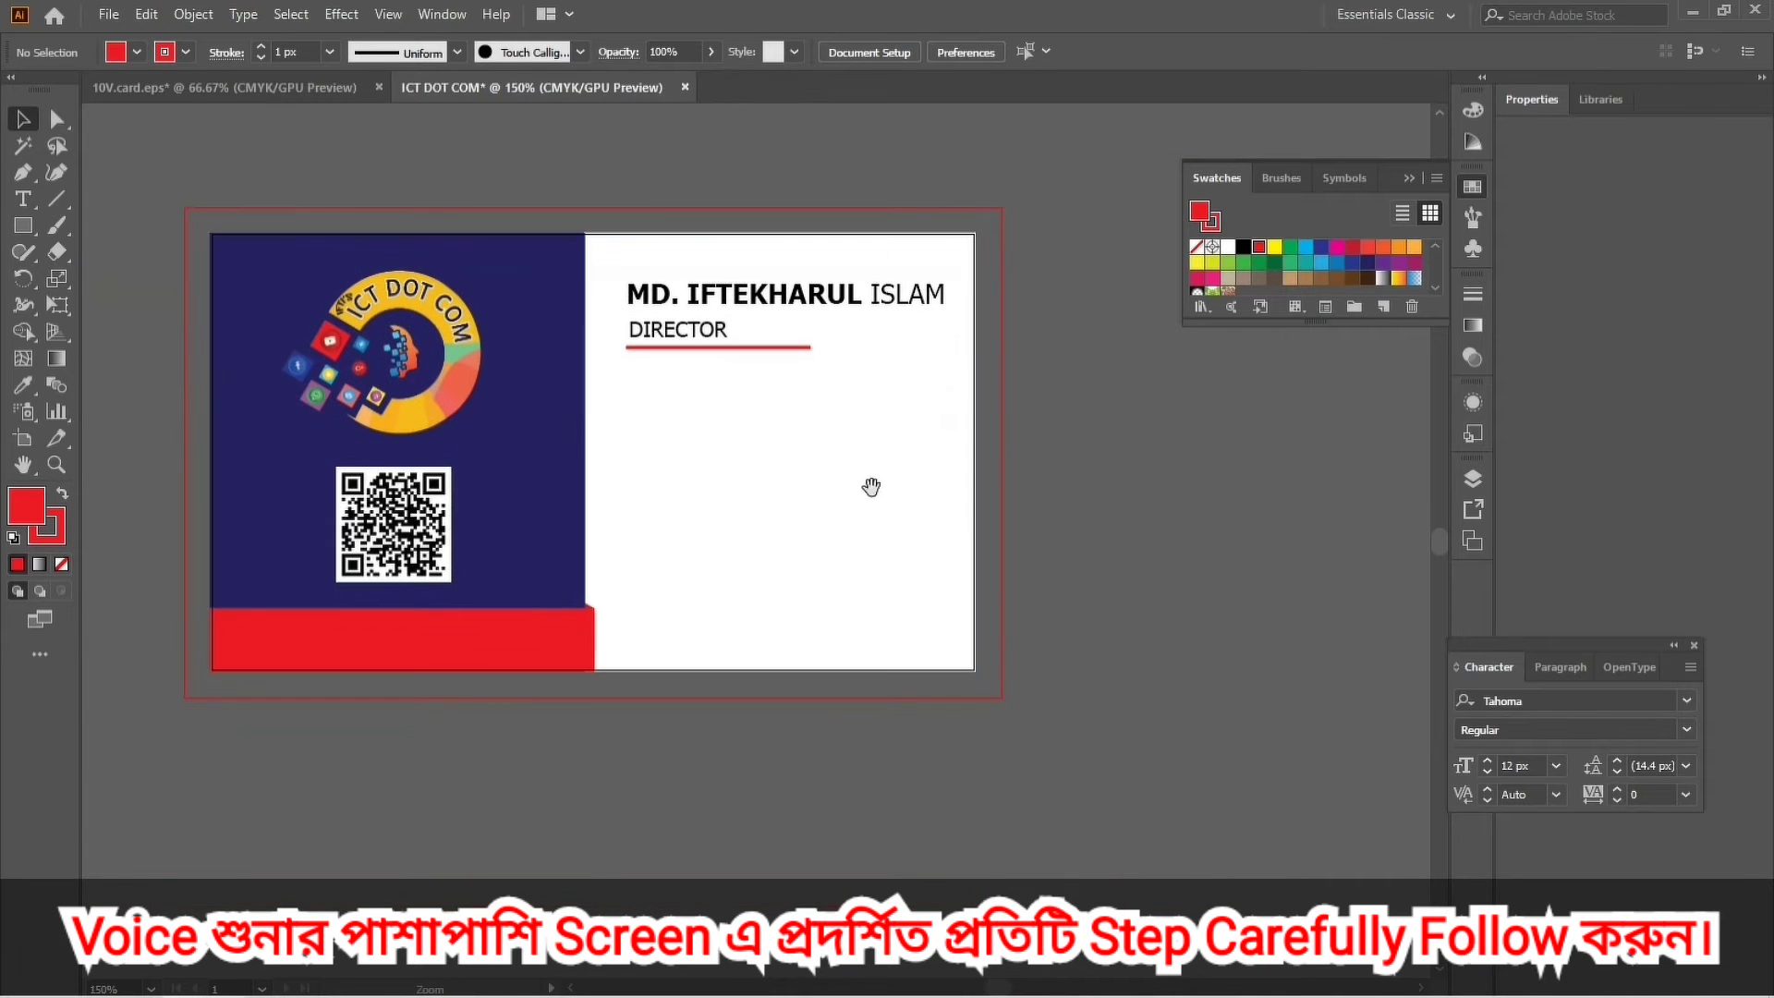
scroll(813, 487, "down", 2)
left_click_drag(765, 475, 849, 441)
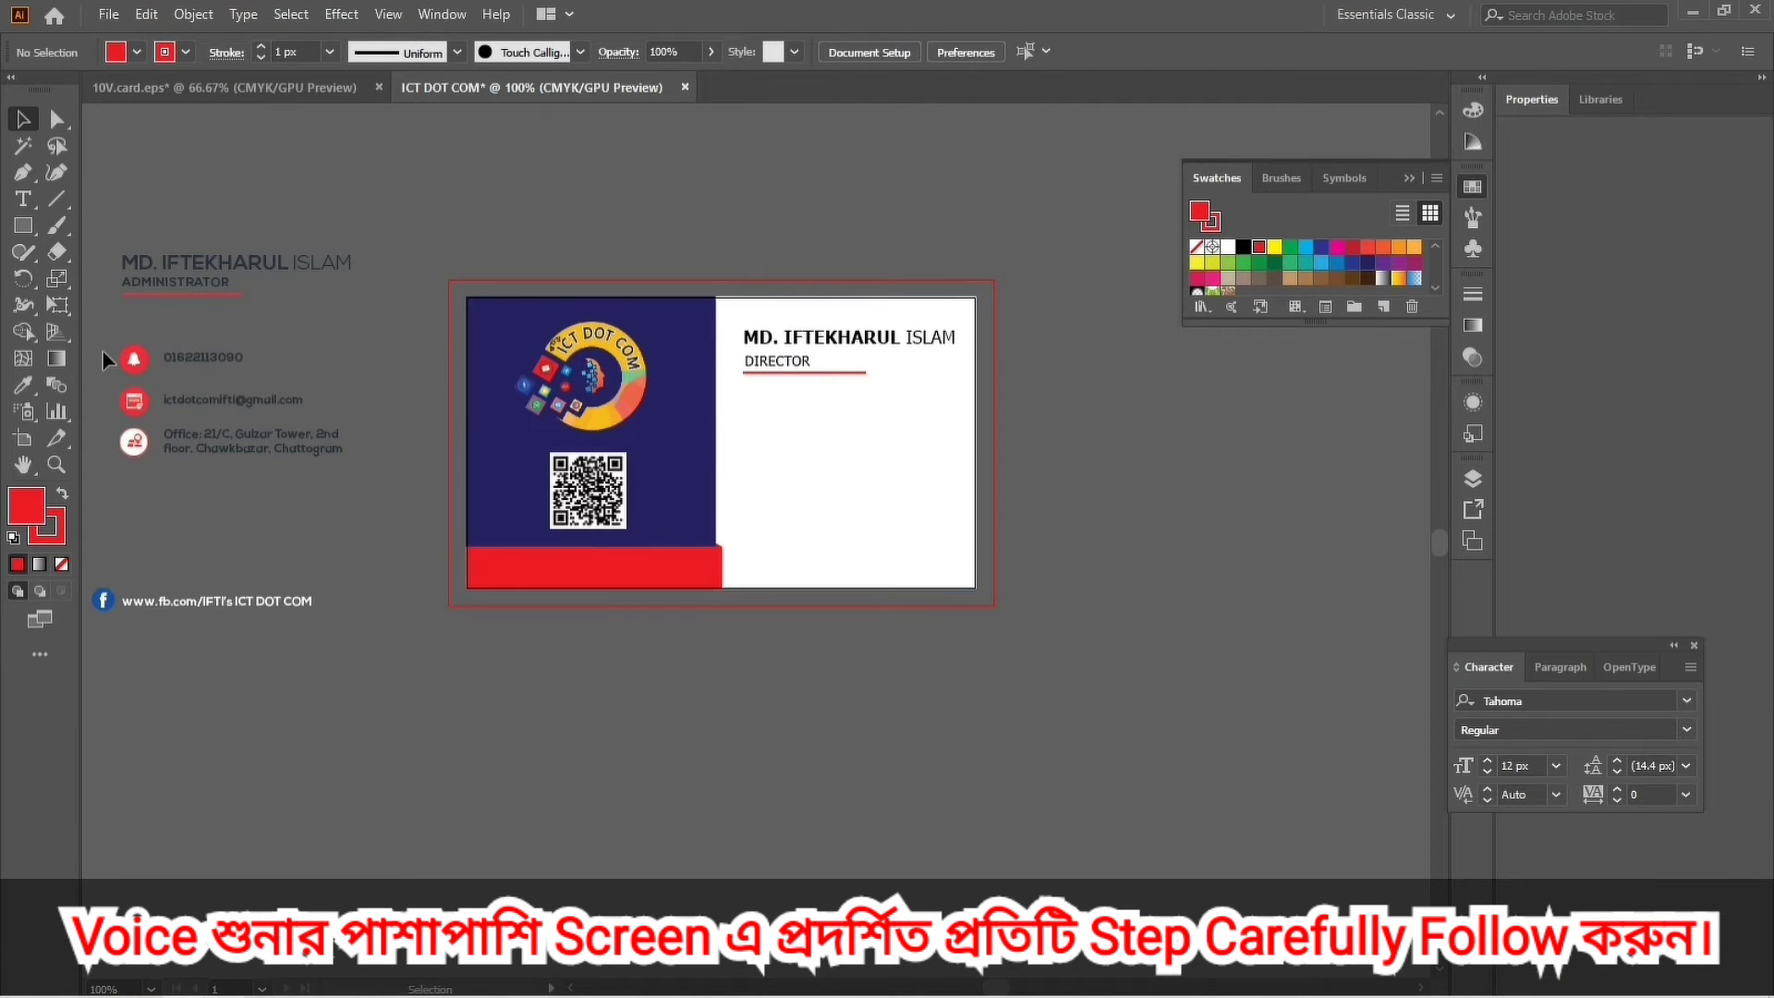
Move the phone, e-mail and office group onto the white side, and the Facebook link onto the red bar.
left_click_drag(263, 489, 850, 499)
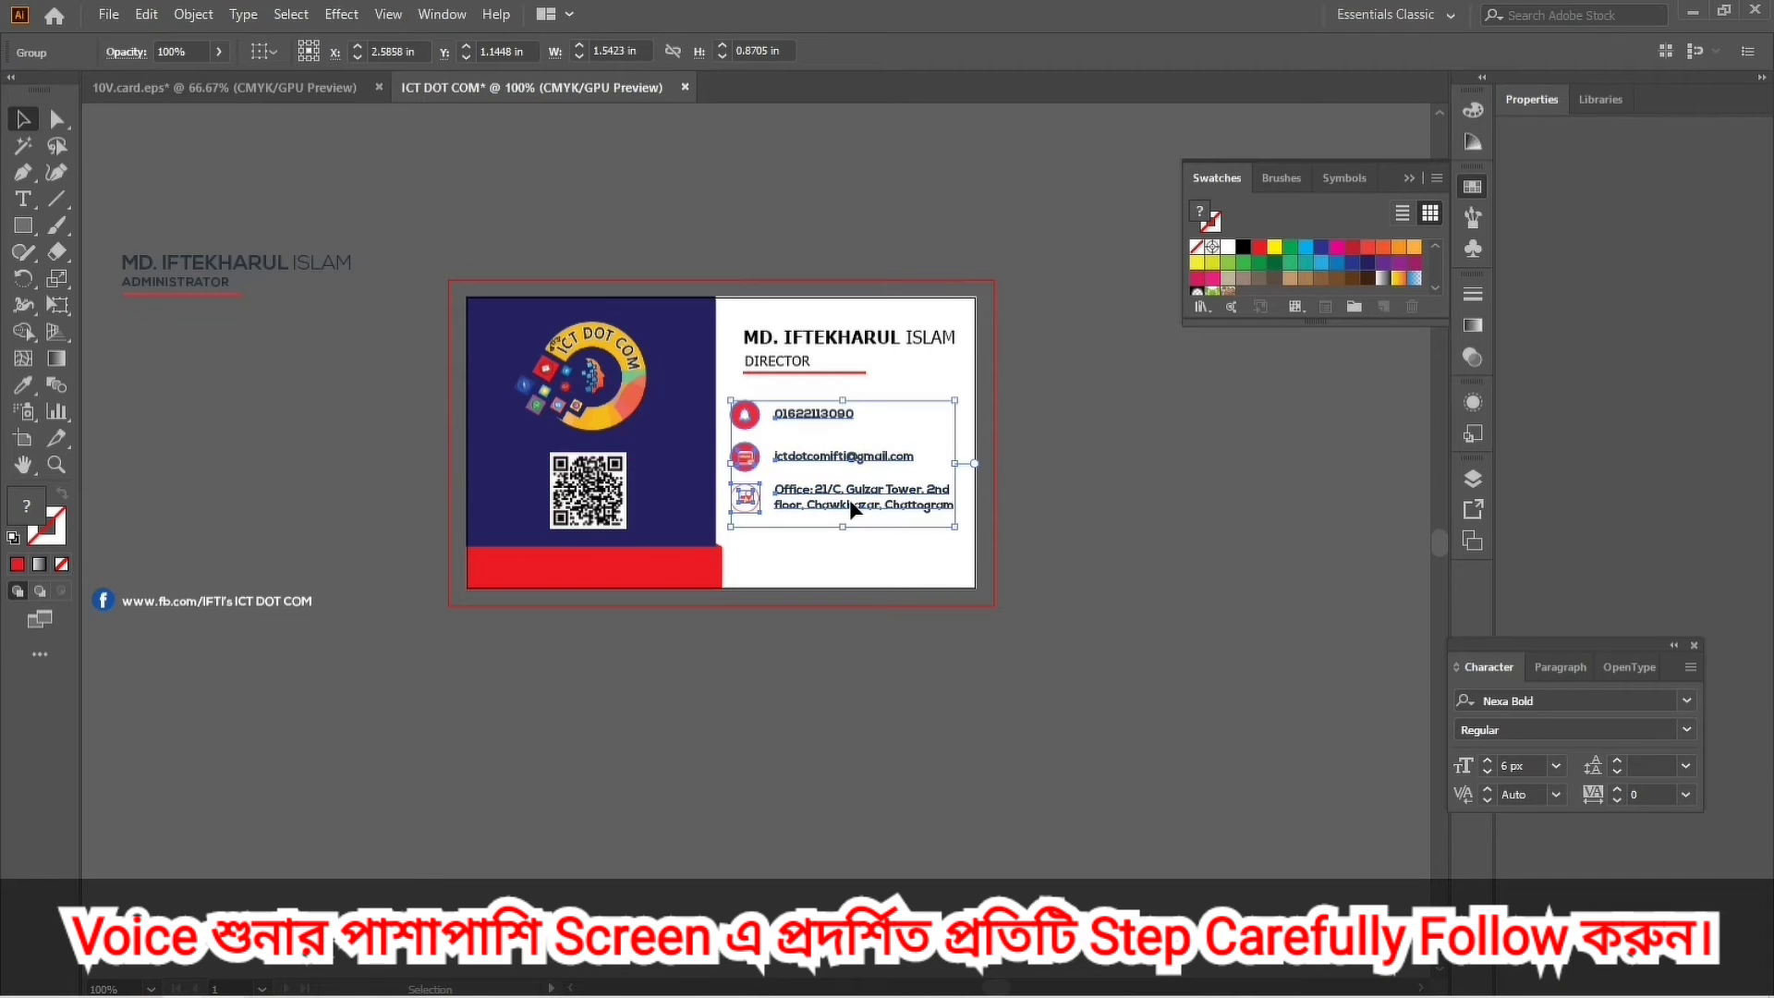
left_click(976, 774)
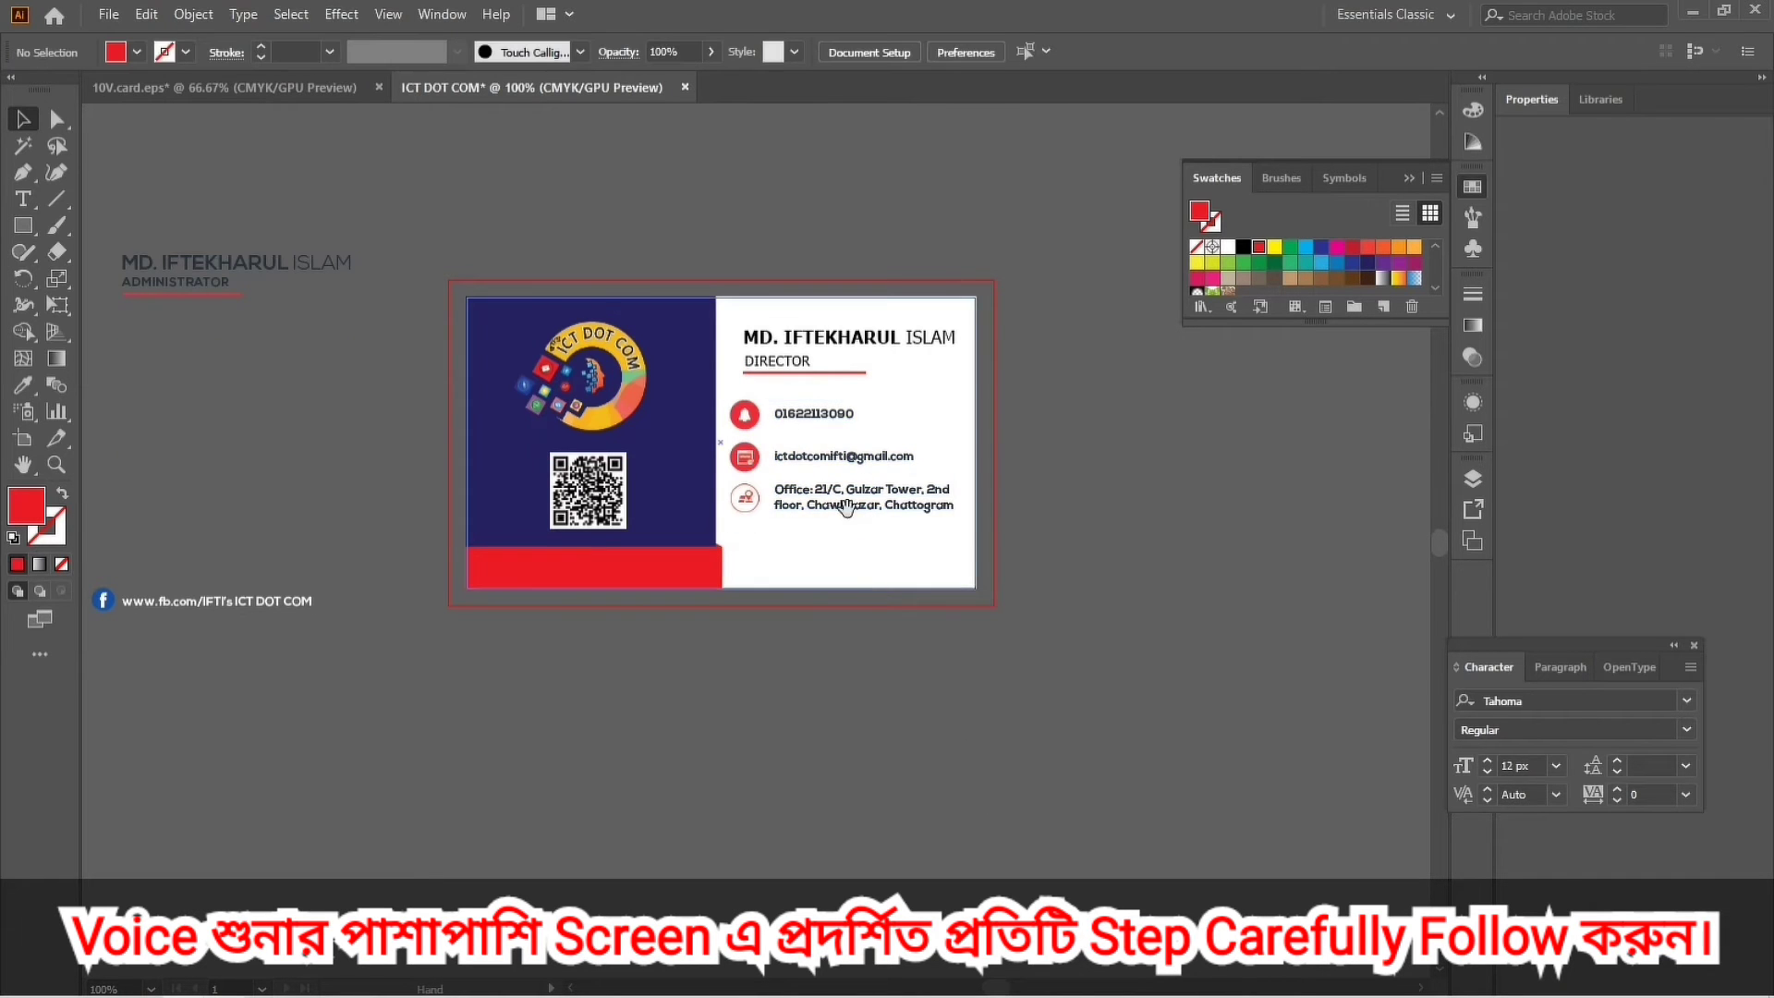
scroll(845, 680, "down", 1)
scroll(845, 680, "left", 2)
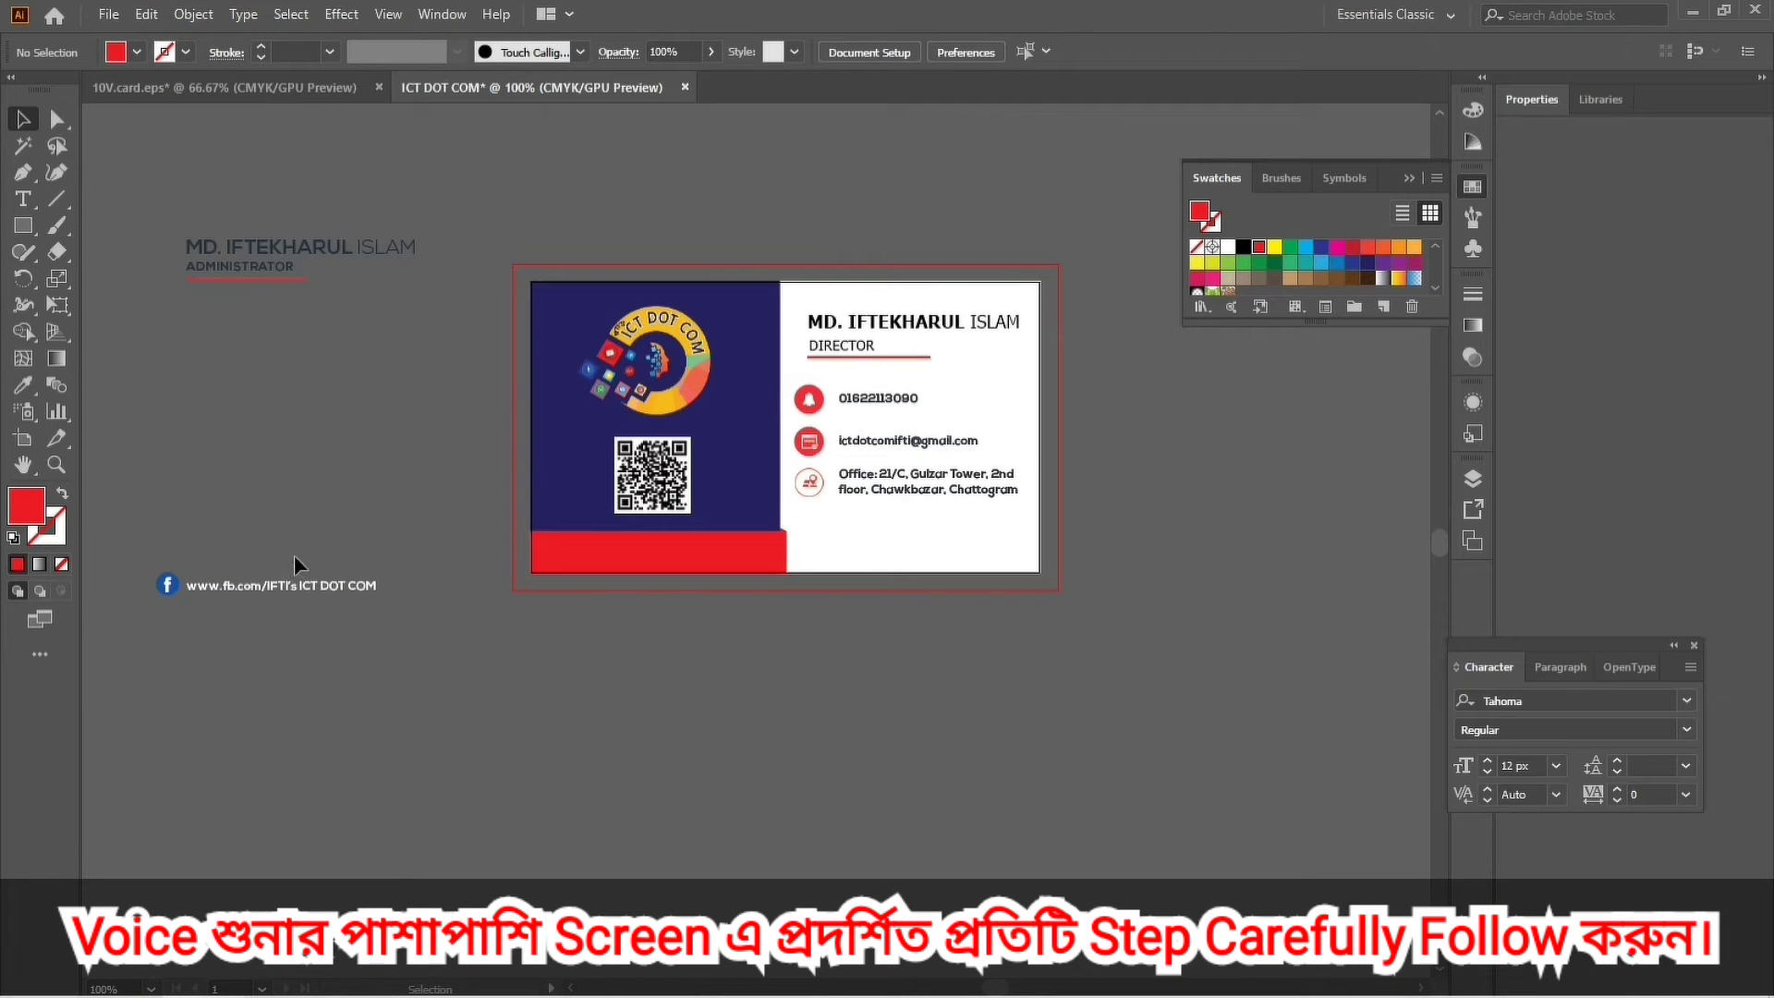
left_click_drag(296, 581, 688, 552)
Deselect the Facebook link and pan and zoom to bring the whole card into view.
left_click(788, 691)
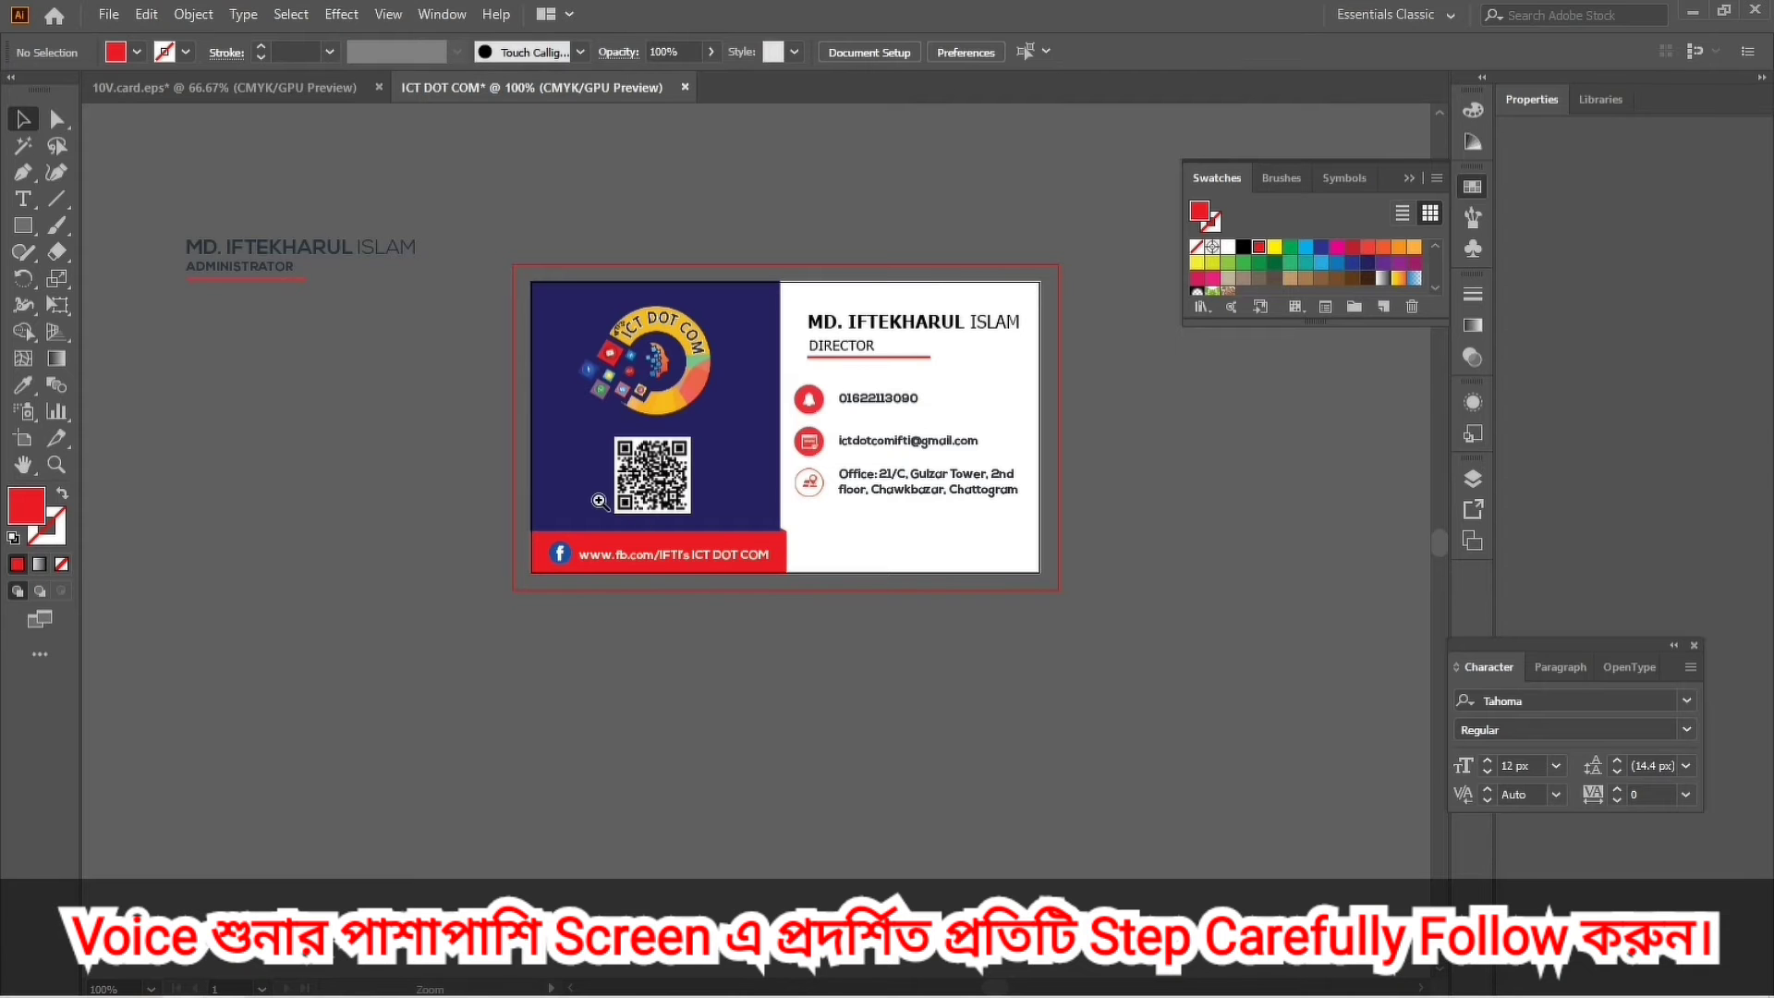
scroll(603, 503, "up", 2)
left_click_drag(1120, 594, 653, 697)
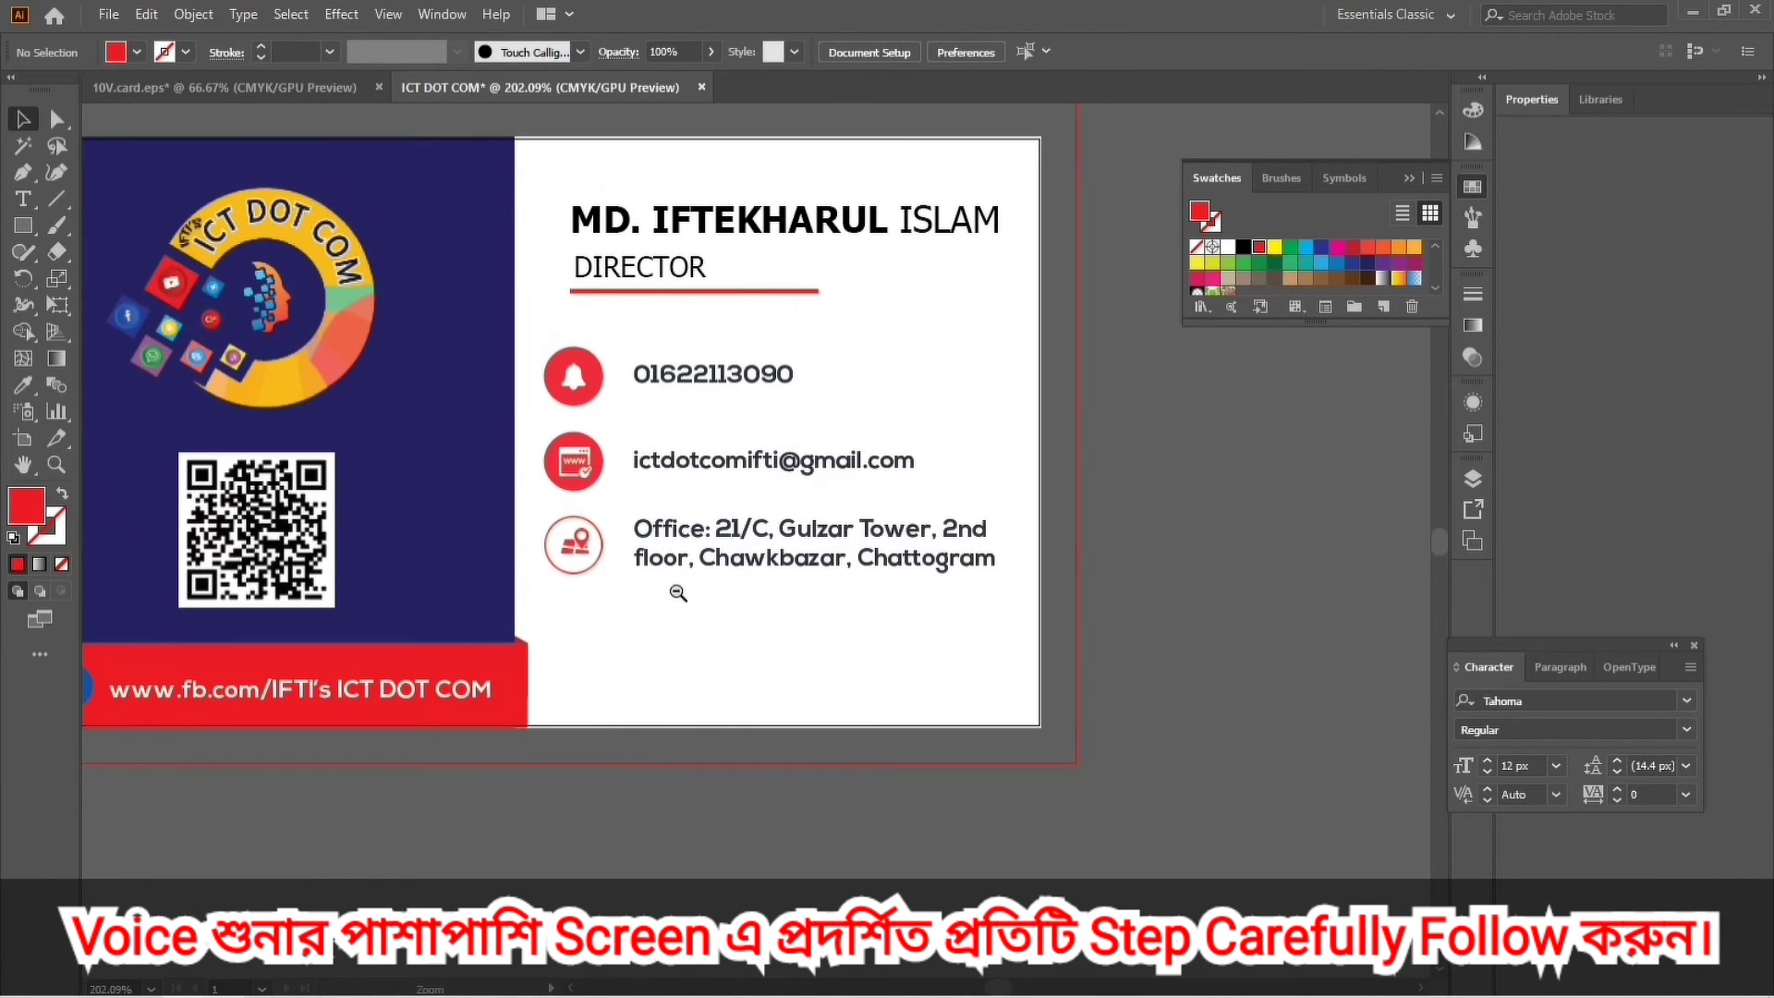
left_click(678, 592, "alt")
left_click_drag(793, 698, 618, 674)
left_click_drag(678, 461, 776, 457)
key("v")
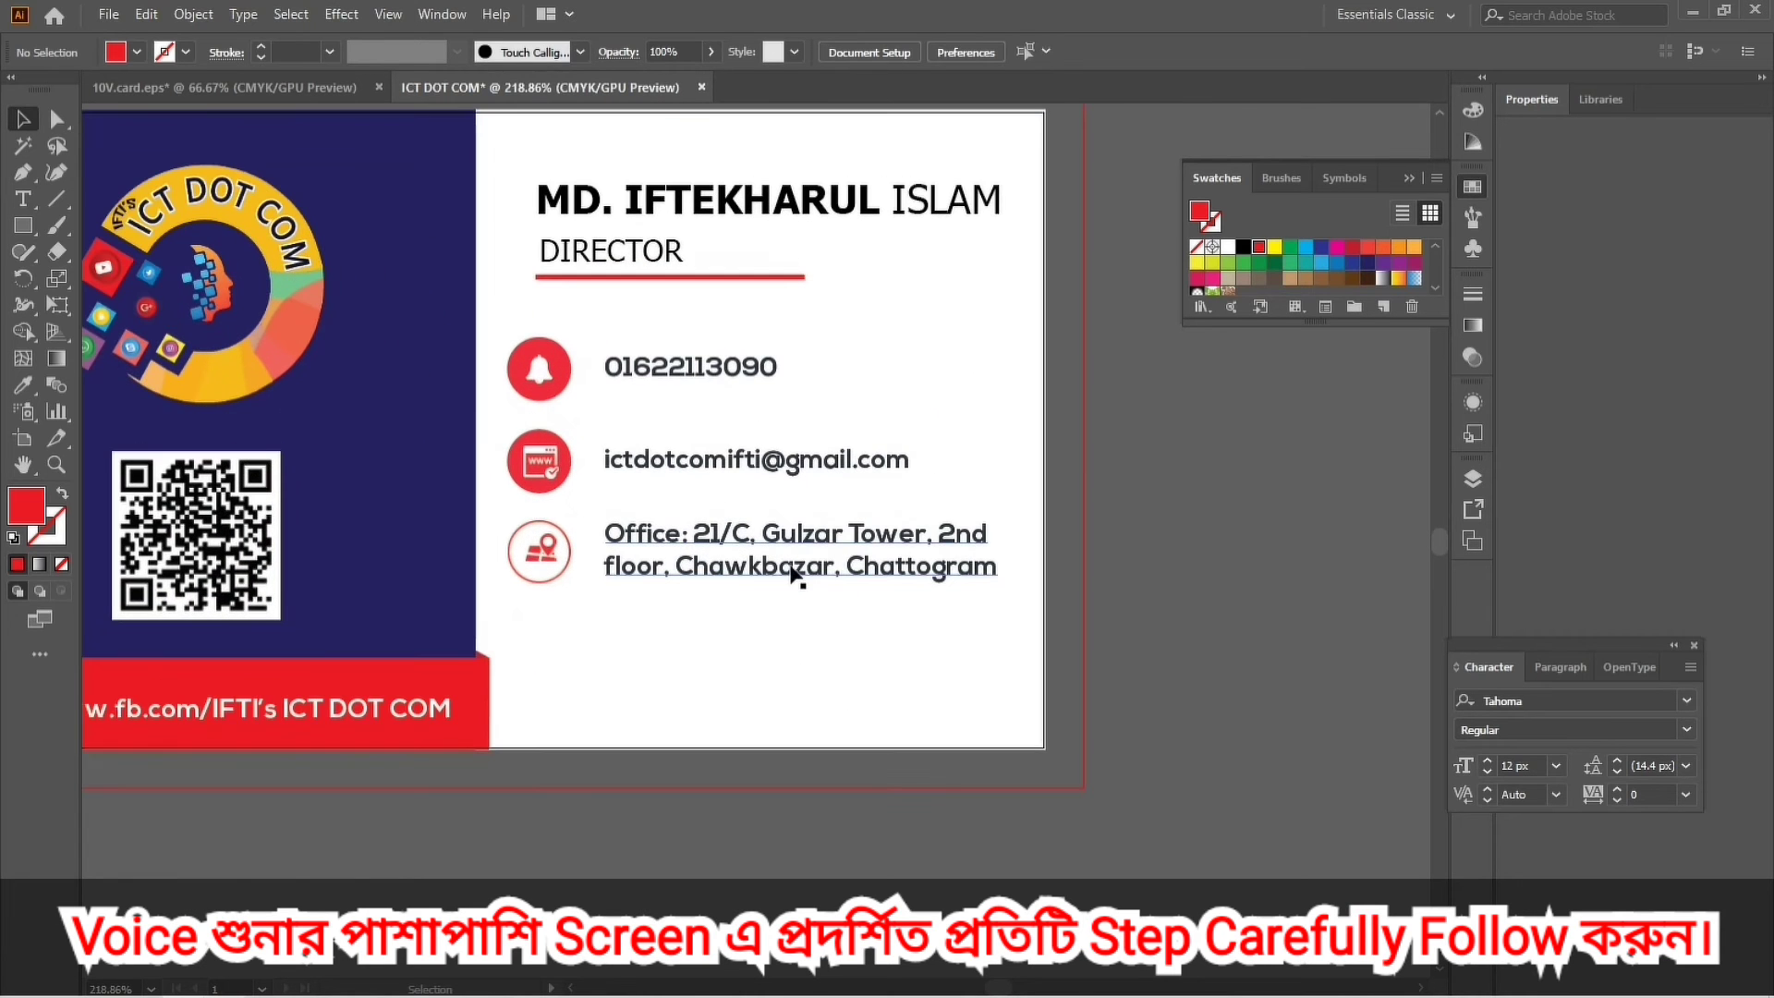
Select the contact details block and zoom in and out to check the card layout.
left_click(792, 571)
key("ctrl+shift+a")
key("ctrl+1")
key("z")
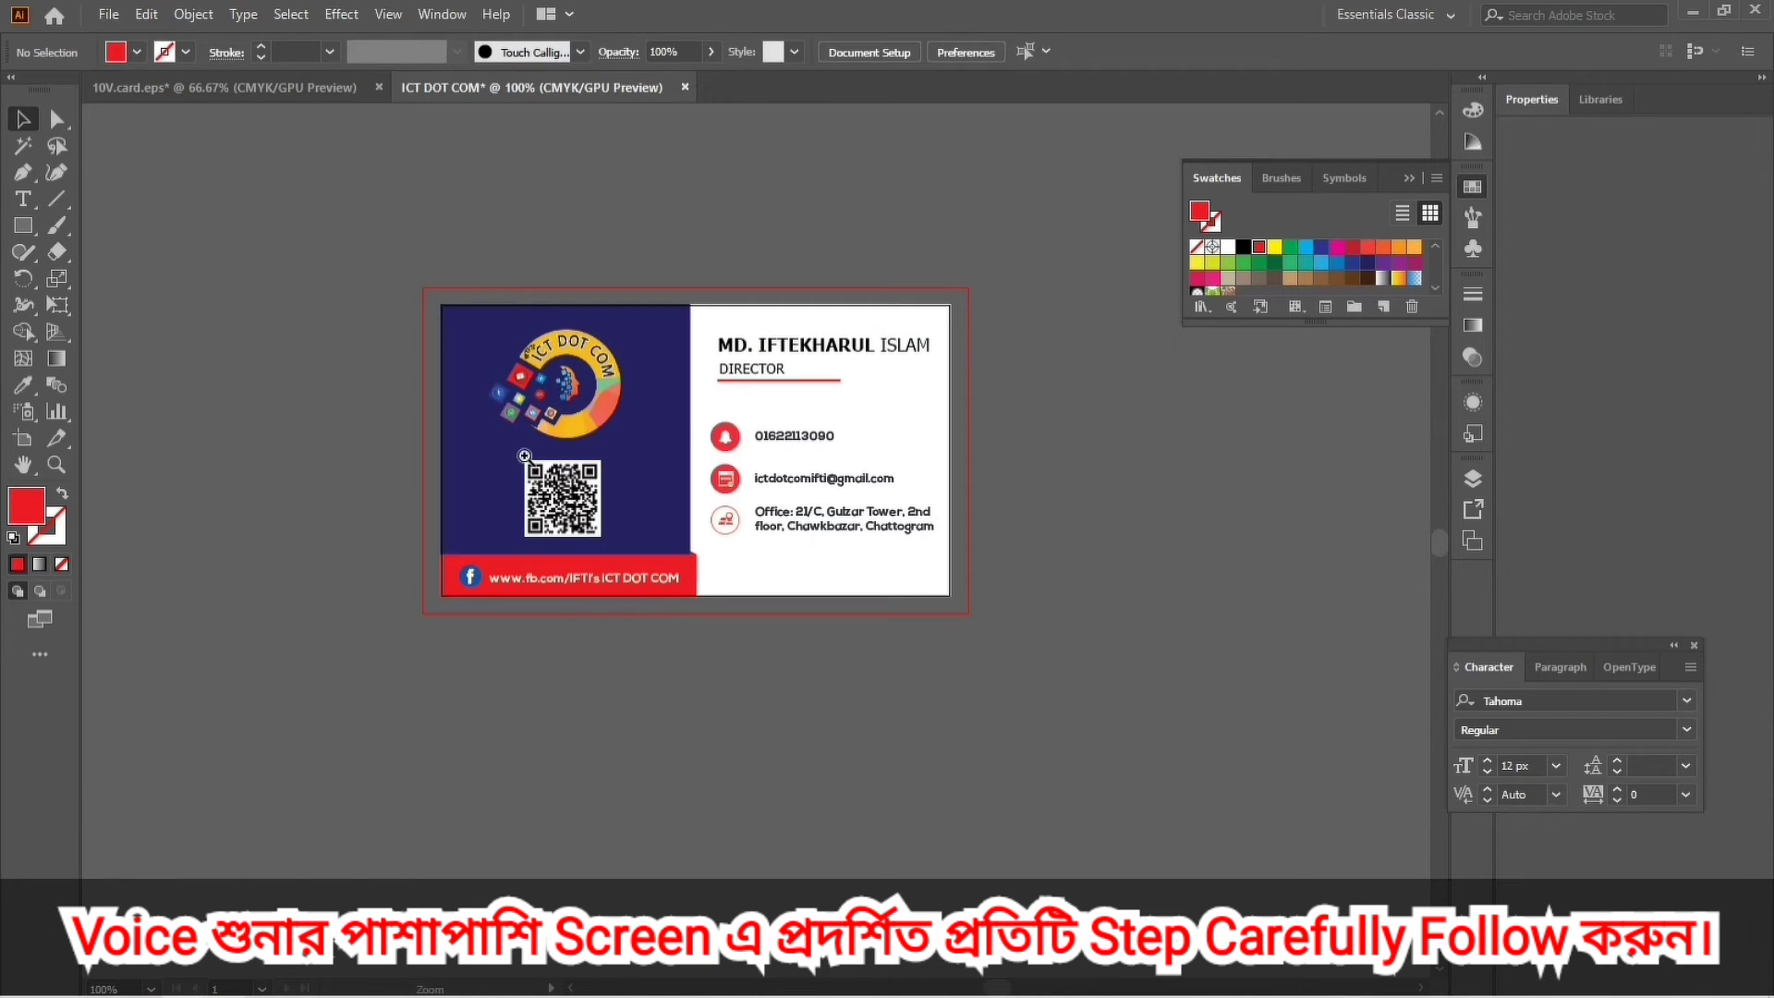
left_click_drag(427, 322, 440, 412)
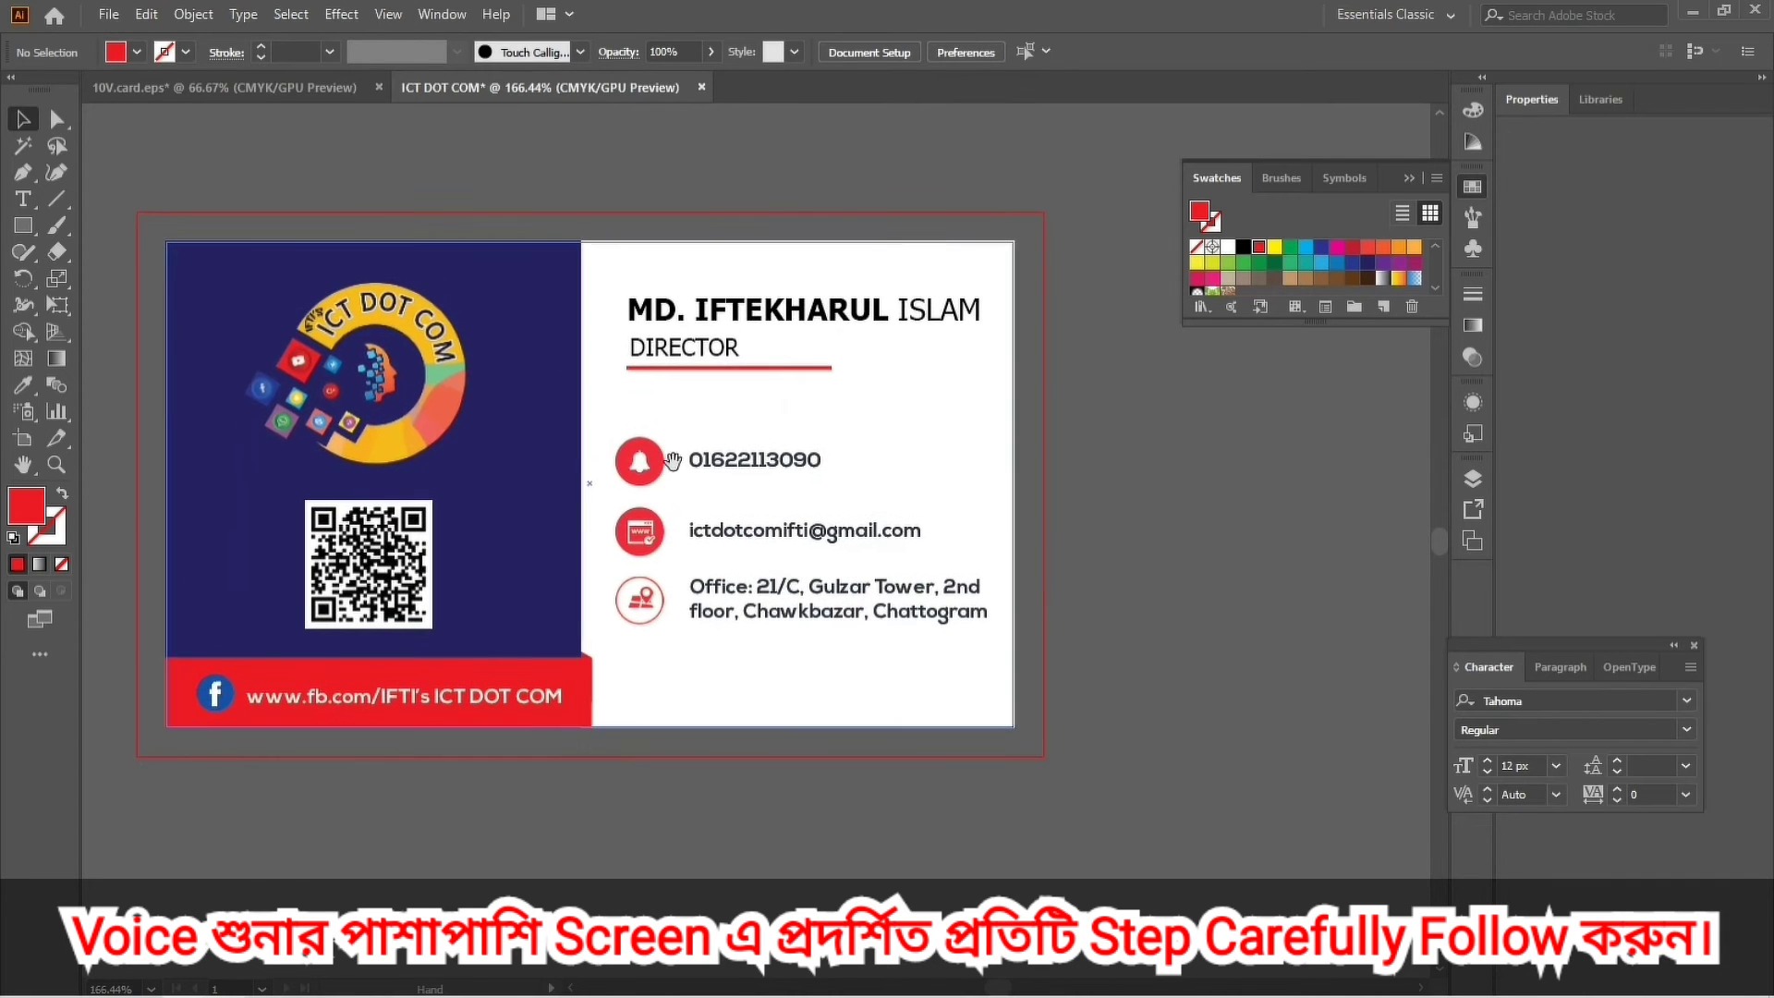
key("ctrl+minus")
left_click_drag(876, 509, 819, 372)
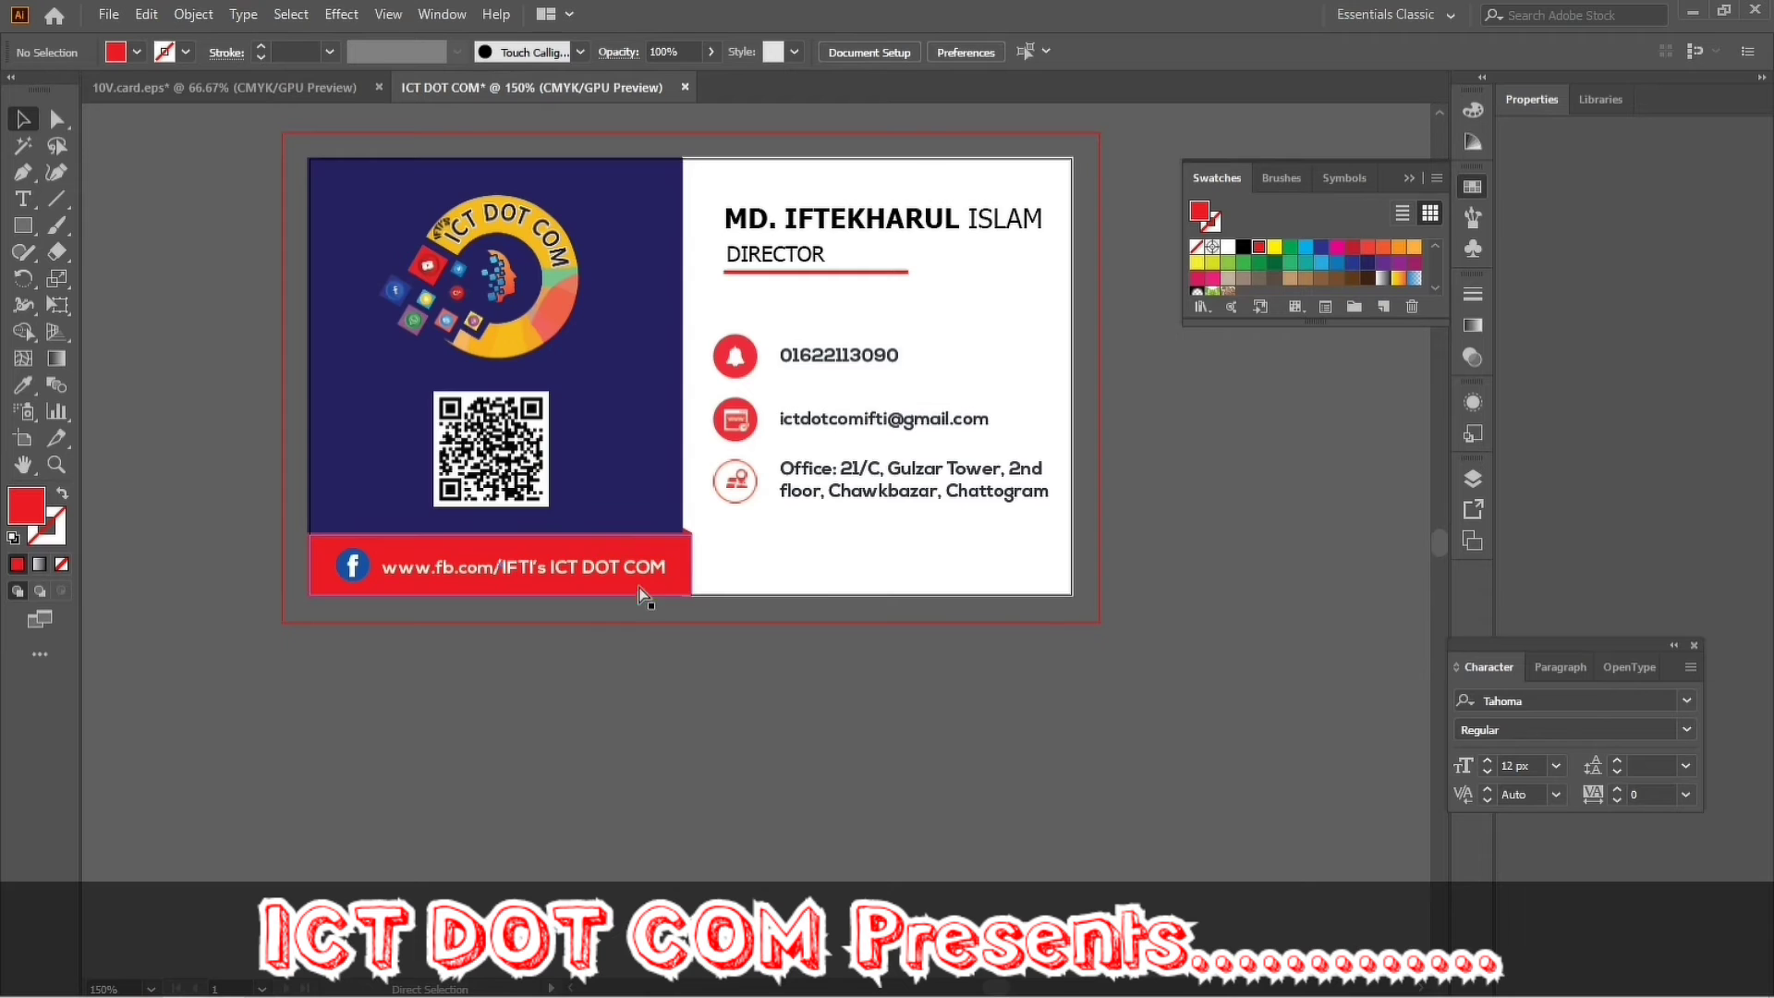
key("ctrl+minus")
key("alt+space")
key("Escape")
Marquee-select every object on the card and Alt-drag a copy straight down below it.
key("v")
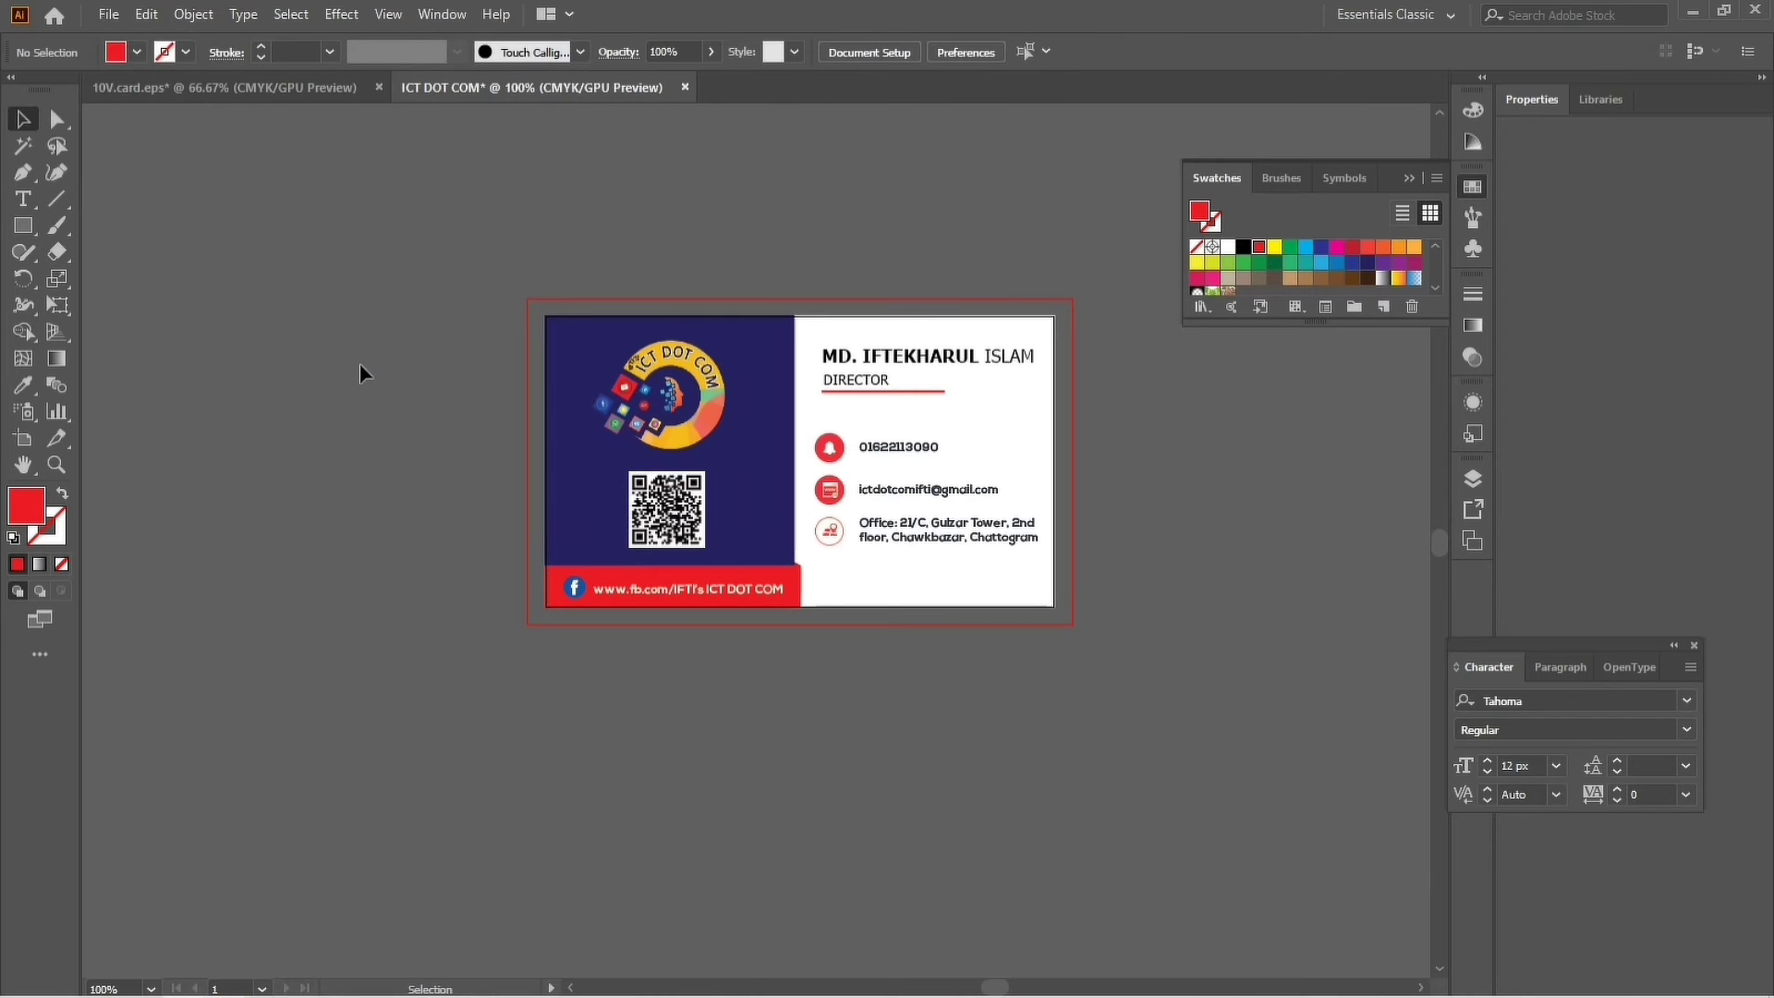
left_click(575, 473)
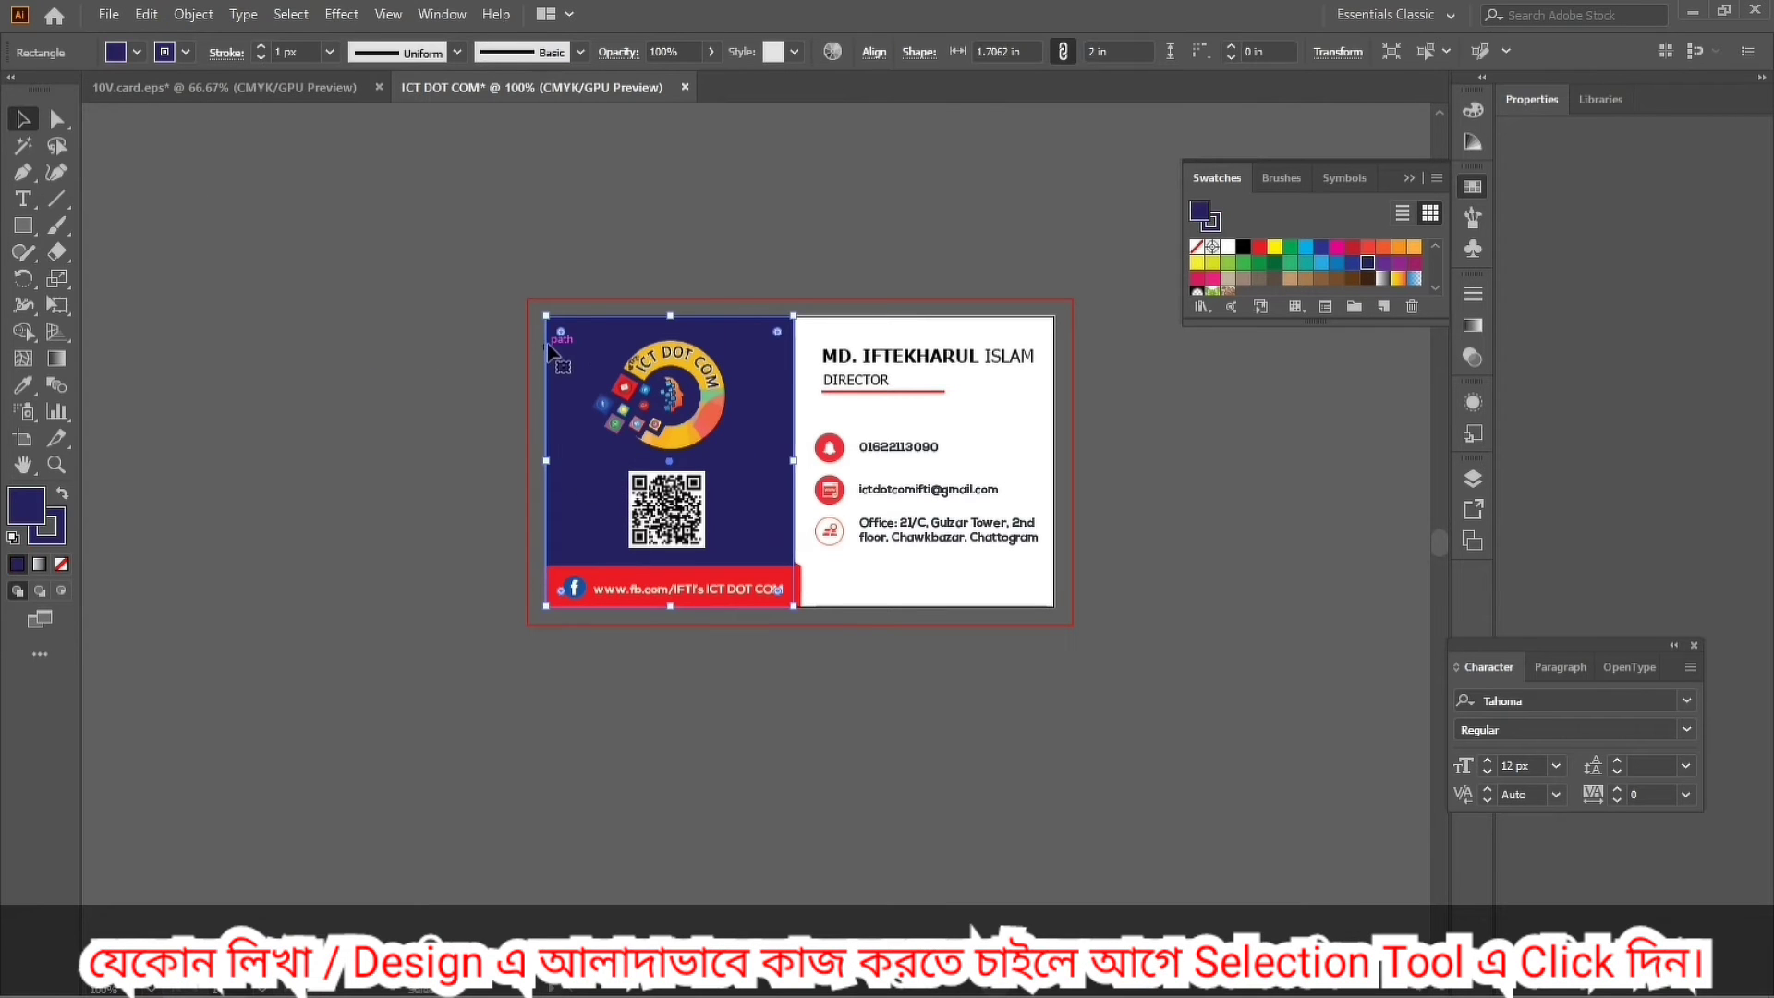
left_click(529, 288)
left_click_drag(529, 289, 1054, 619)
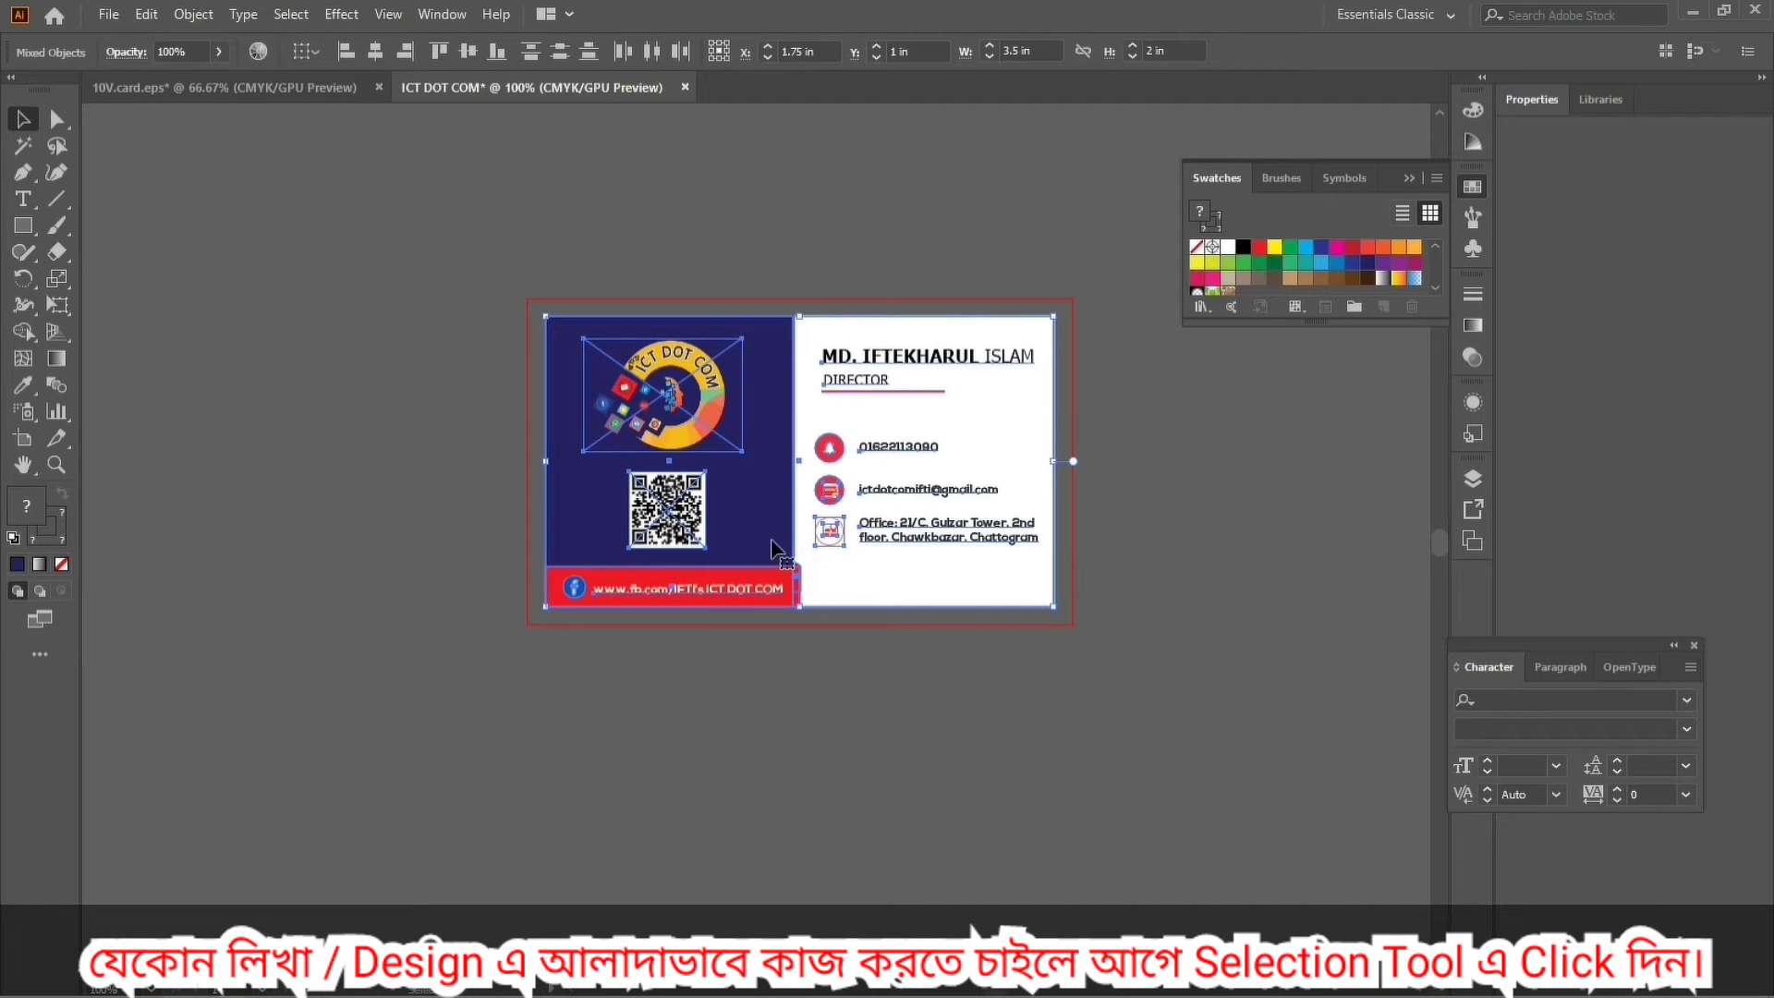
left_click_drag(764, 532, 766, 835)
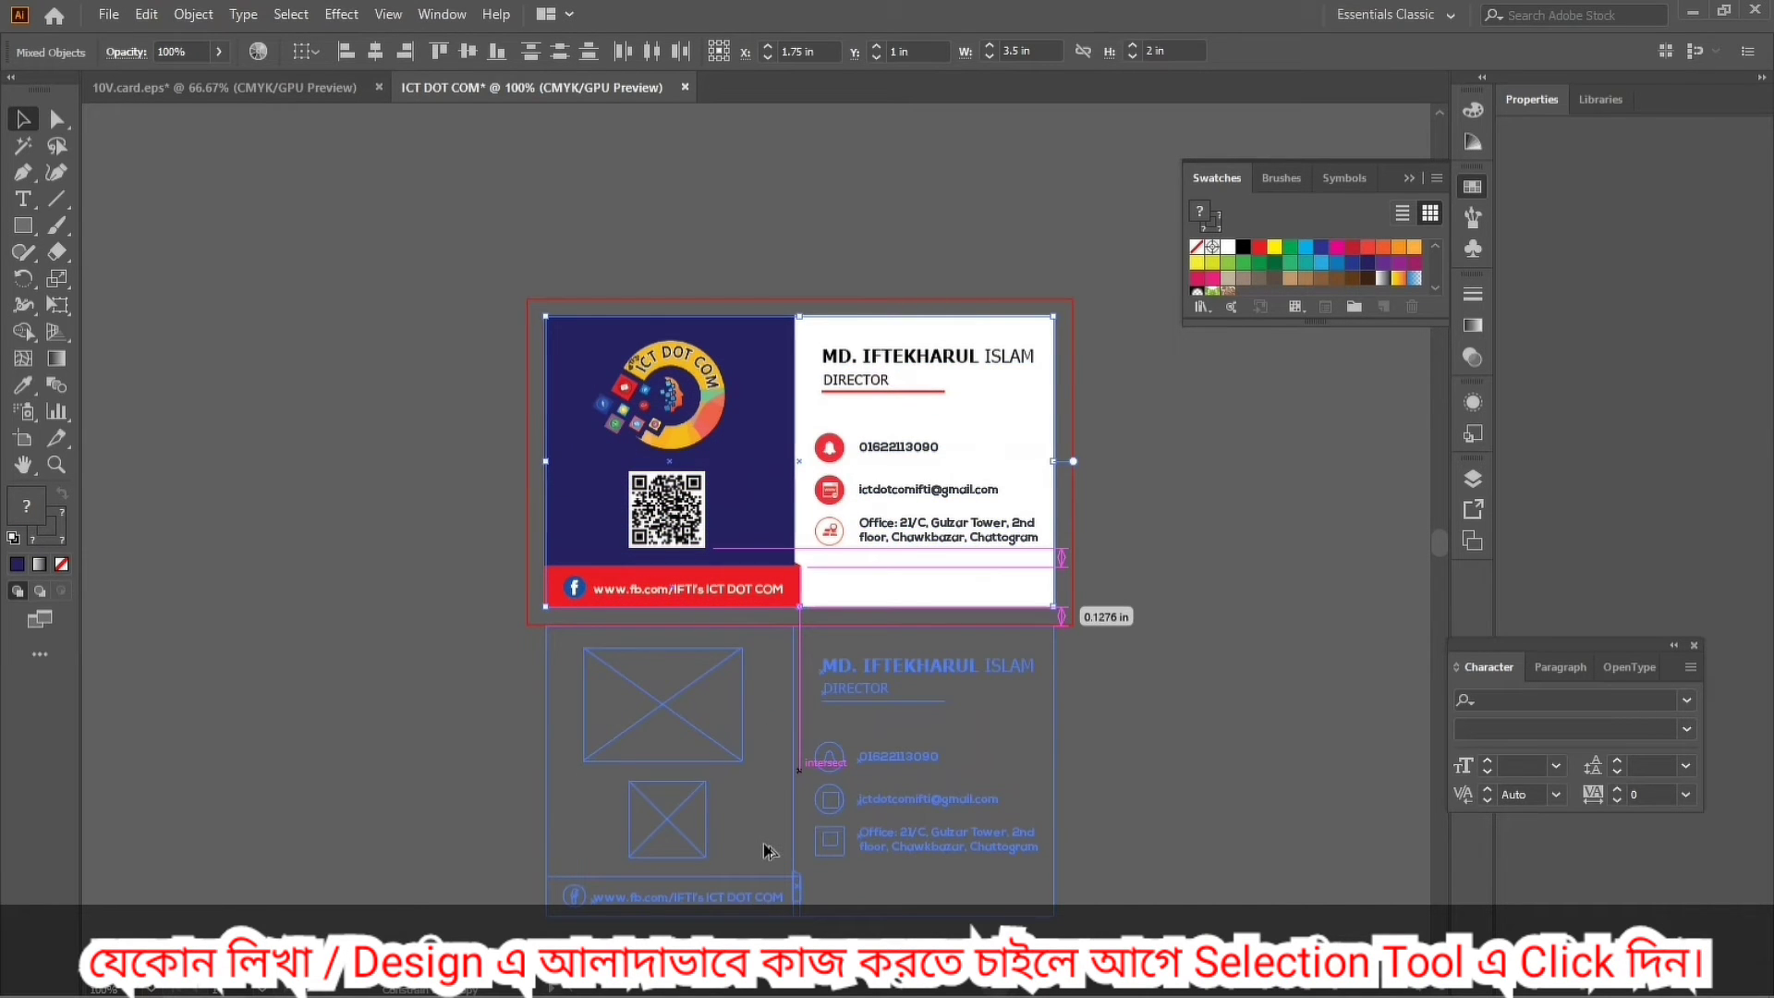
left_click_drag(765, 850, 765, 852)
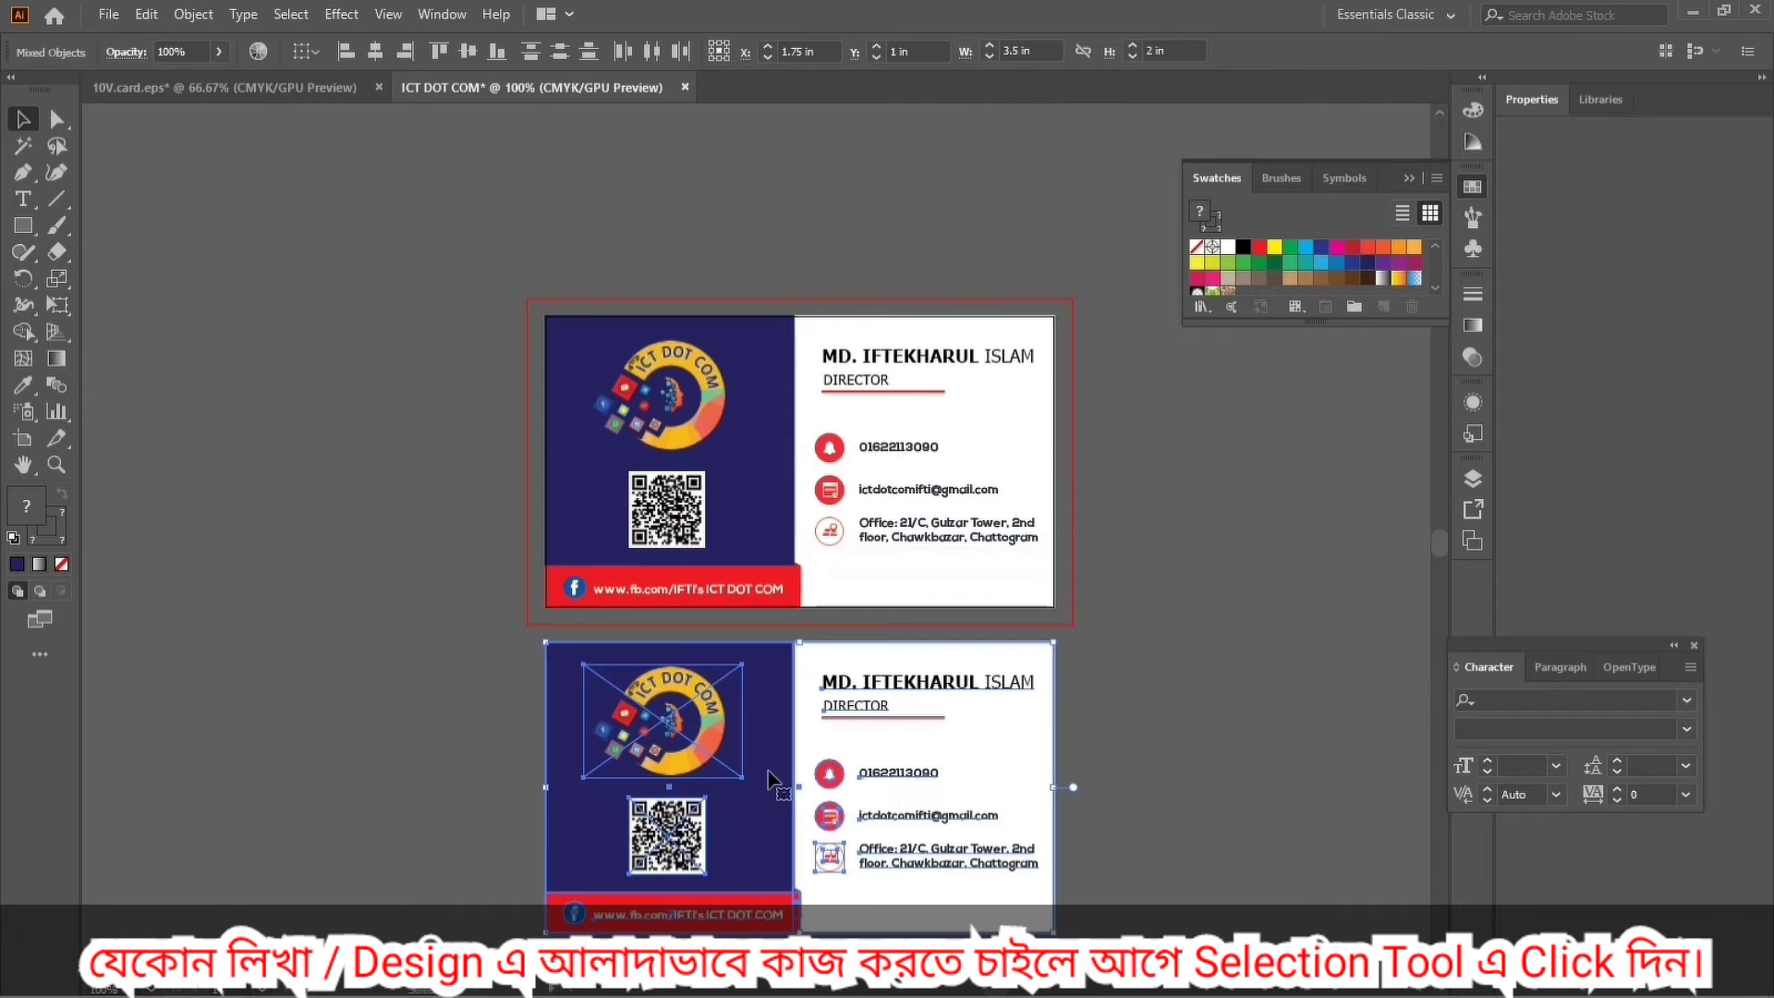
Deselect the duplicate and pan the view to the lower card's navy panel.
scroll(767, 850, "down", 3)
left_click(859, 852)
left_click_drag(959, 574, 792, 586)
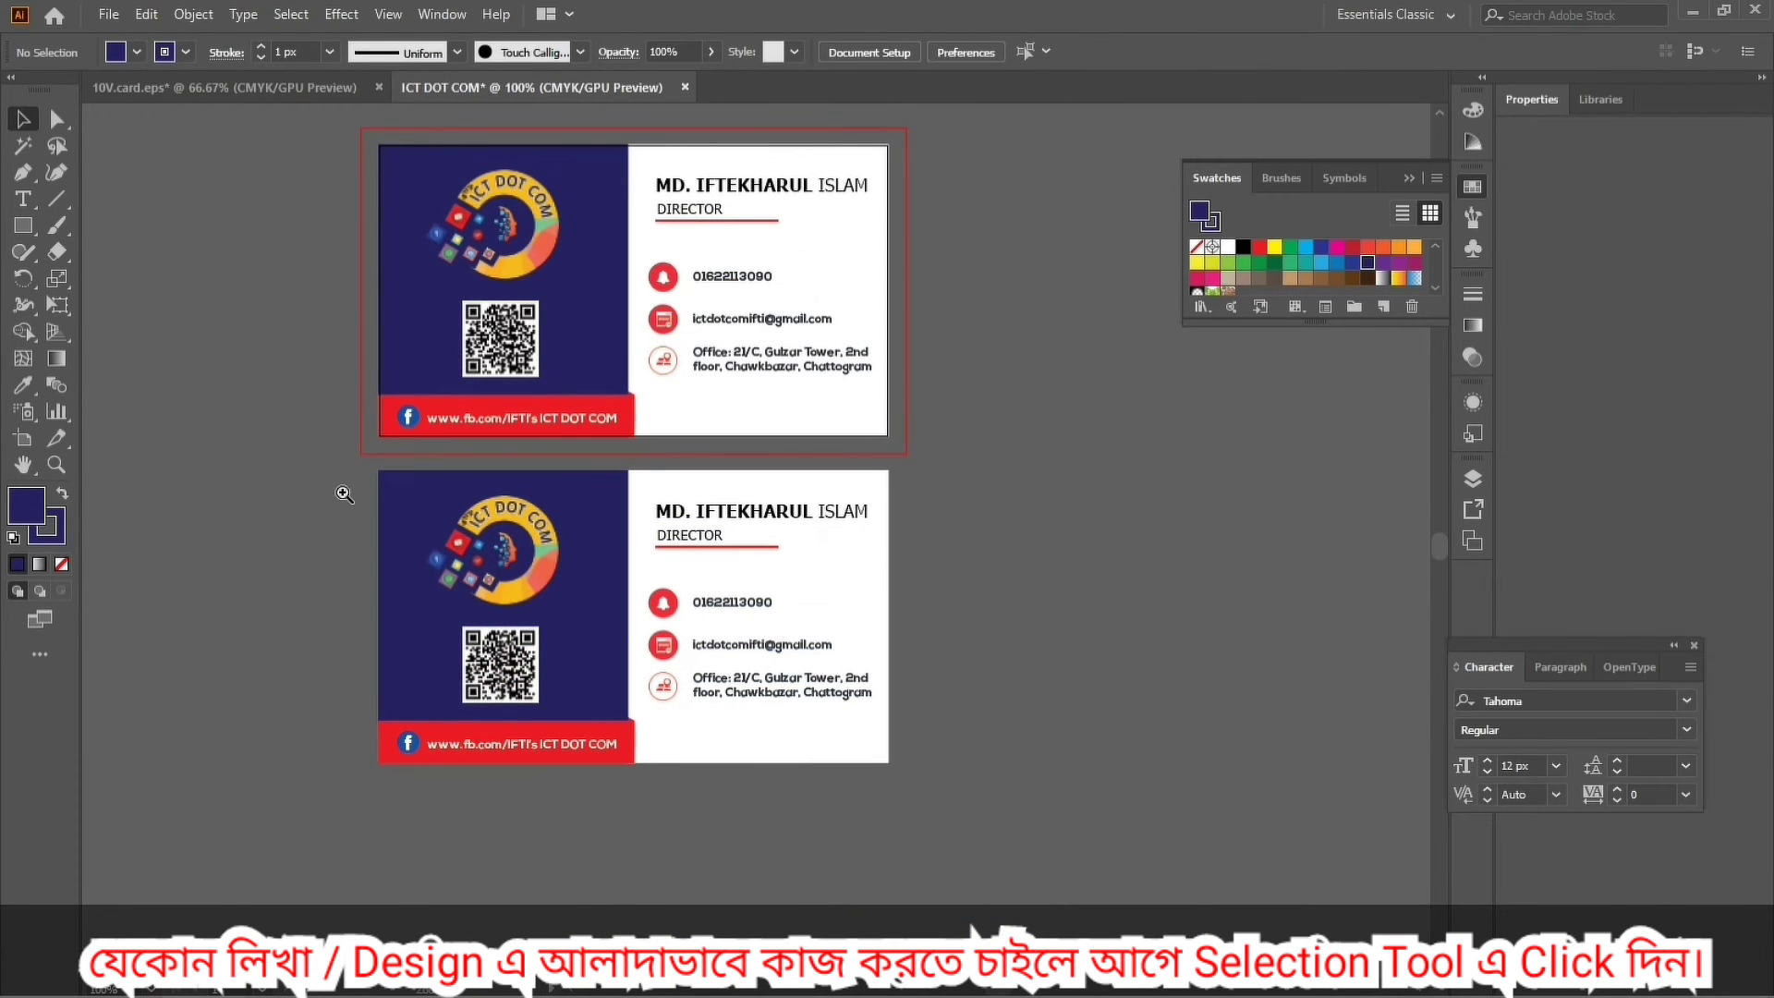
scroll(505, 627, "up", 4)
left_click_drag(684, 515, 667, 485)
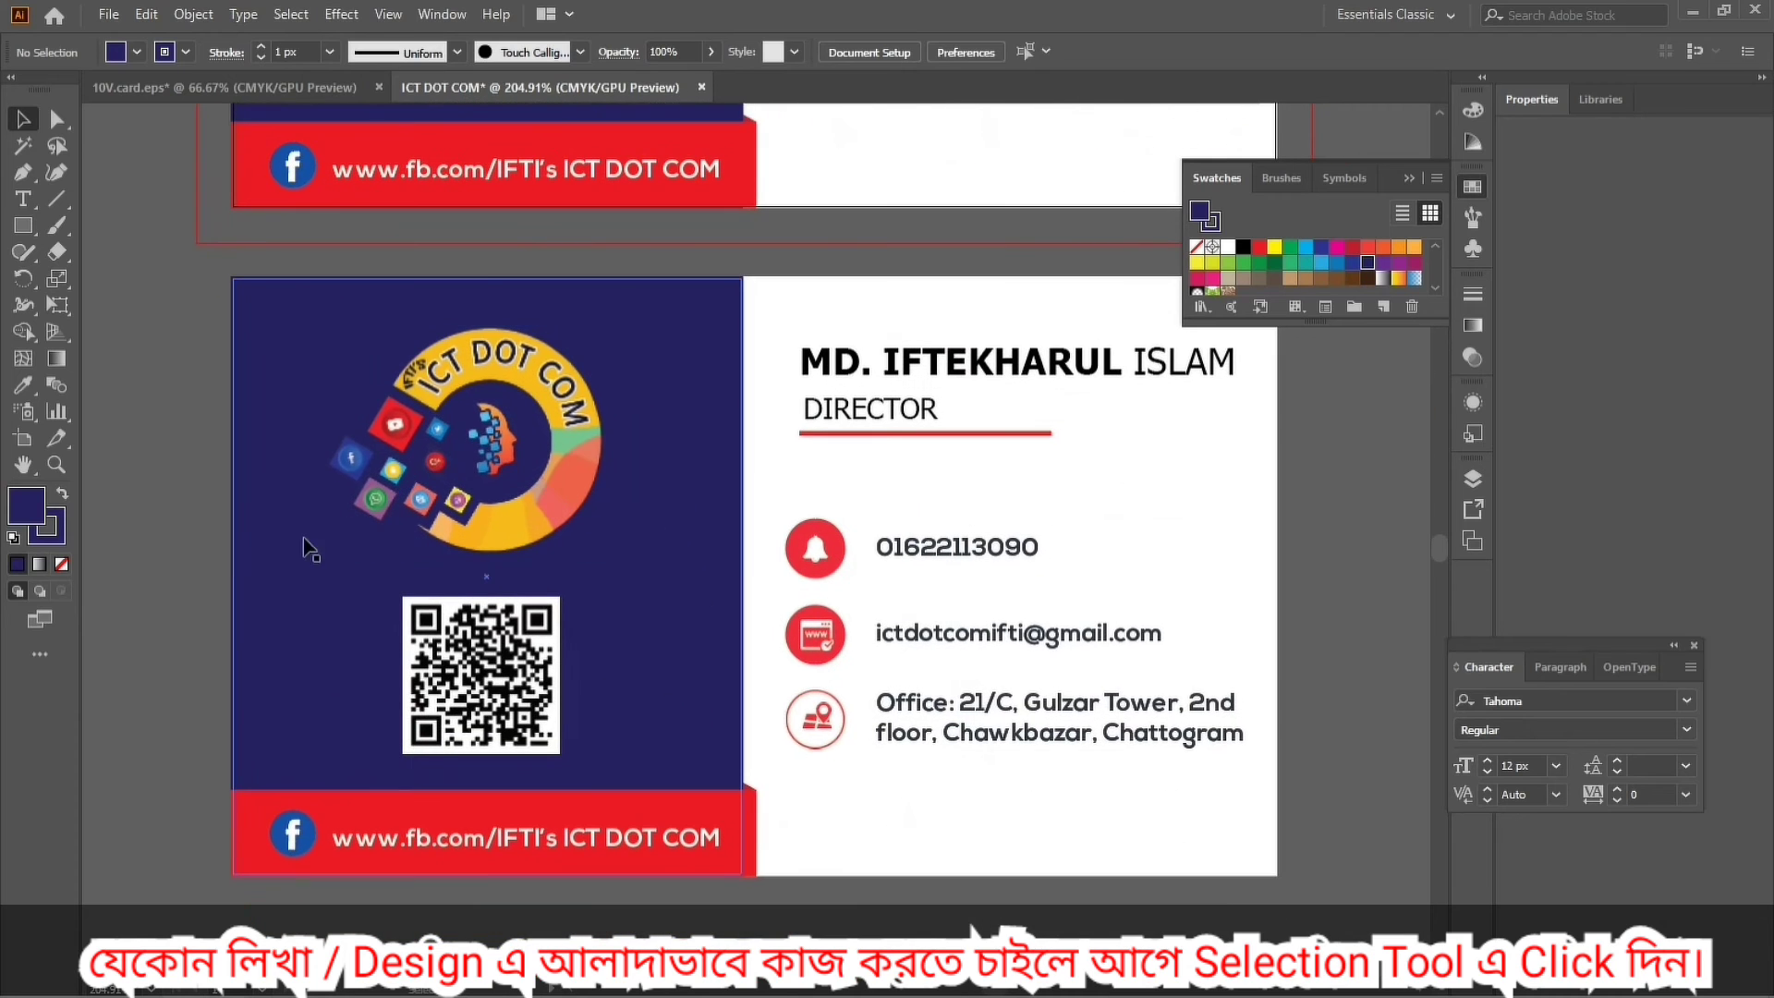
Try yellow, pink and orange fills on the lower card's left panel, settling on the yellow-to-red gradient.
left_click(254, 591)
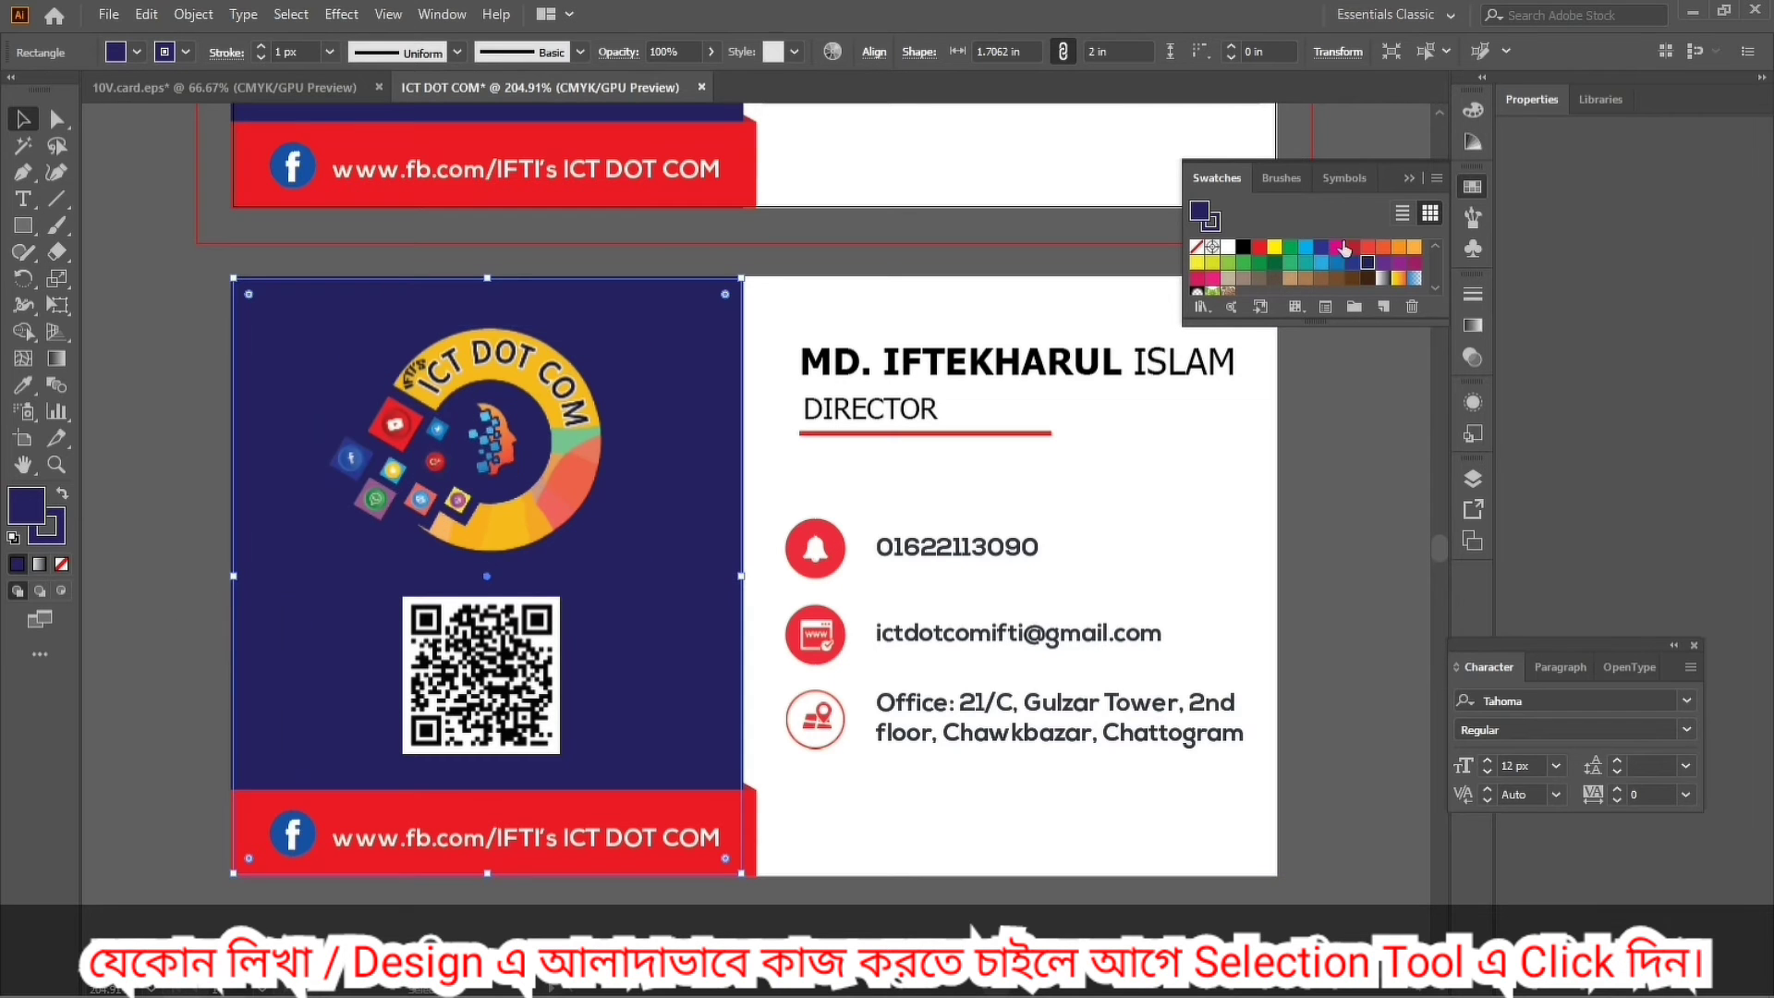
left_click(1274, 248)
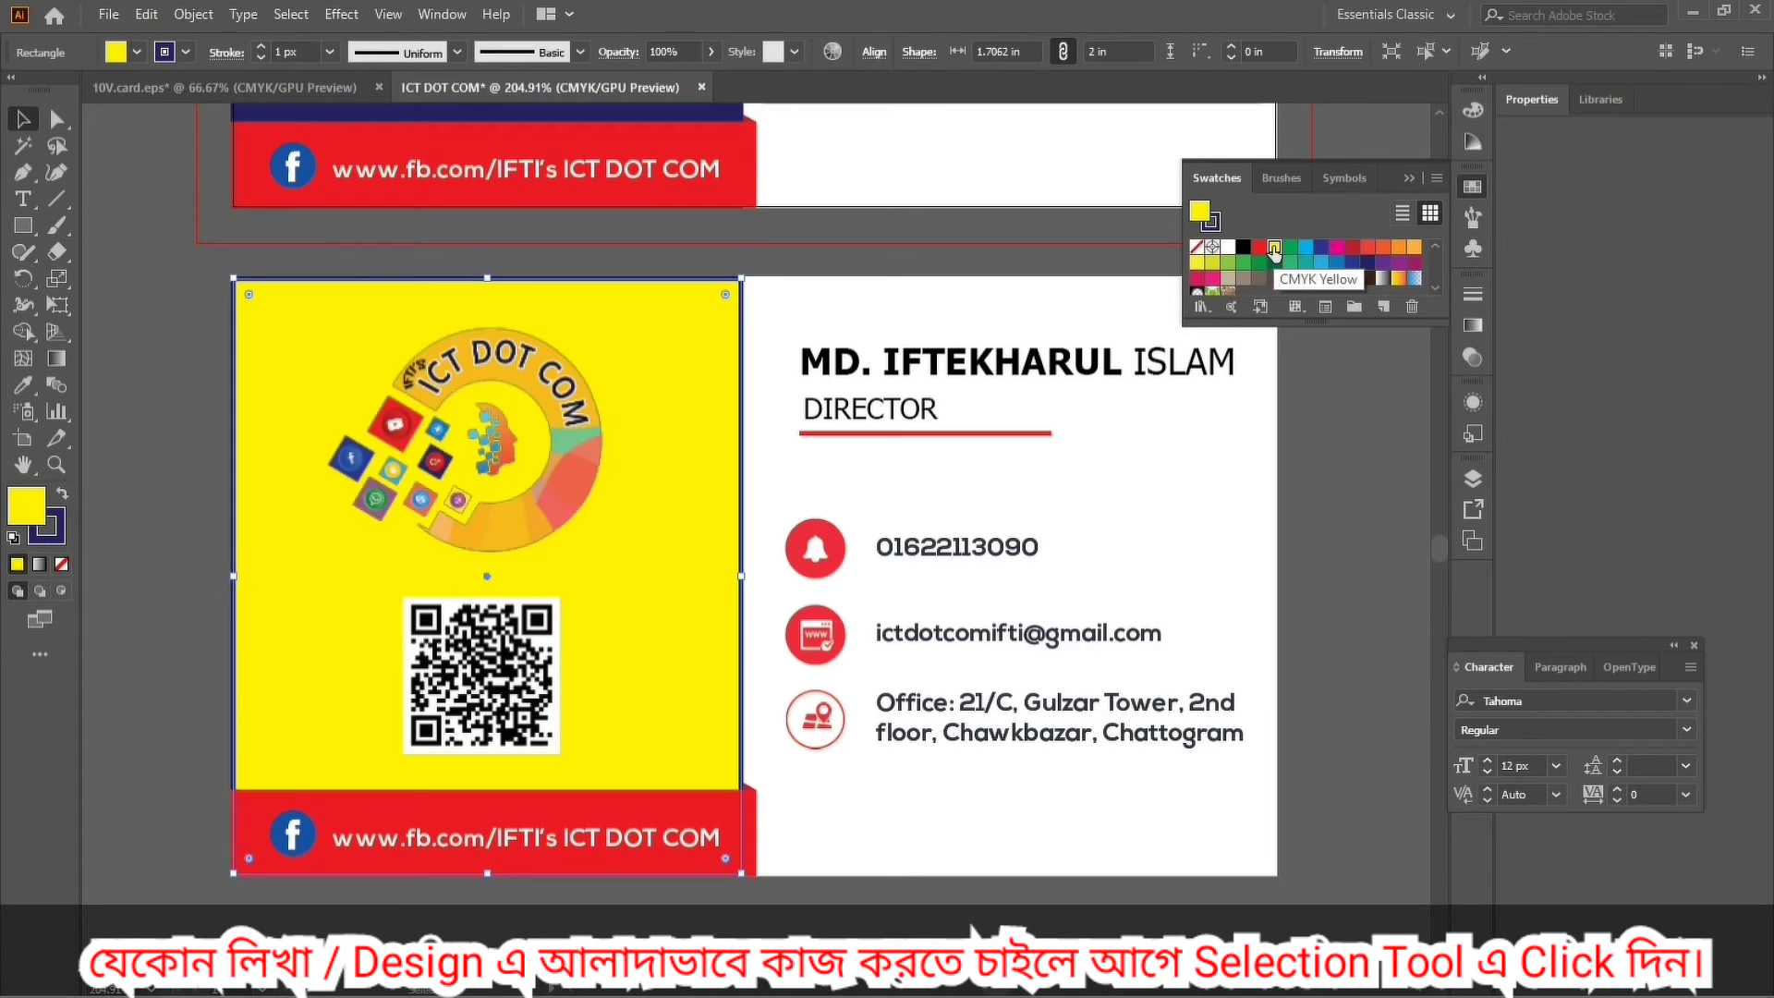
left_click(1214, 280)
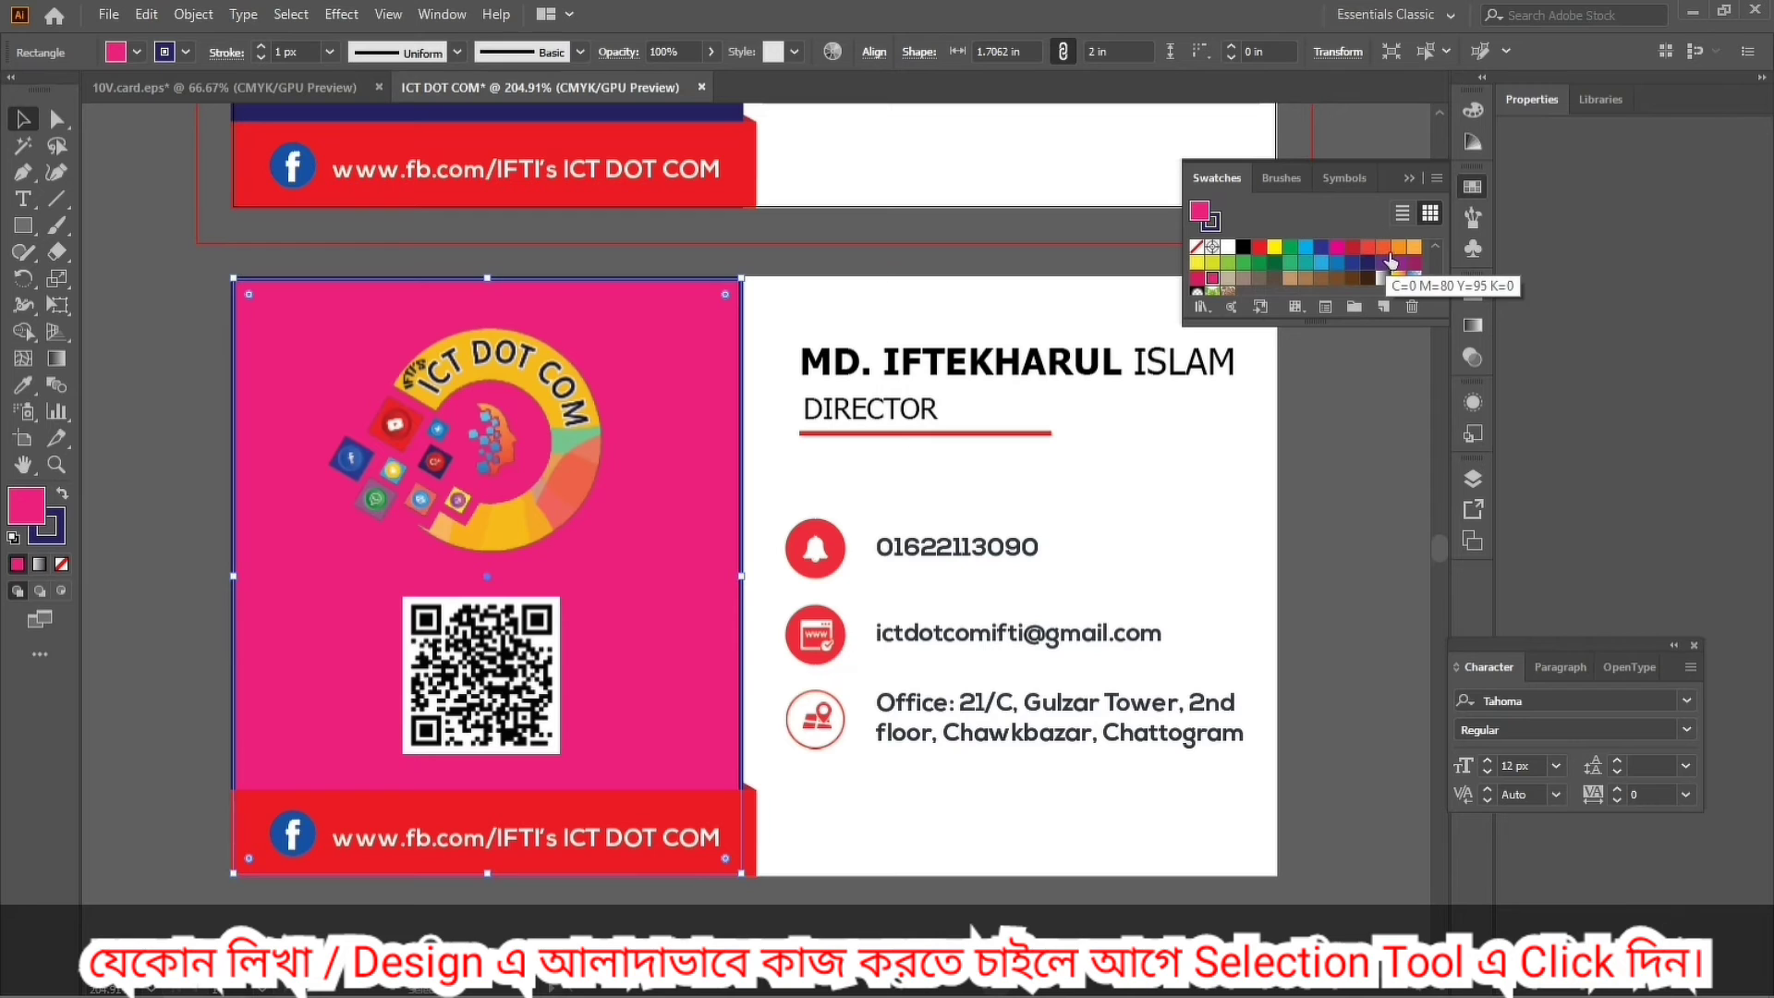
left_click(1414, 247)
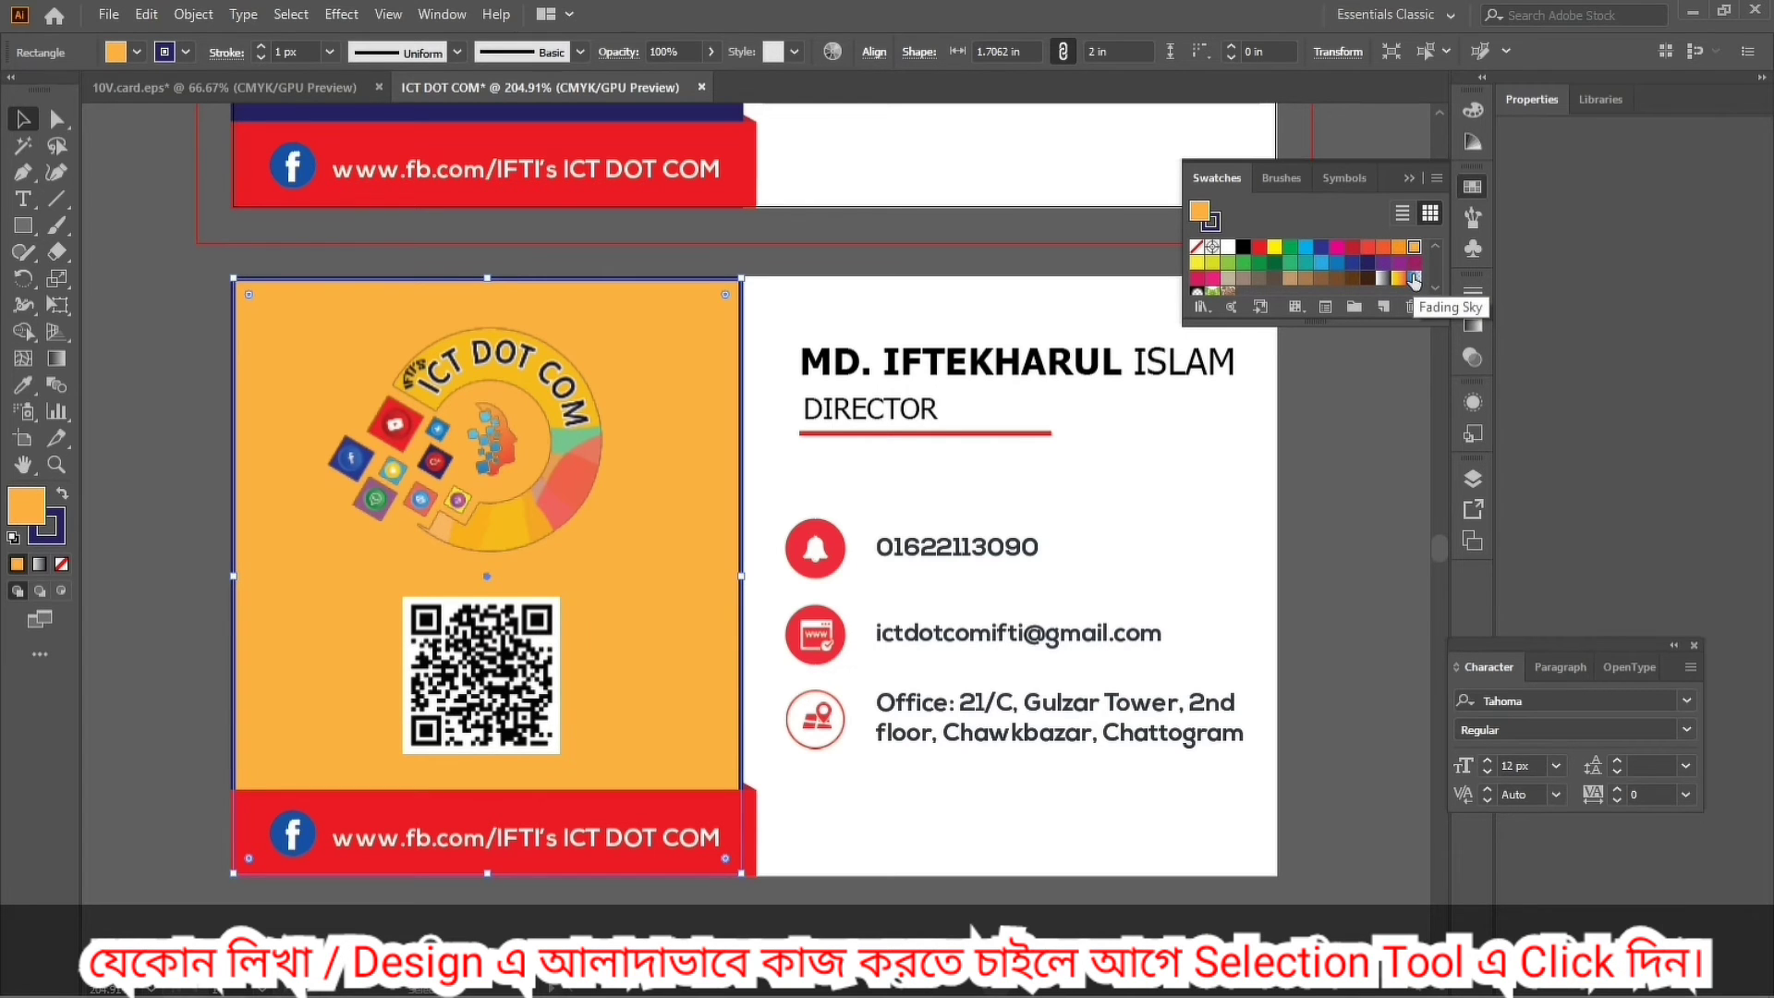
left_click(1398, 282)
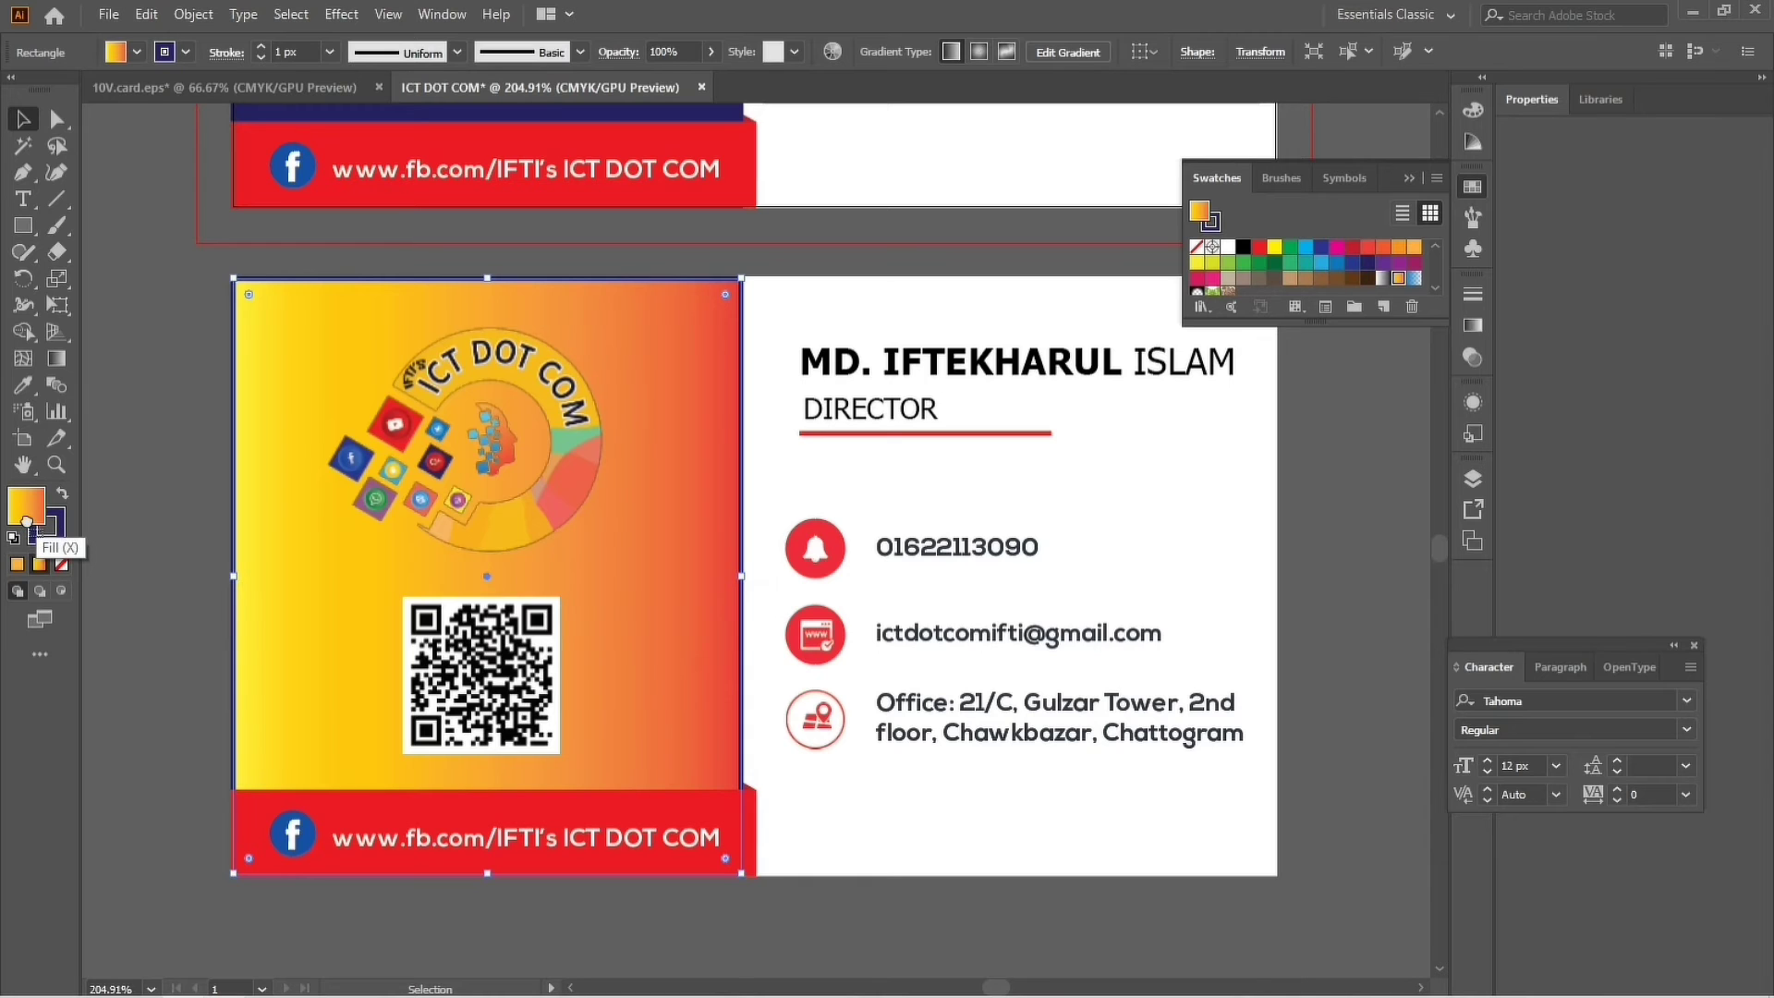
Apply the same gradient to the panel's stroke and zoom out to show both cards.
left_click(162, 391)
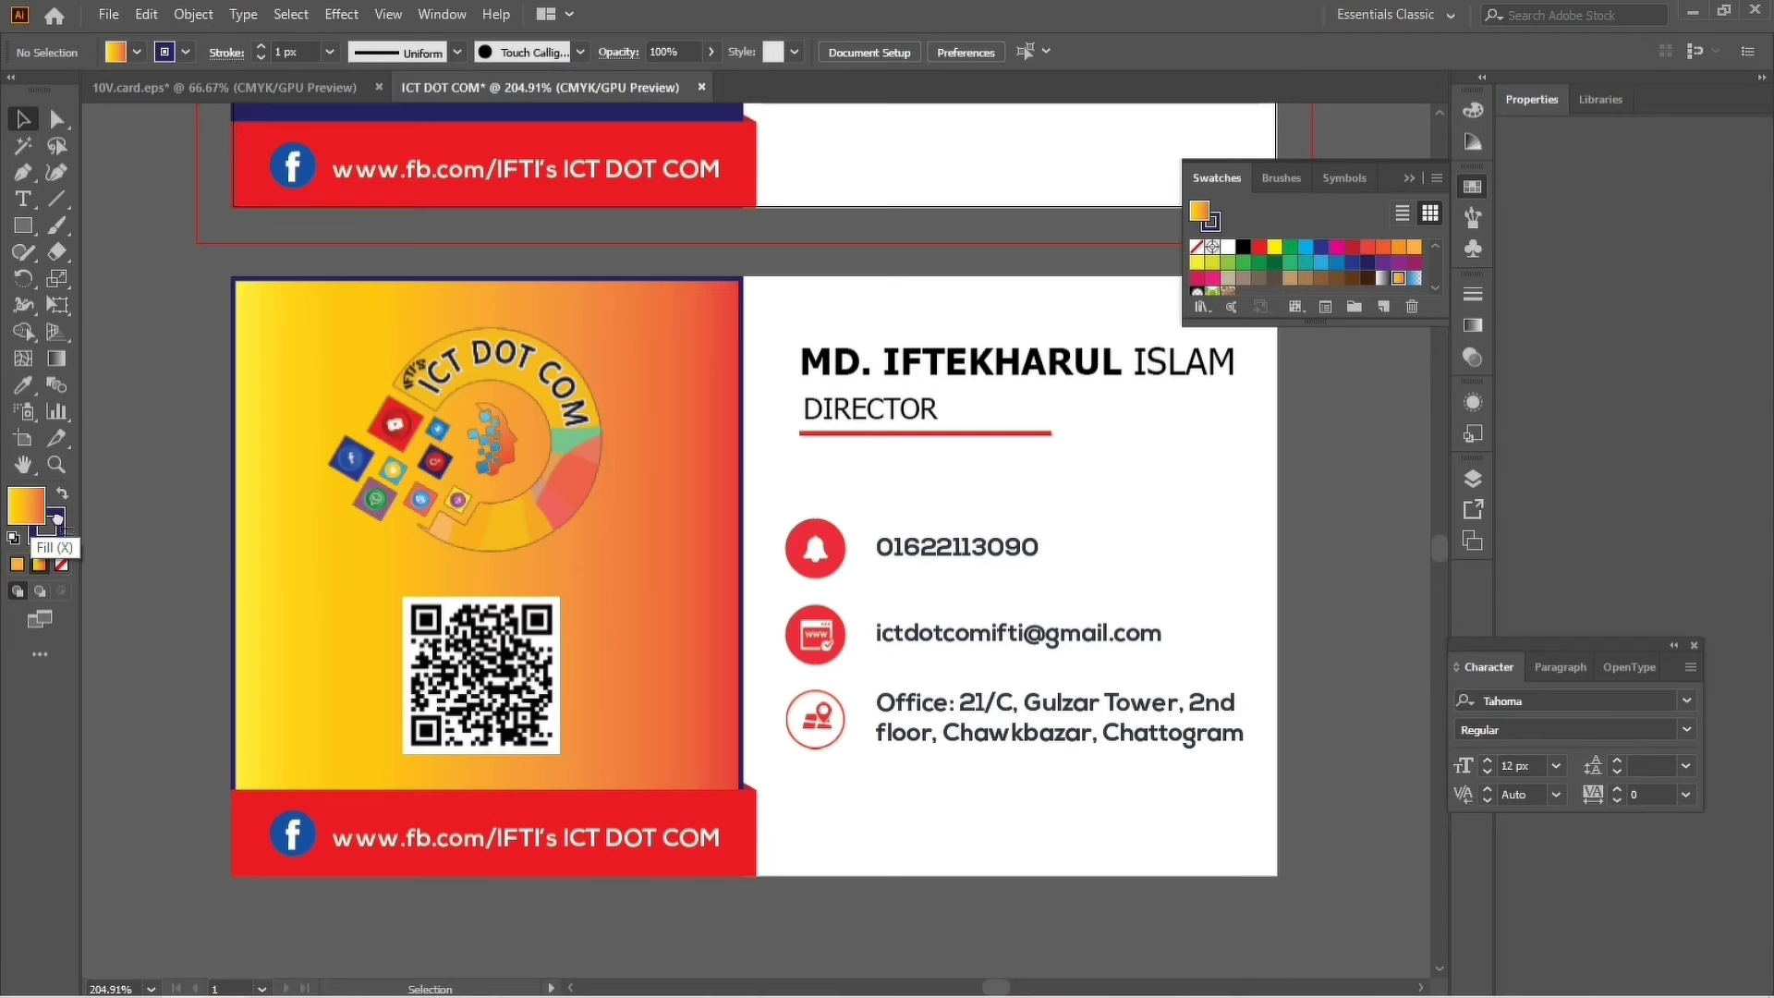
left_click(286, 478)
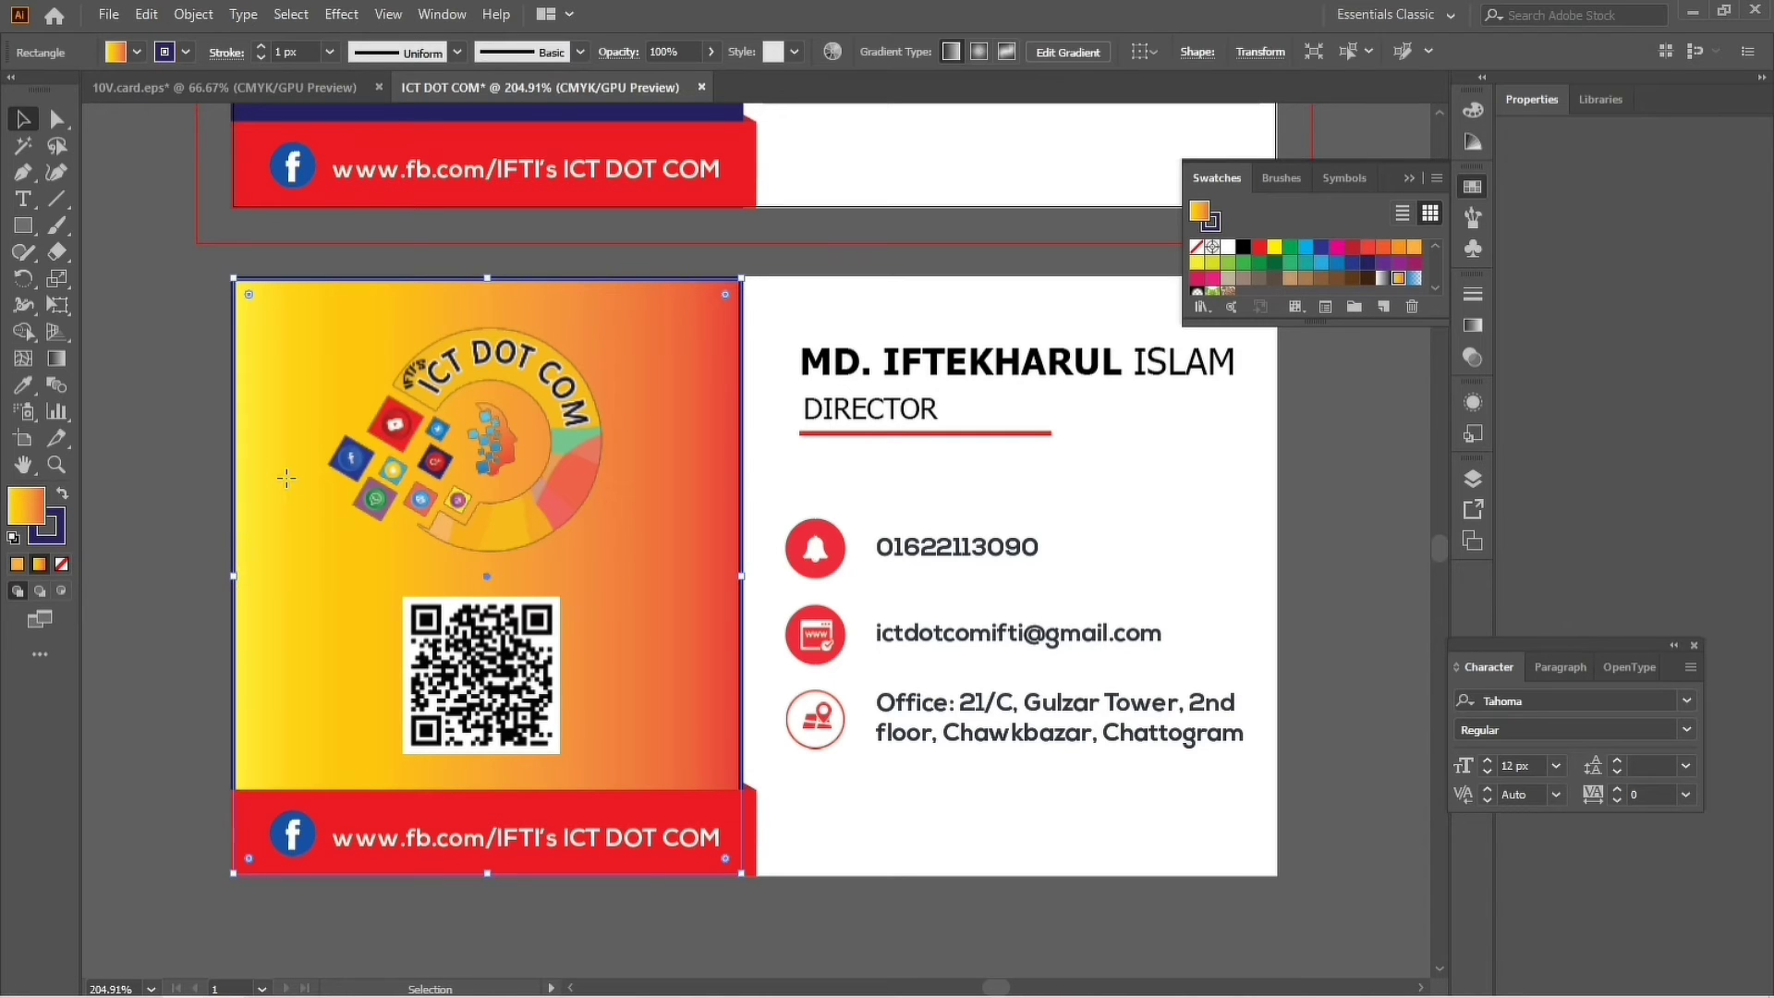
left_click(39, 564)
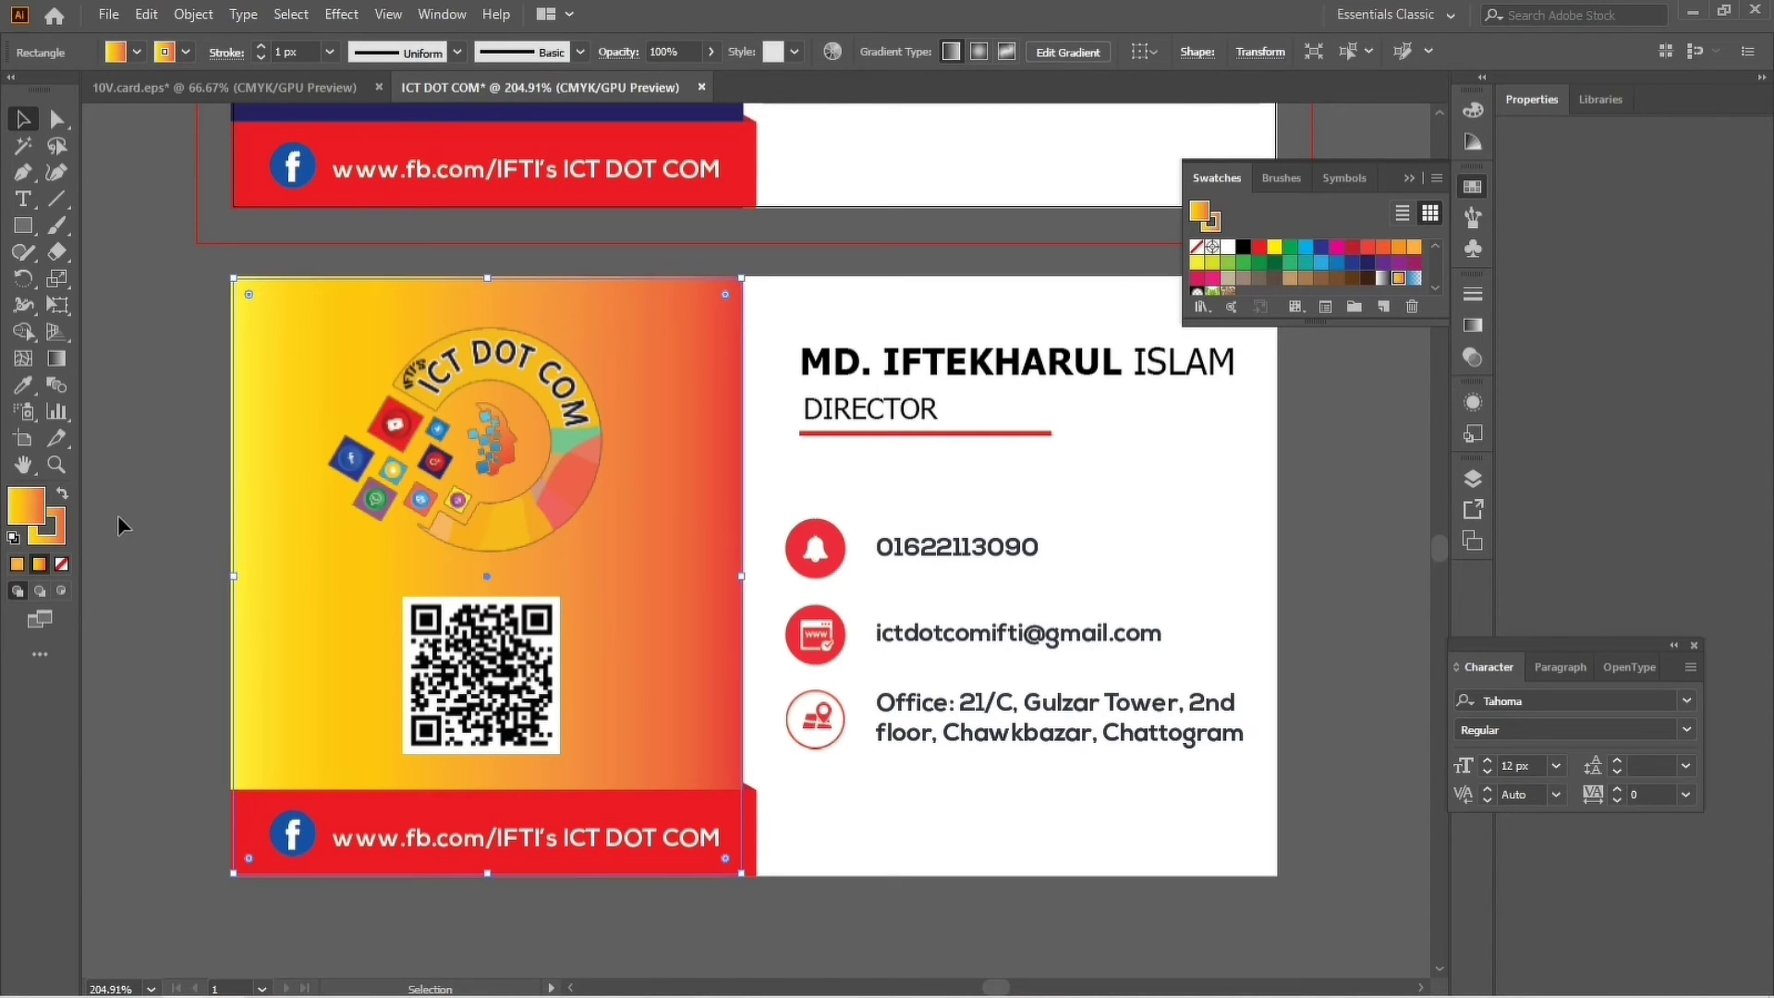
left_click(194, 518)
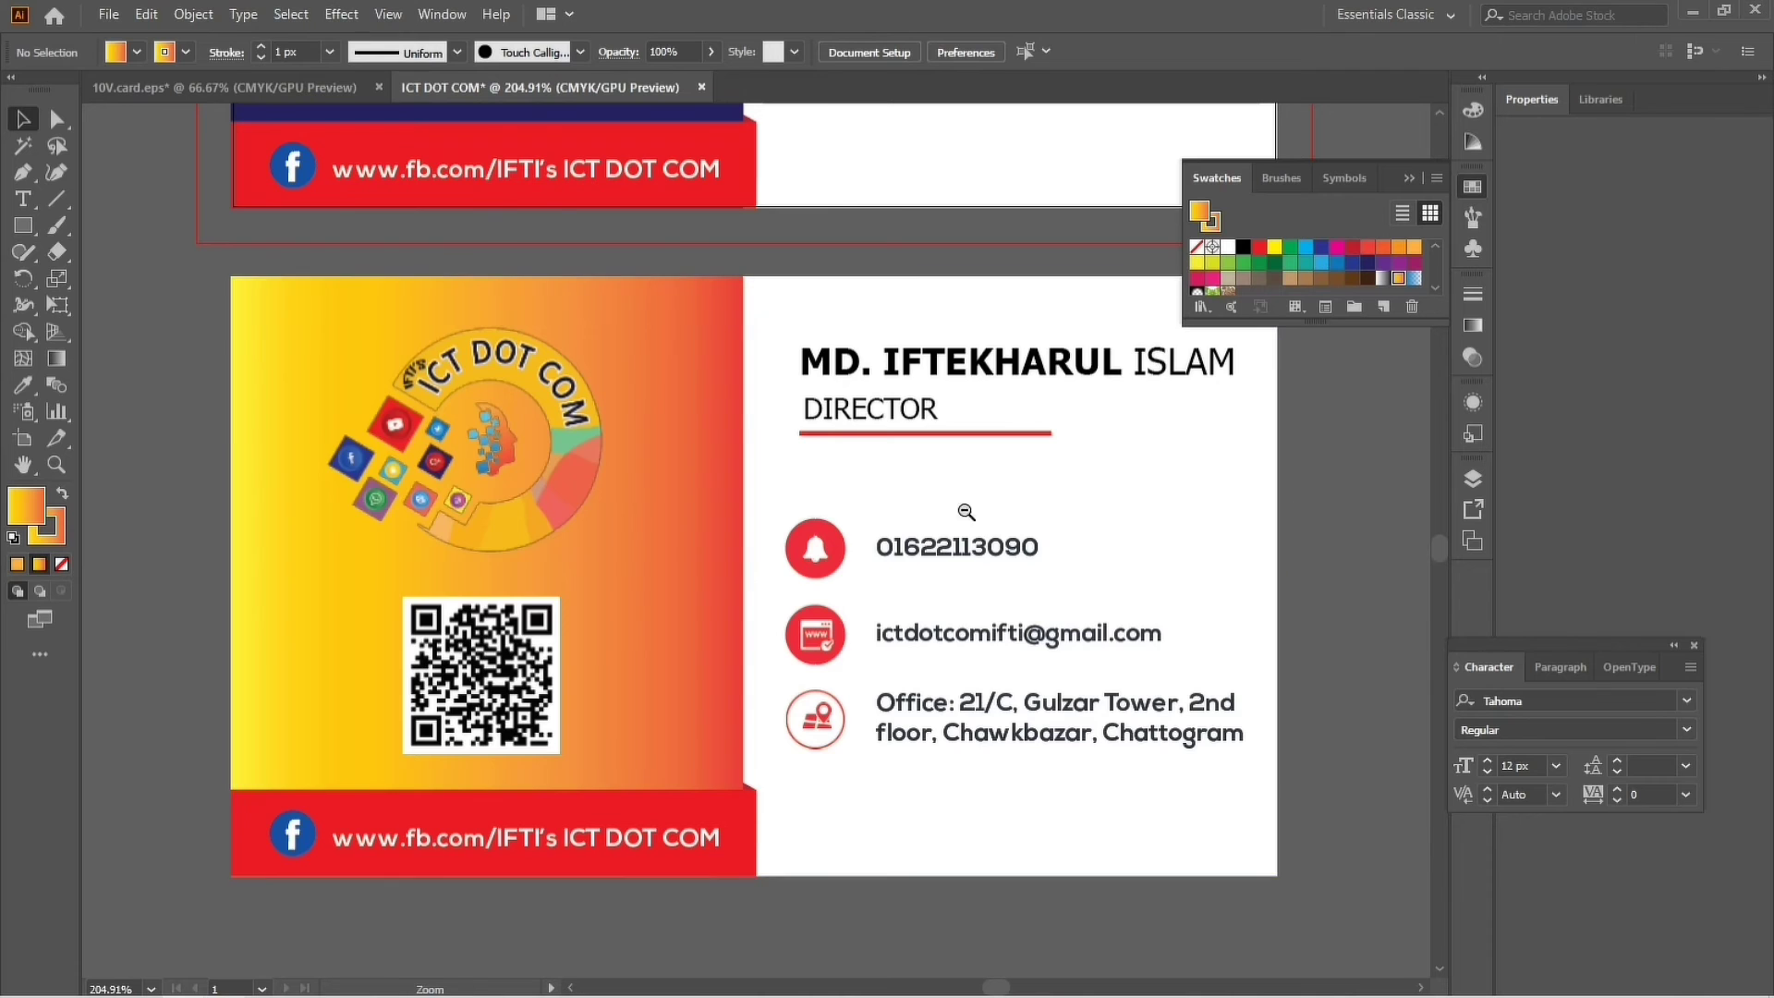
scroll(903, 508, "down", 4)
scroll(823, 657, "down", 3)
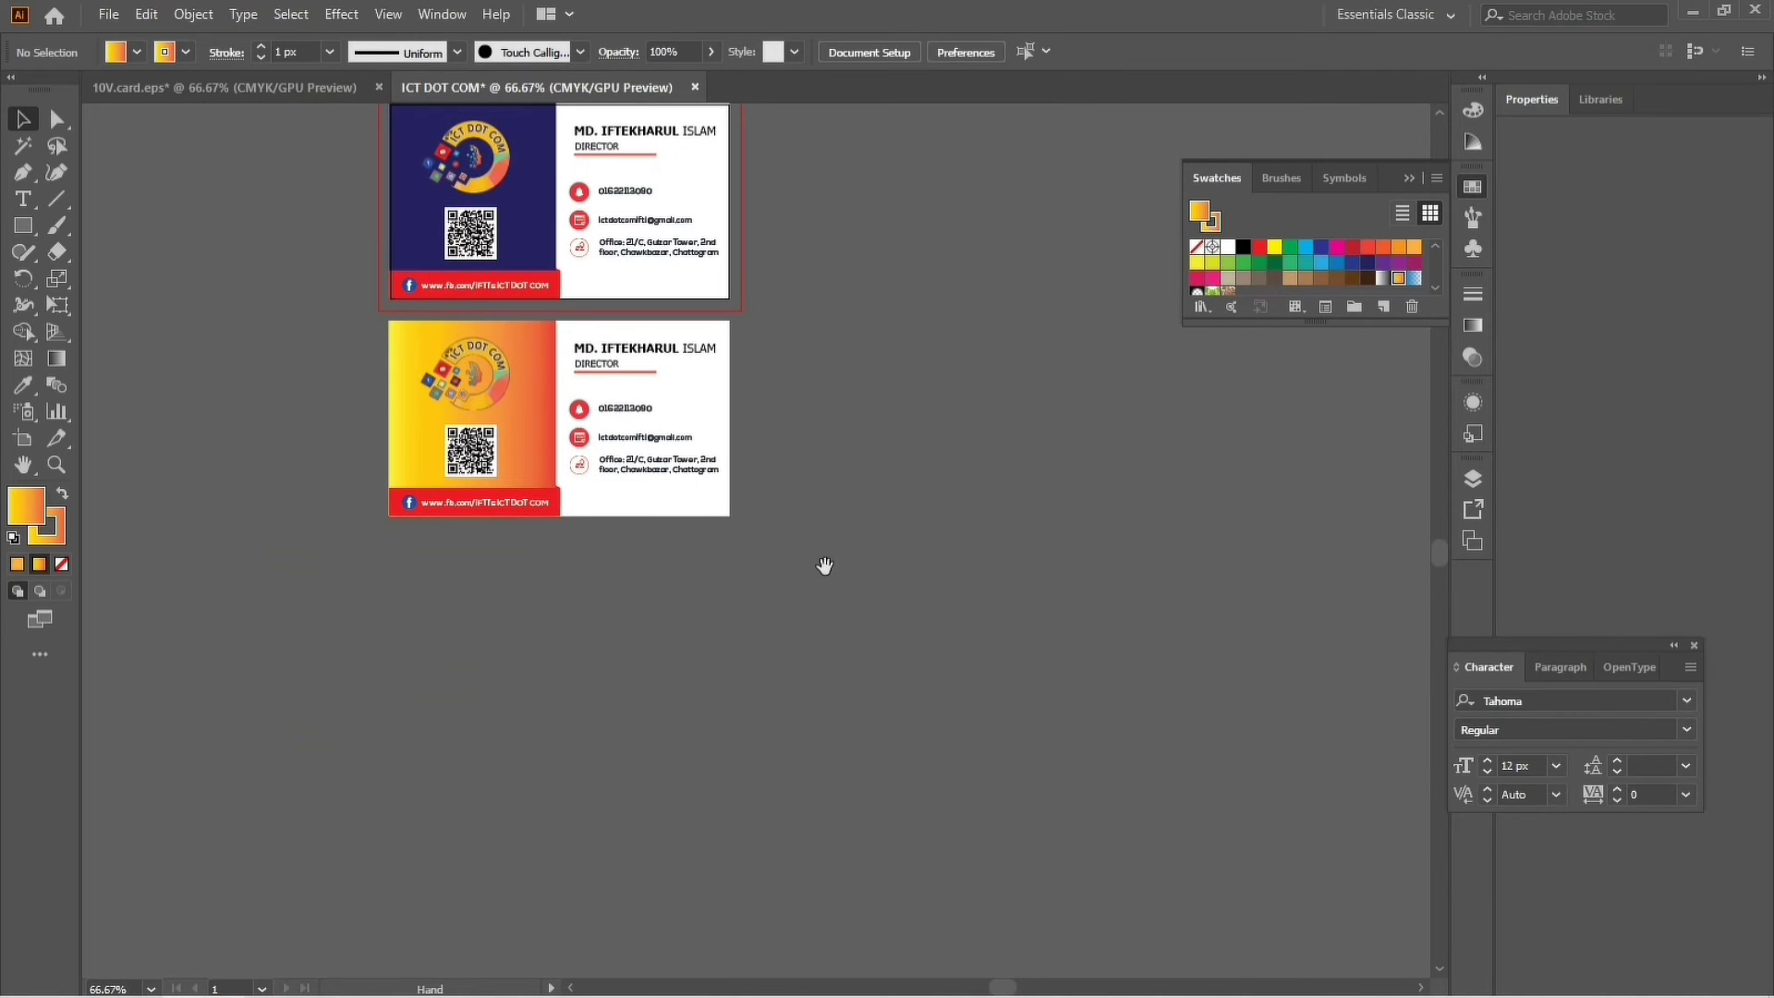
left_click_drag(374, 338, 694, 555)
left_click_drag(1037, 557, 835, 575)
key("ctrl+alt+space")
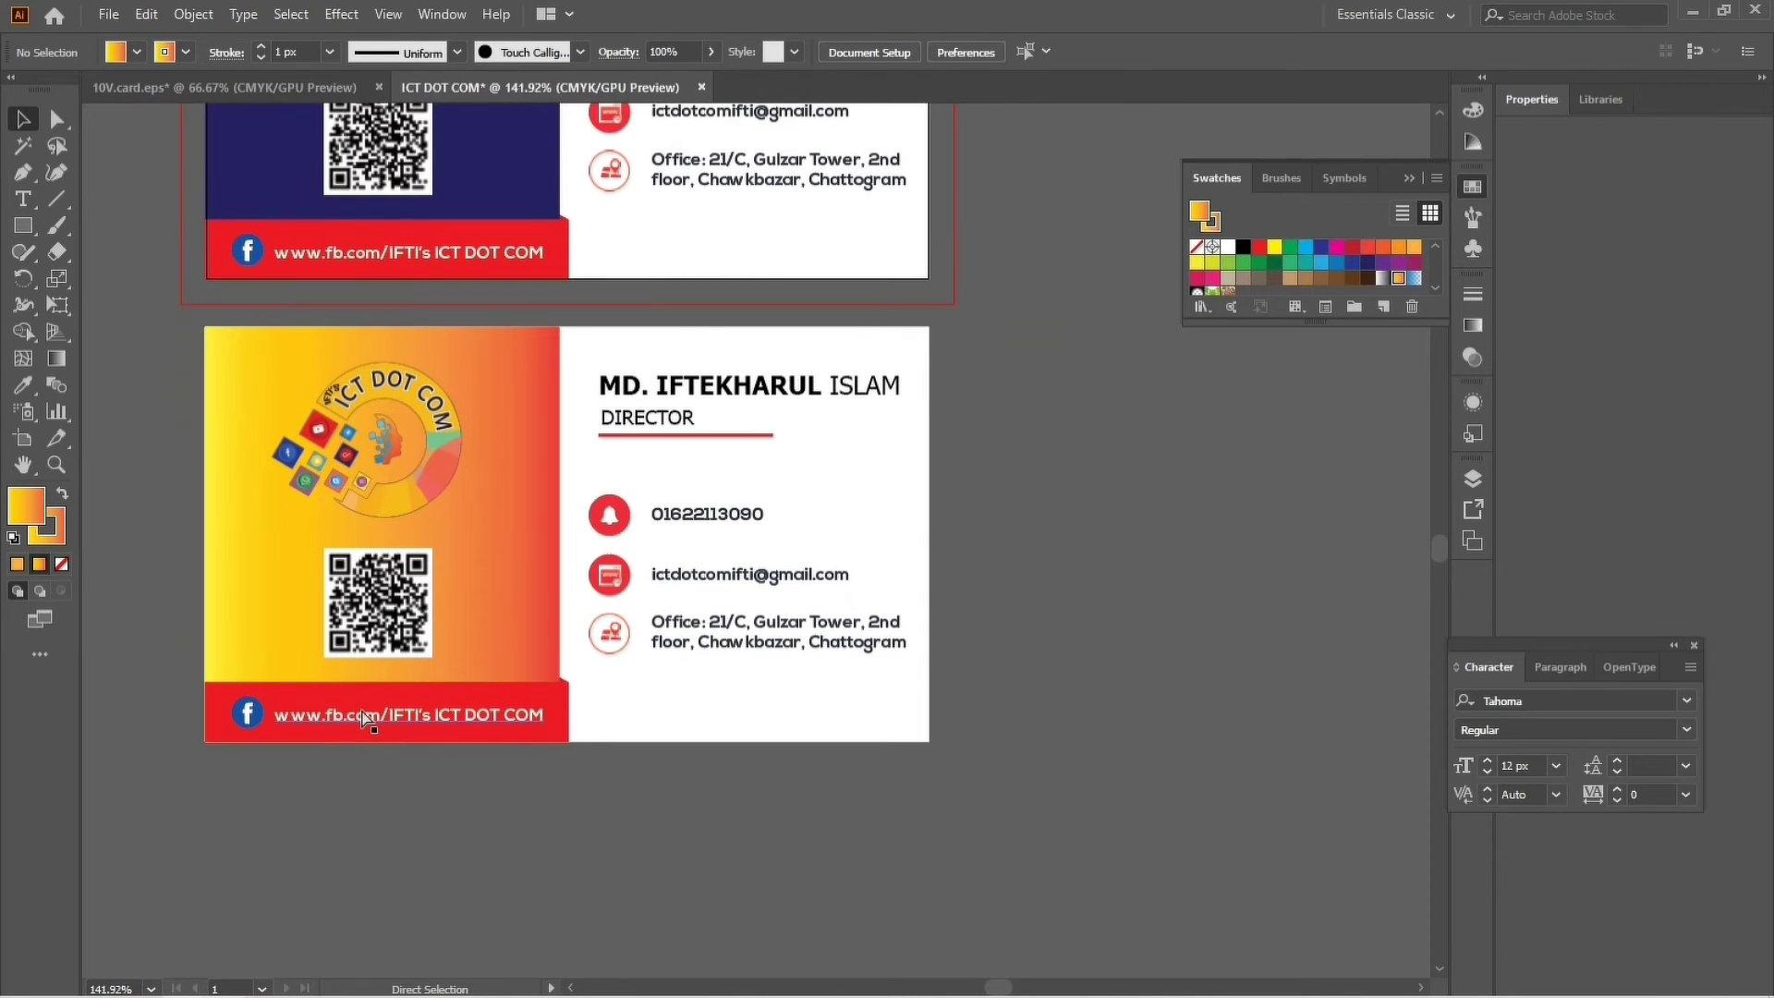
left_click(570, 575)
left_click(517, 445)
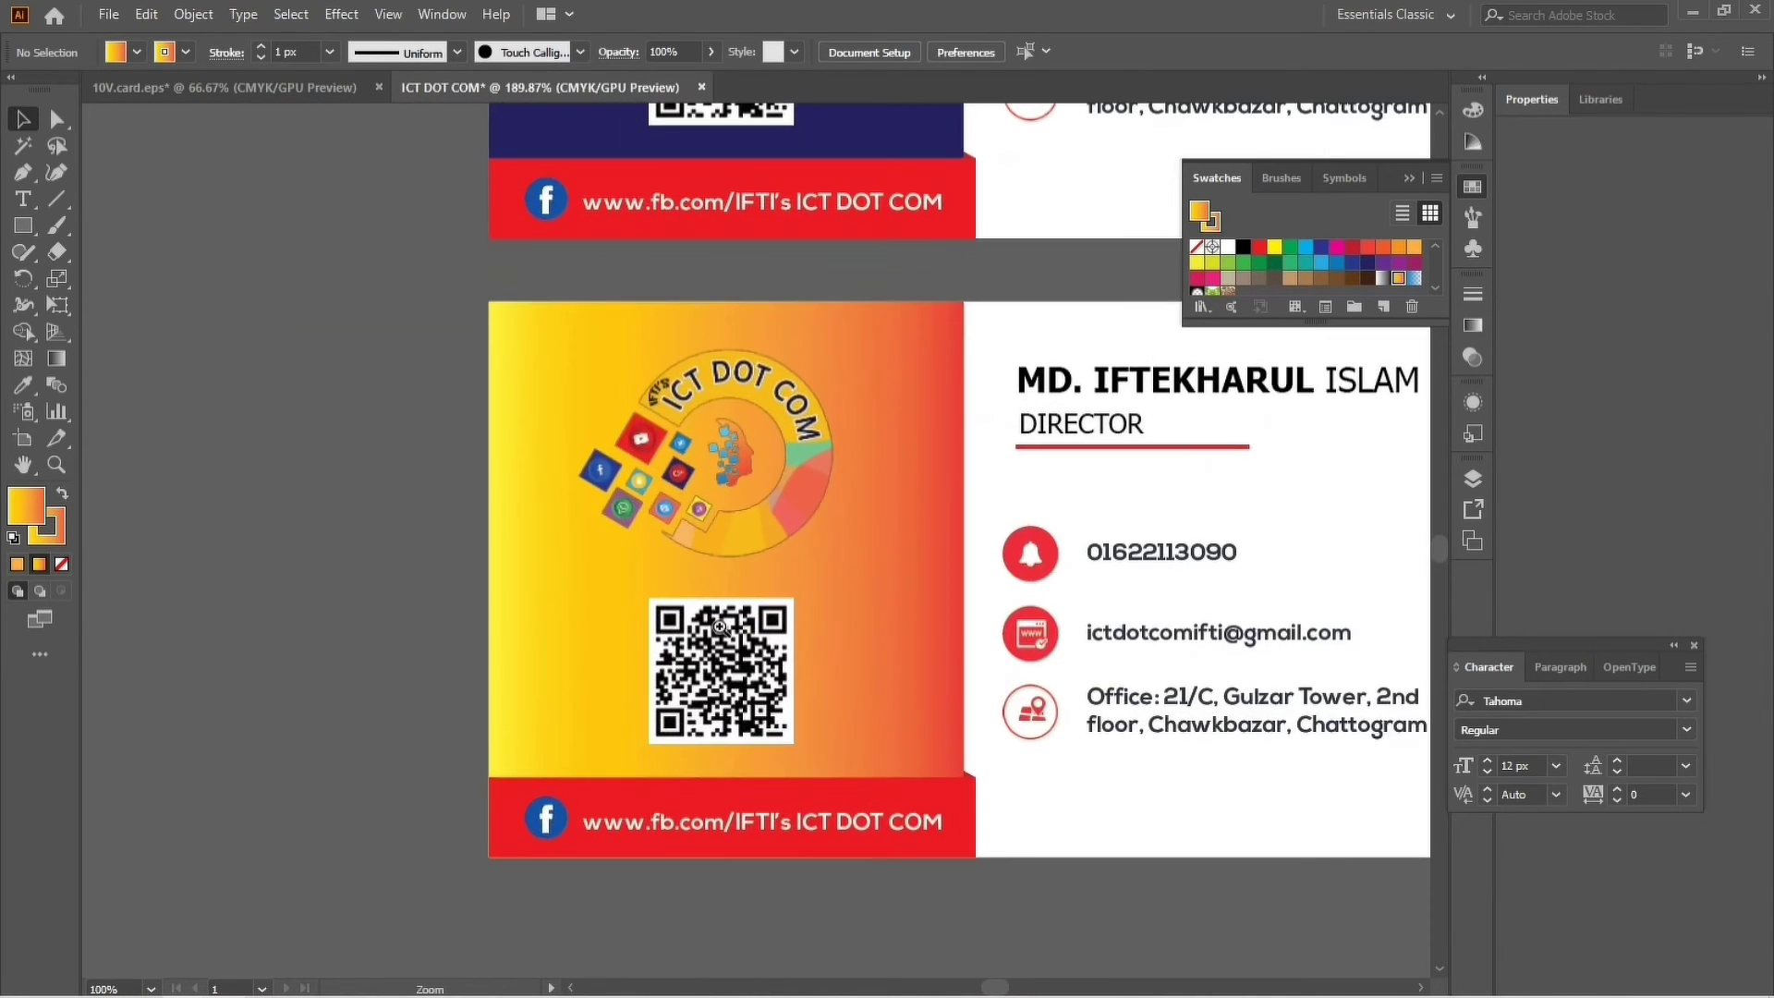
left_click_drag(982, 634, 652, 642)
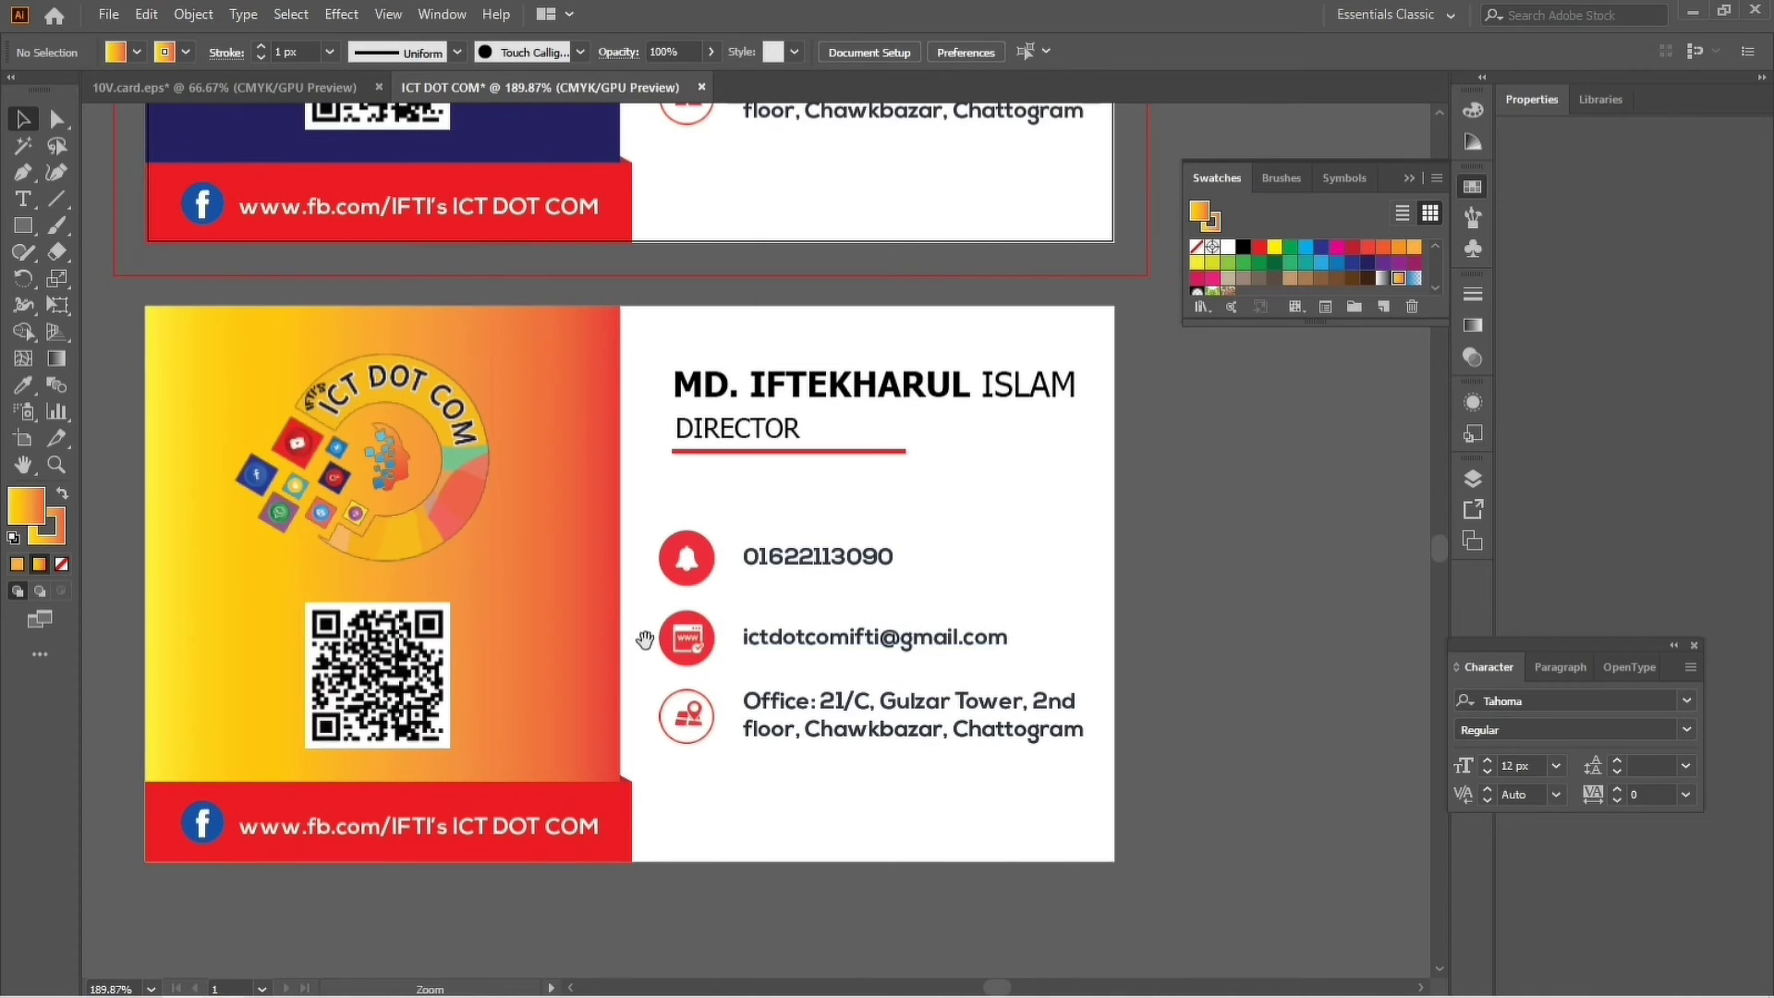
left_click(658, 610, "ctrl+alt")
left_click_drag(792, 483, 643, 578)
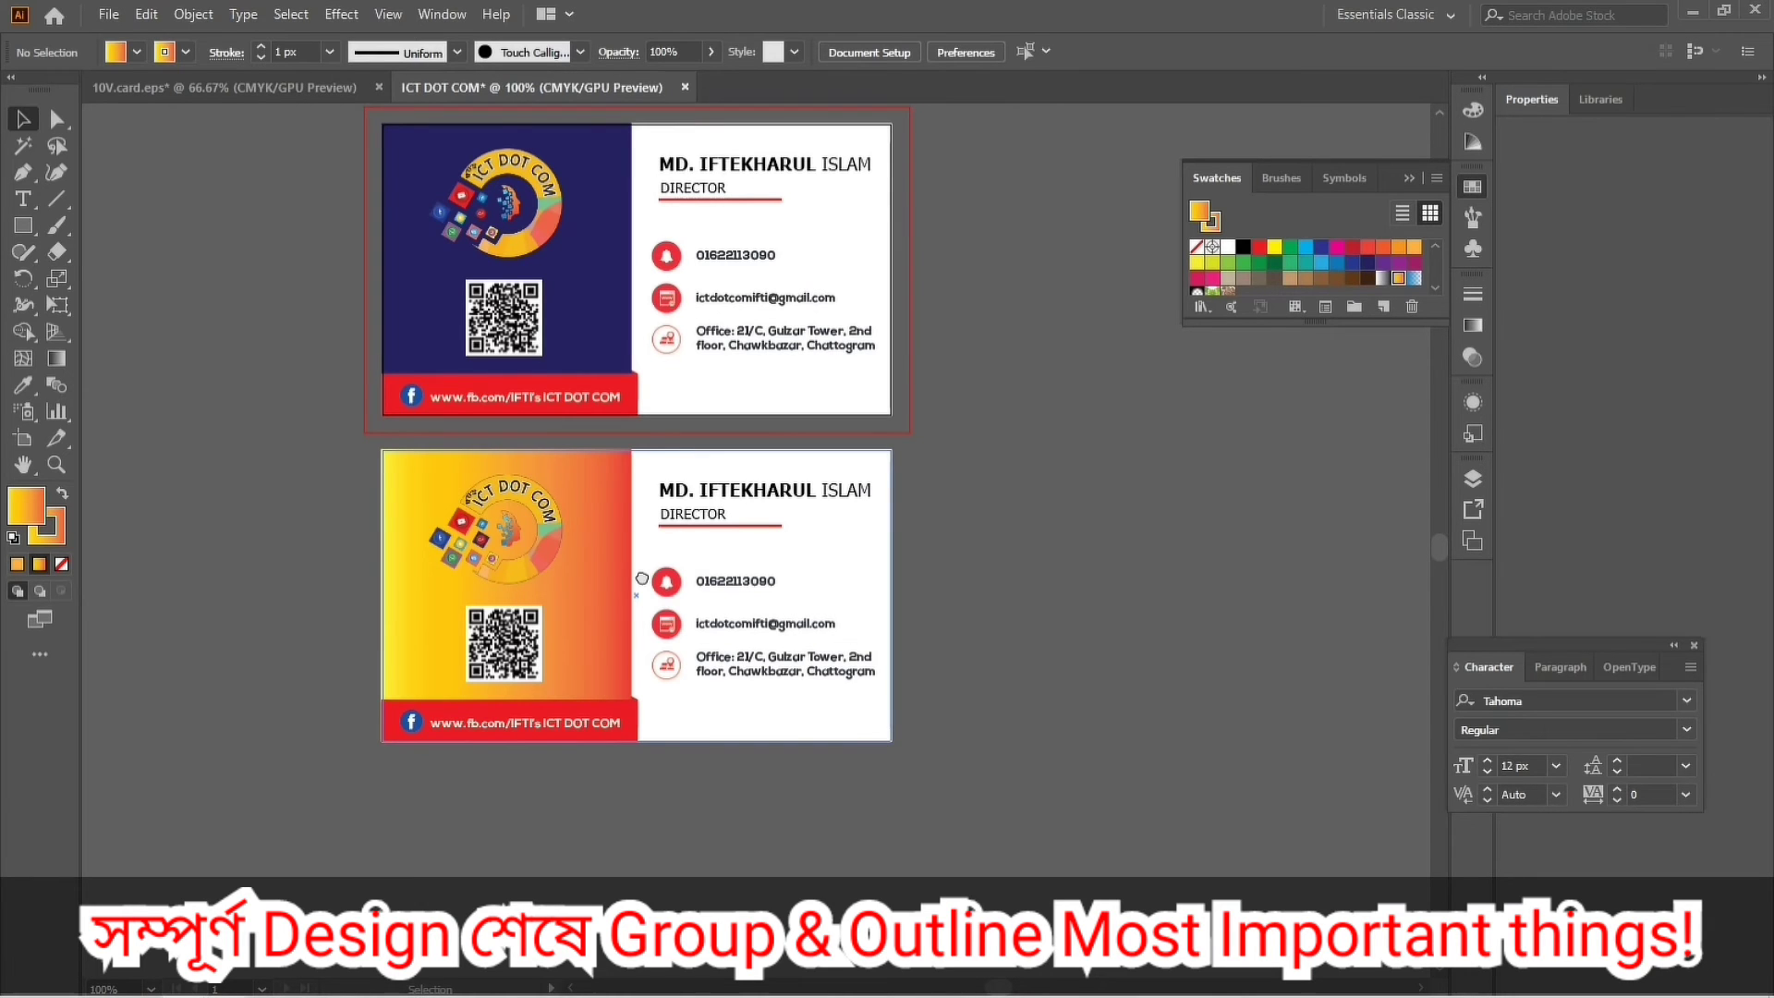
Marquee-select all the top card's objects and group them, checking they move together.
left_click_drag(642, 579, 643, 659)
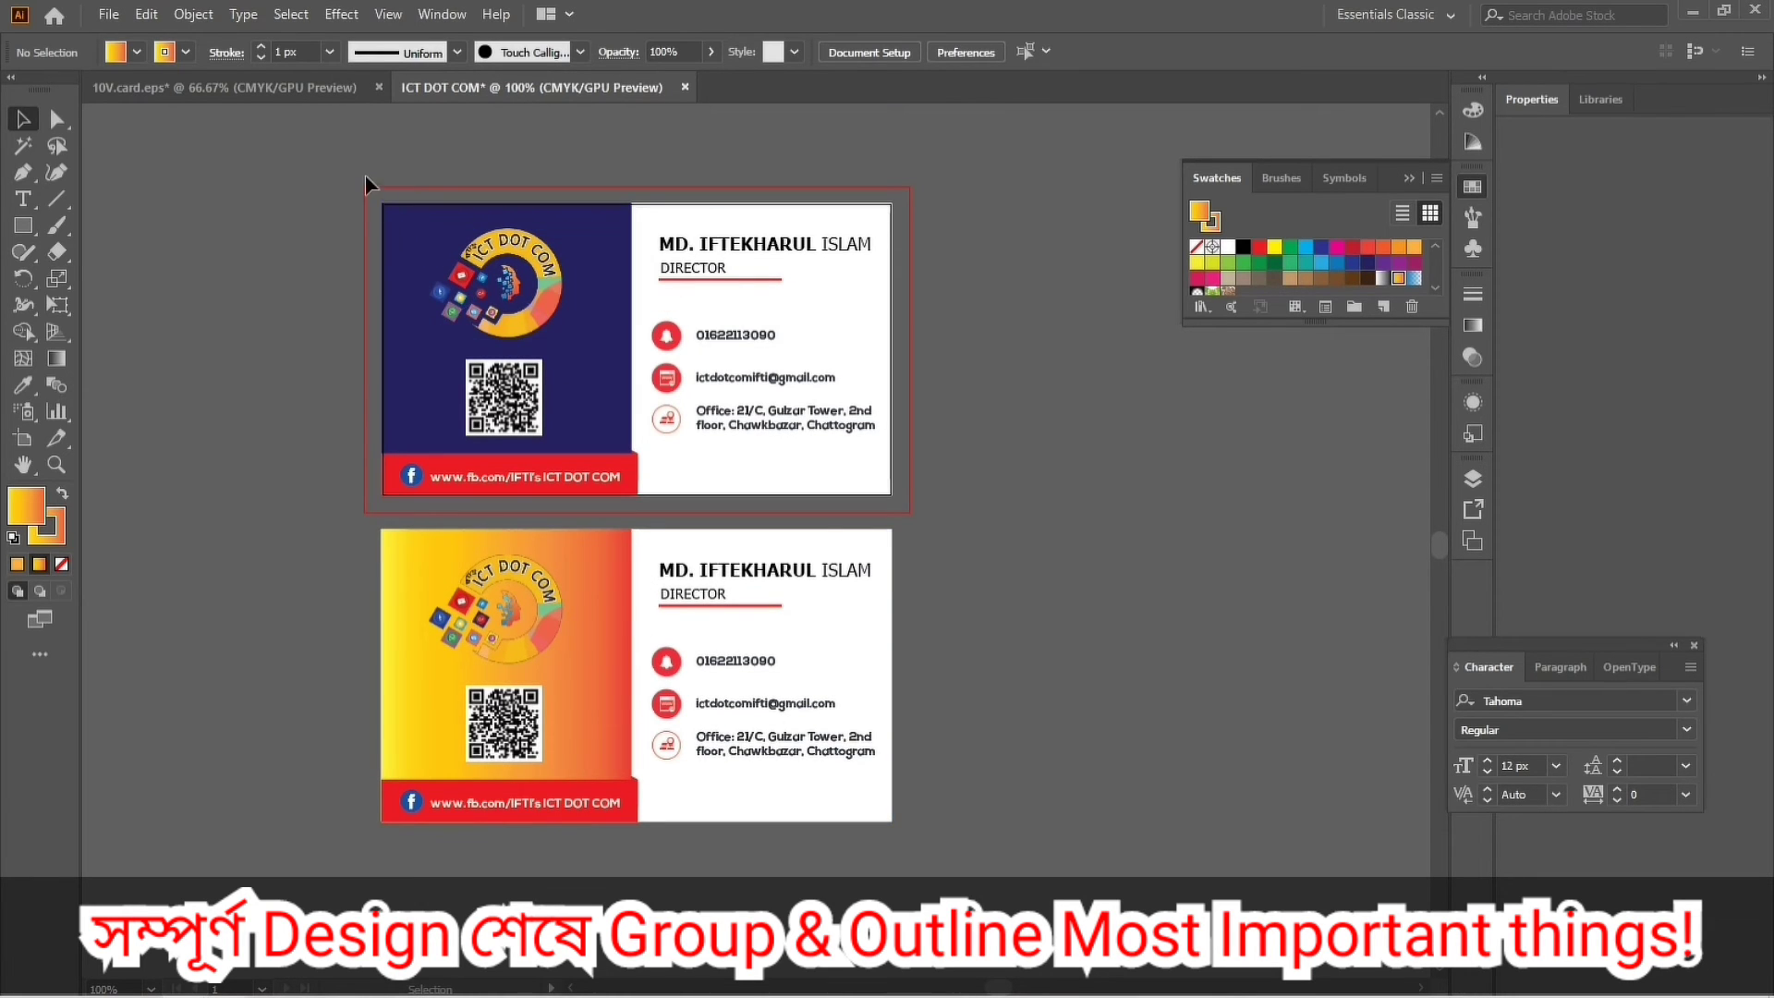
left_click_drag(362, 170, 535, 337)
left_click(286, 353)
left_click_drag(372, 178, 906, 508)
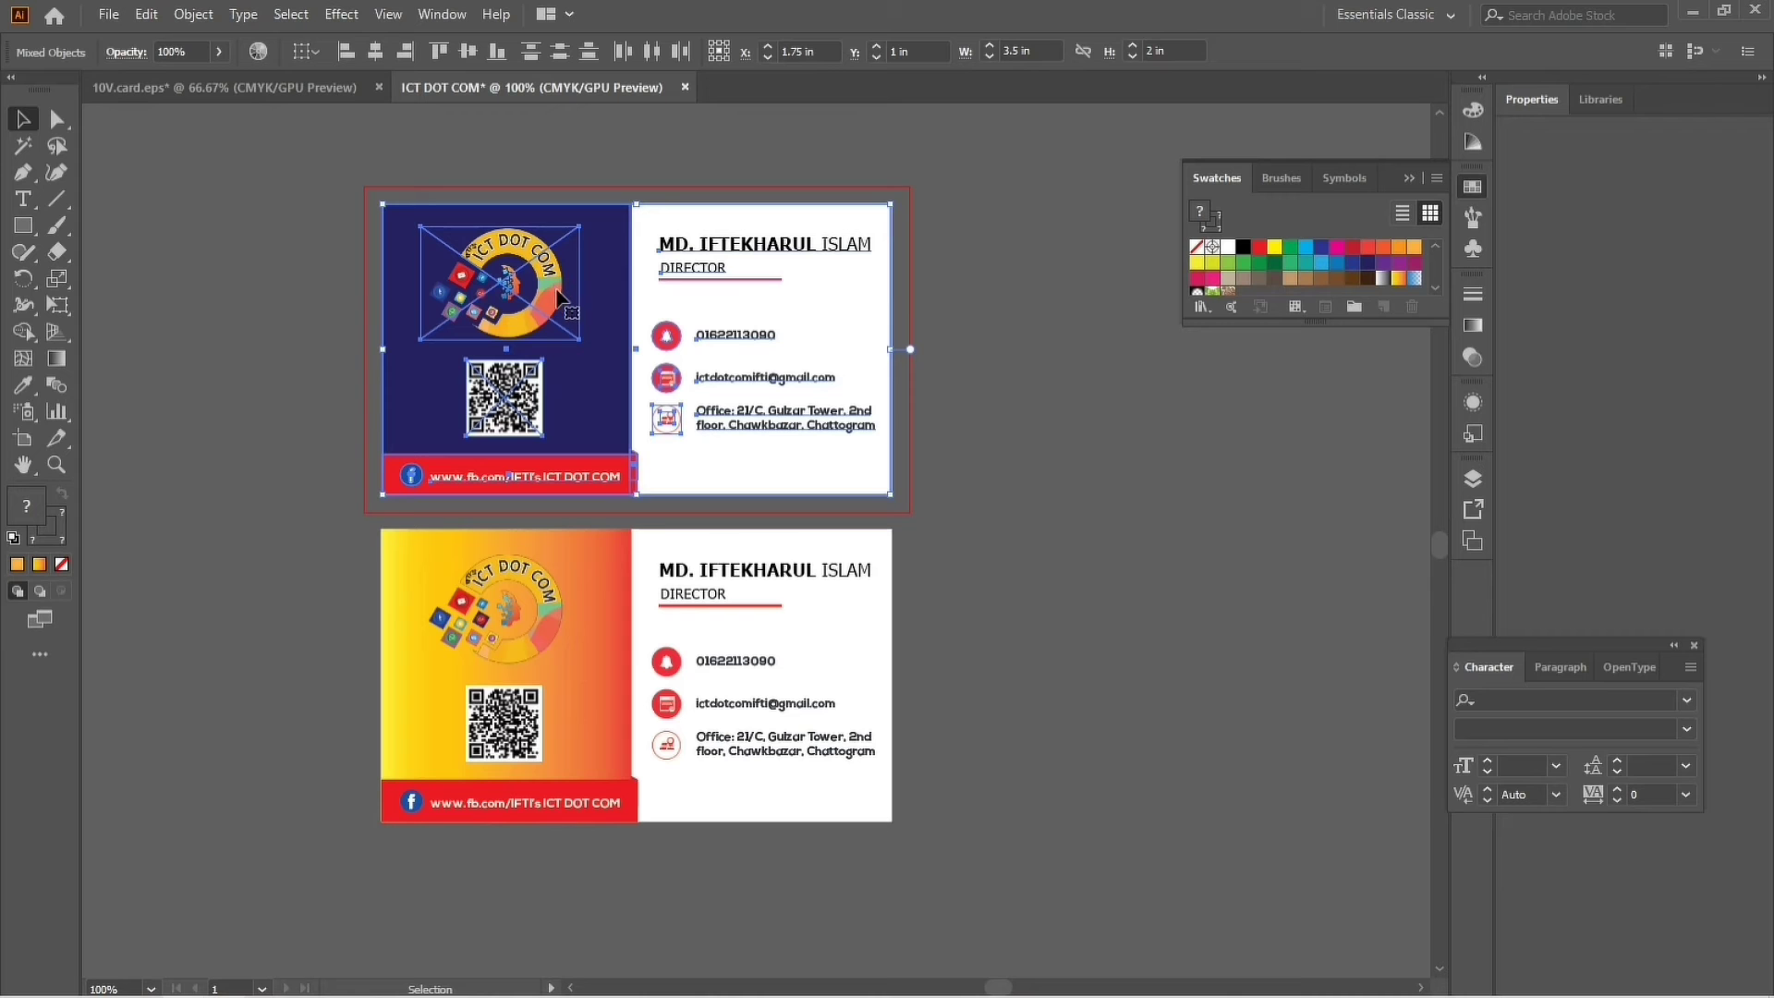
right_click(559, 298)
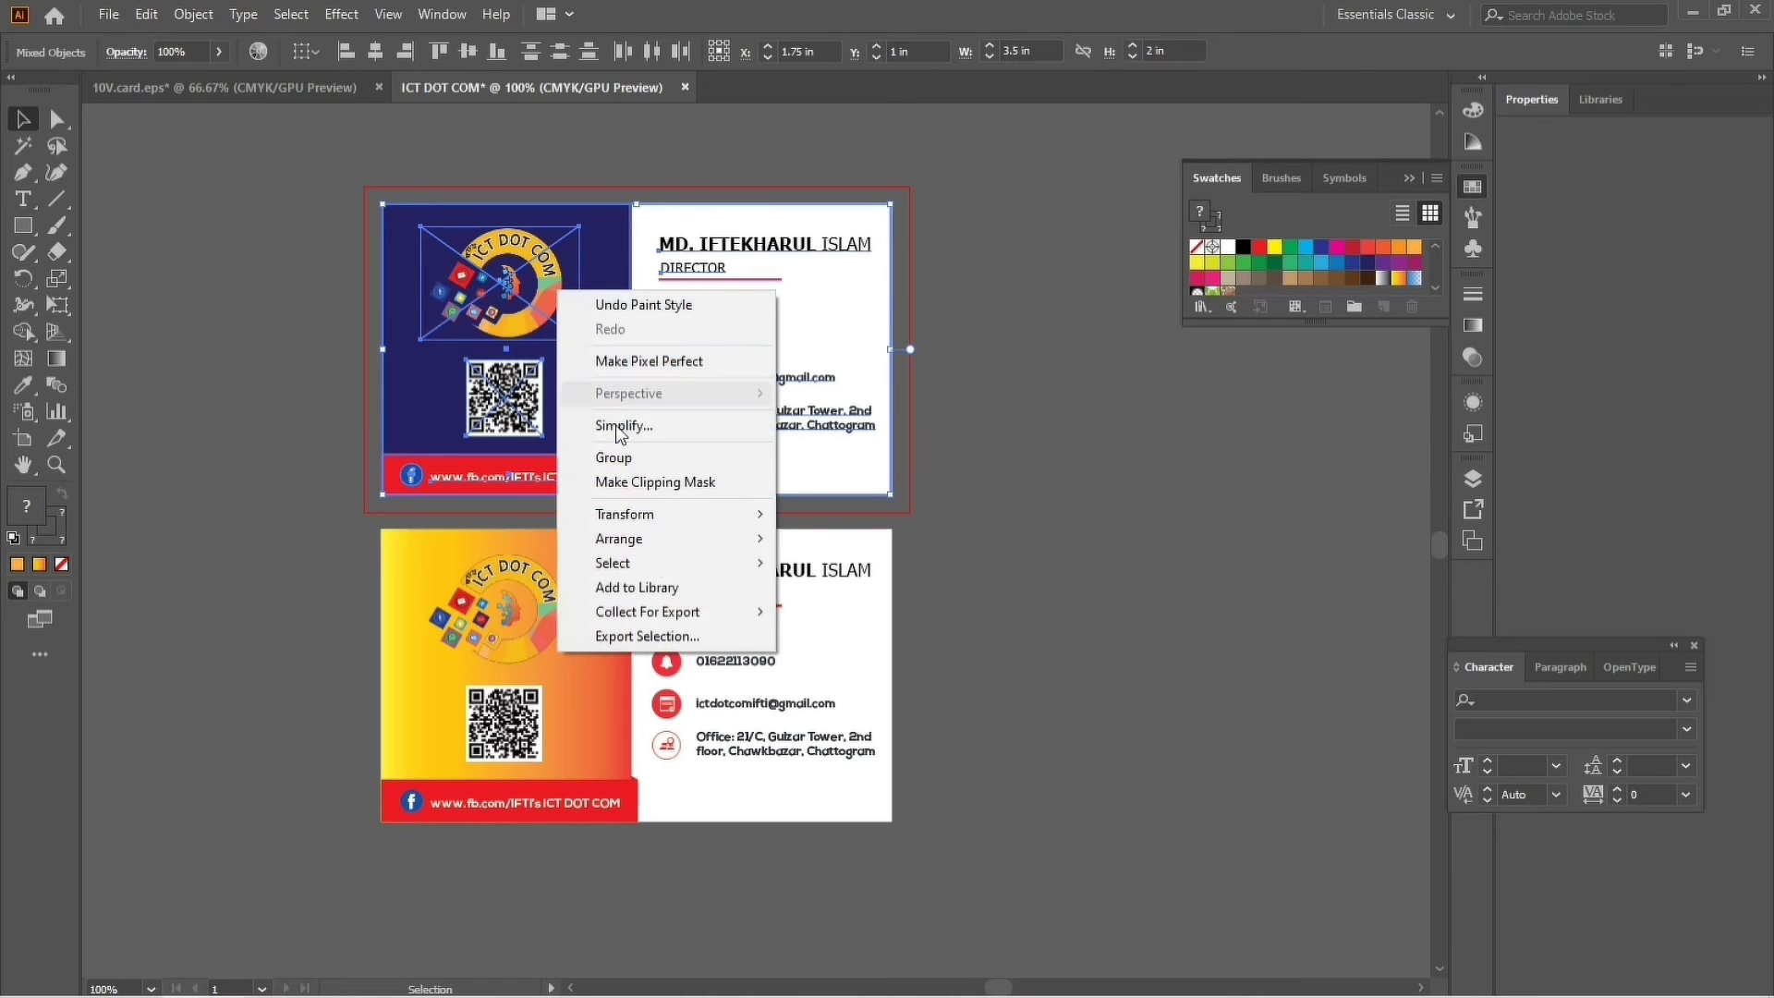
left_click(644, 459)
mouse_move(661, 425)
left_mouse_down()
mouse_move(778, 347)
mouse_move(683, 440)
left_mouse_up()
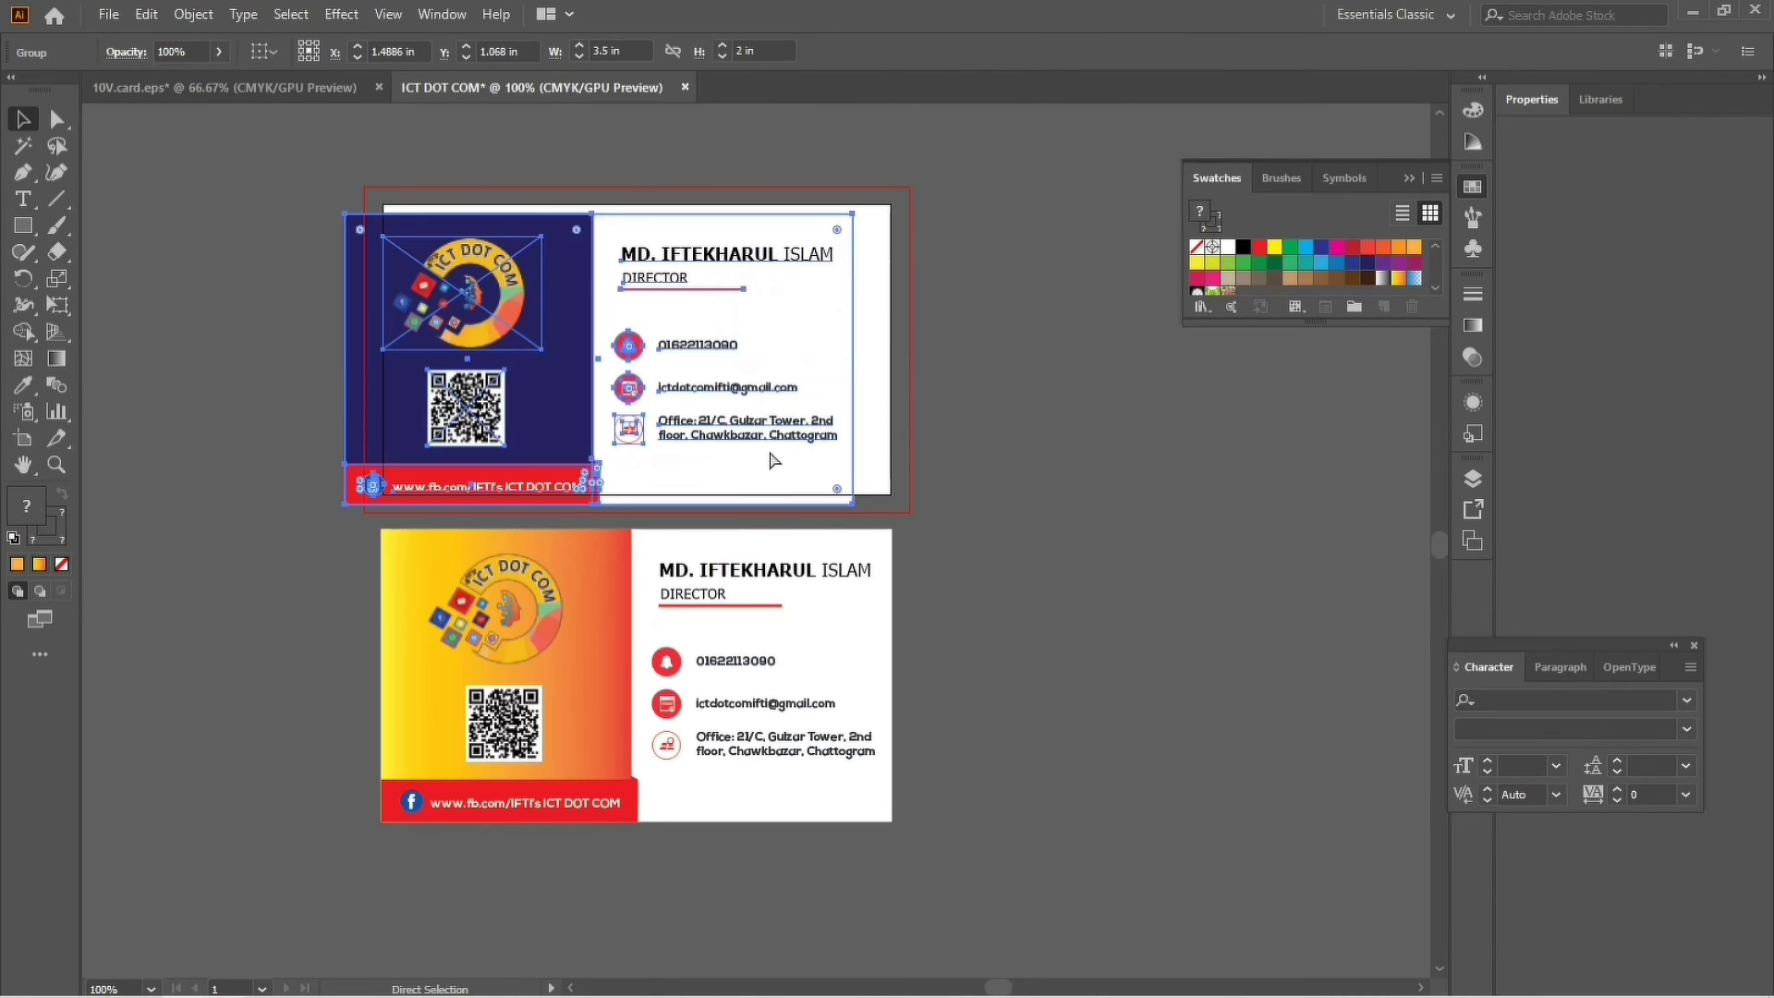
left_click(1006, 466)
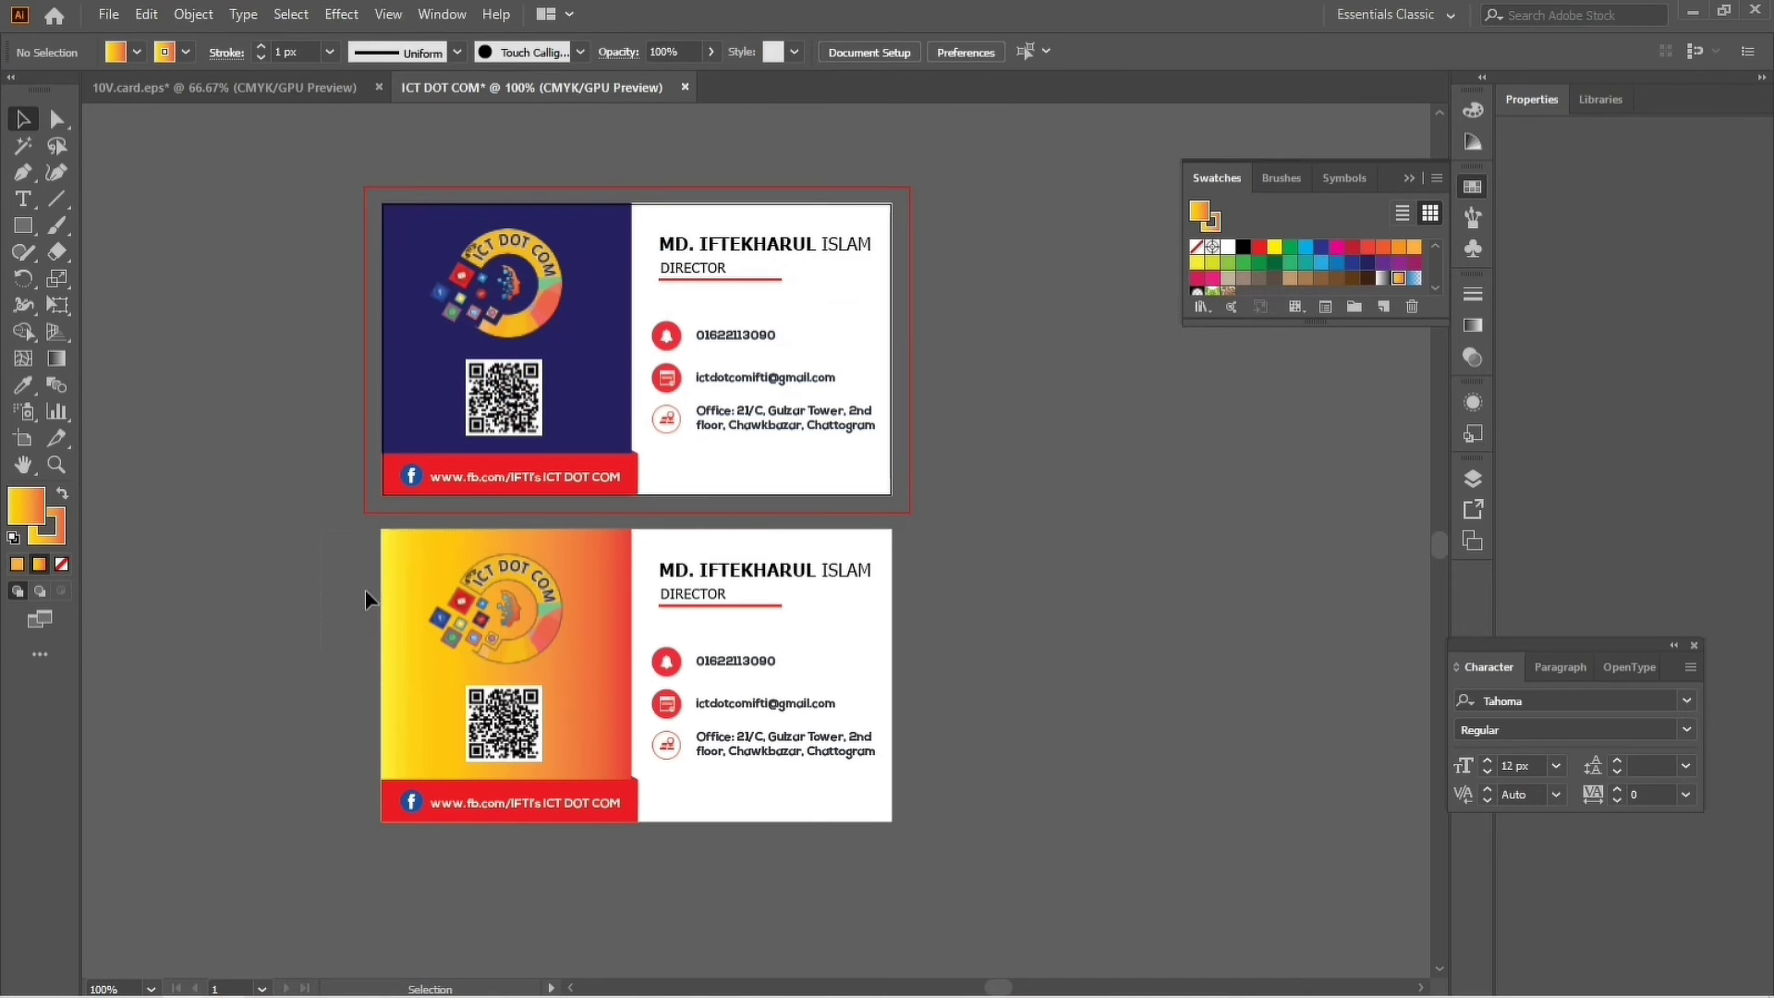
Marquee-select the lower gradient card's objects and group them, checking the group.
left_click_drag(776, 776, 891, 819)
right_click(795, 749)
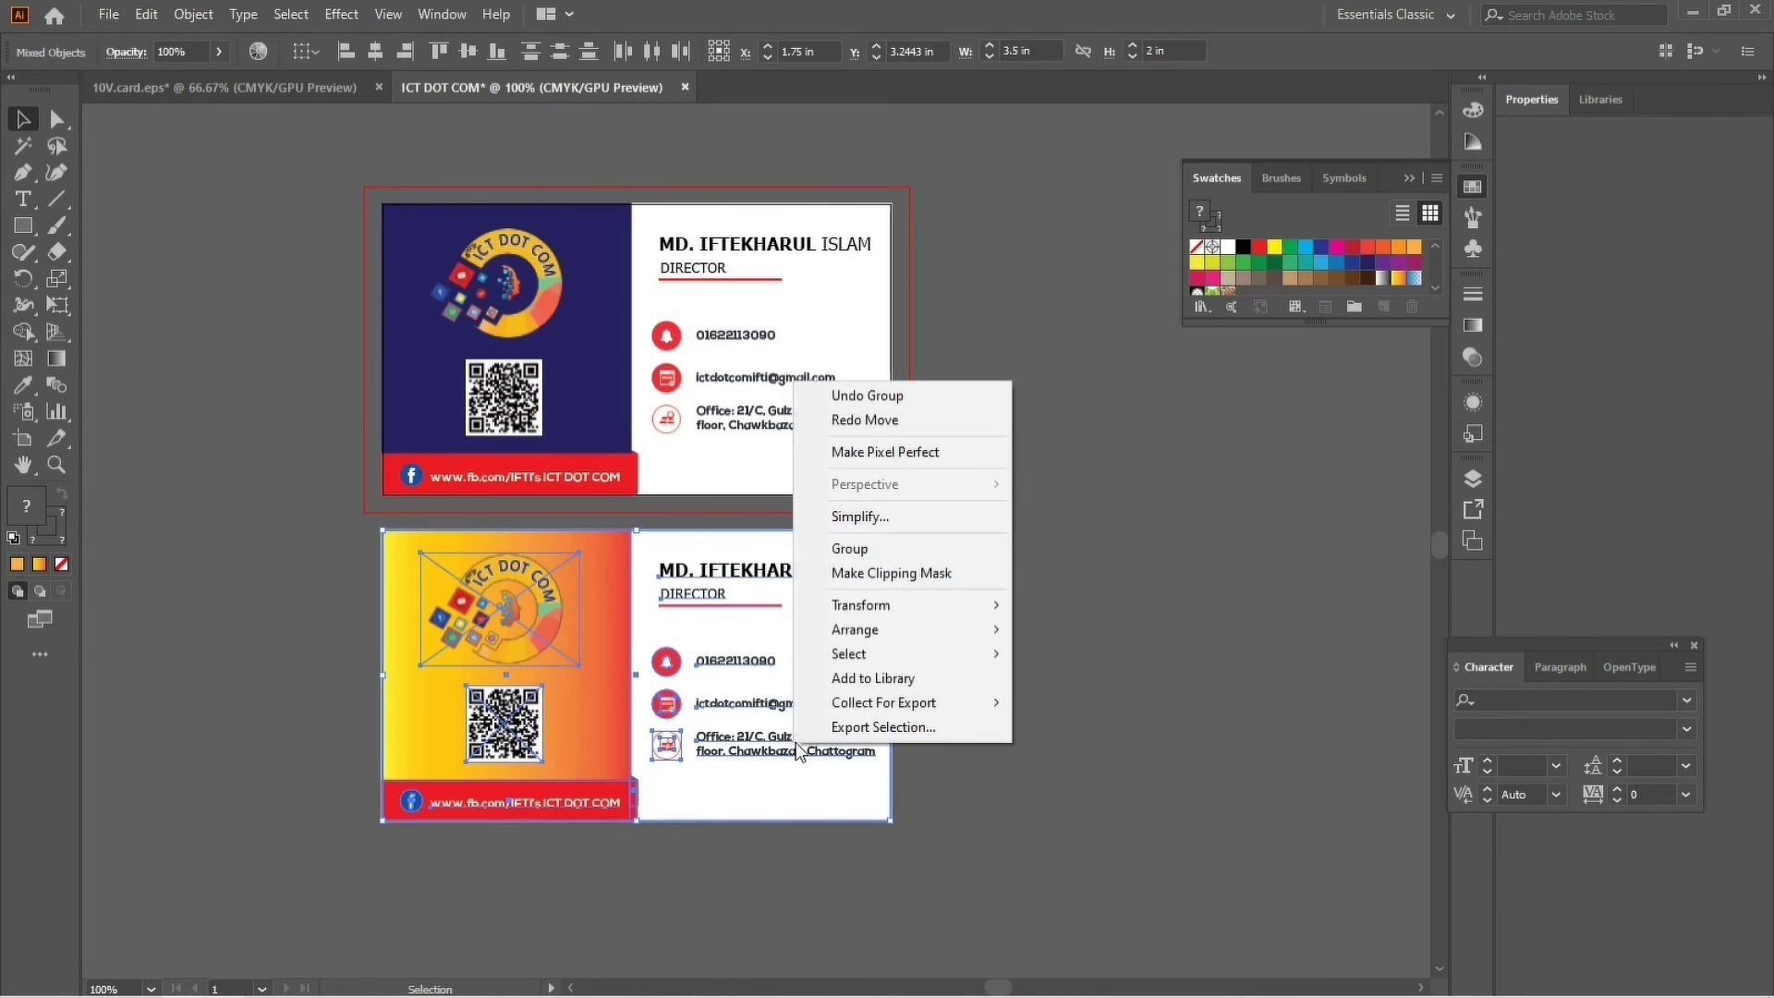
left_click(862, 545)
left_click(1026, 578)
mouse_move(744, 634)
left_mouse_down()
mouse_move(804, 578)
mouse_move(721, 551)
mouse_move(722, 695)
mouse_move(826, 584)
mouse_move(740, 668)
left_mouse_up()
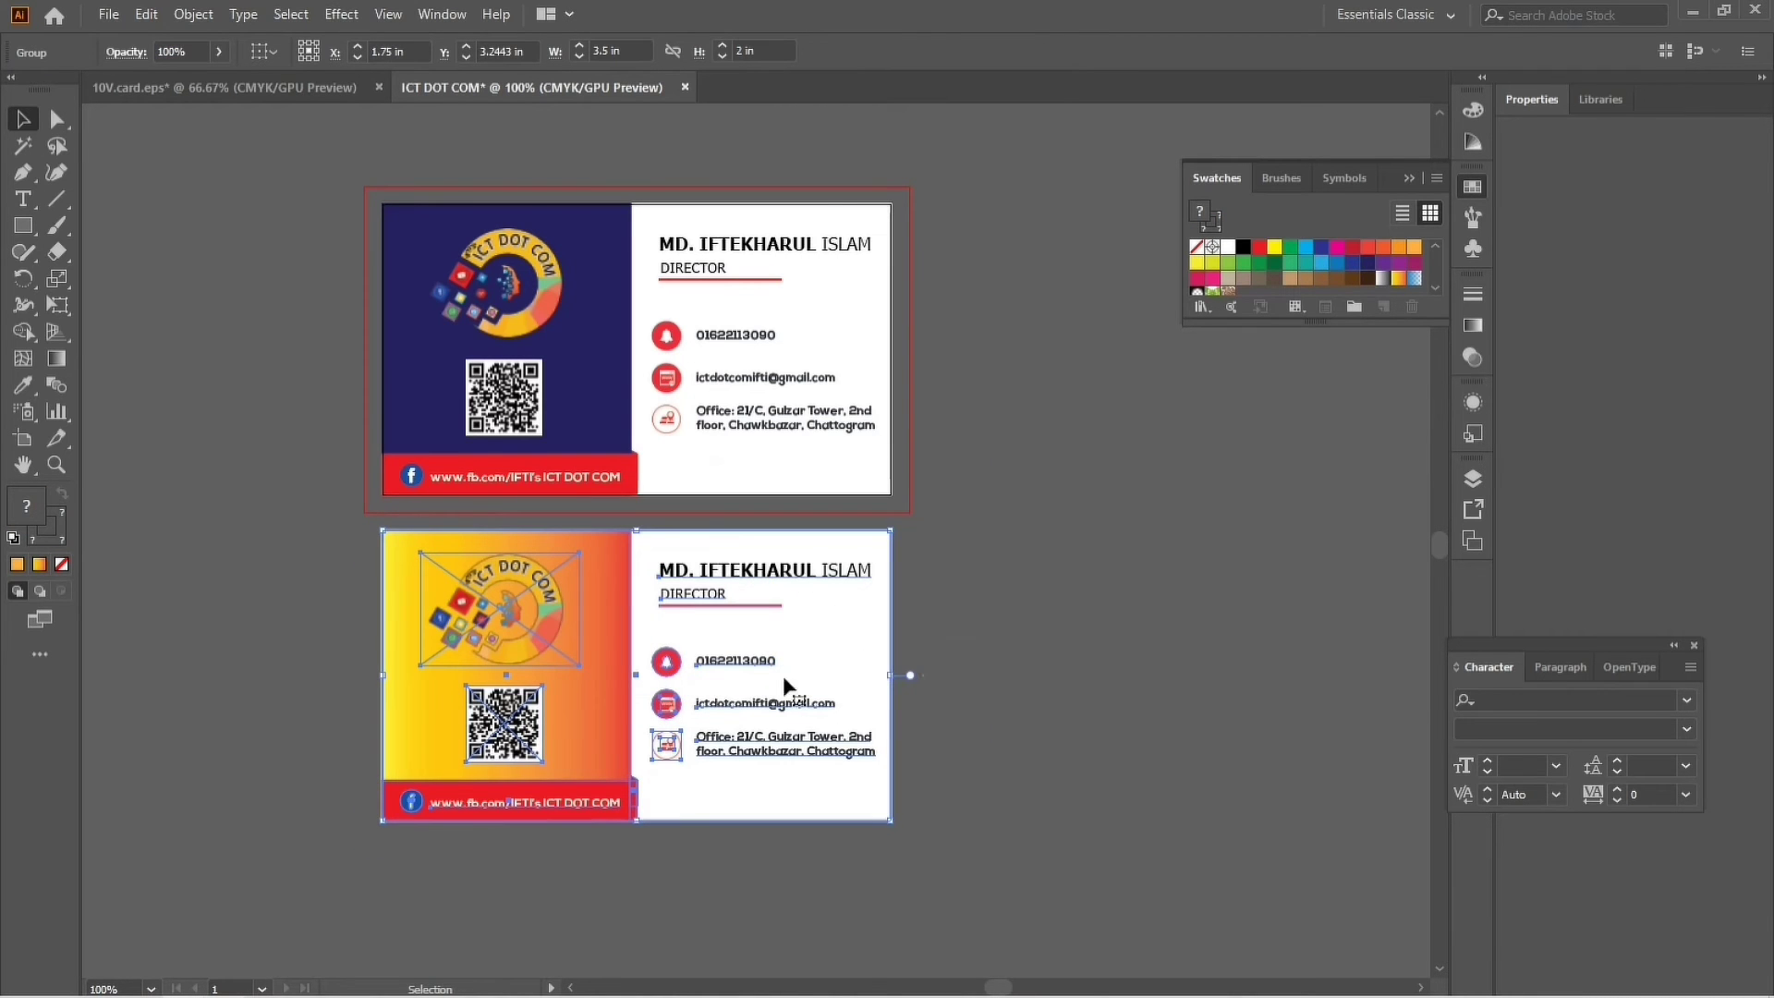
right_click(698, 671)
left_click(1079, 689)
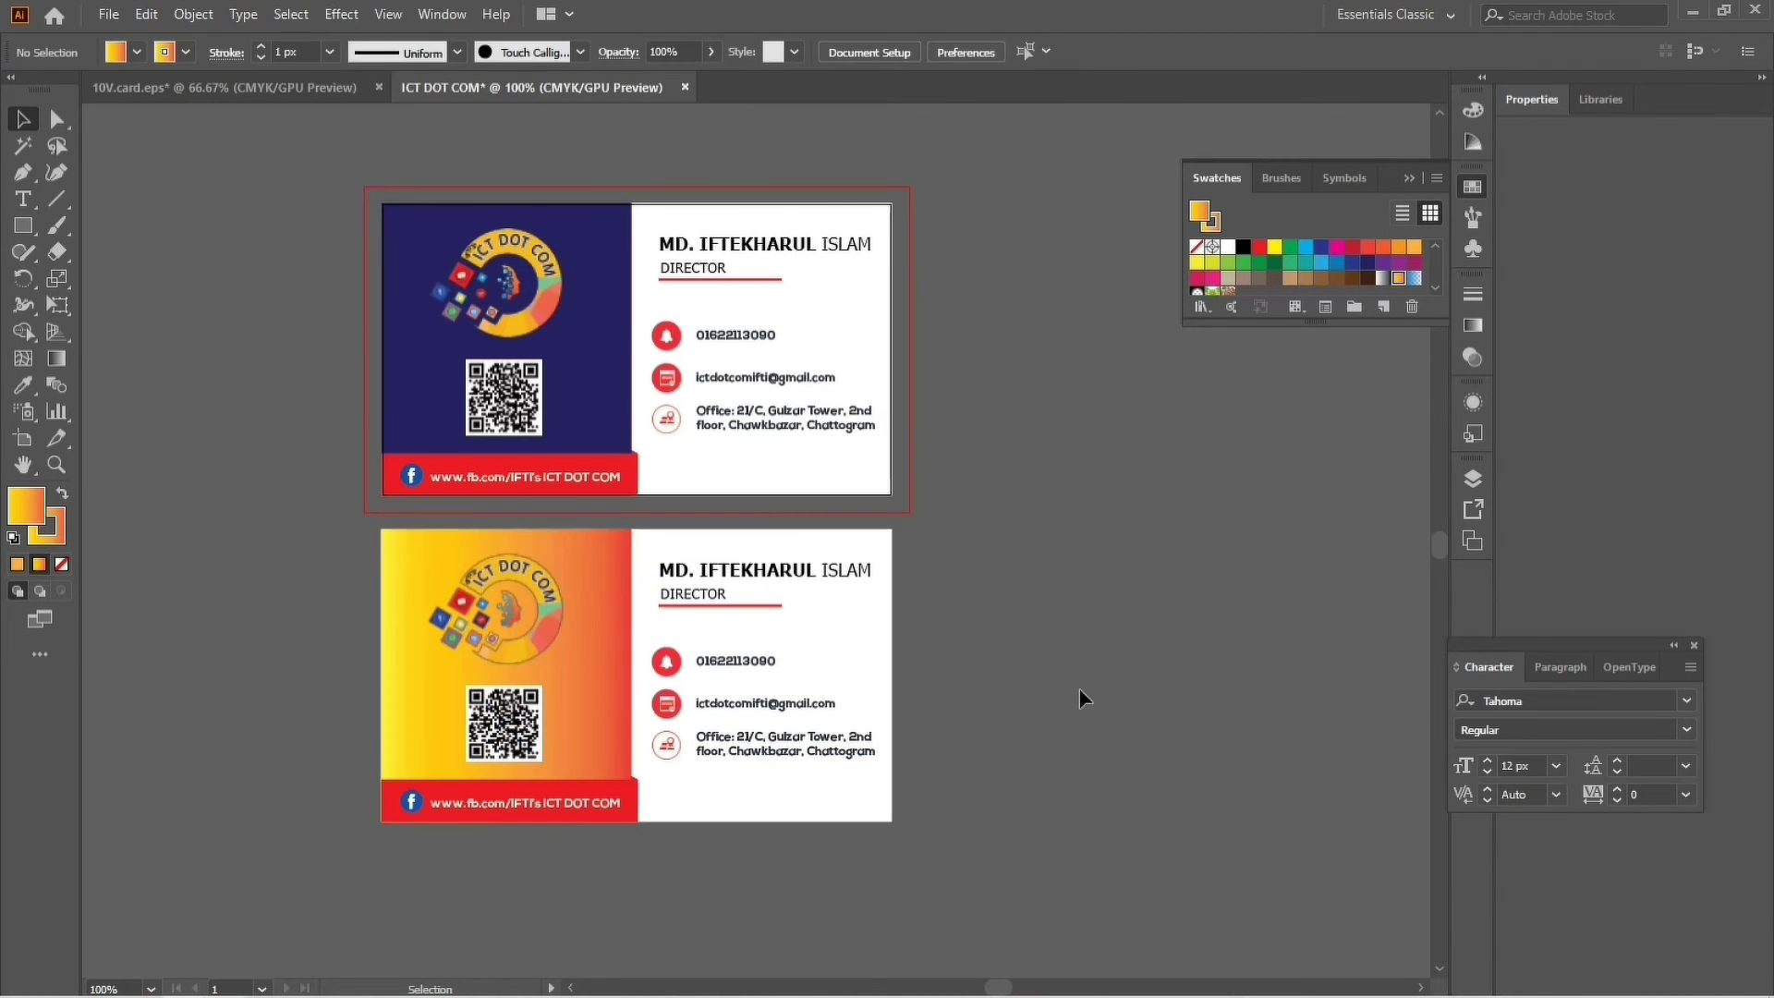
scroll(647, 665, "up", 3)
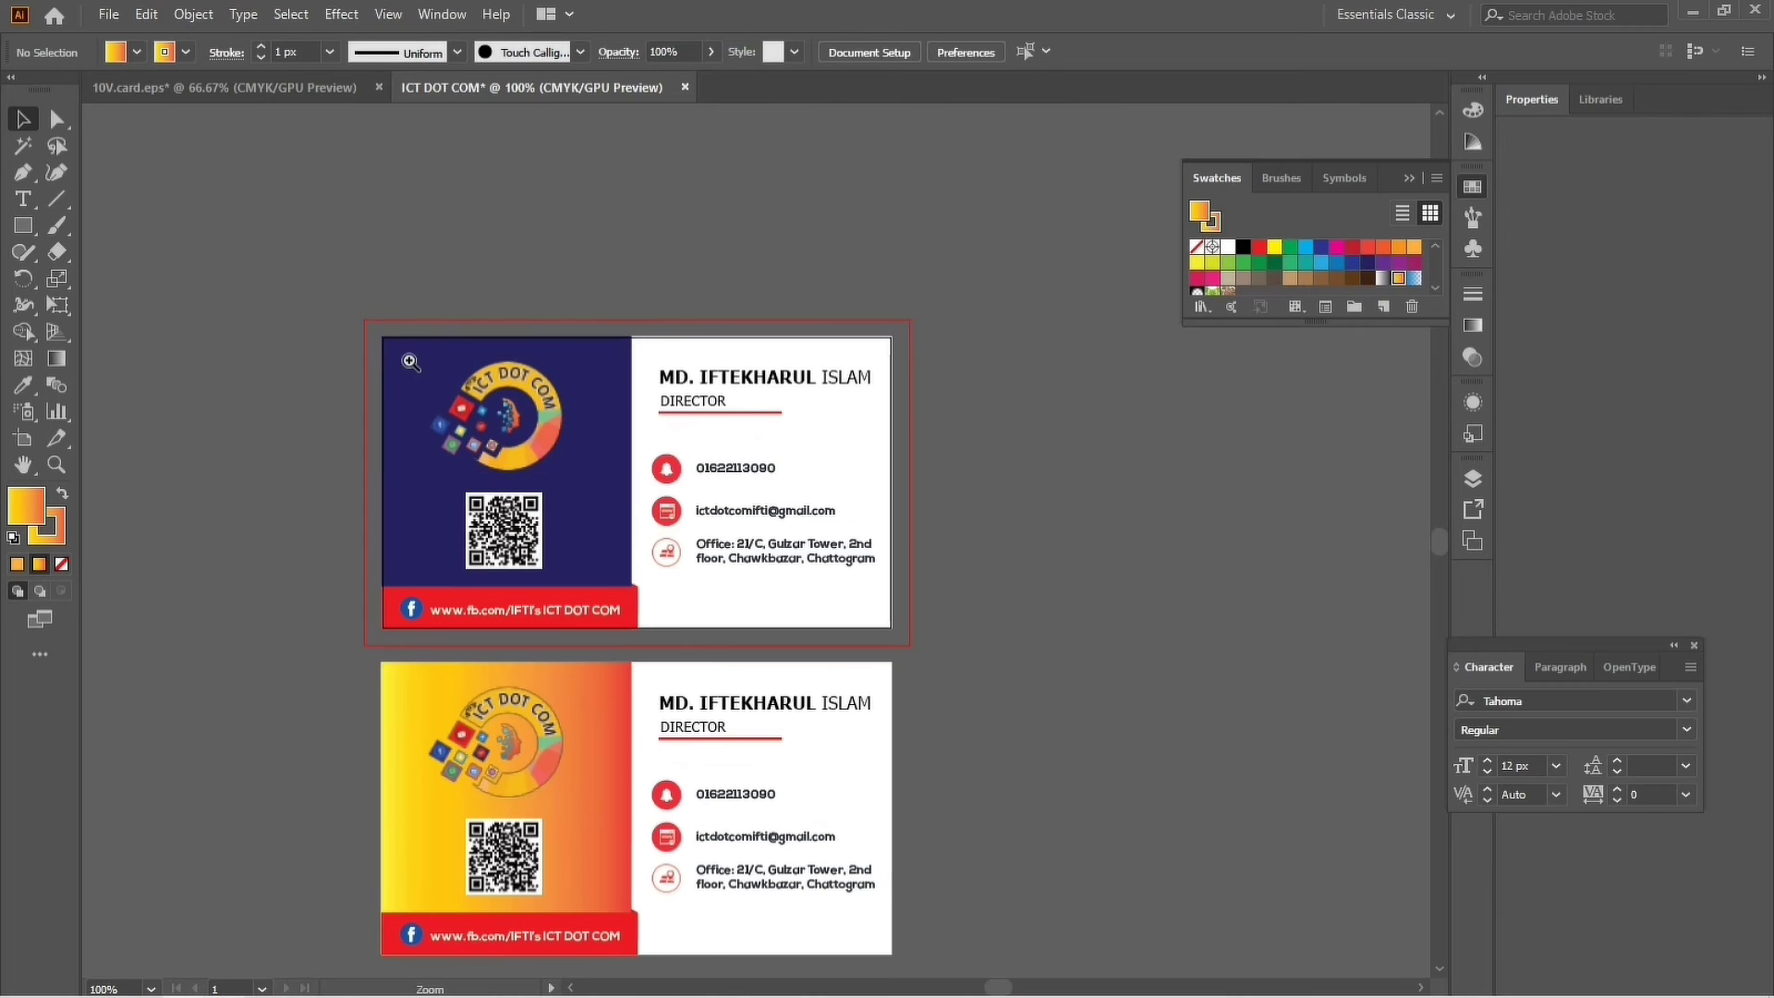
Convert the top card group's text to outlines with Ctrl+Shift+O.
left_click(524, 472)
left_click_drag(779, 527, 652, 442)
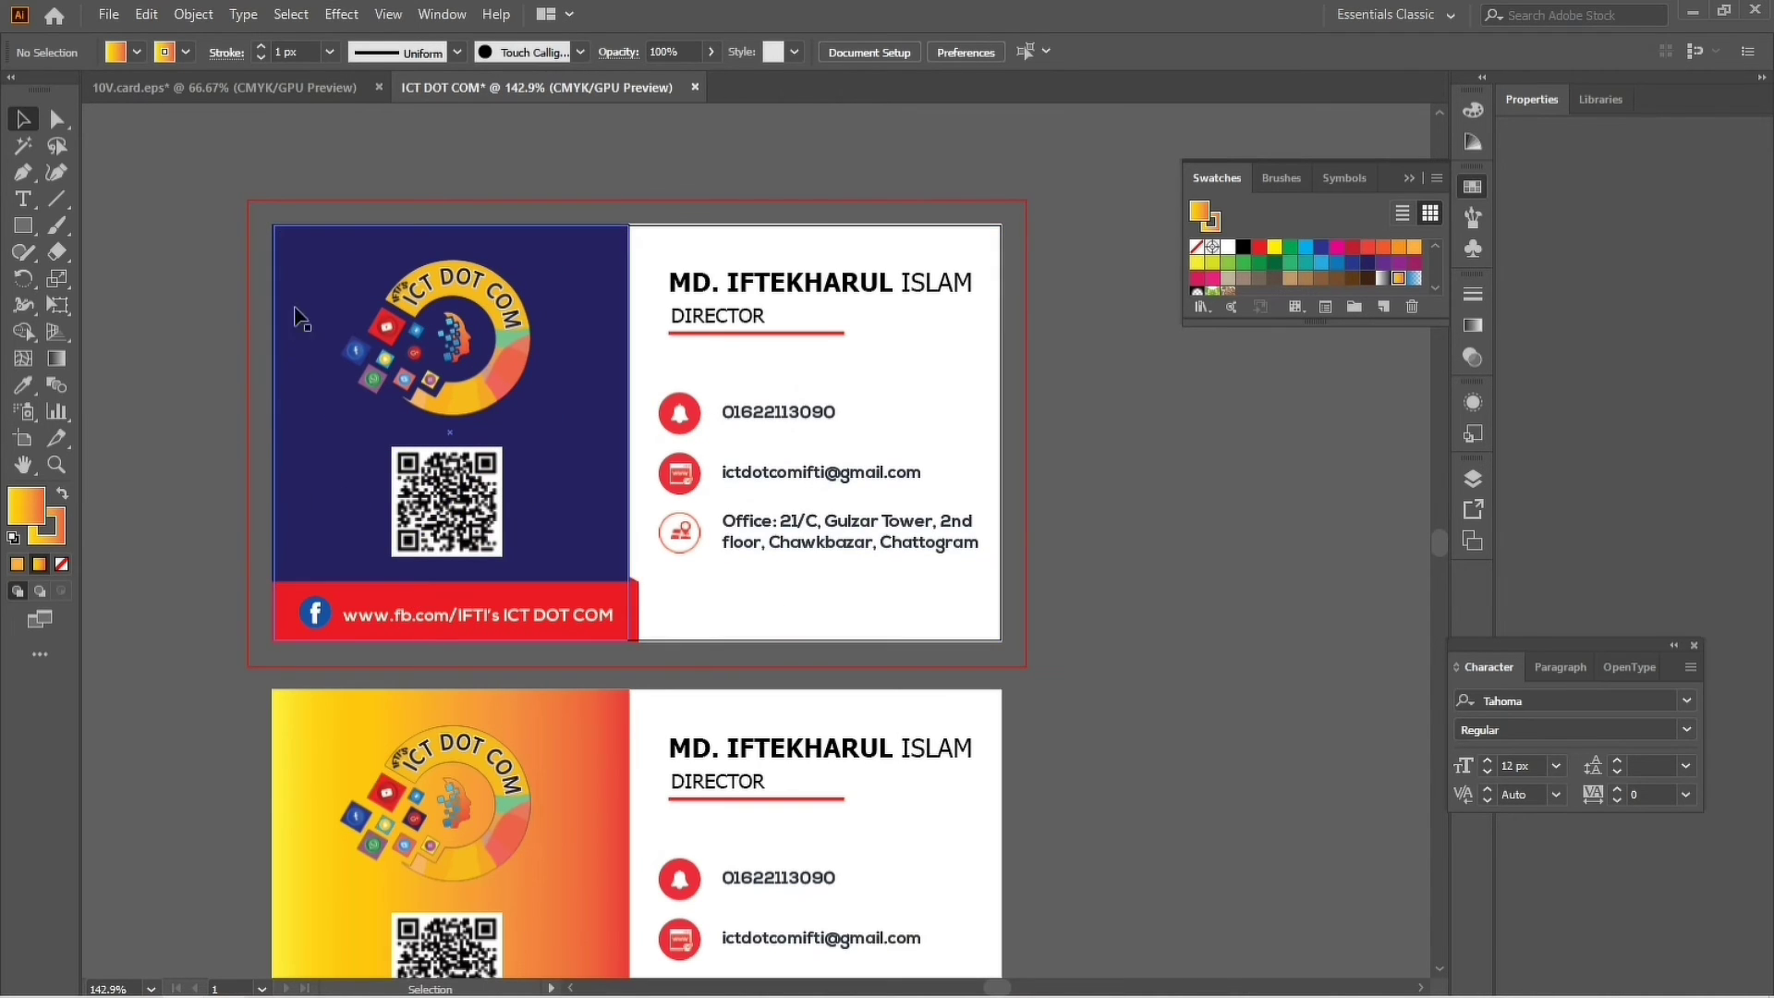
left_click_drag(242, 196, 1021, 659)
left_click(1109, 584)
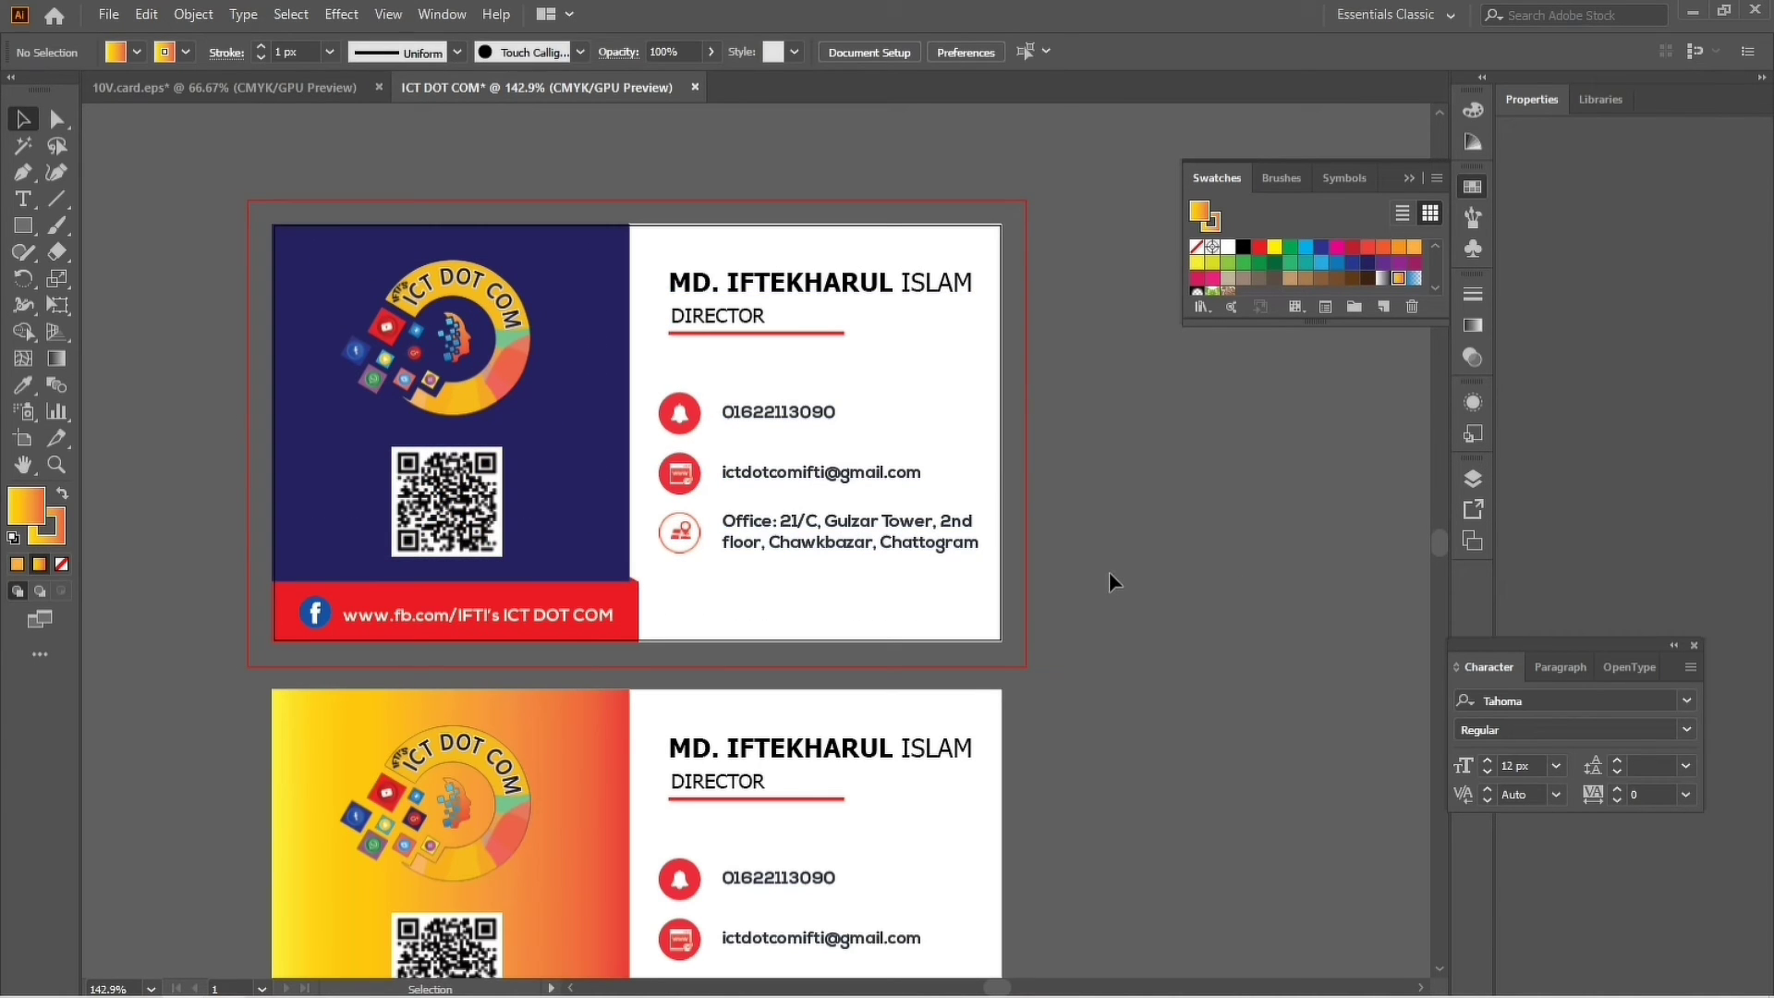
key("ctrl")
left_click(745, 455)
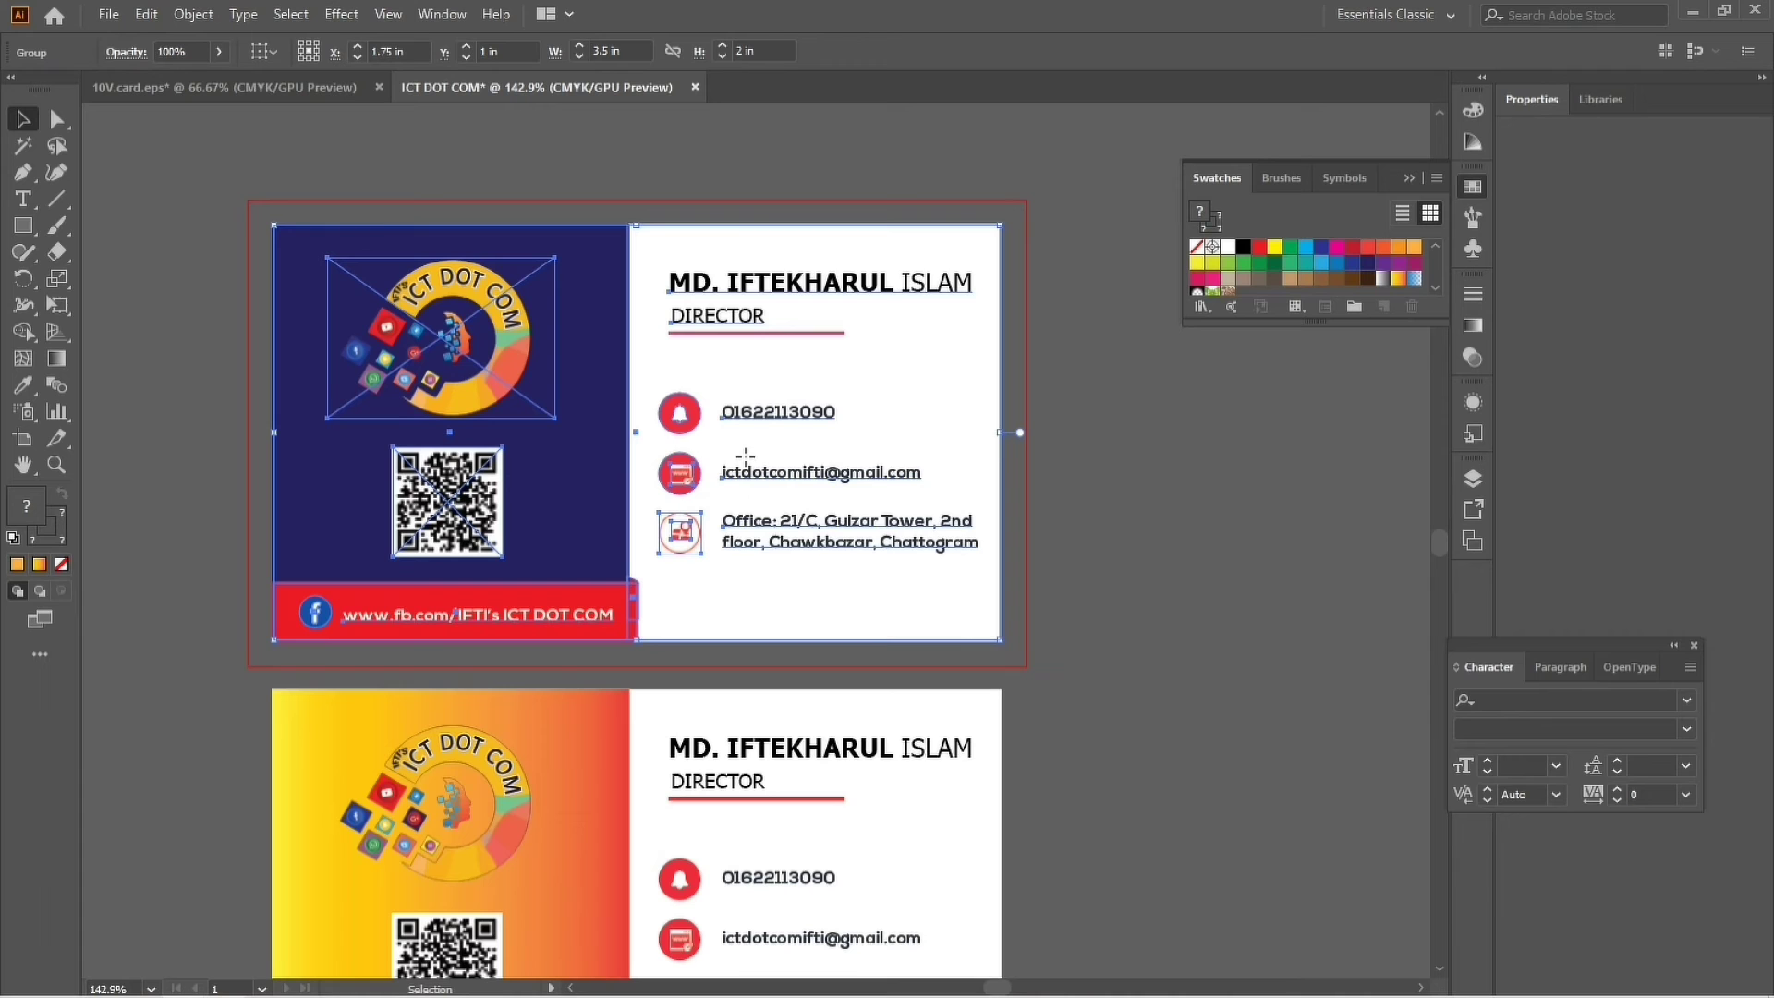
key("ctrl")
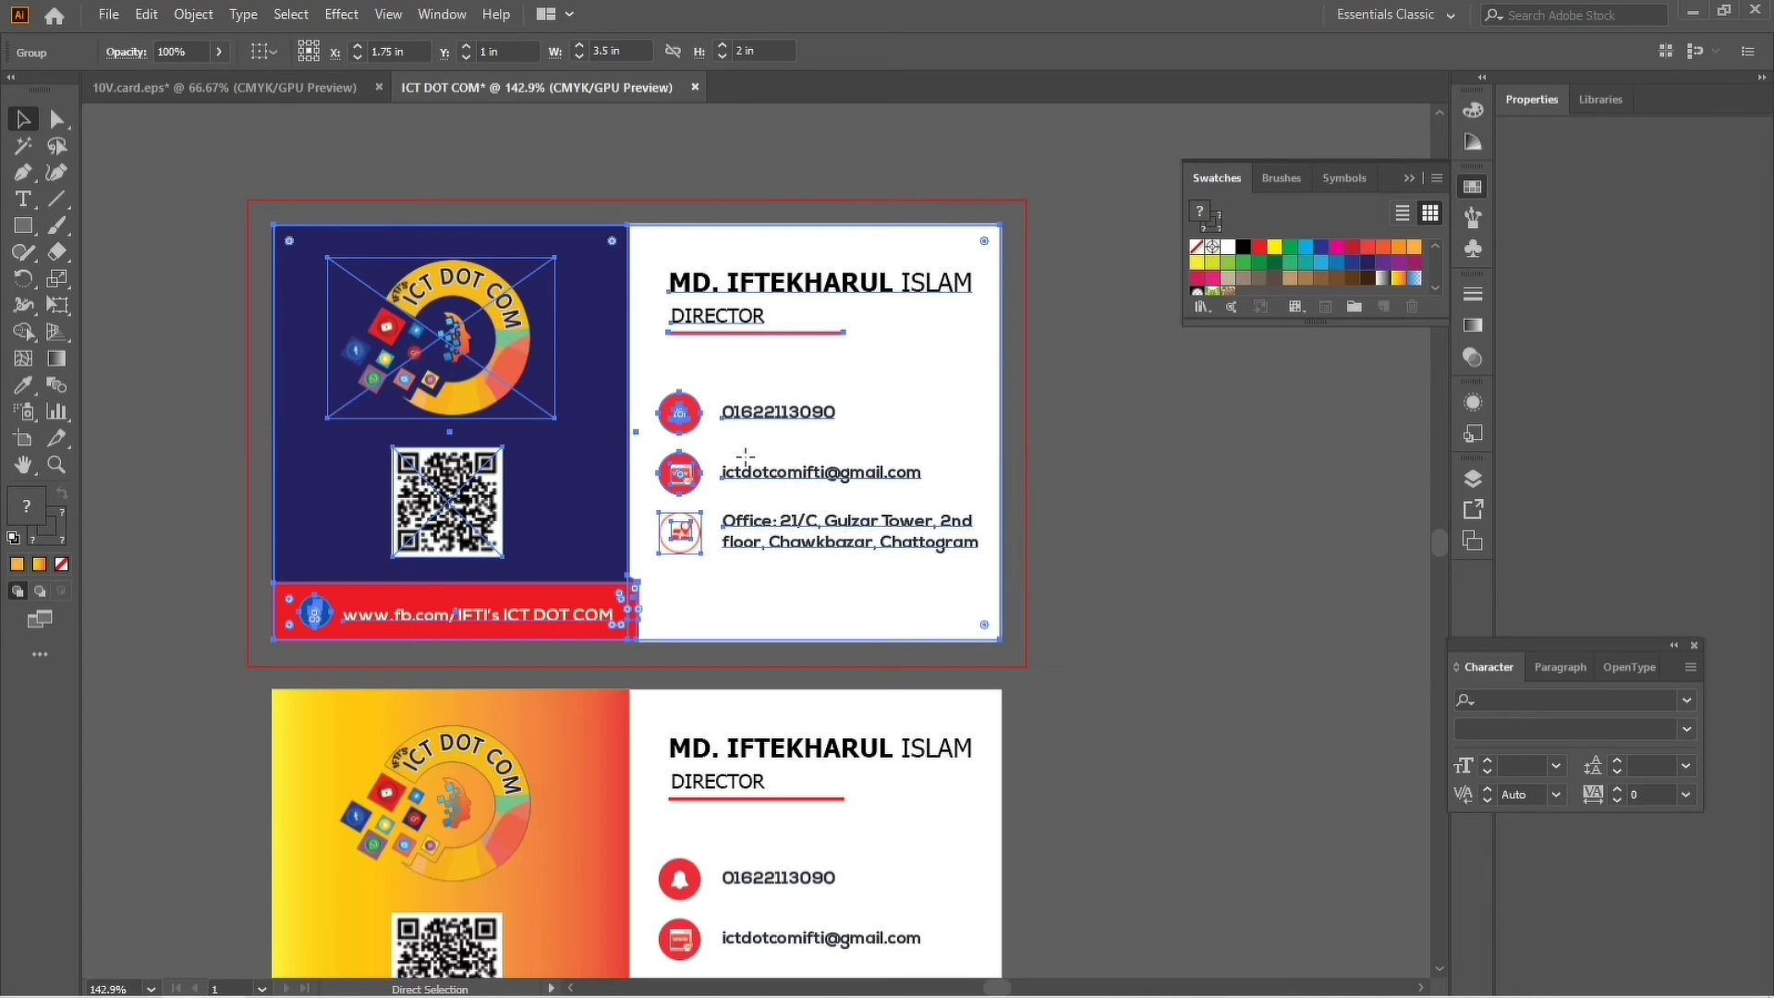
key("ctrl+shift+o")
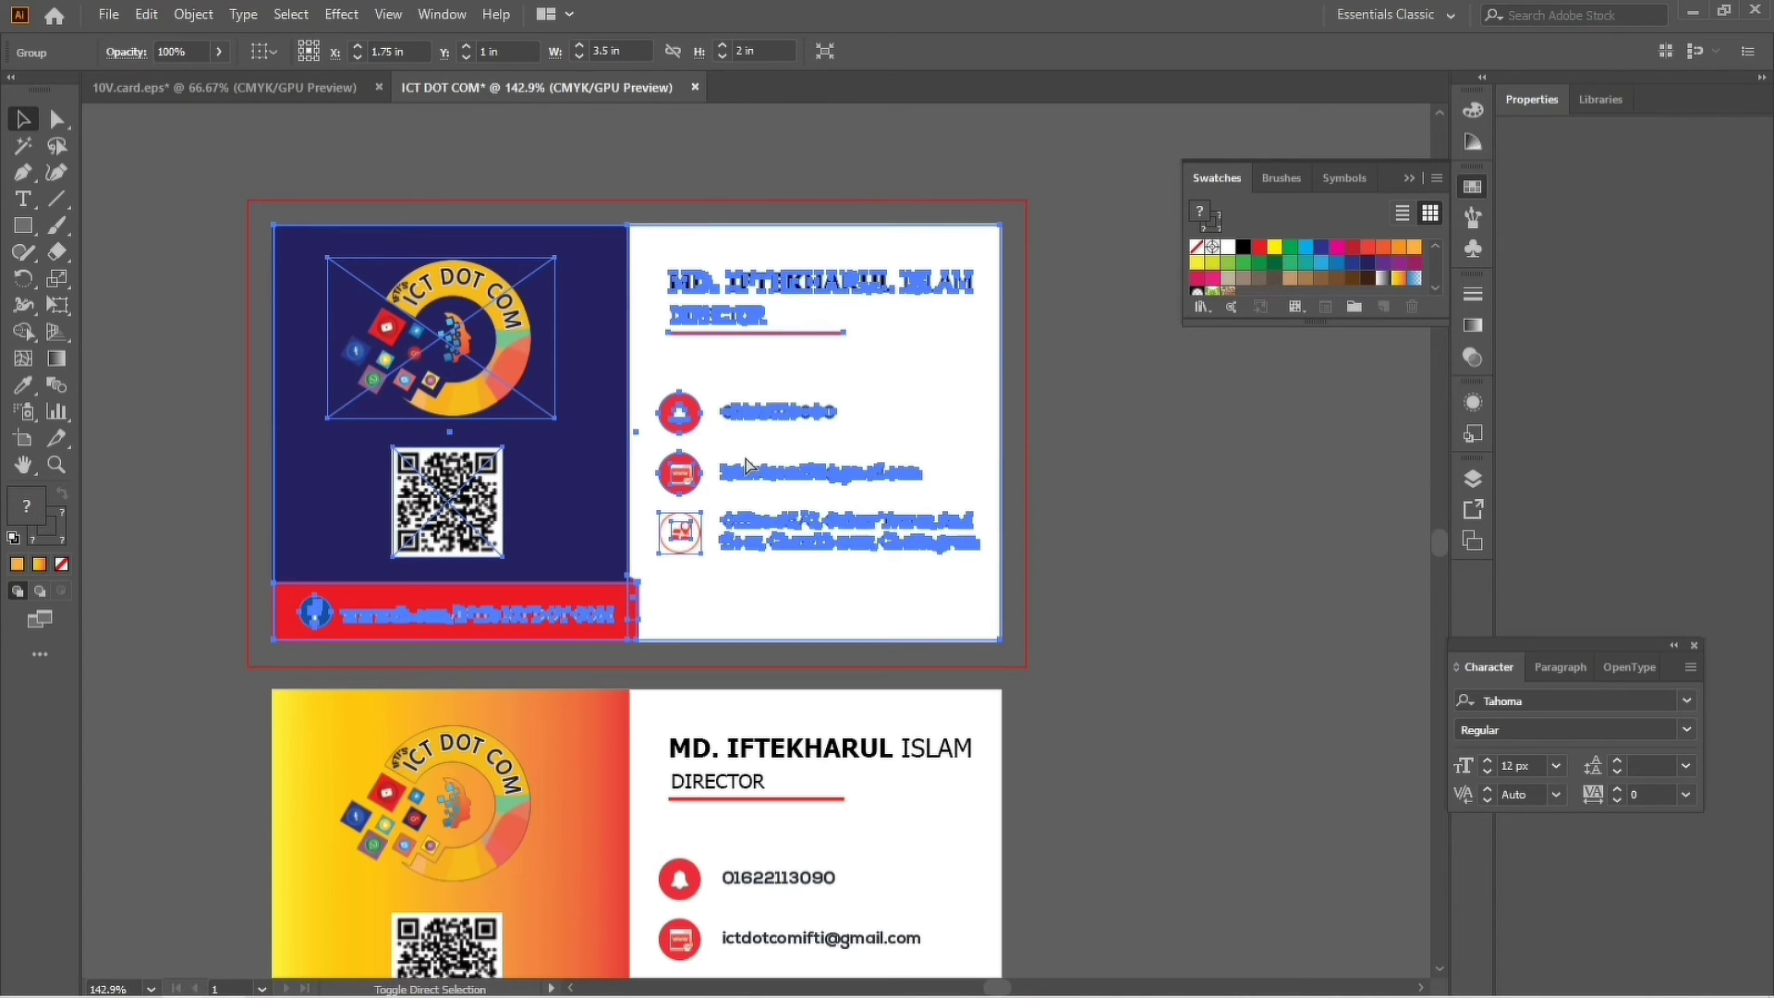
left_click(1113, 688)
left_click(873, 551)
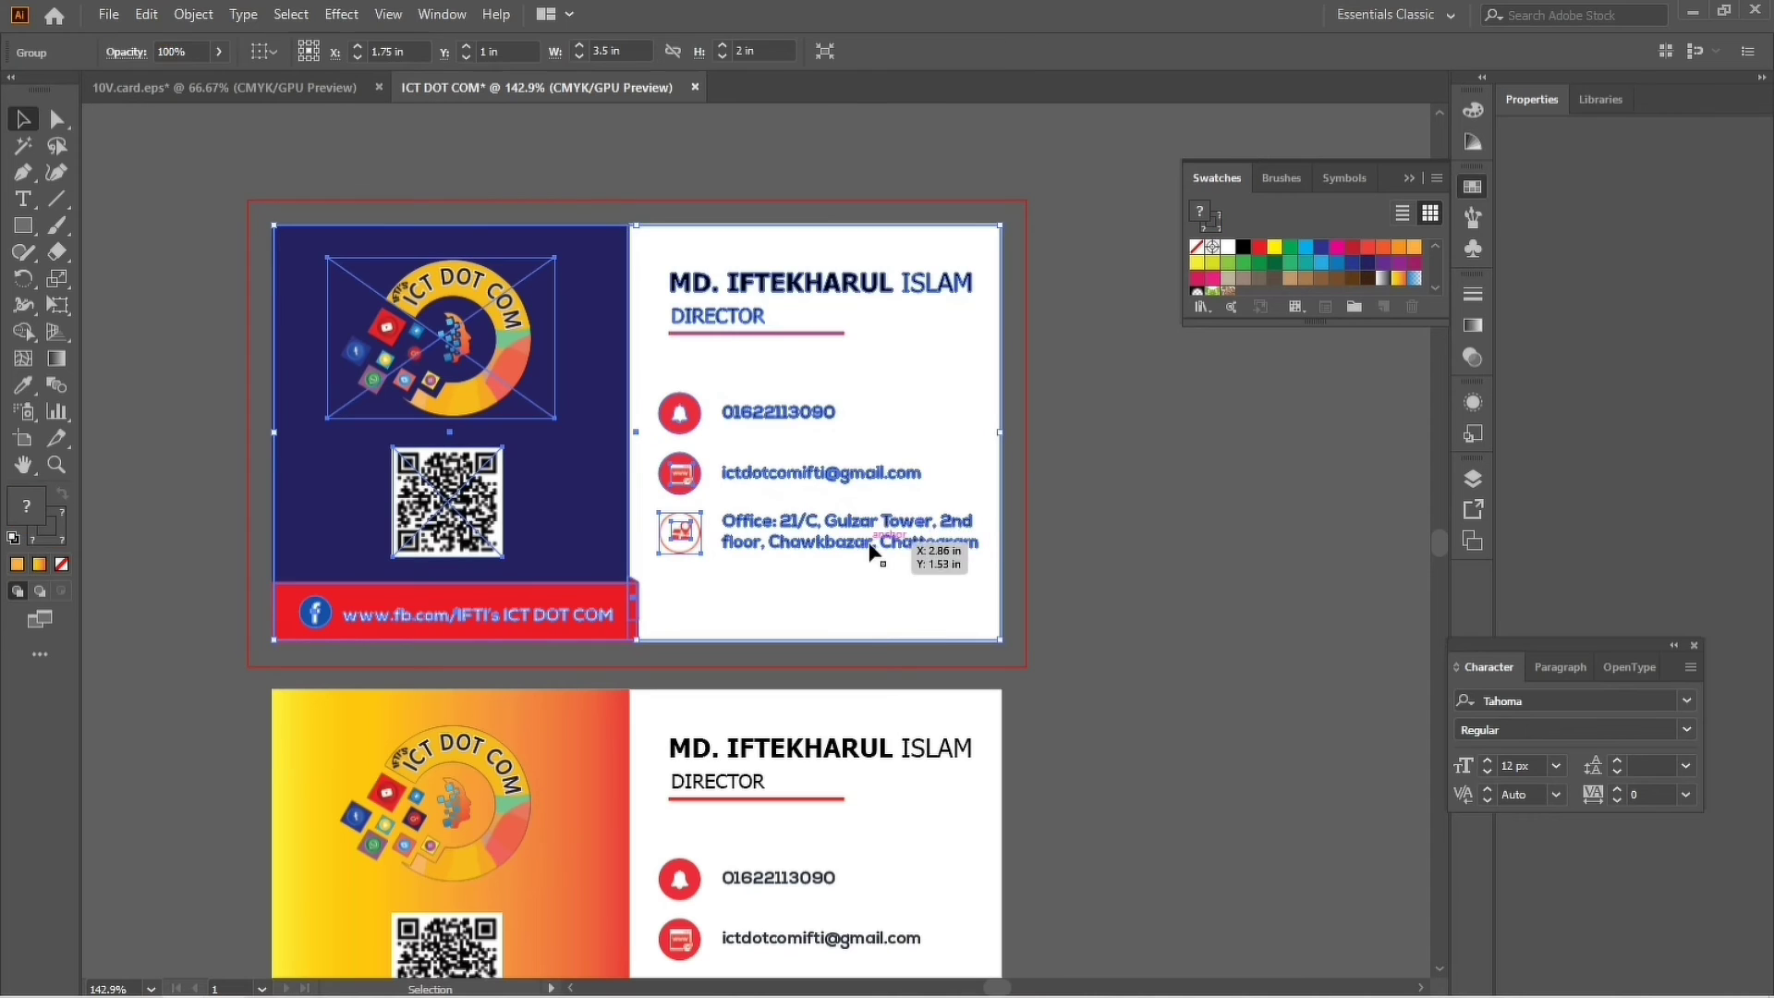
left_click(1190, 674)
Select the lower card group and undo an accidental move of it.
scroll(781, 618, "down", 2)
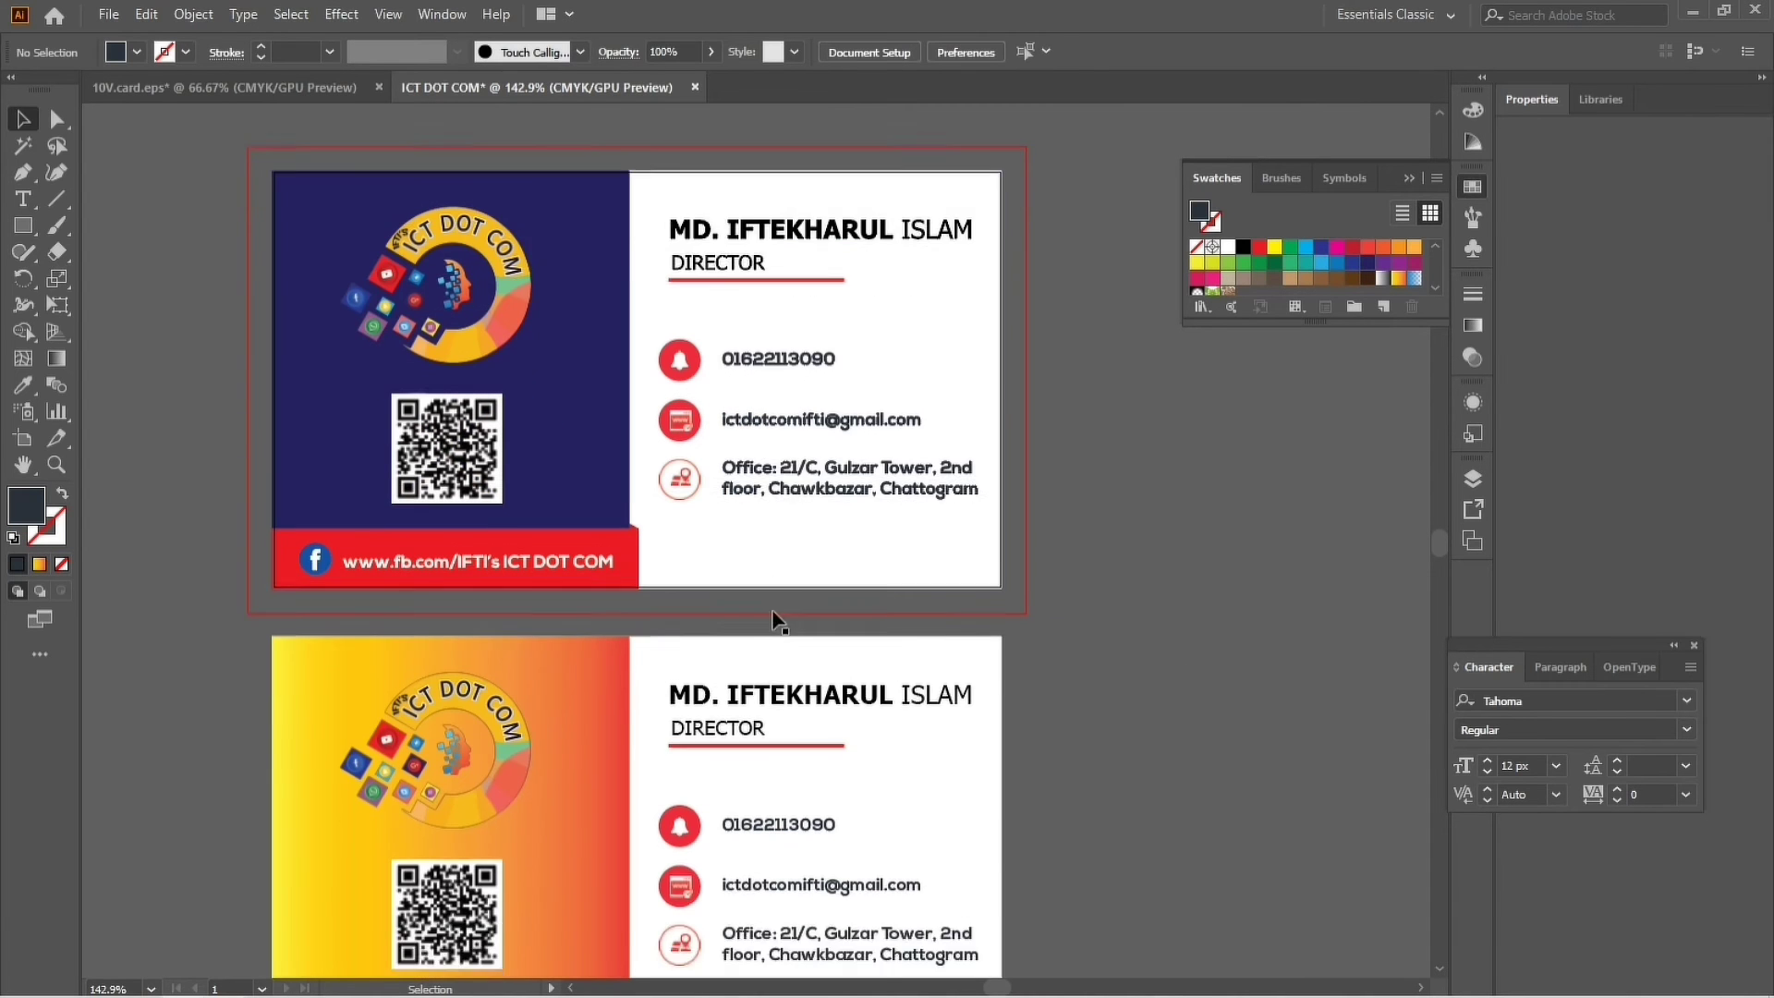
scroll(776, 621, "down", 5)
left_click_drag(229, 495, 1002, 886)
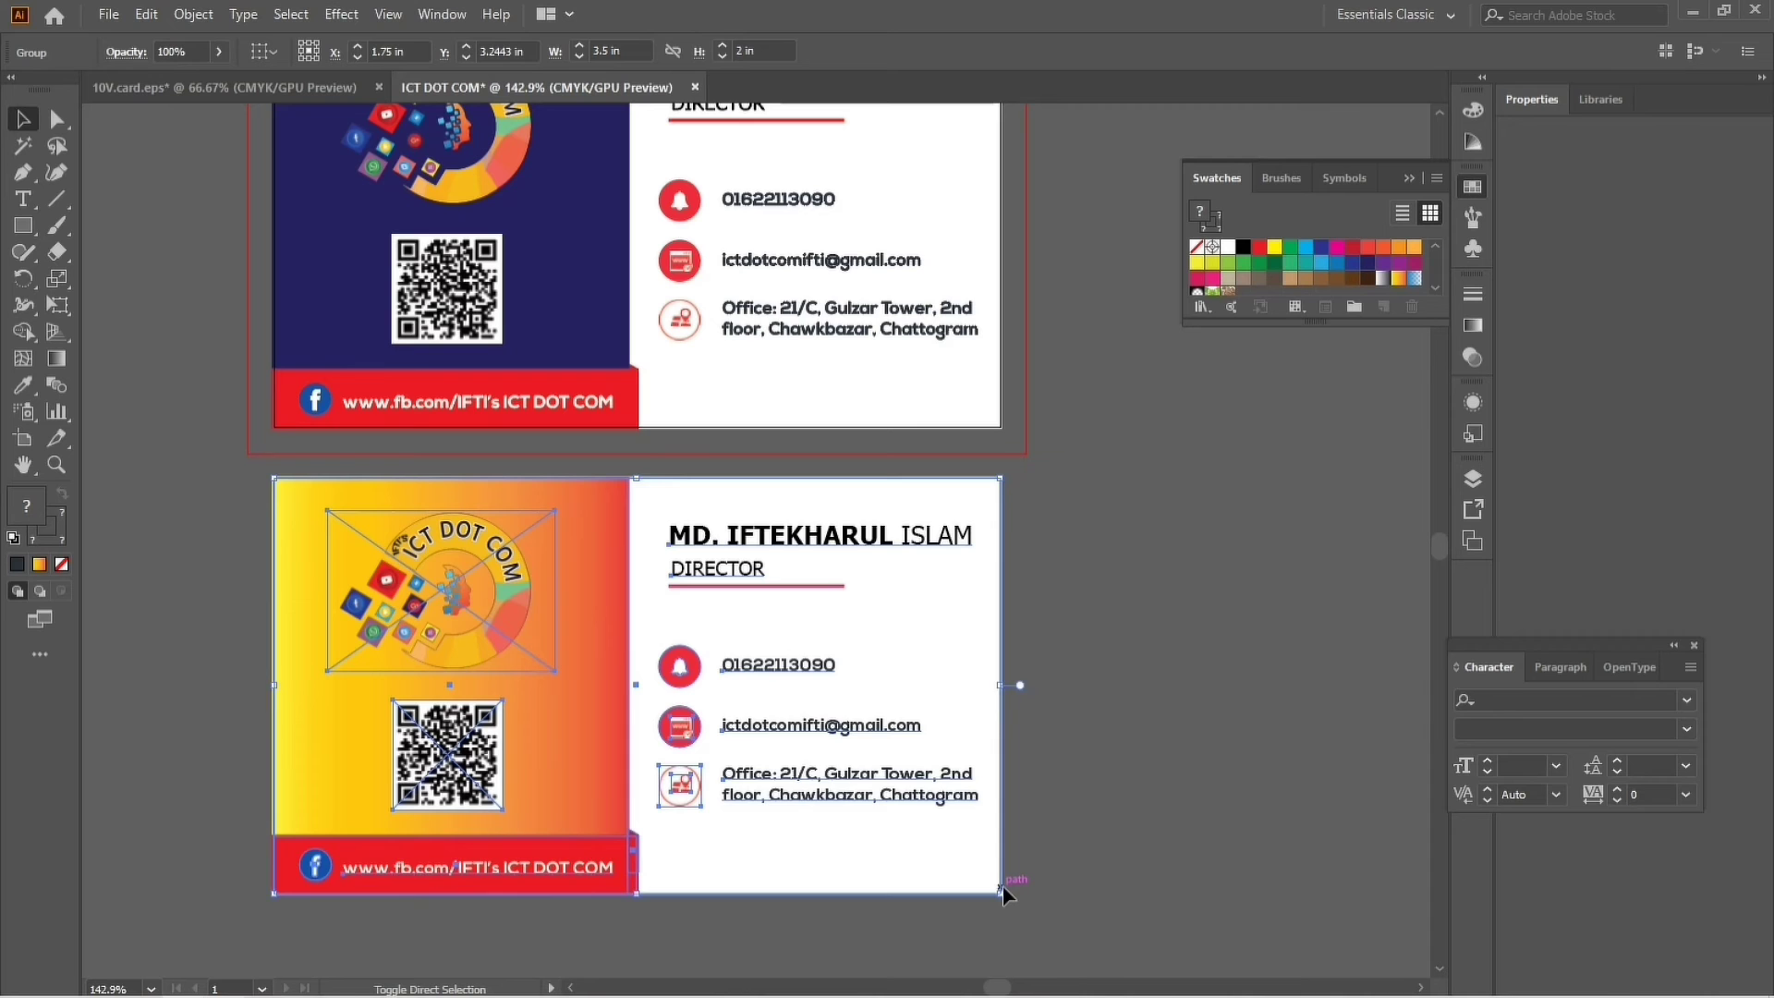
left_click(1151, 787)
left_click_drag(885, 536, 946, 828)
left_click_drag(832, 792, 973, 617)
key("ctrl+z")
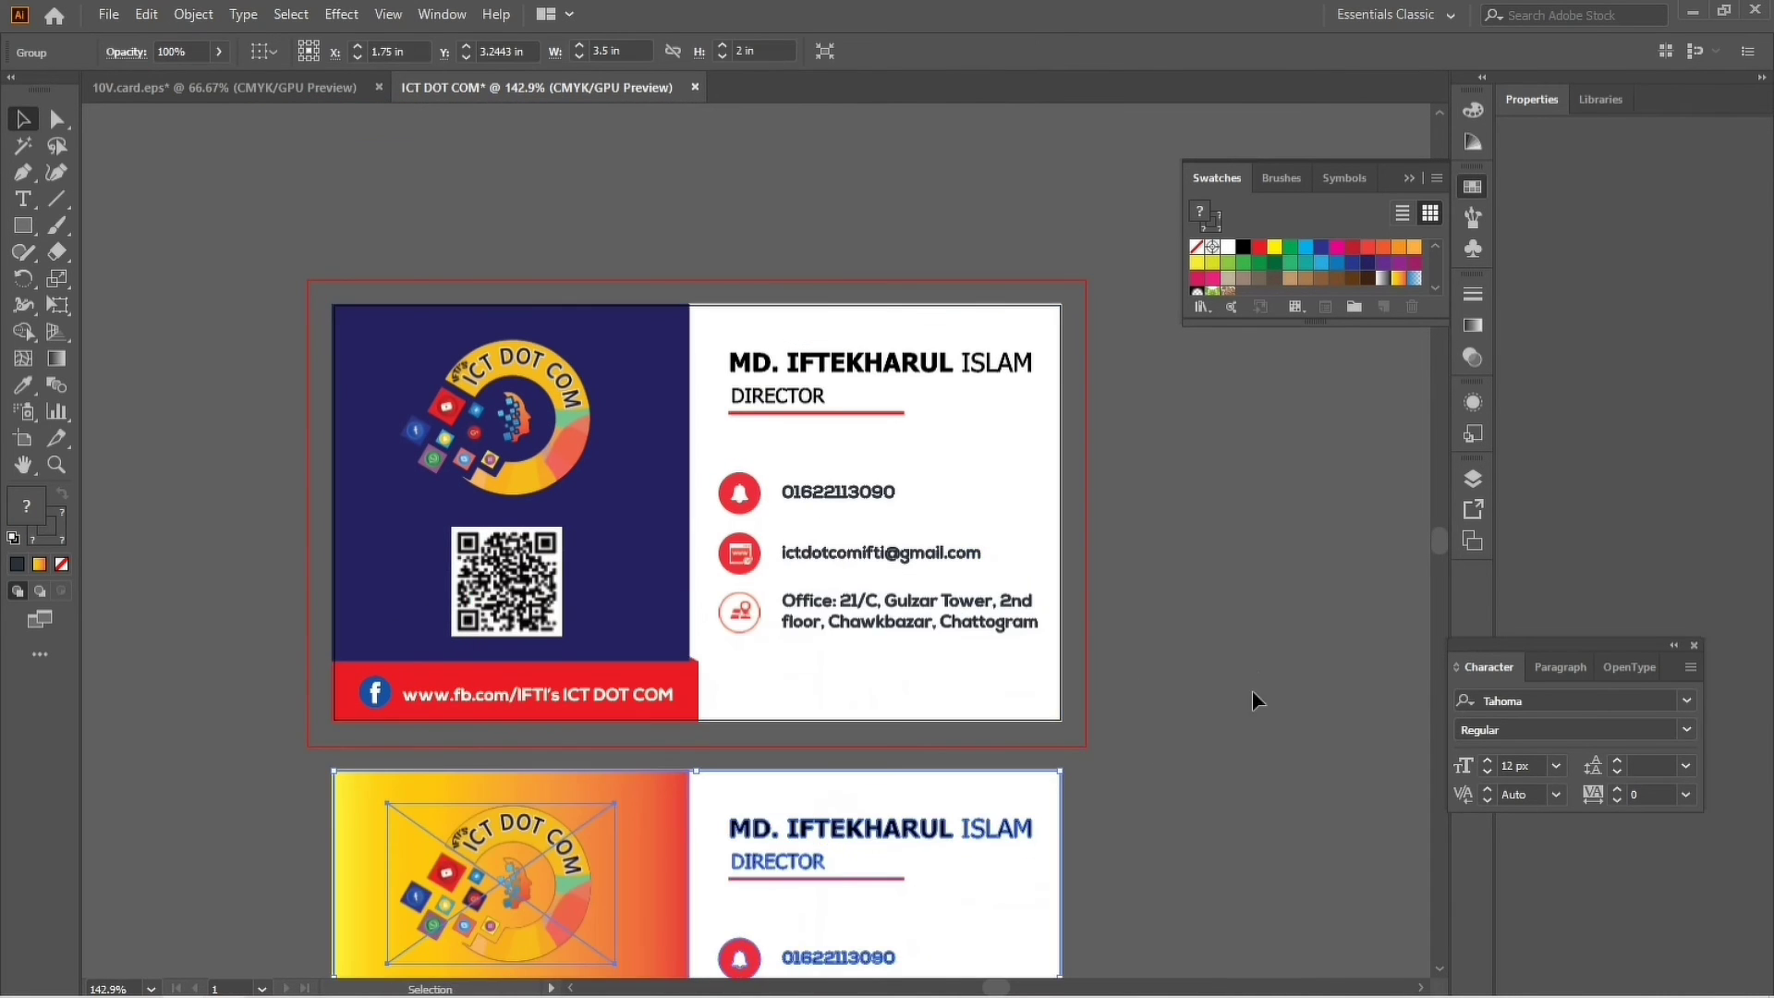
left_click_drag(868, 703, 830, 536)
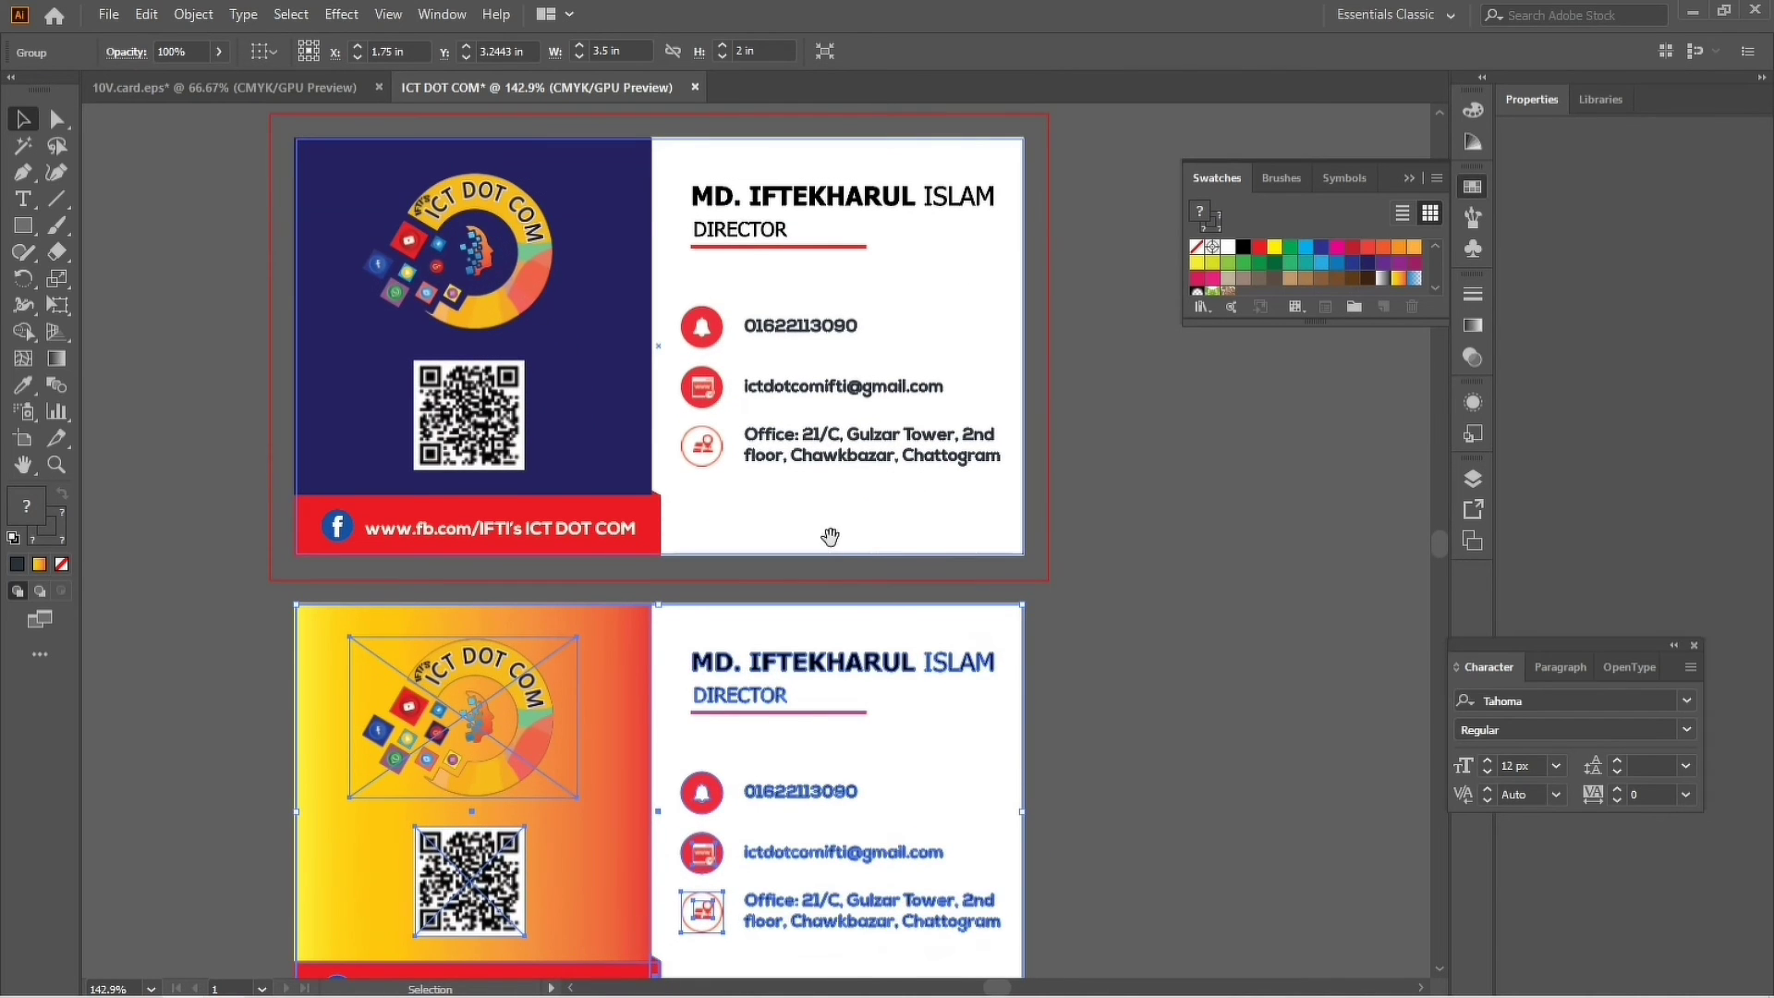
scroll(852, 586, "up", 3)
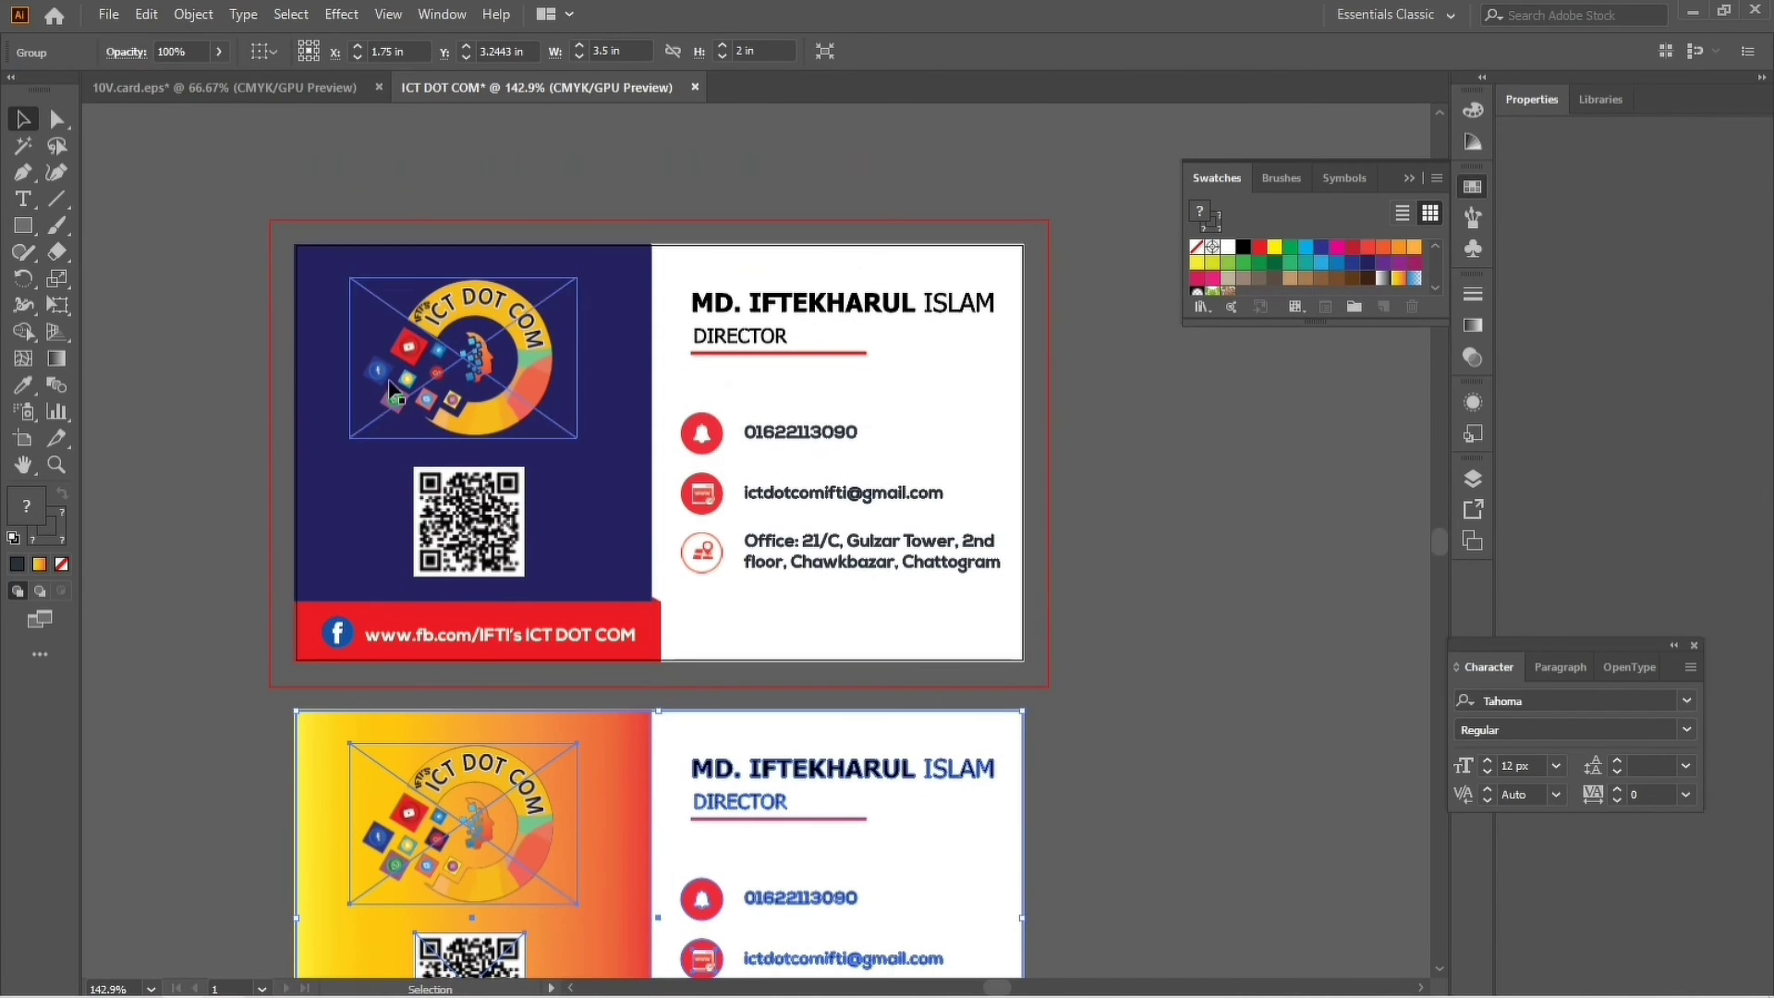
Save the business card document as an AI file with Illustrator 2020 version options.
left_click(116, 19)
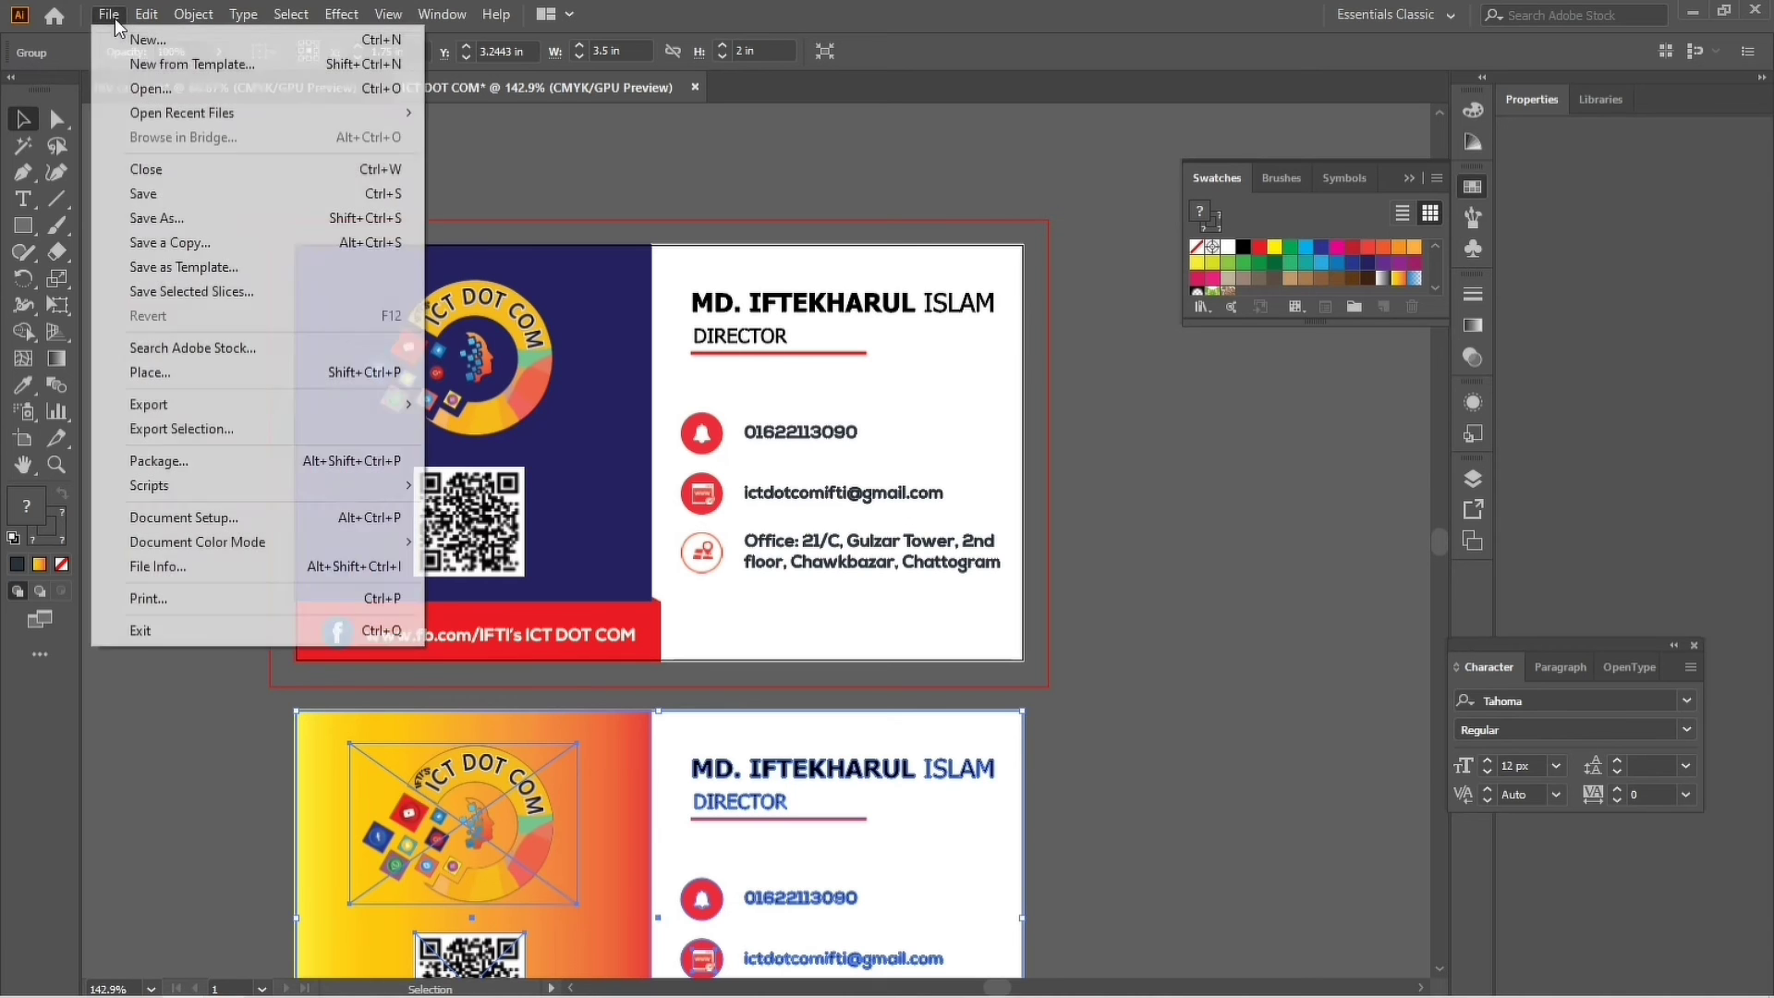
left_click(163, 196)
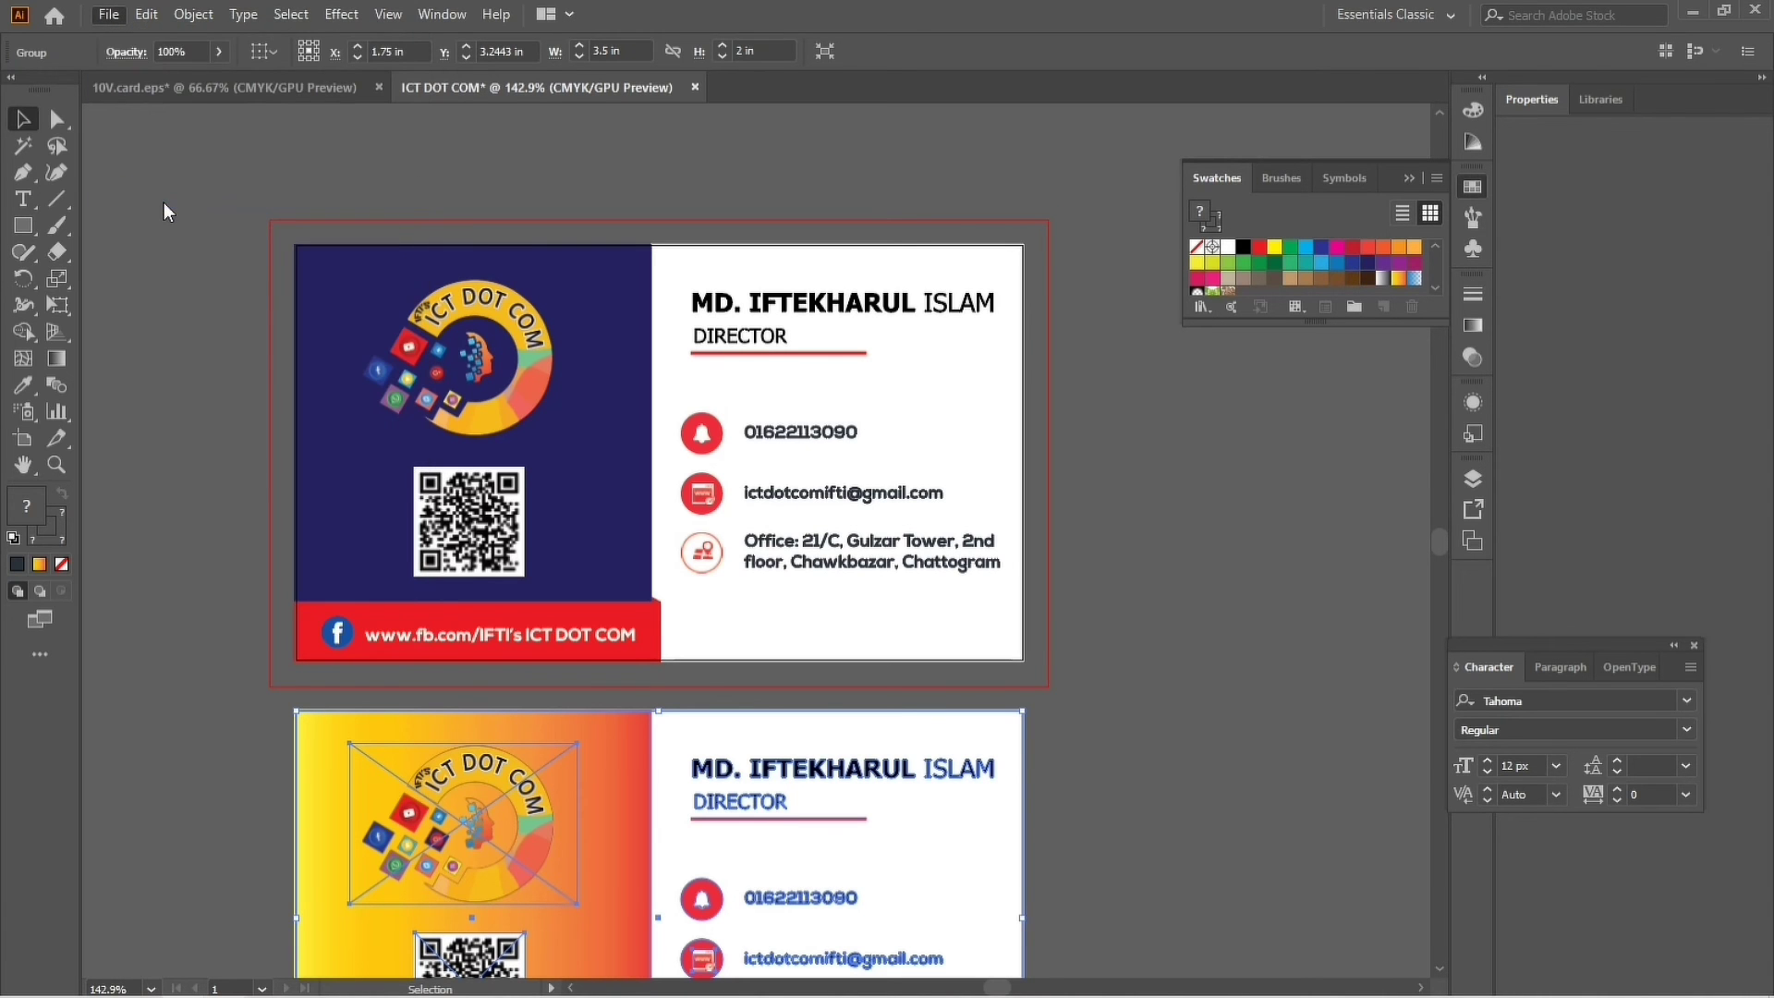
left_click(699, 599)
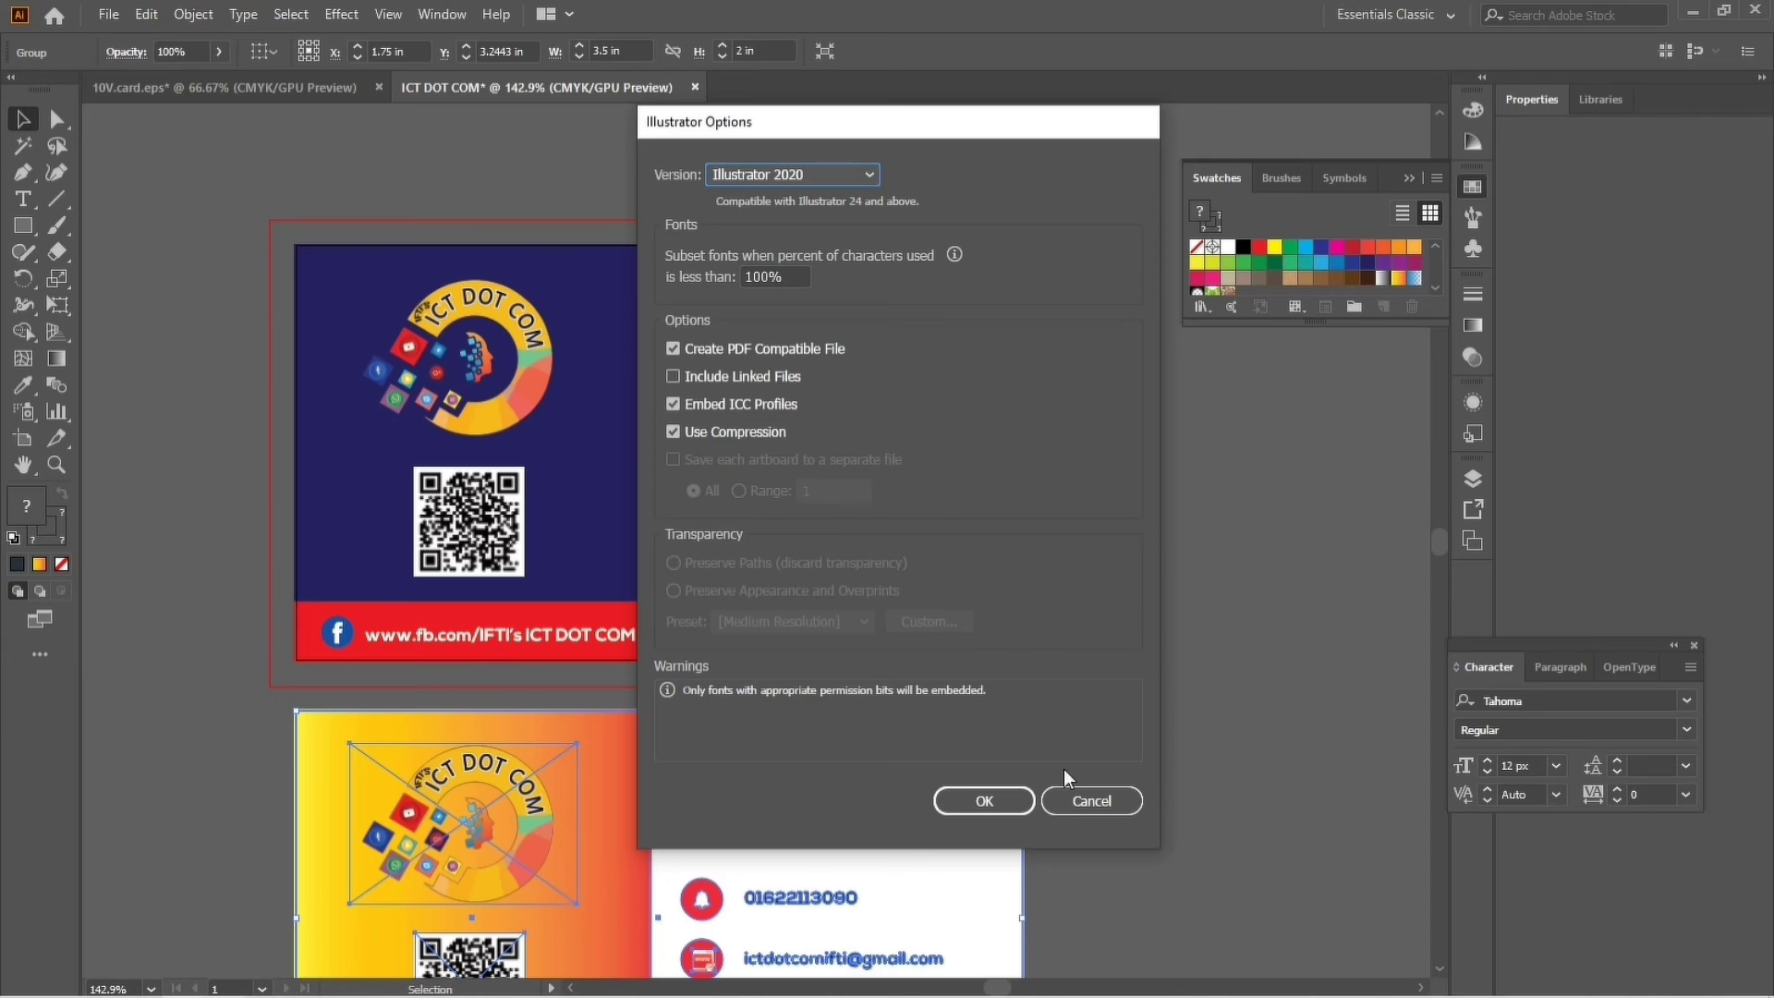
left_click(1008, 806)
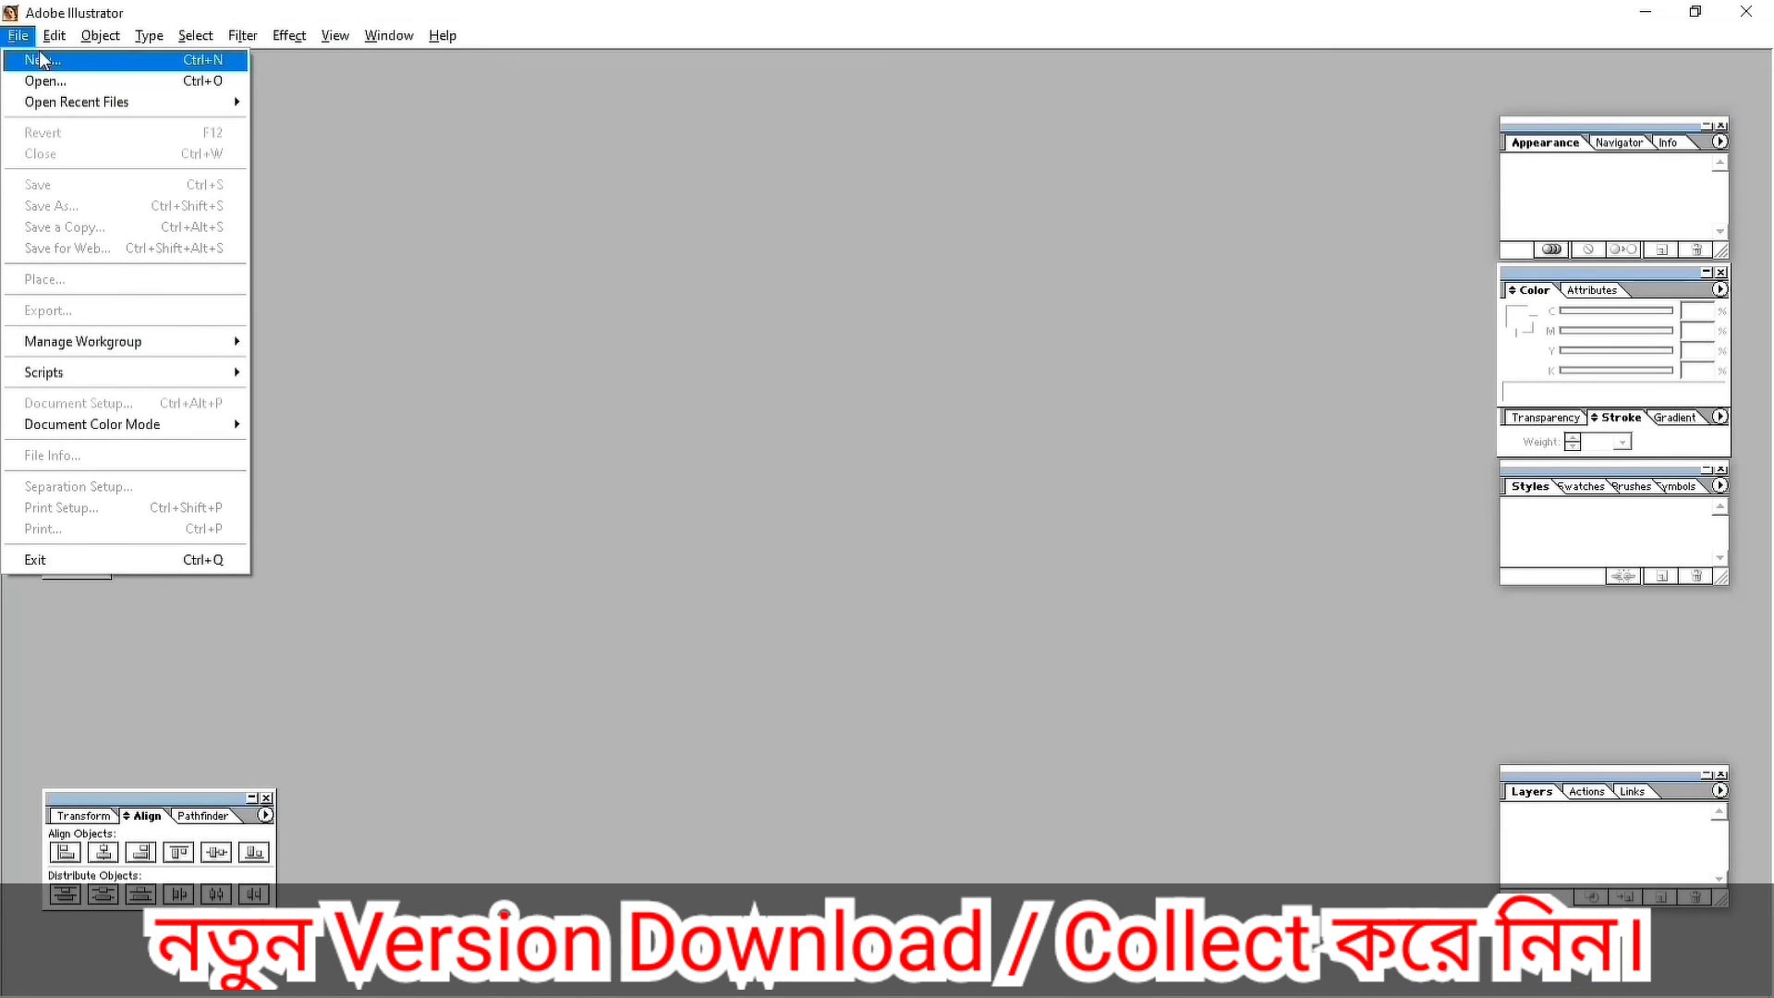
Create a new 3.5 × 2 in CMYK document named 'ICT DOT COM'.
left_click(47, 61)
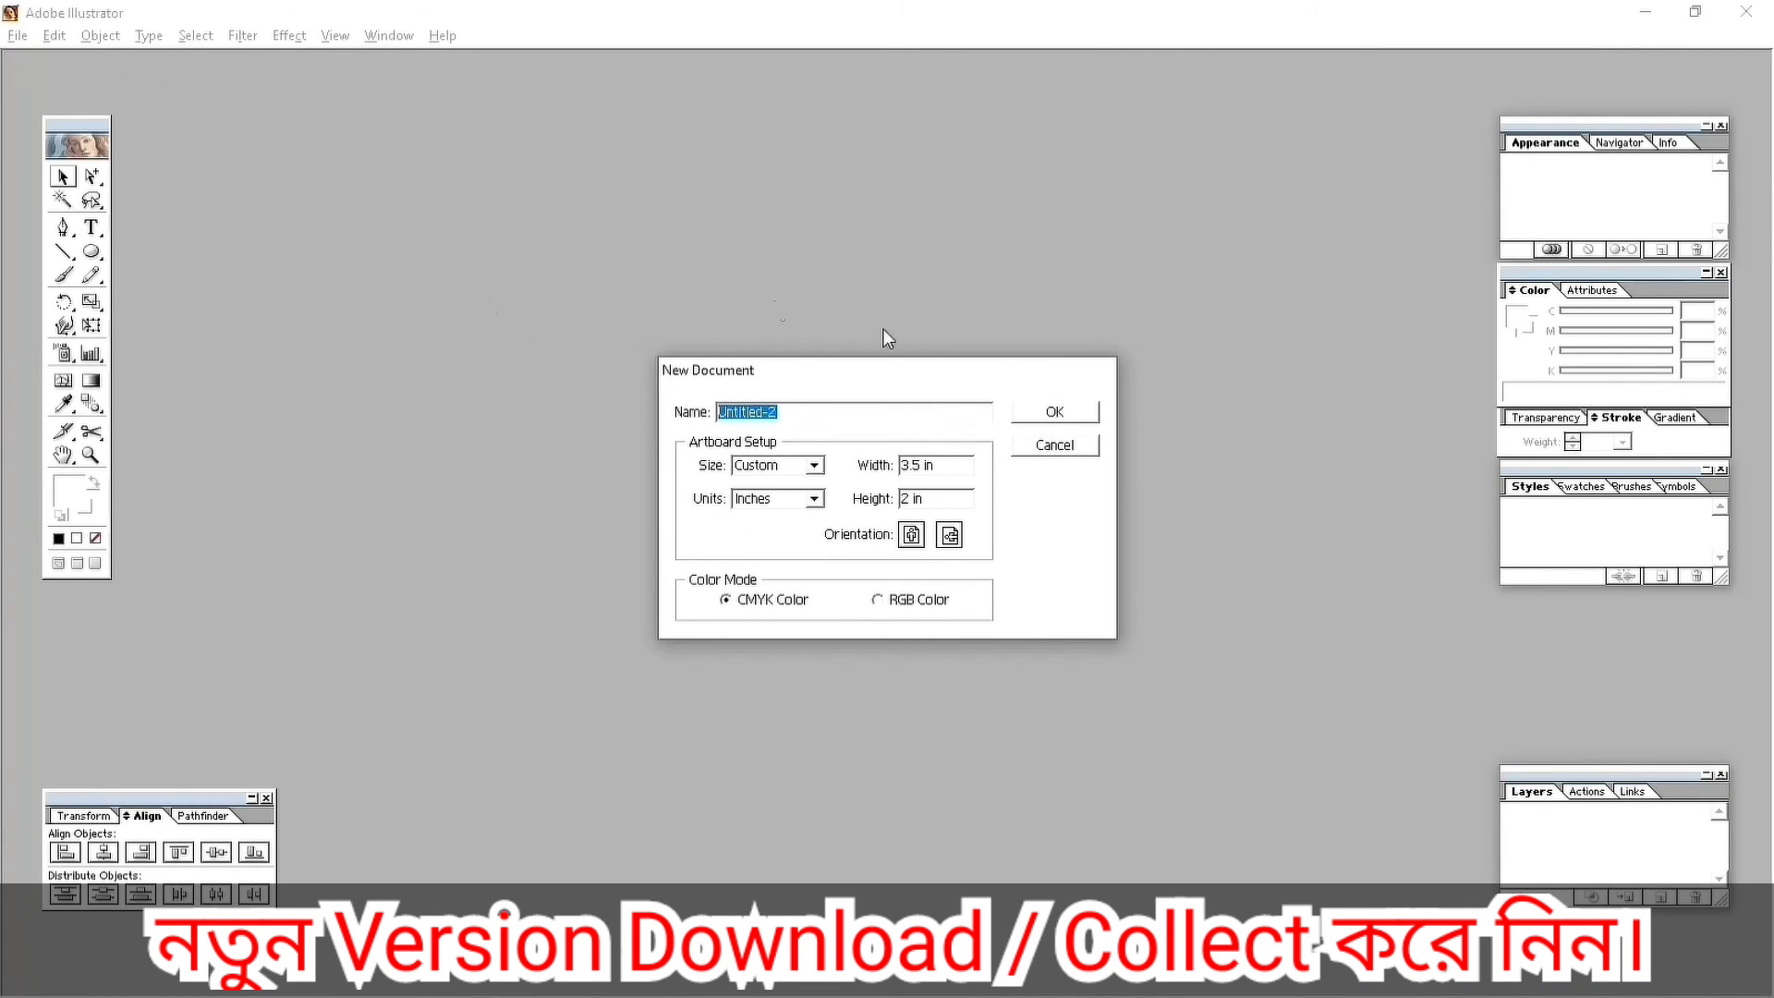
type("ICT DOT COM")
left_click(777, 498)
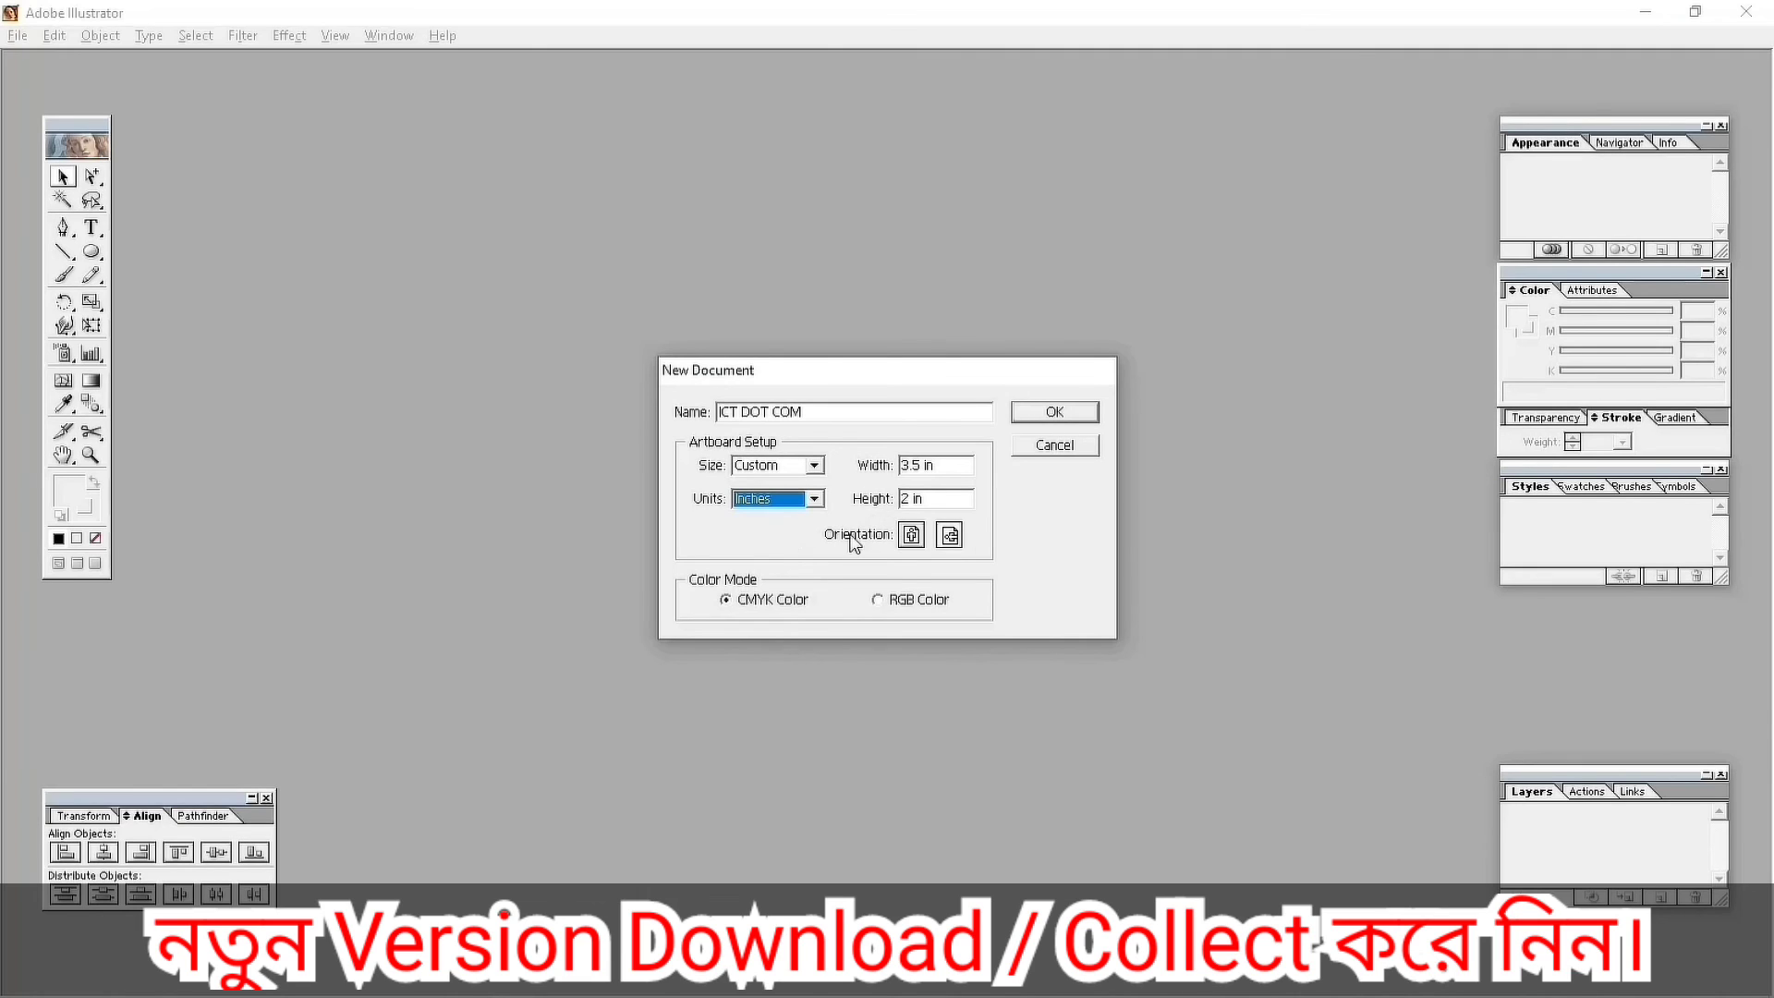
left_click(879, 603)
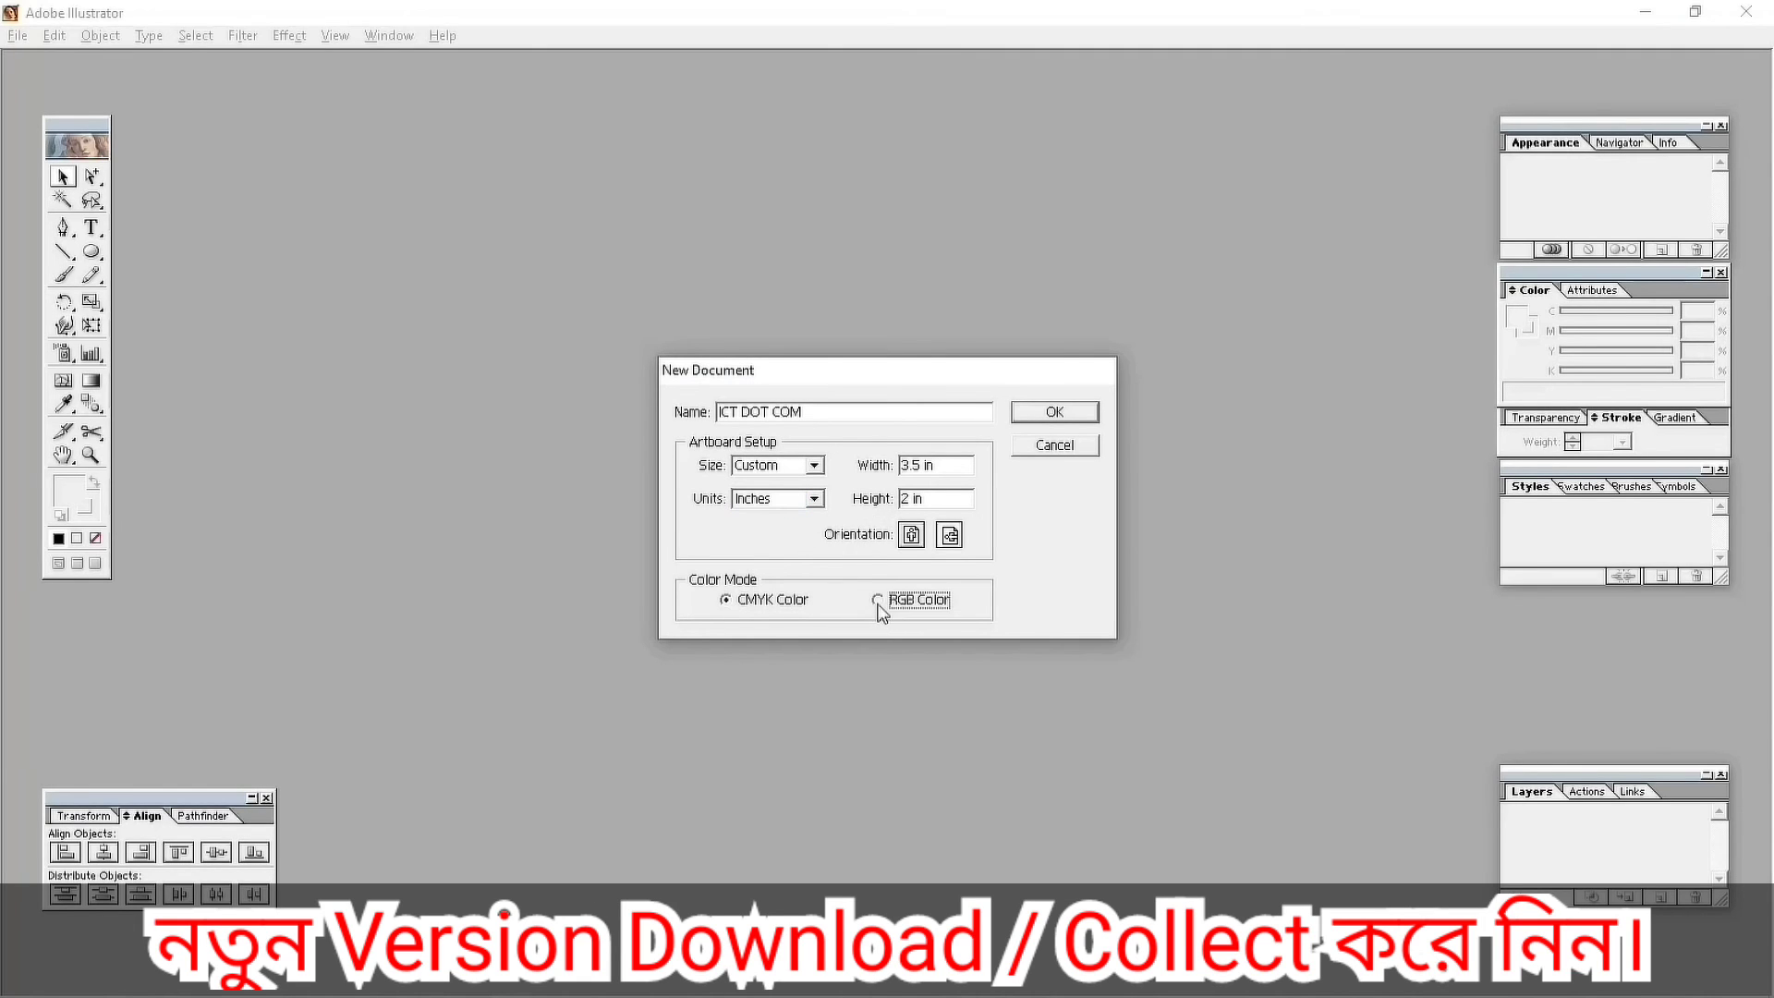
left_click(728, 601)
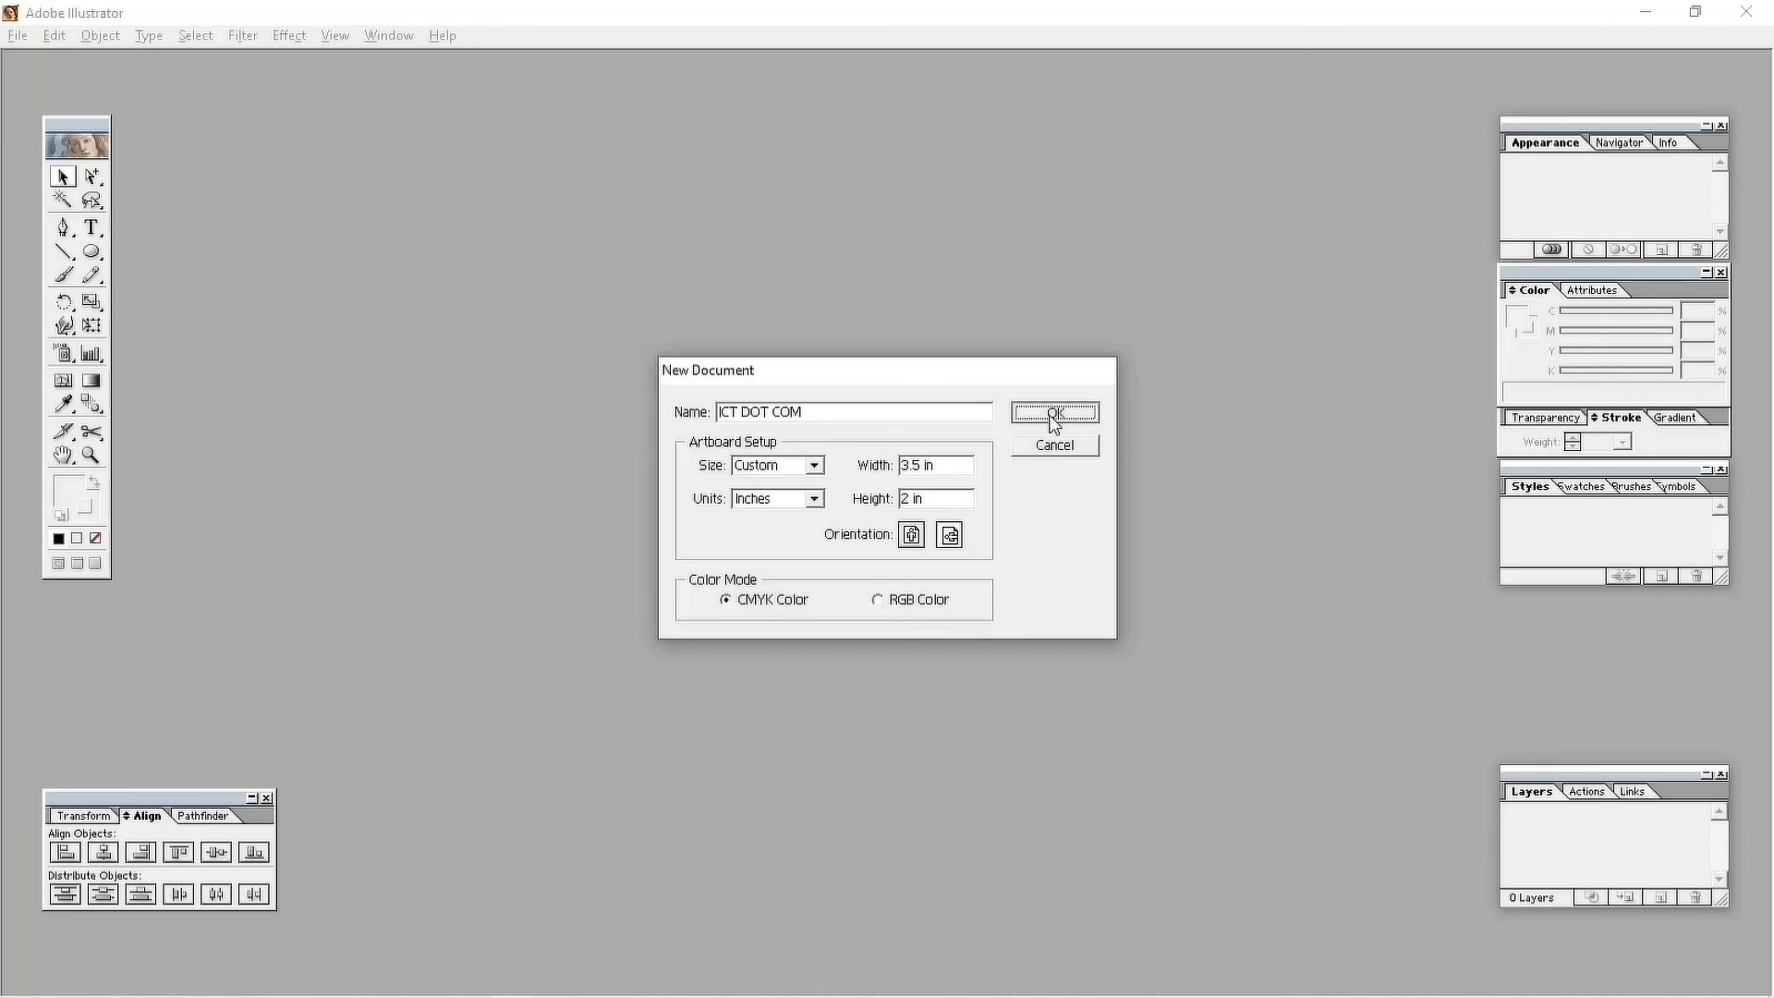
left_click(1054, 416)
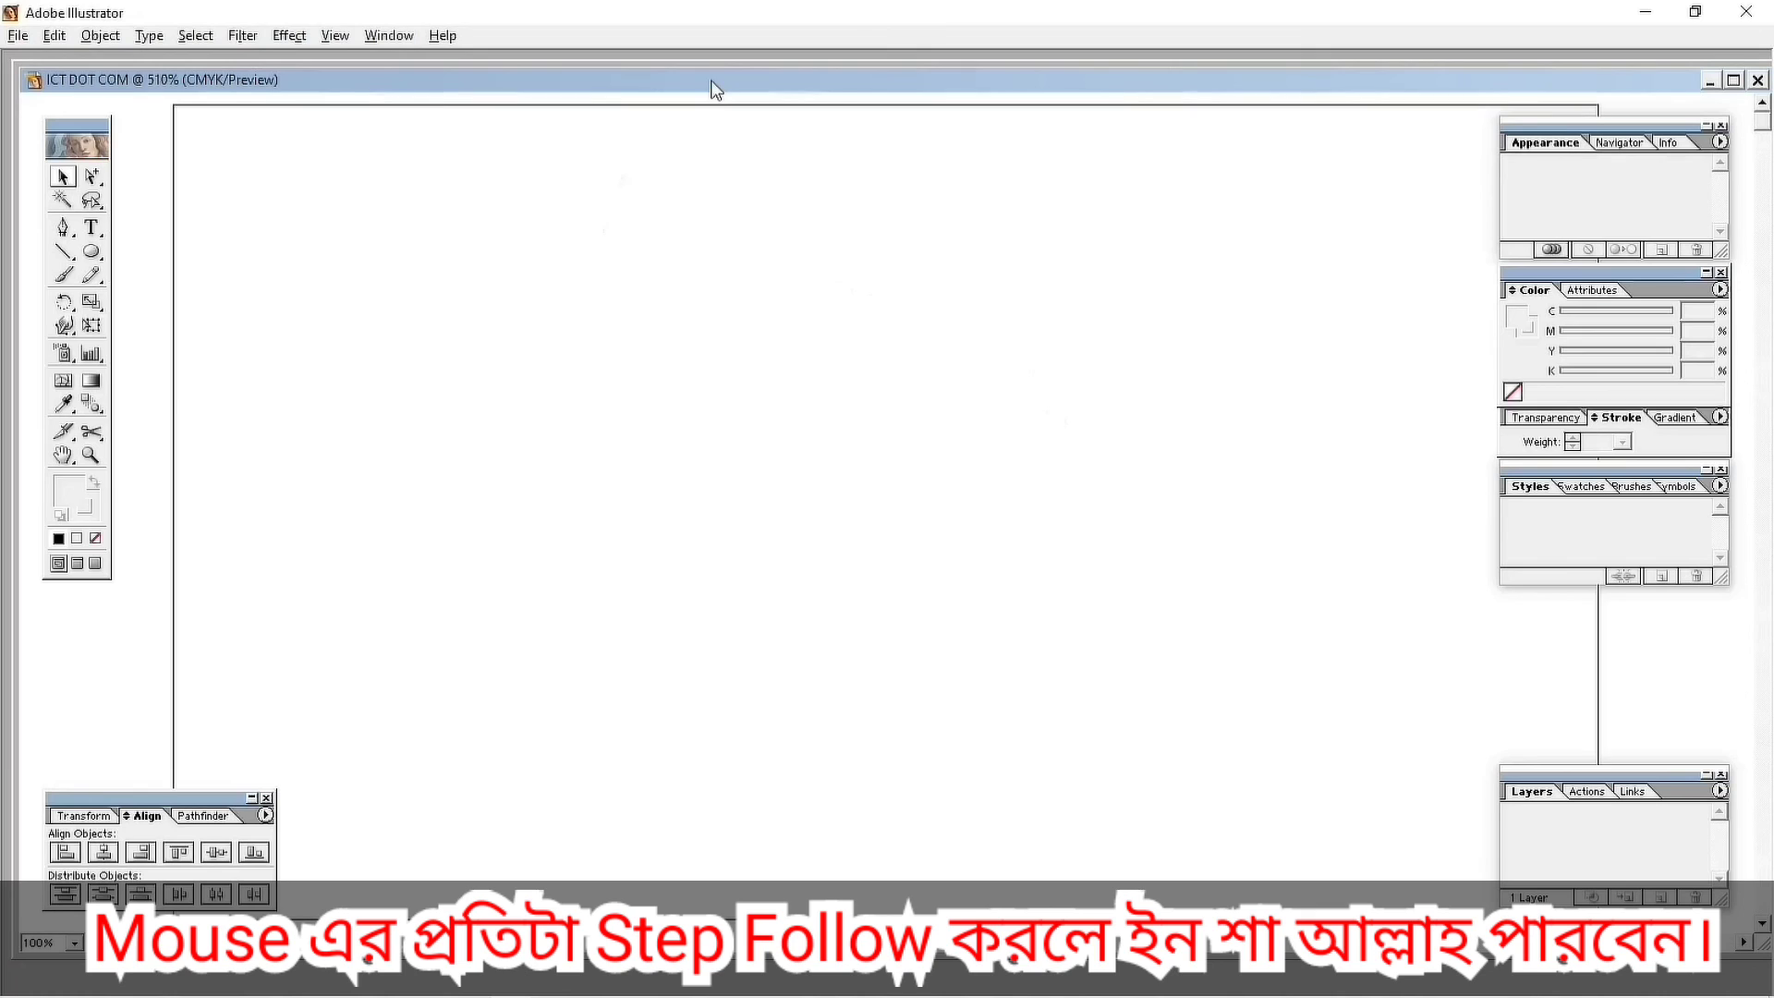
Maximize the document window and draw a rectangle spanning the full artboard.
double_click(713, 83)
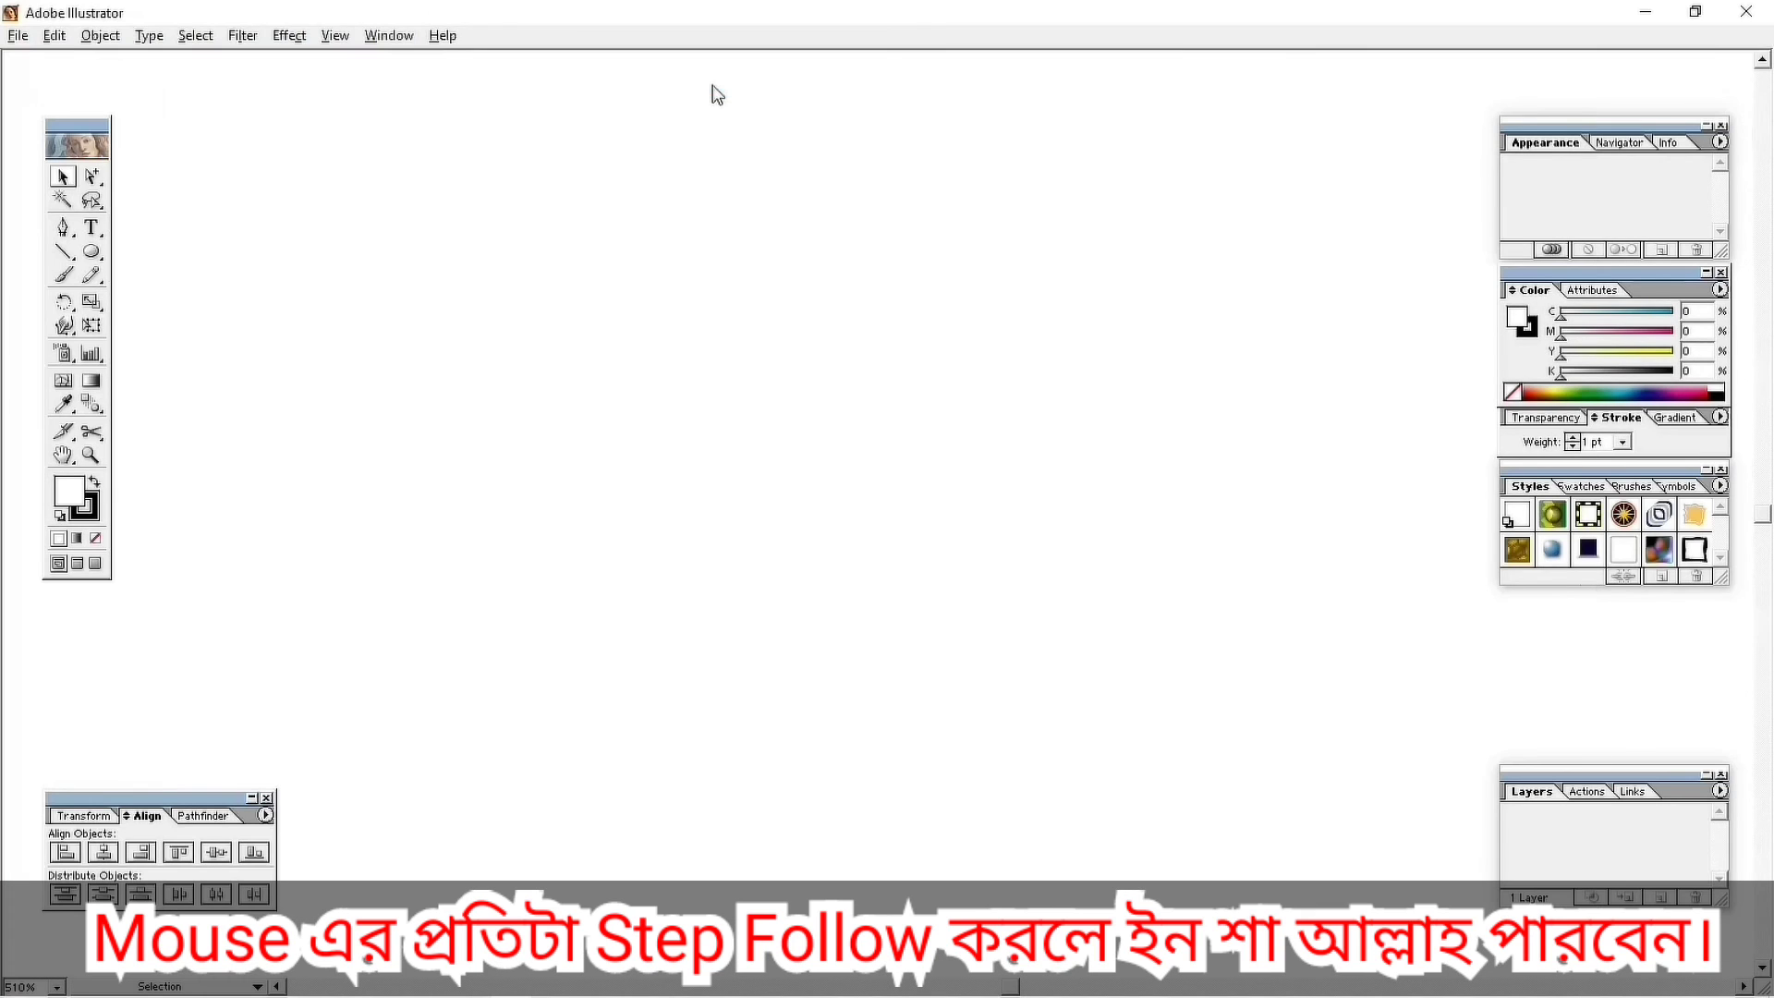
left_click(783, 333, "ctrl+alt")
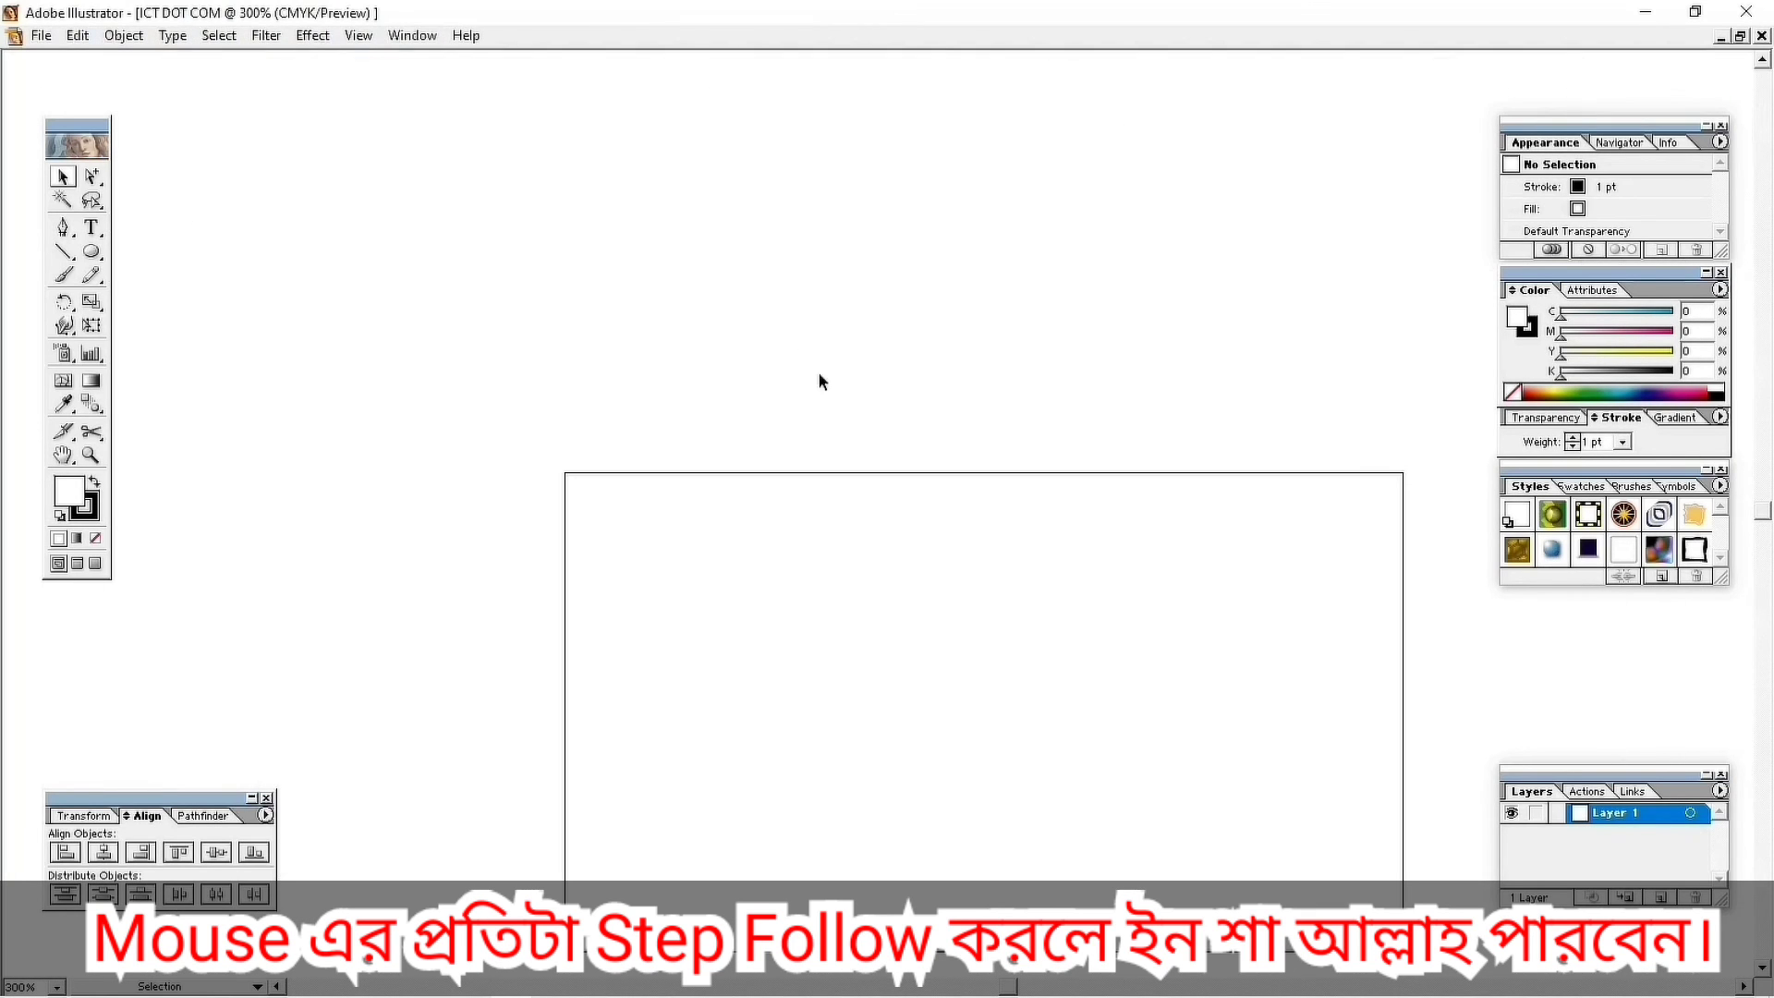
left_click_drag(1076, 601, 903, 384)
left_click_drag(91, 251, 108, 259)
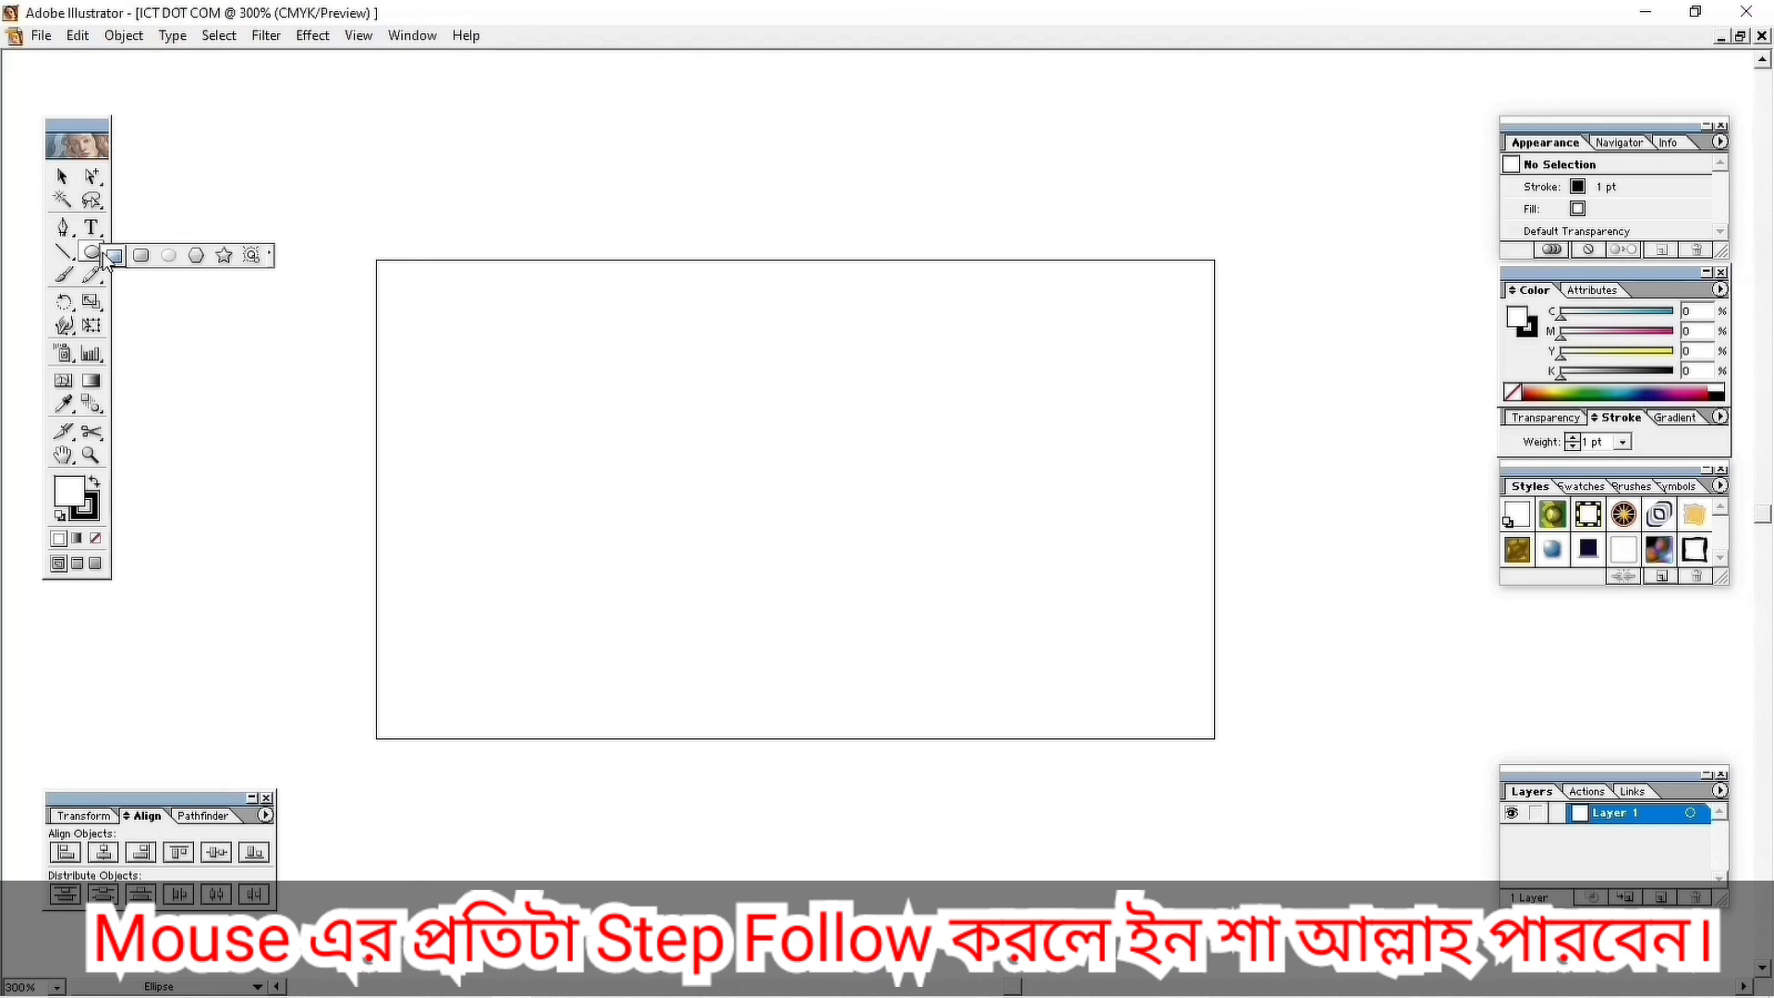
left_click_drag(108, 259, 111, 256)
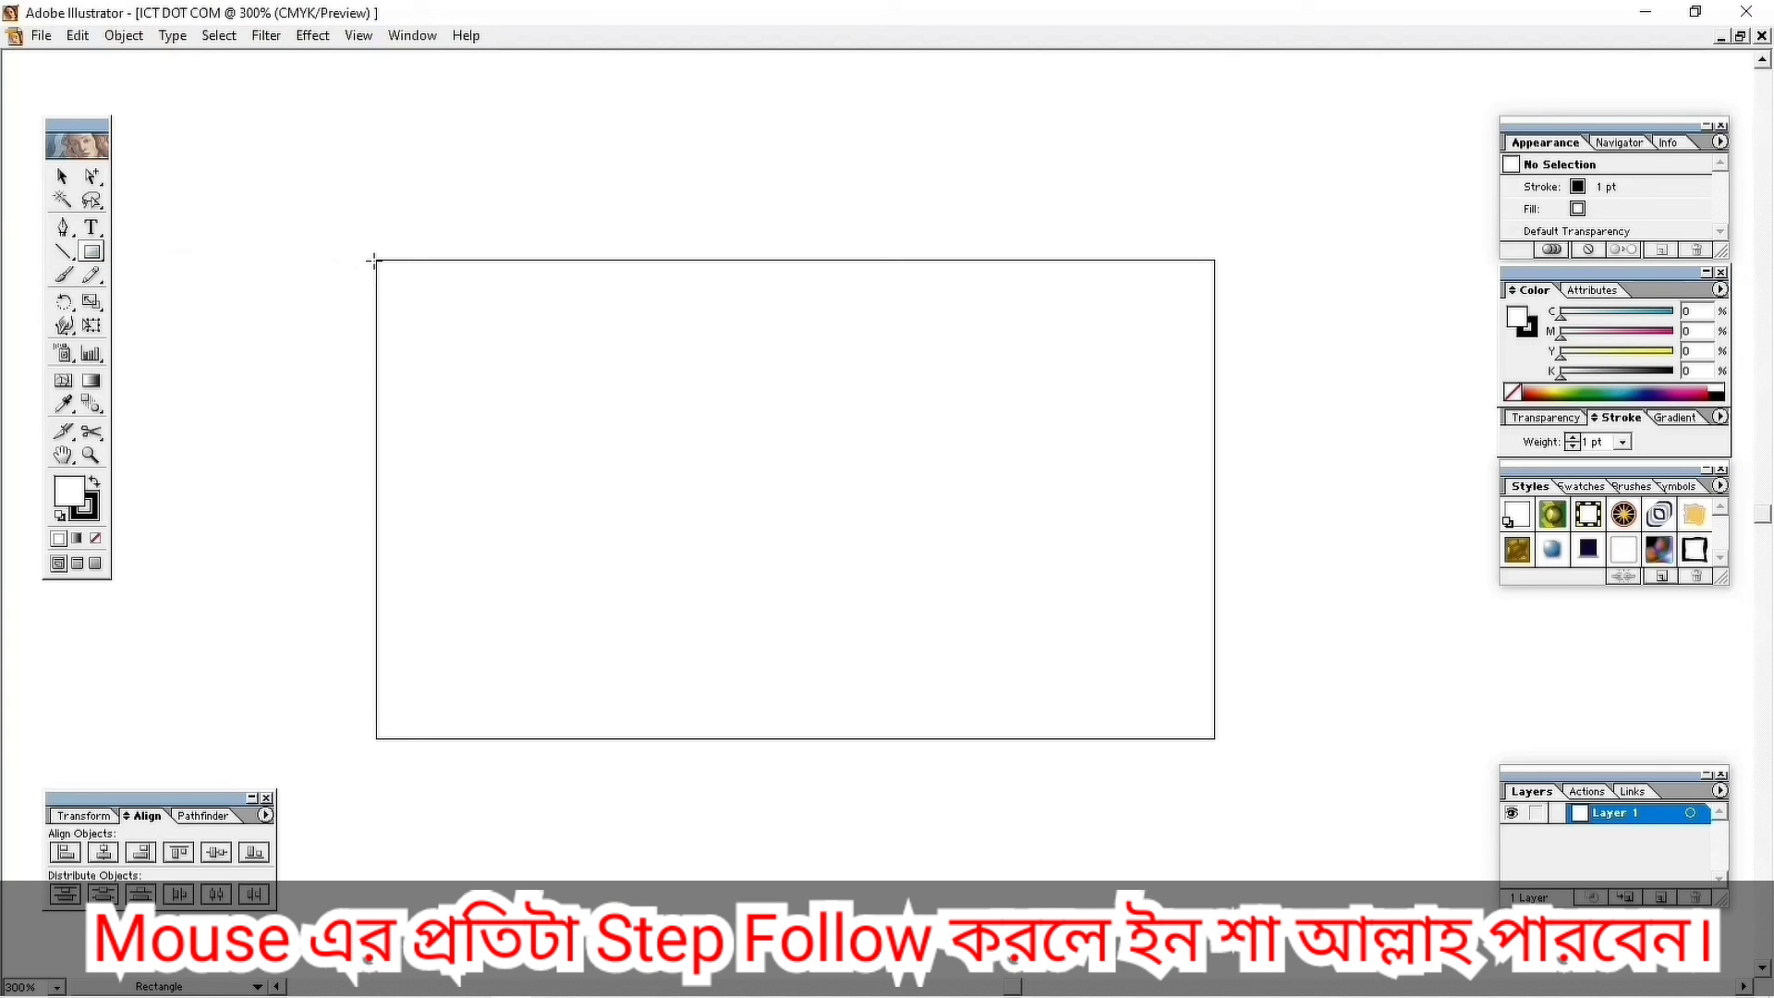
left_click_drag(374, 261, 1215, 742)
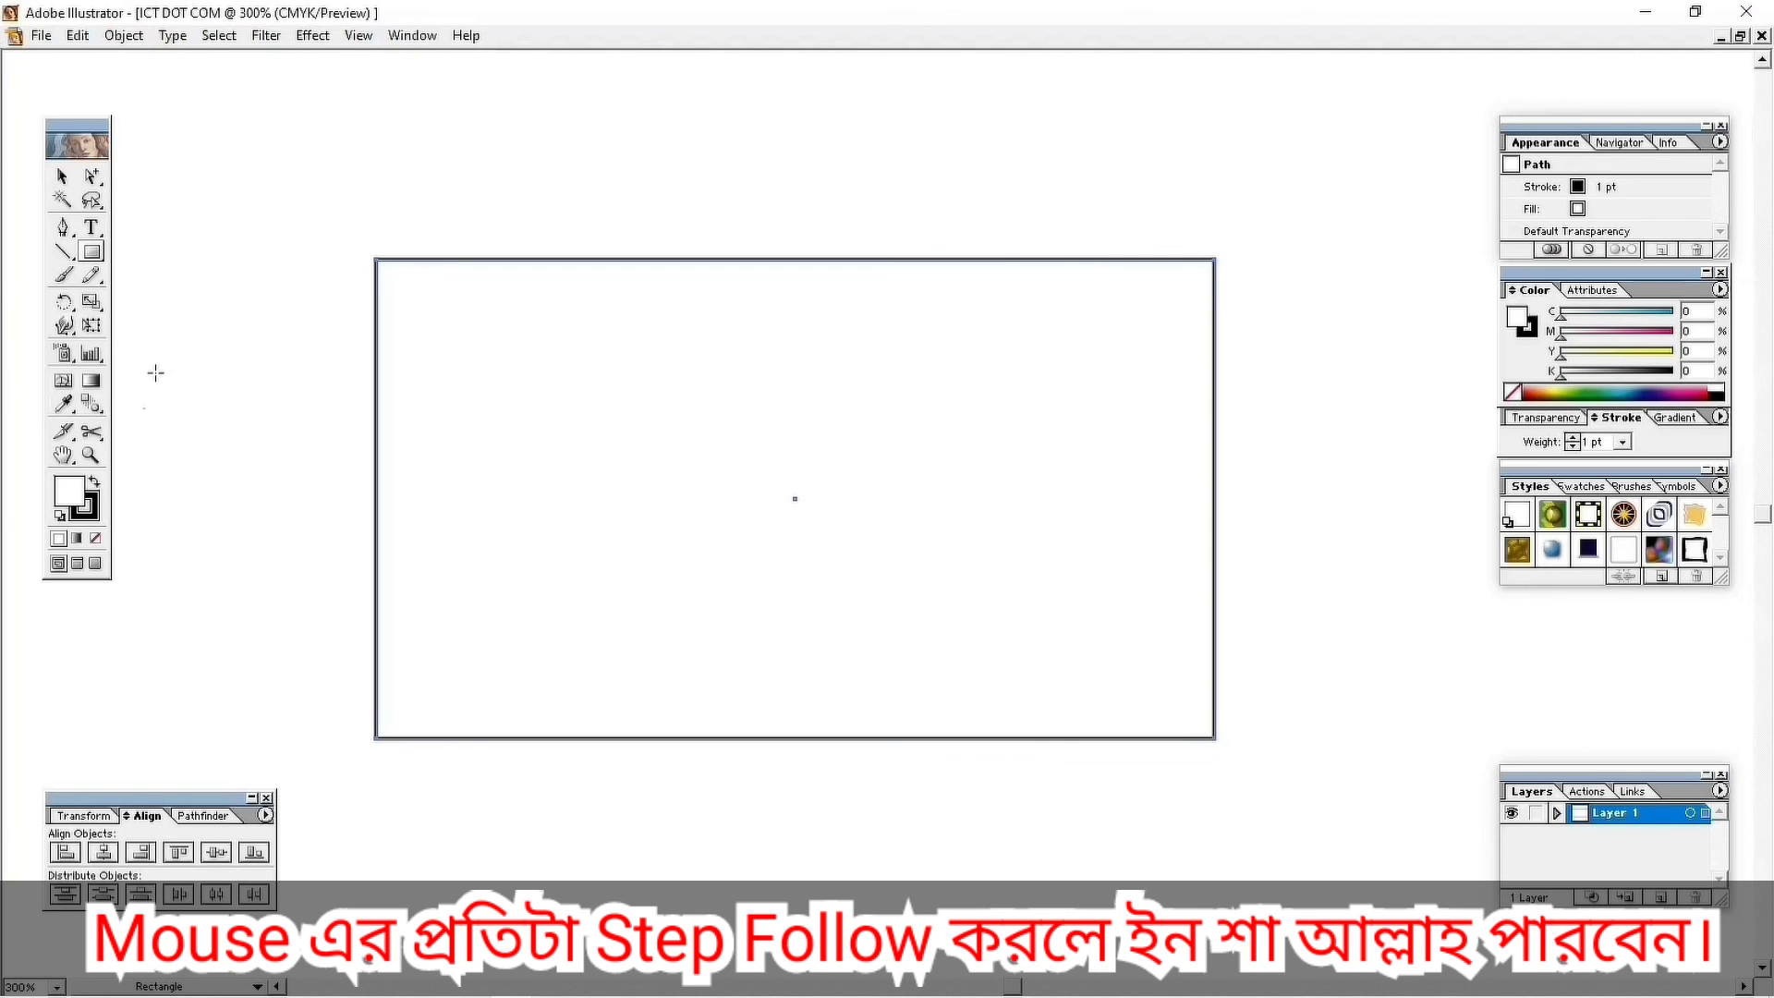
Offset the artboard rectangle by -0.125 in to create an inner margin rectangle.
key("v")
left_click(124, 36)
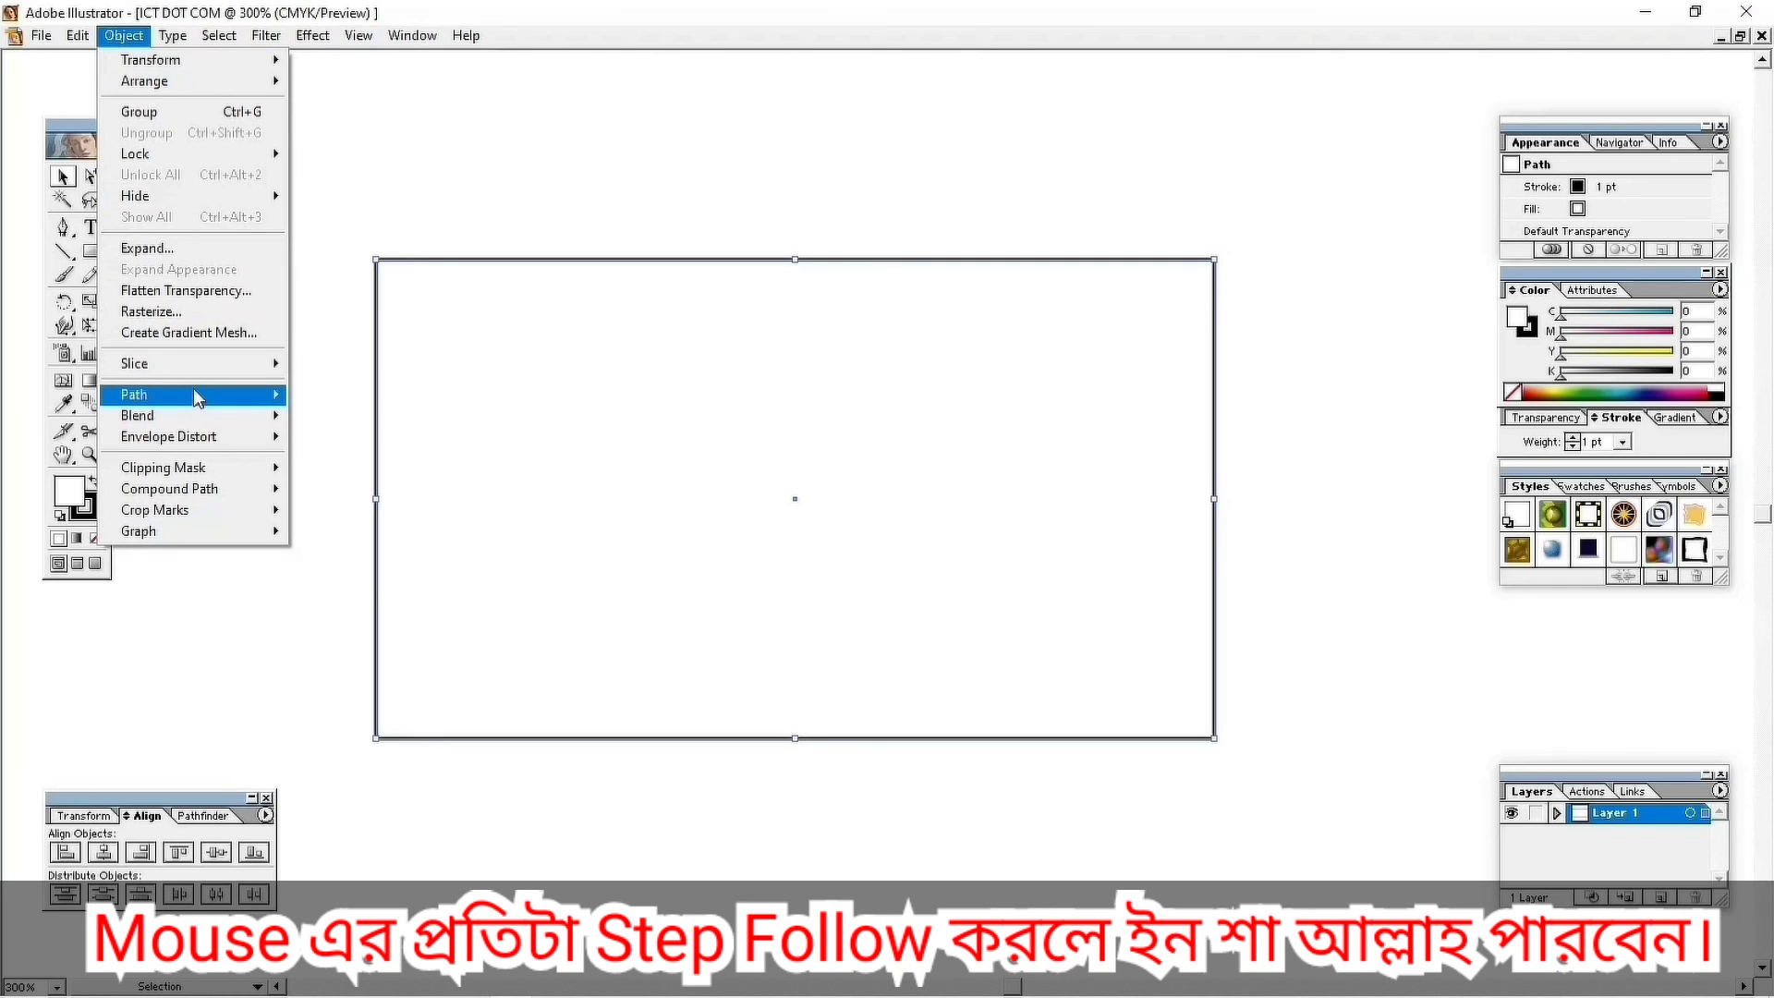
mouse_move(196, 398)
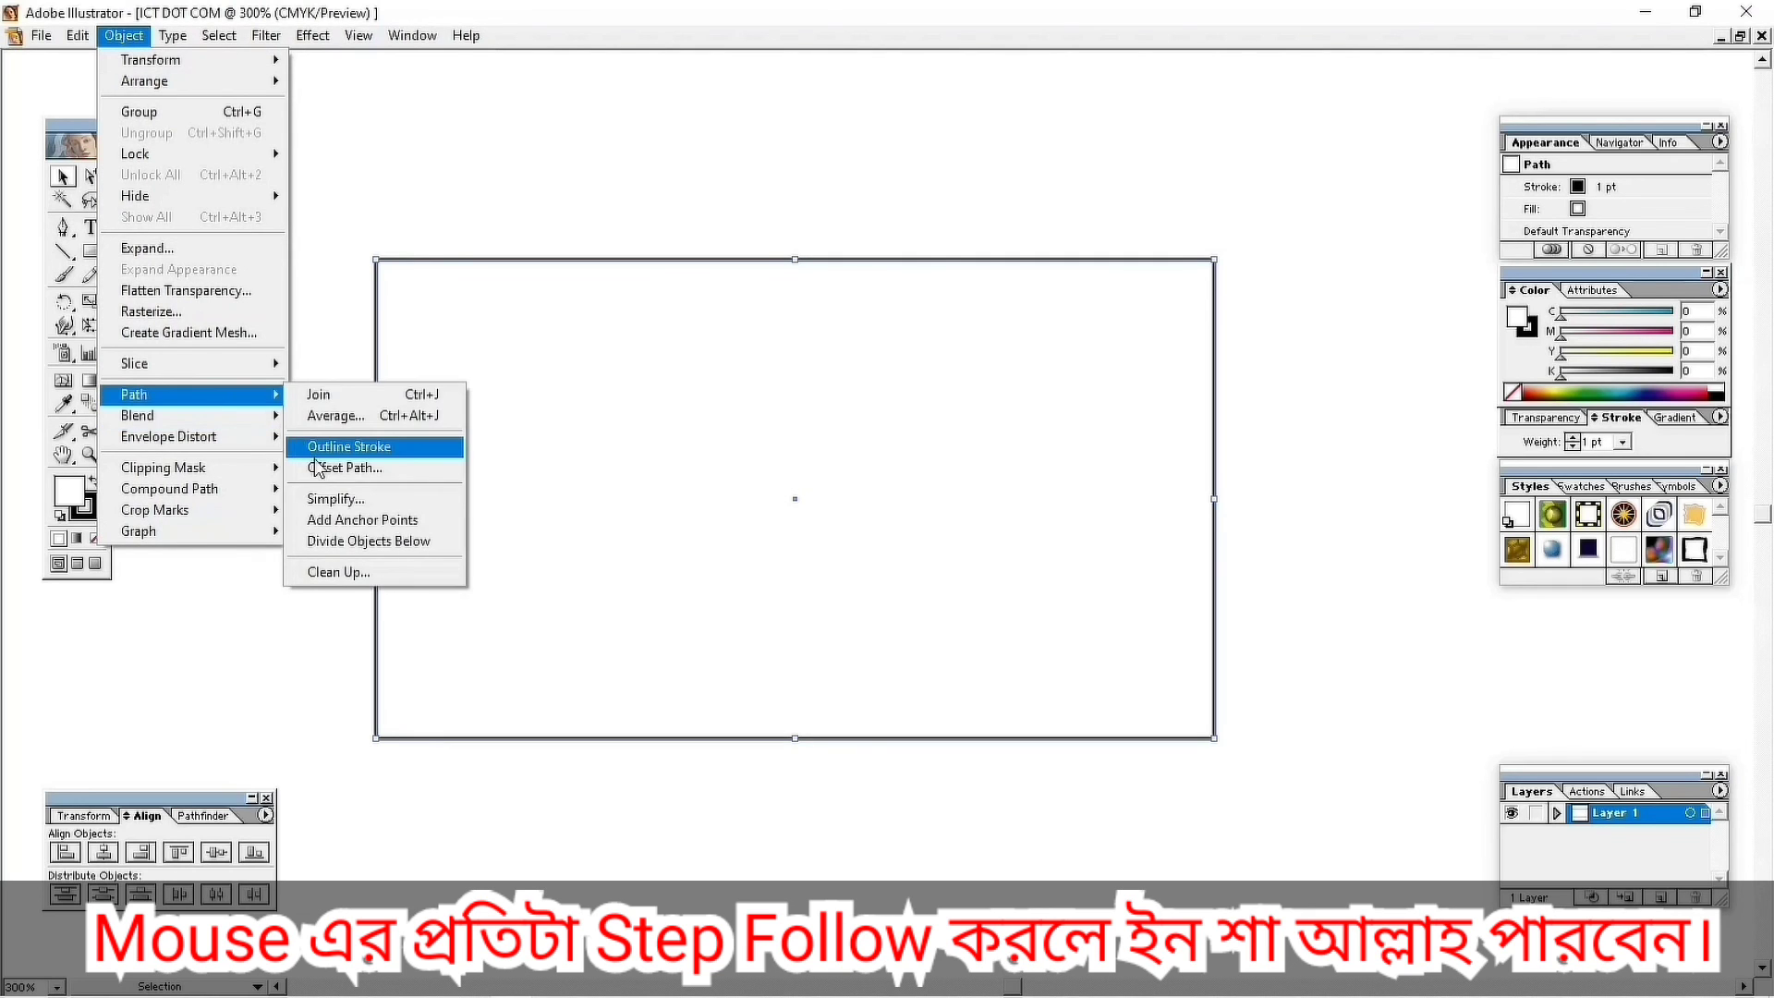
left_click(315, 468)
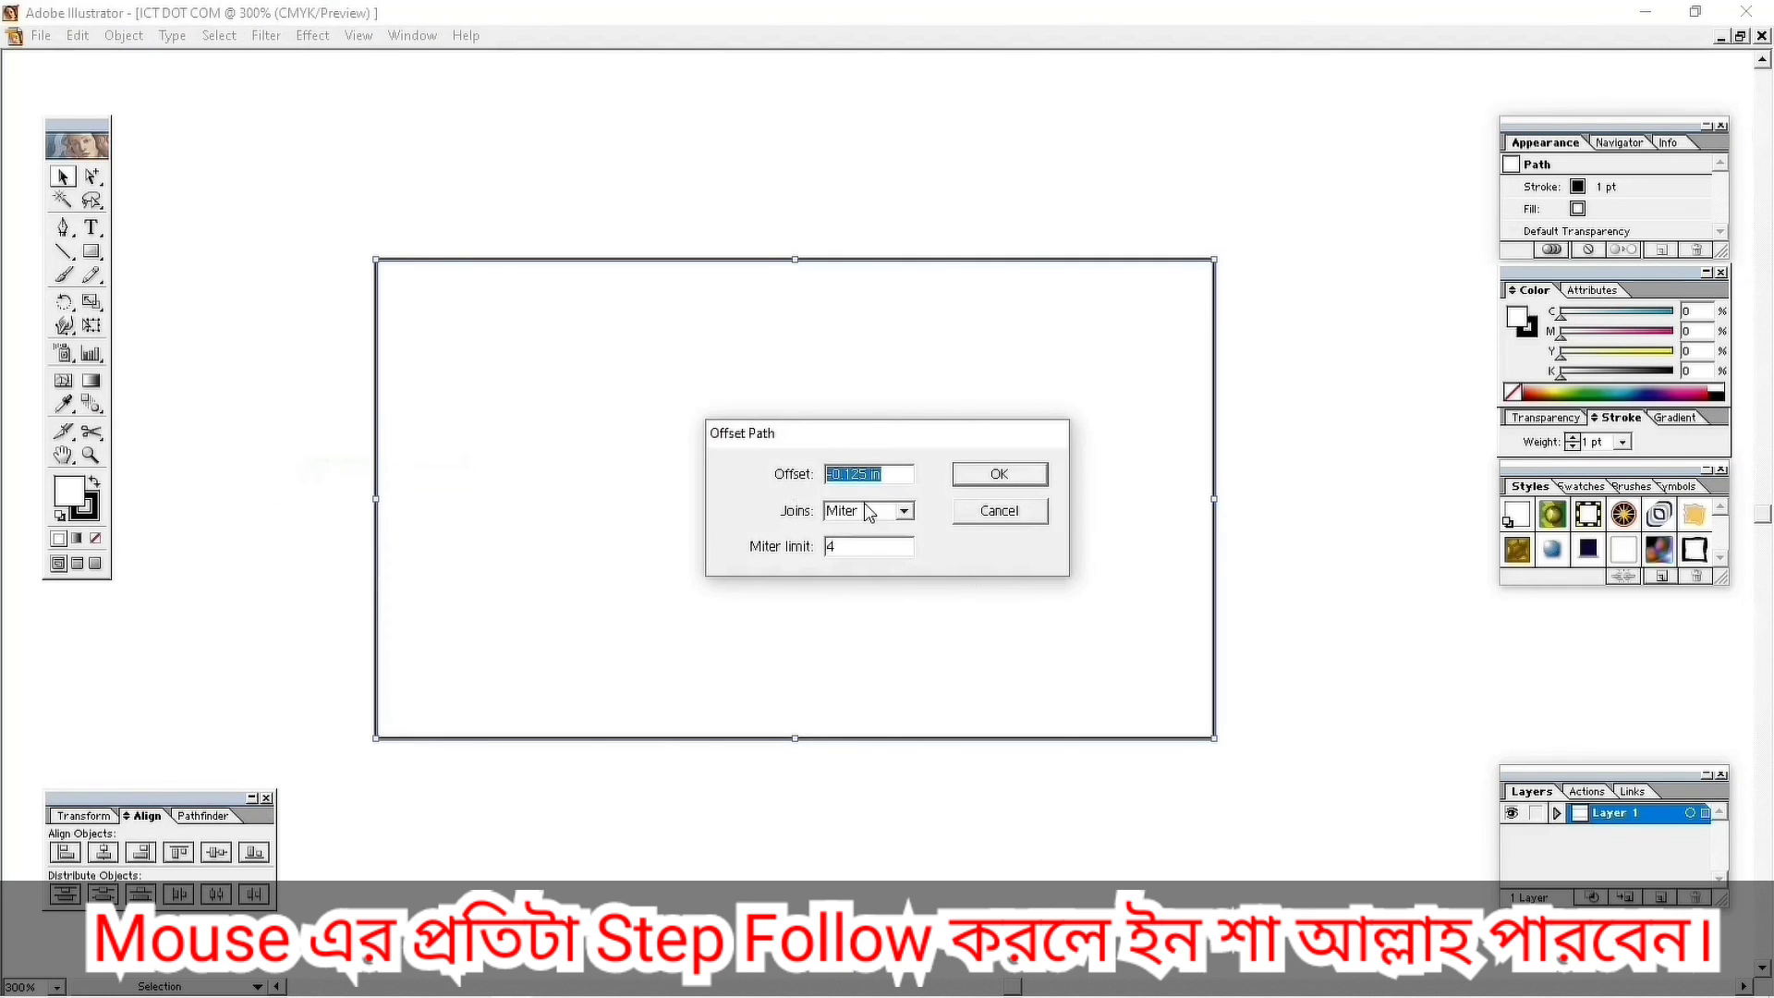
left_click(906, 474)
left_click(1000, 474)
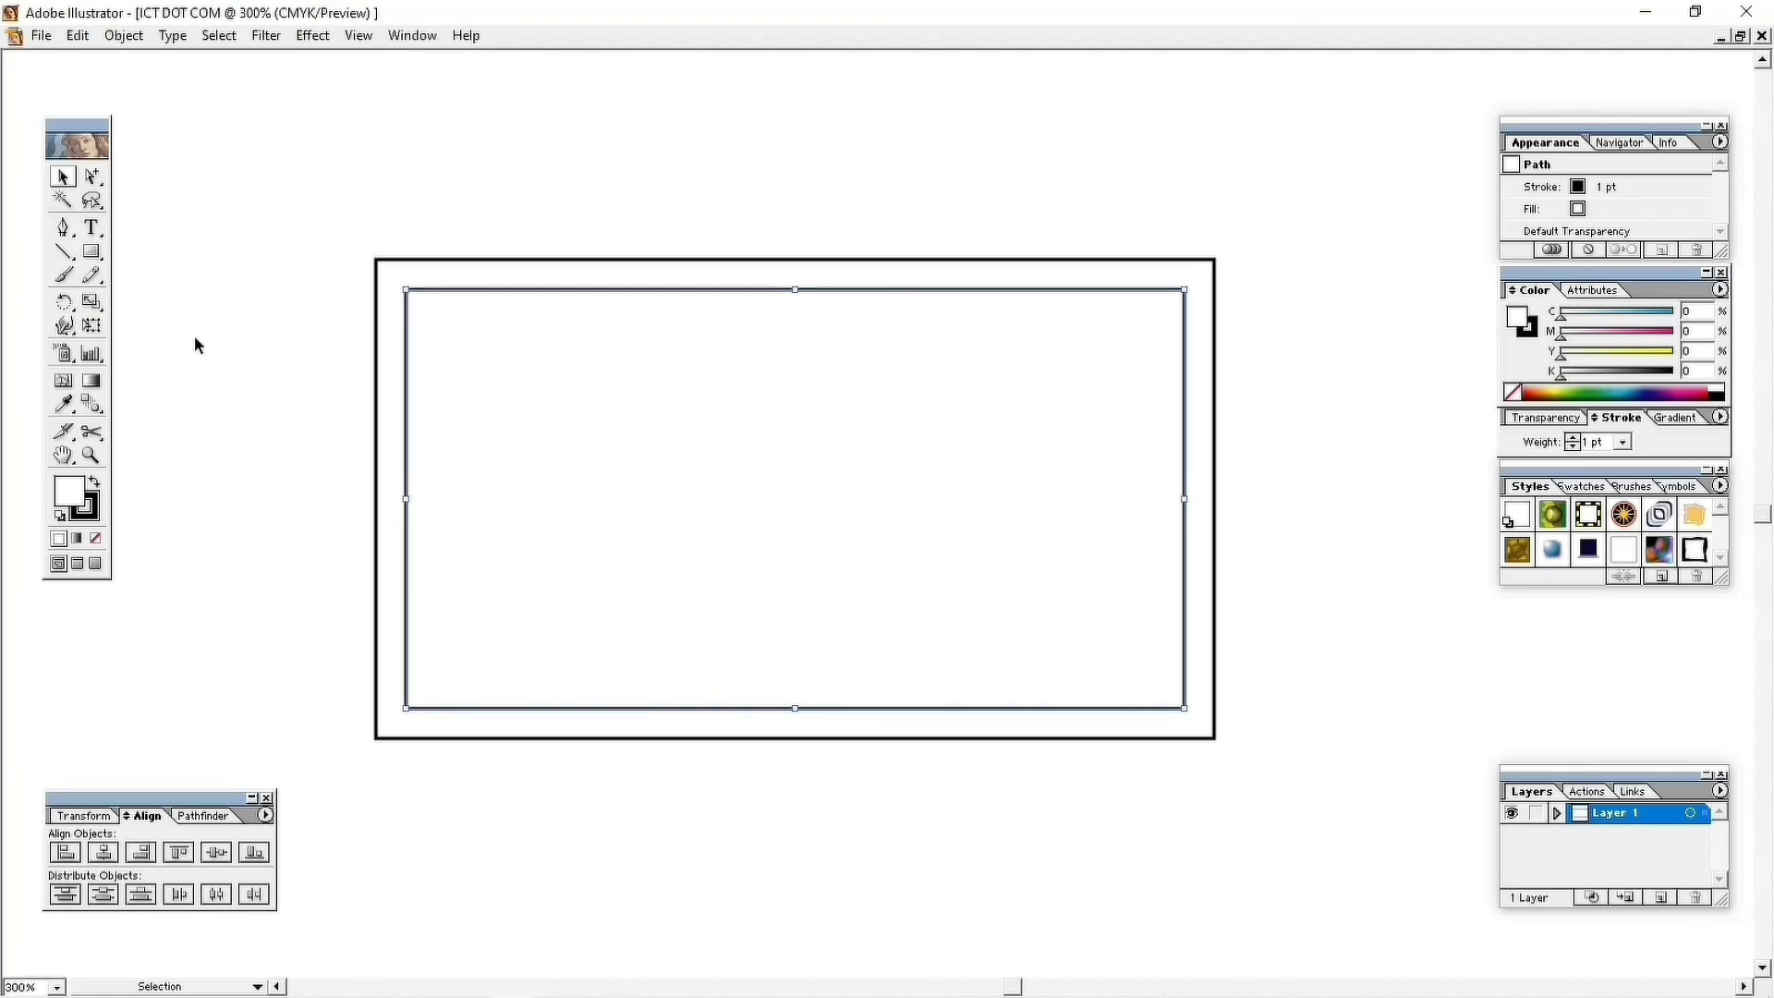
left_click(242, 217)
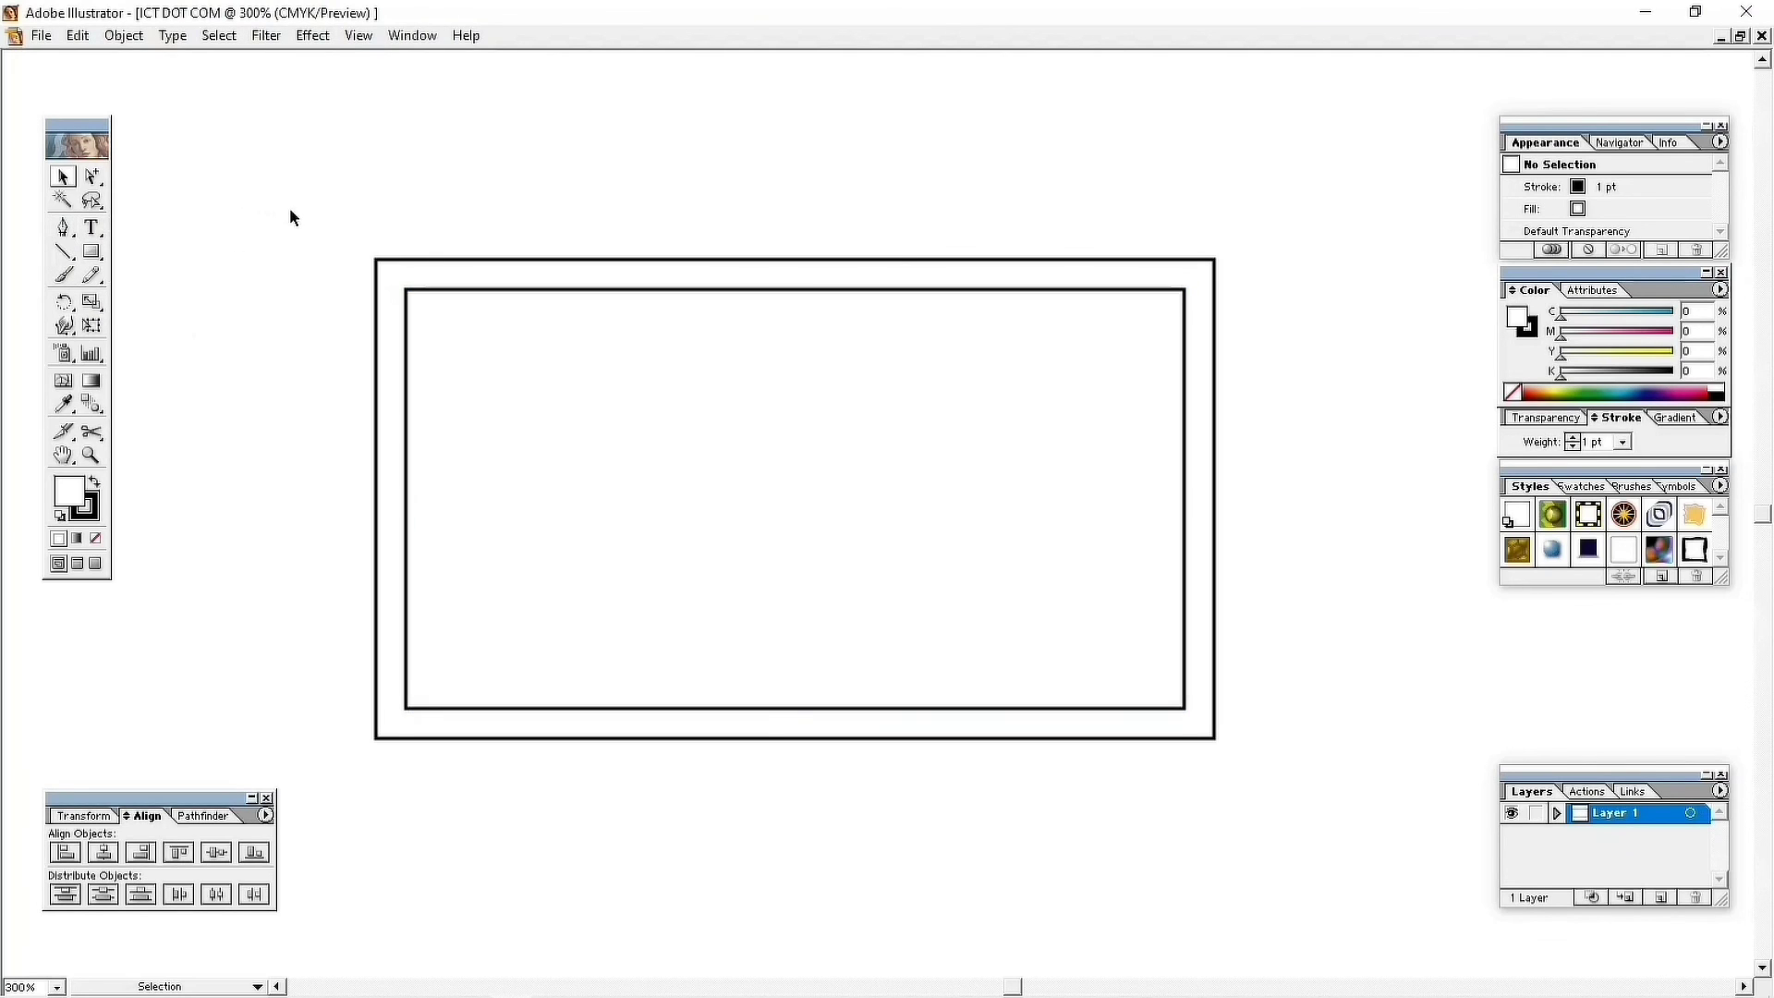
Set the stroke weight of both rectangles to 0.25 pt.
left_click_drag(329, 213, 503, 523)
left_click(85, 509)
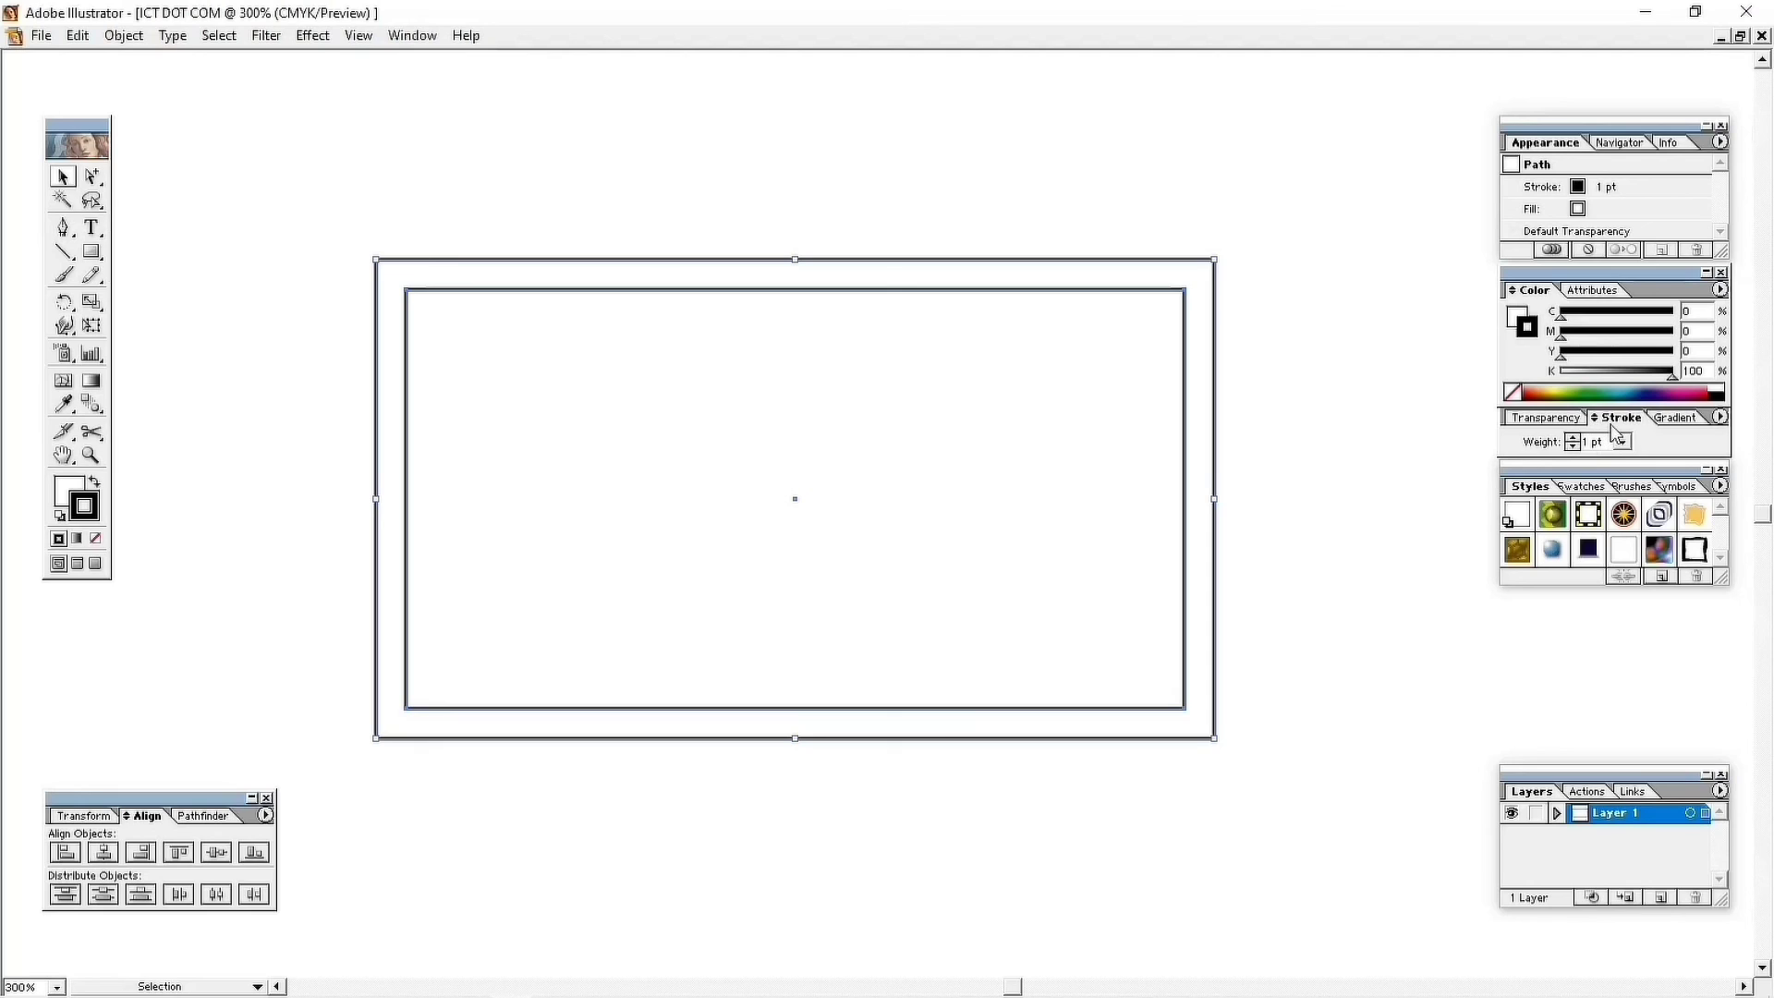
left_click(1622, 442)
left_click(1597, 462)
left_click(1344, 425)
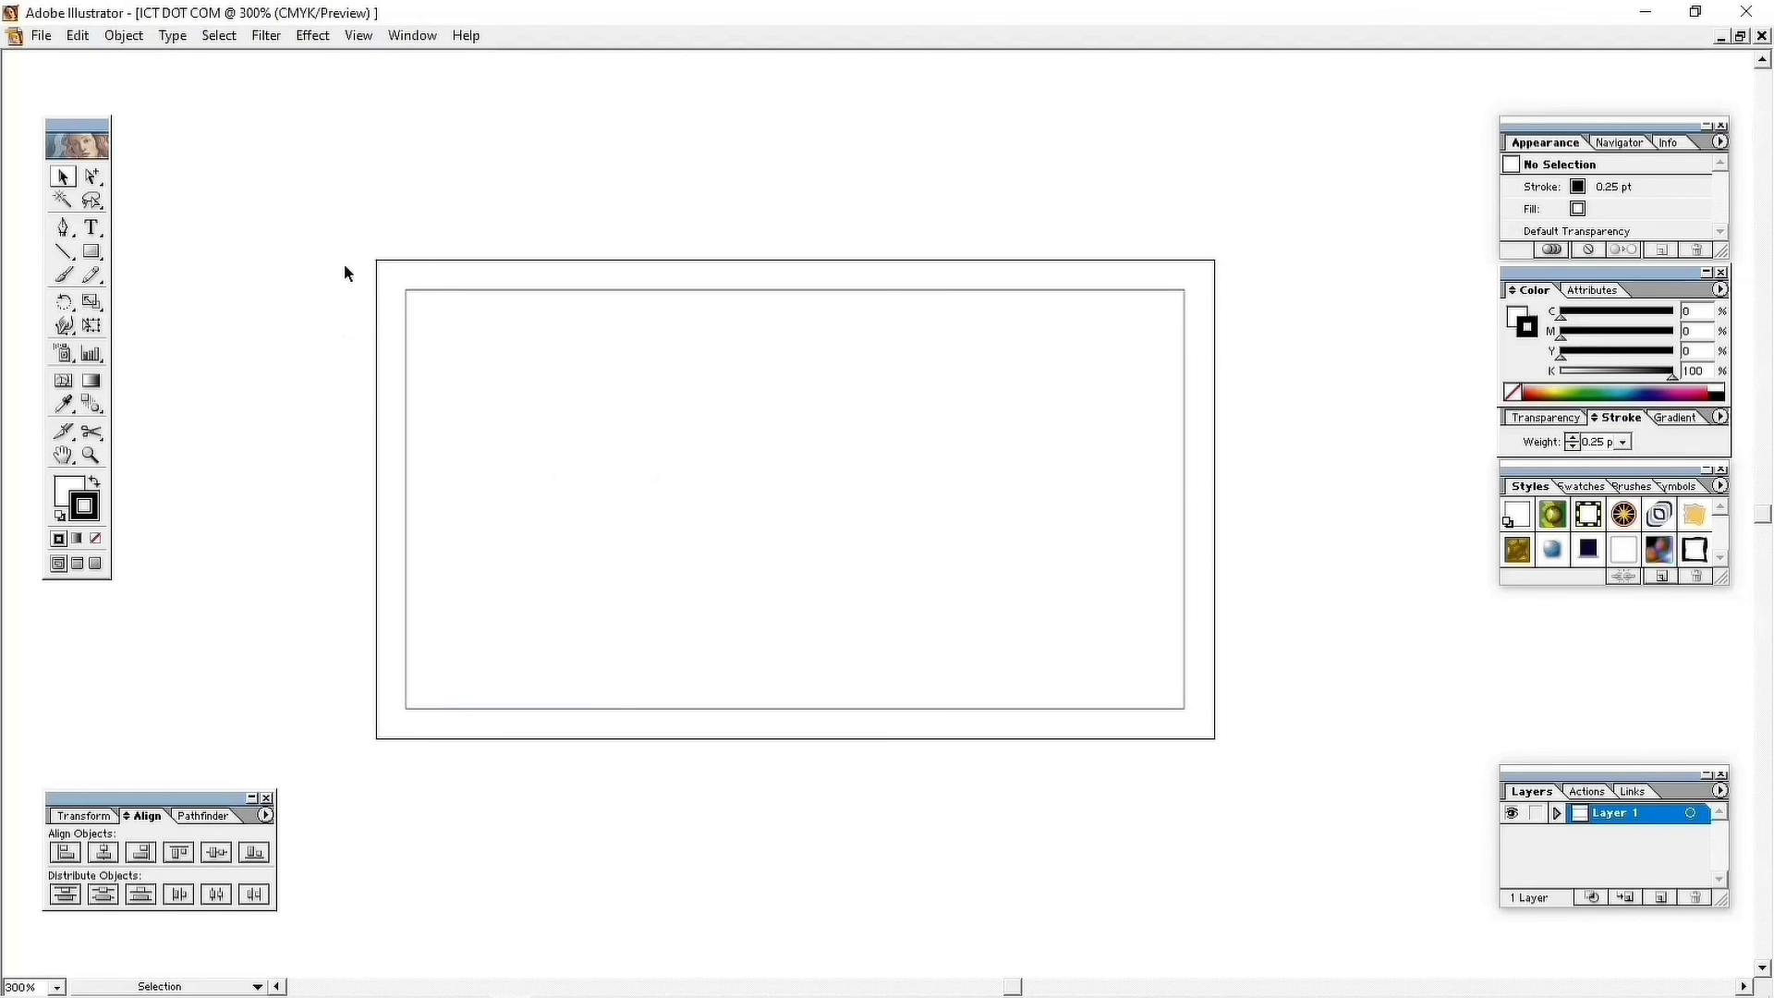
Reselect both rectangles after checking the thinner outlines.
left_click_drag(346, 231, 423, 357)
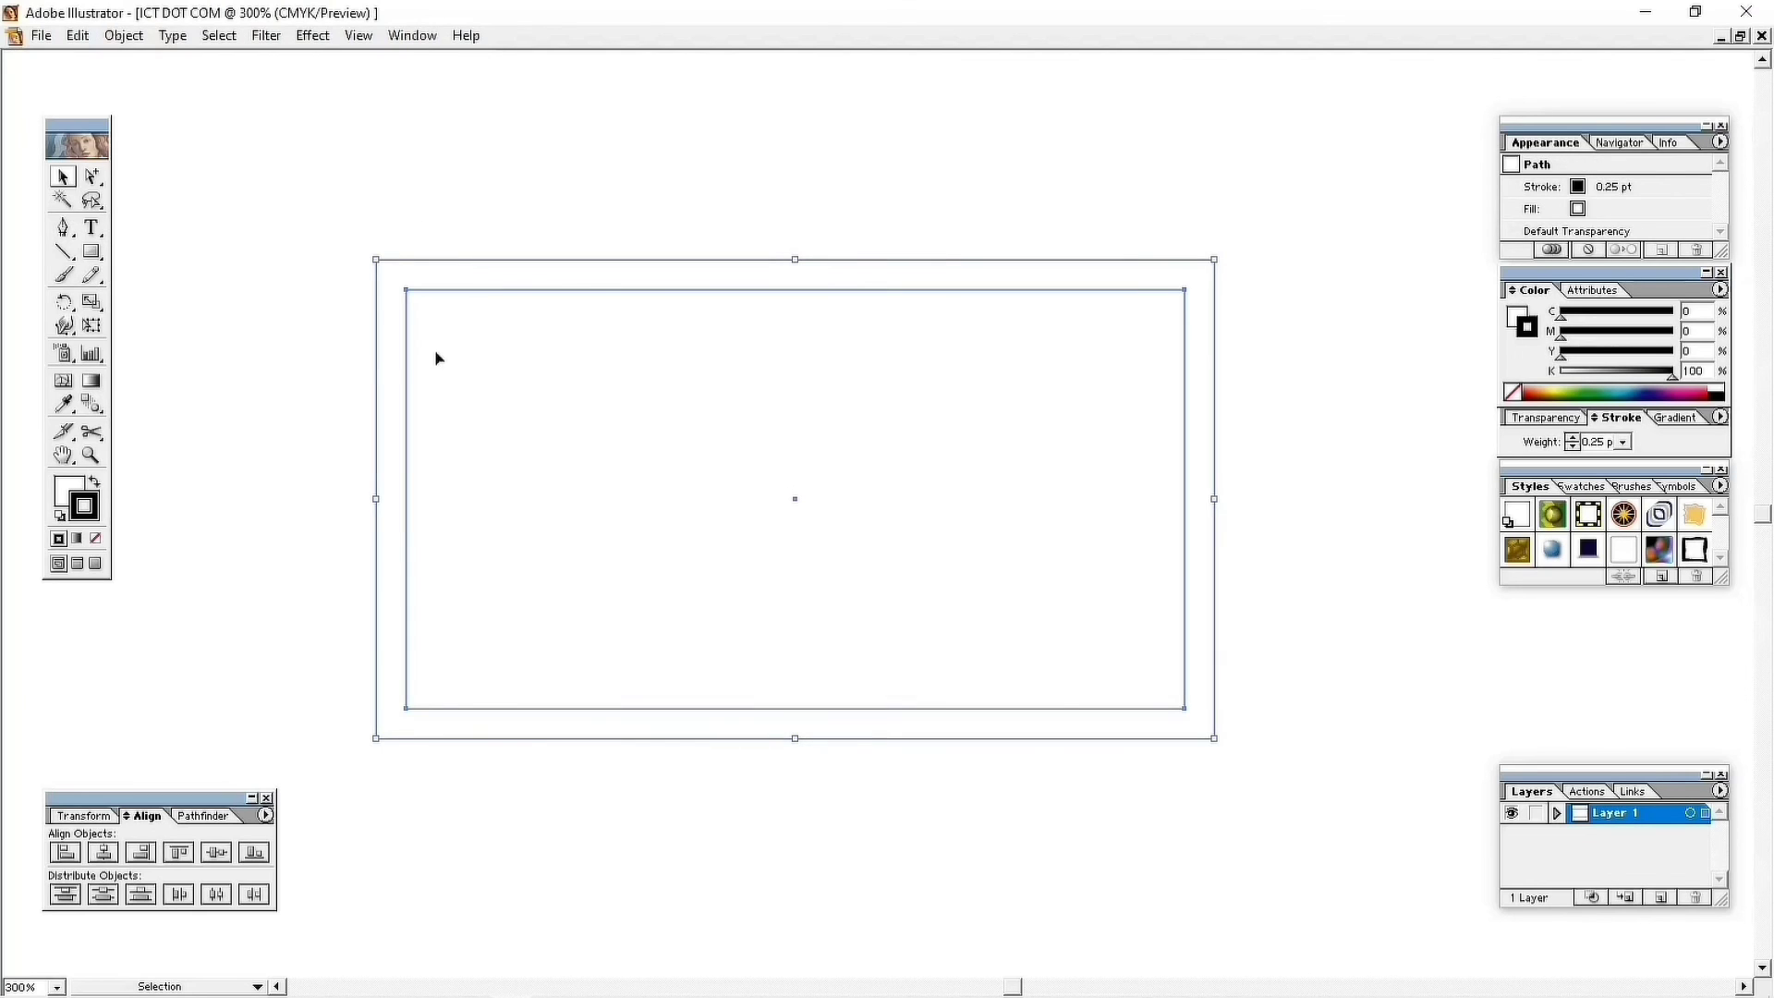
left_click(606, 769)
left_click_drag(320, 244, 781, 830)
left_click(613, 697)
left_click_drag(269, 252, 746, 833)
Lock both rectangles with Object > Lock > Selection and confirm they can't be selected.
left_click(108, 37)
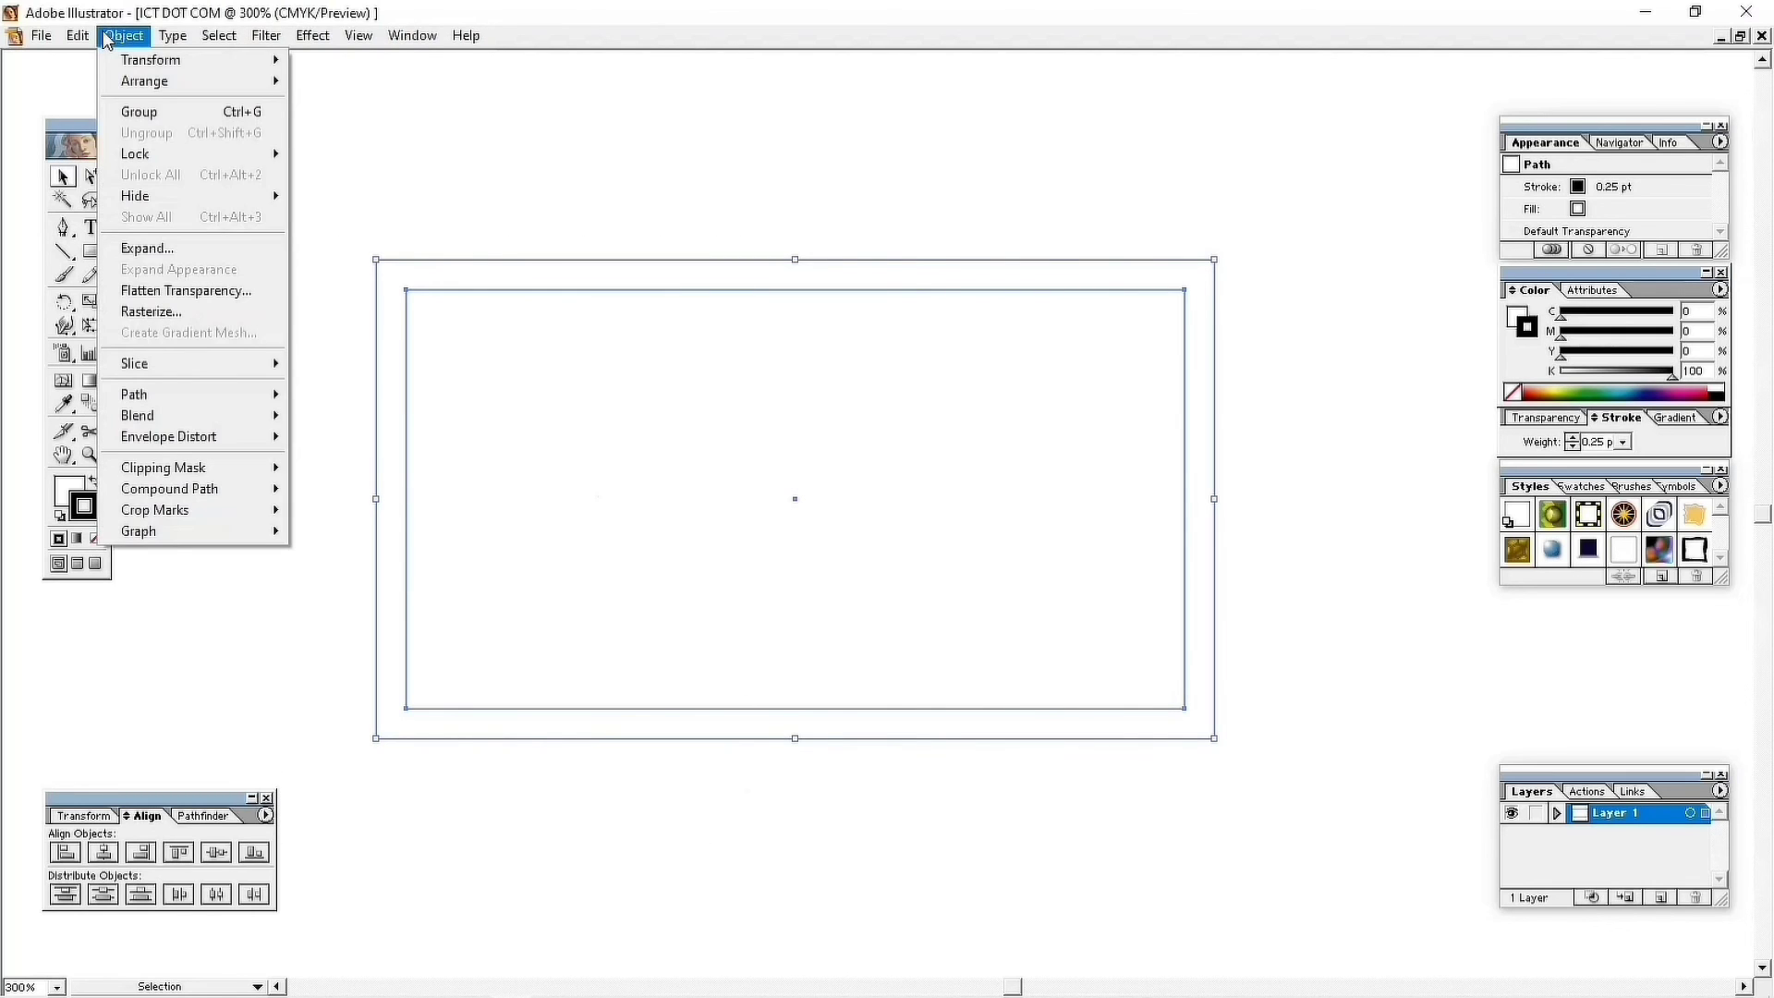
mouse_move(154, 162)
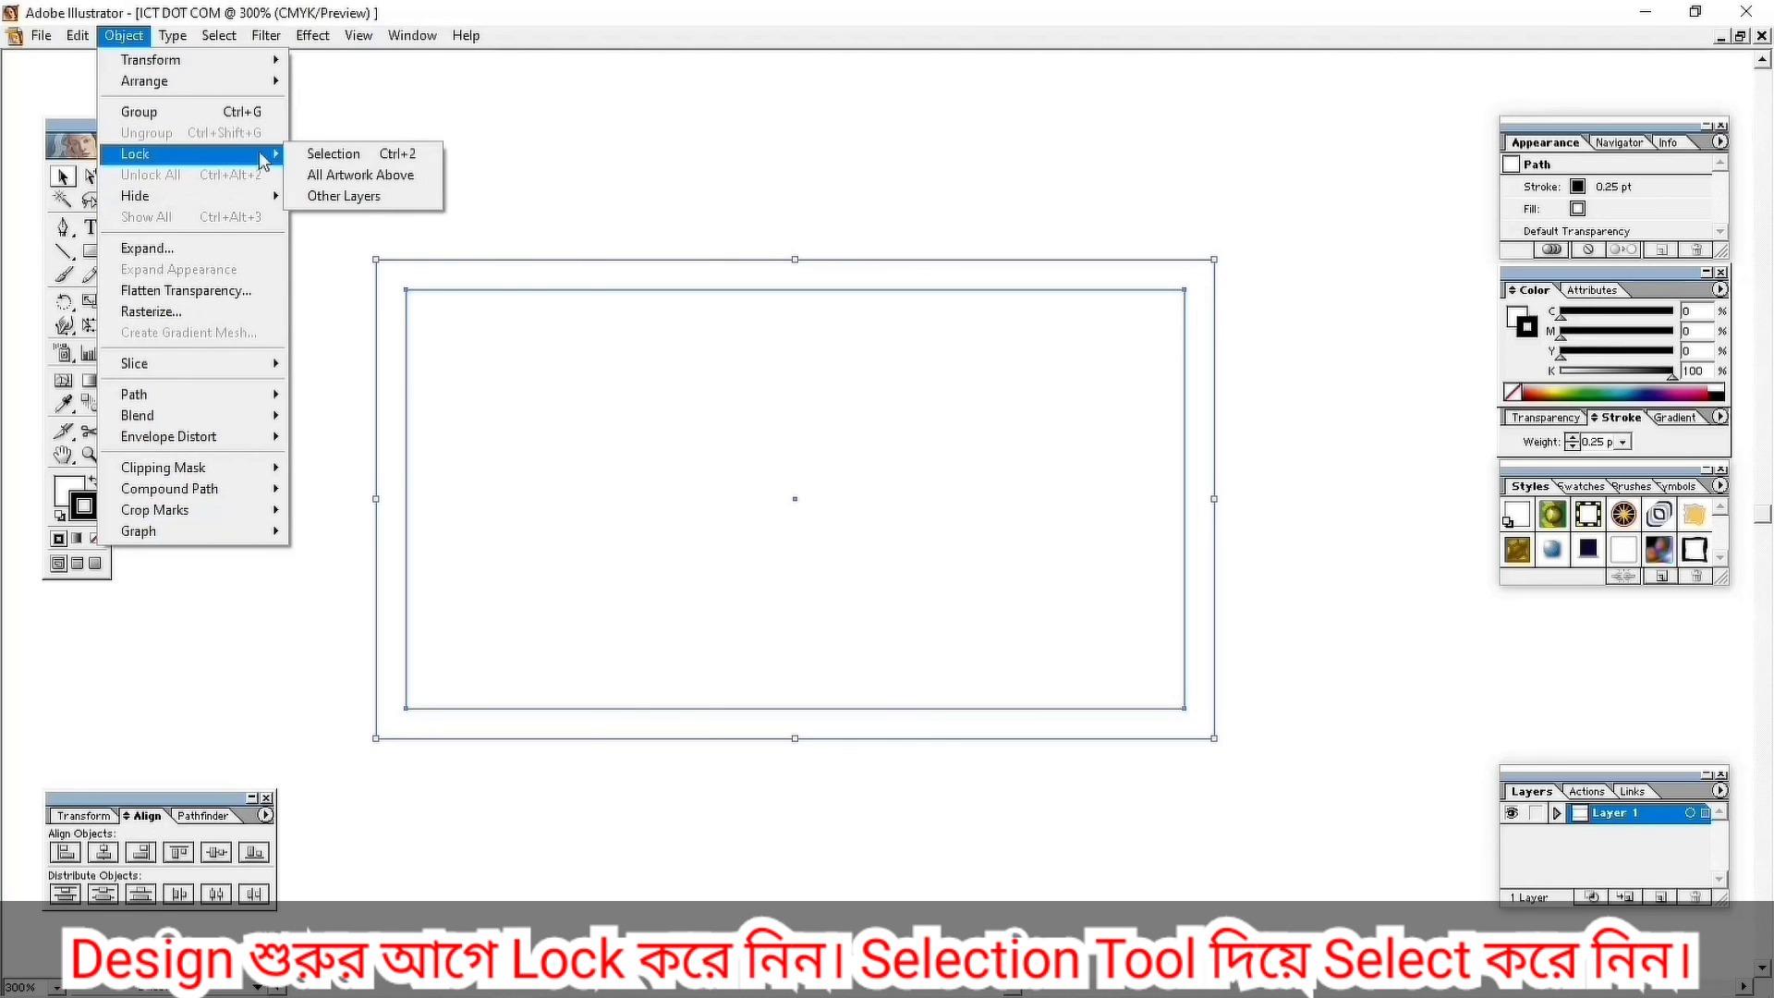
left_click(334, 153)
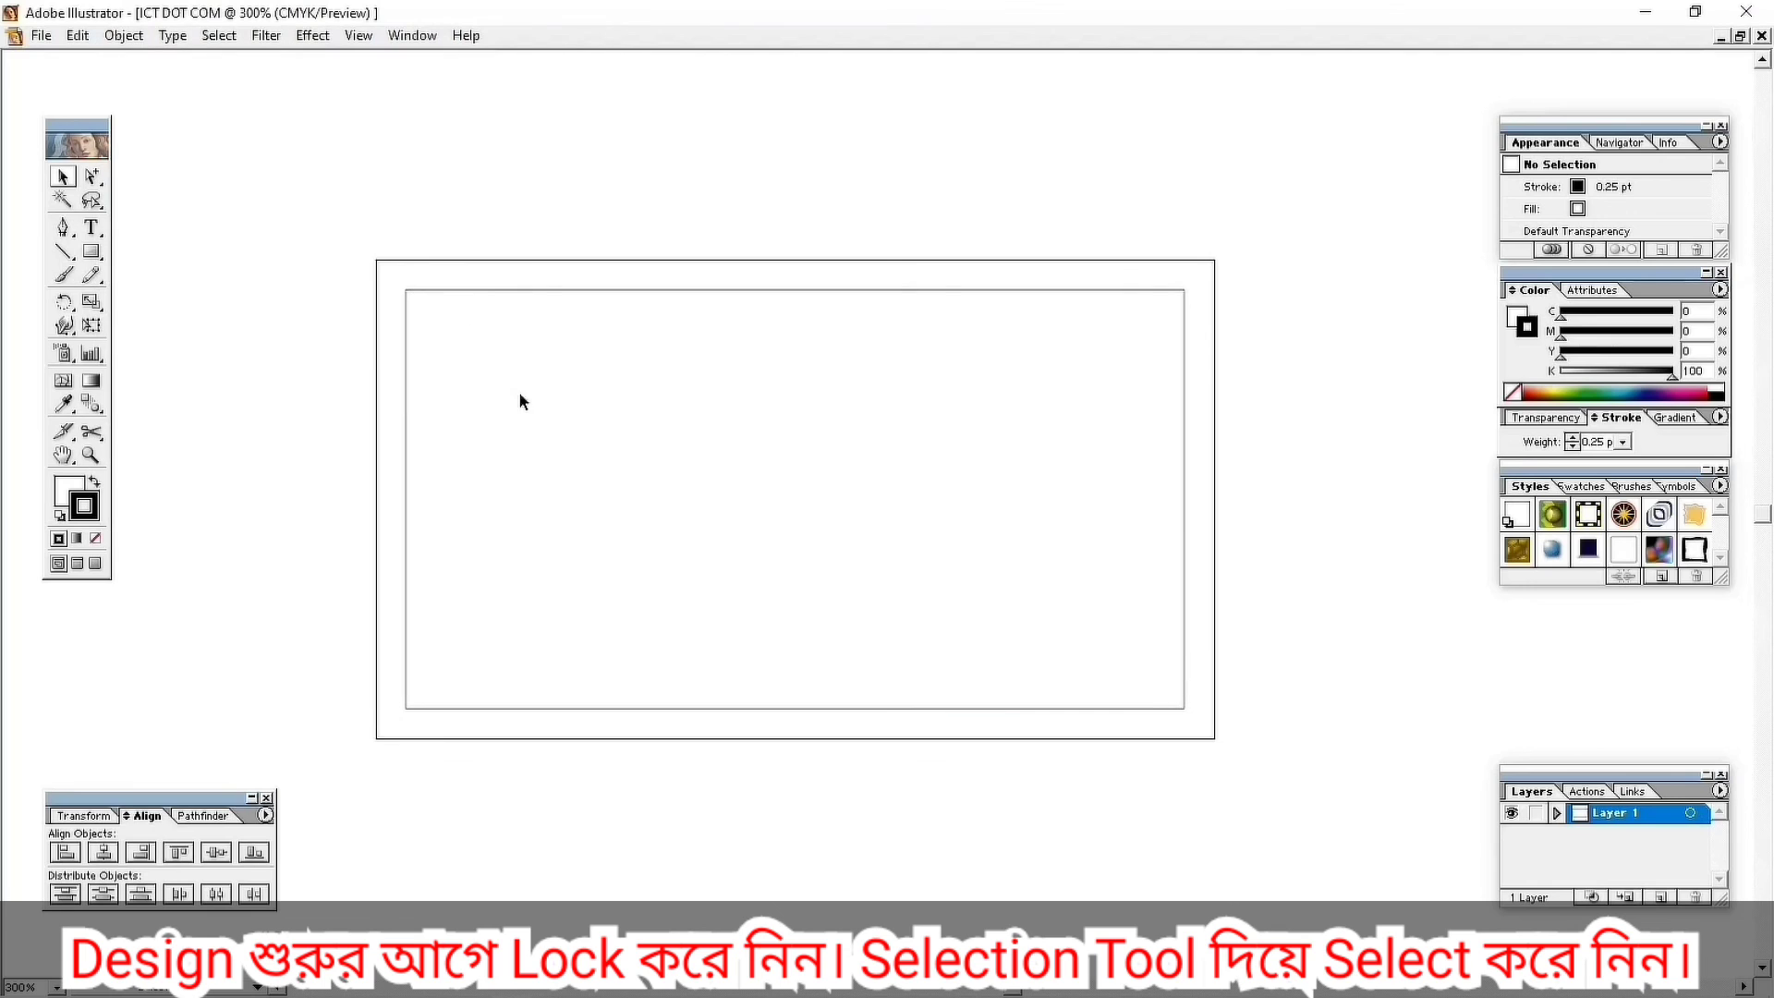
left_click_drag(596, 291, 649, 458)
left_click_drag(636, 246, 584, 388)
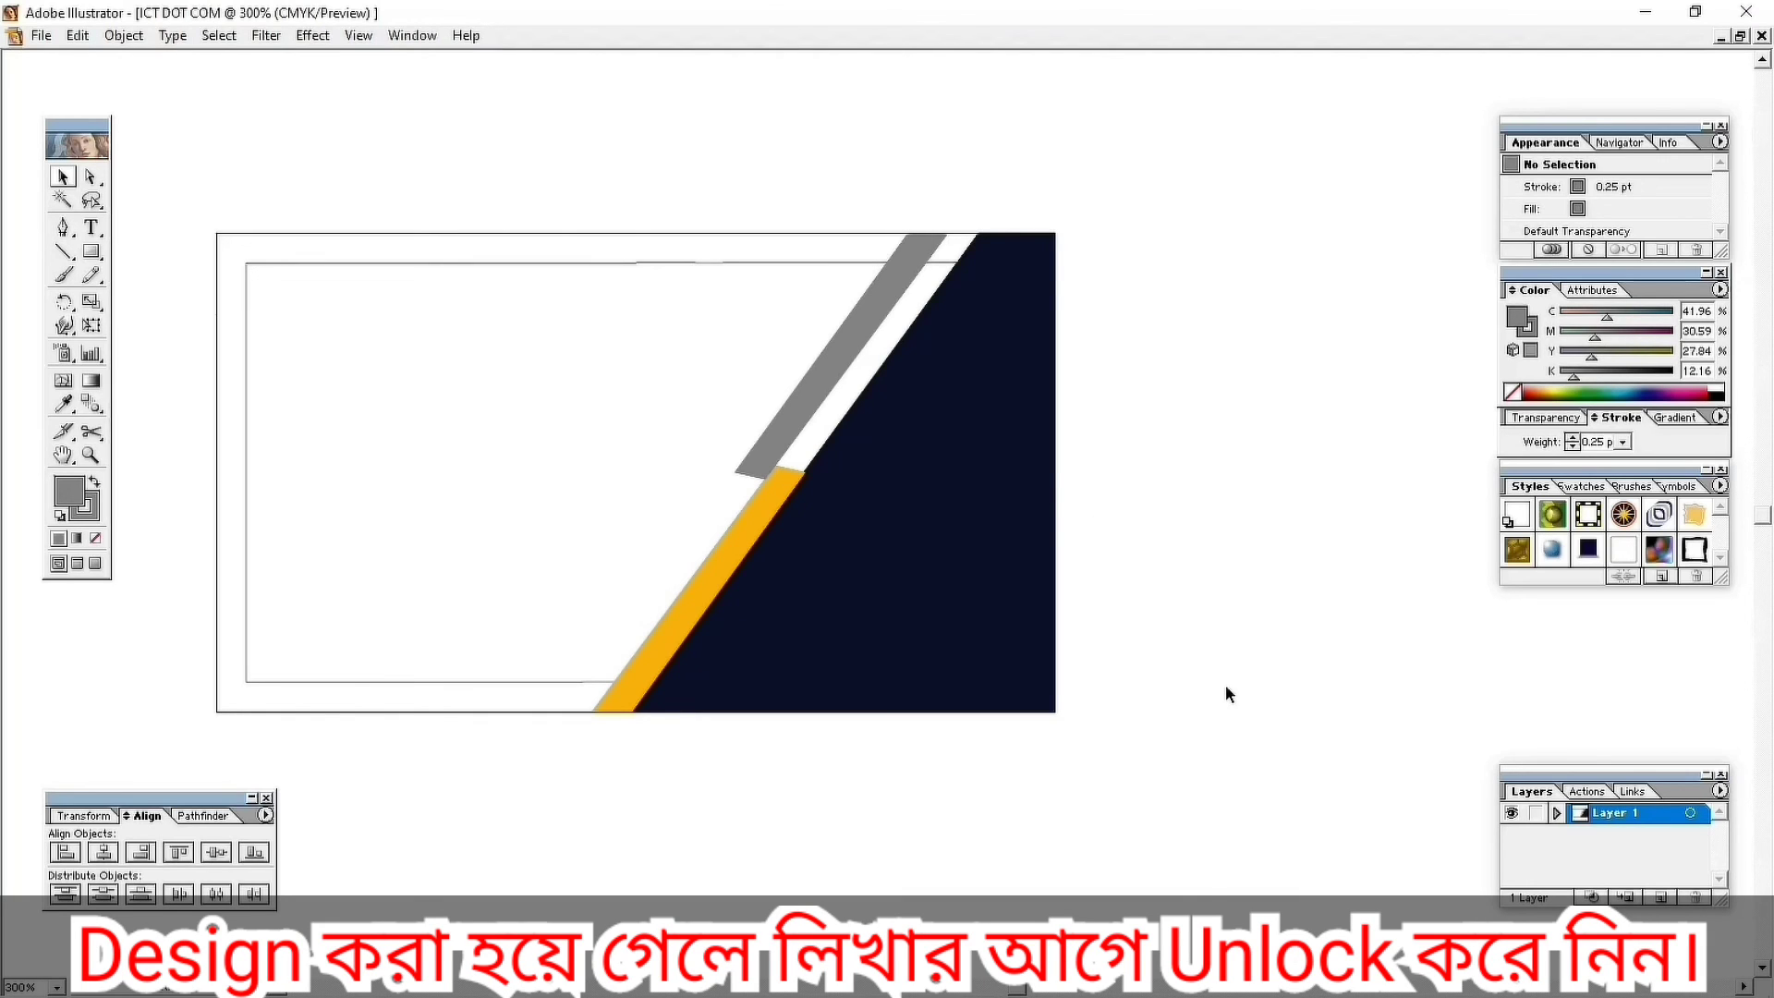
Unlock all artwork with Ctrl+Alt+2, then confirm the rectangles select with Ctrl+A.
key("ctrl+alt+2")
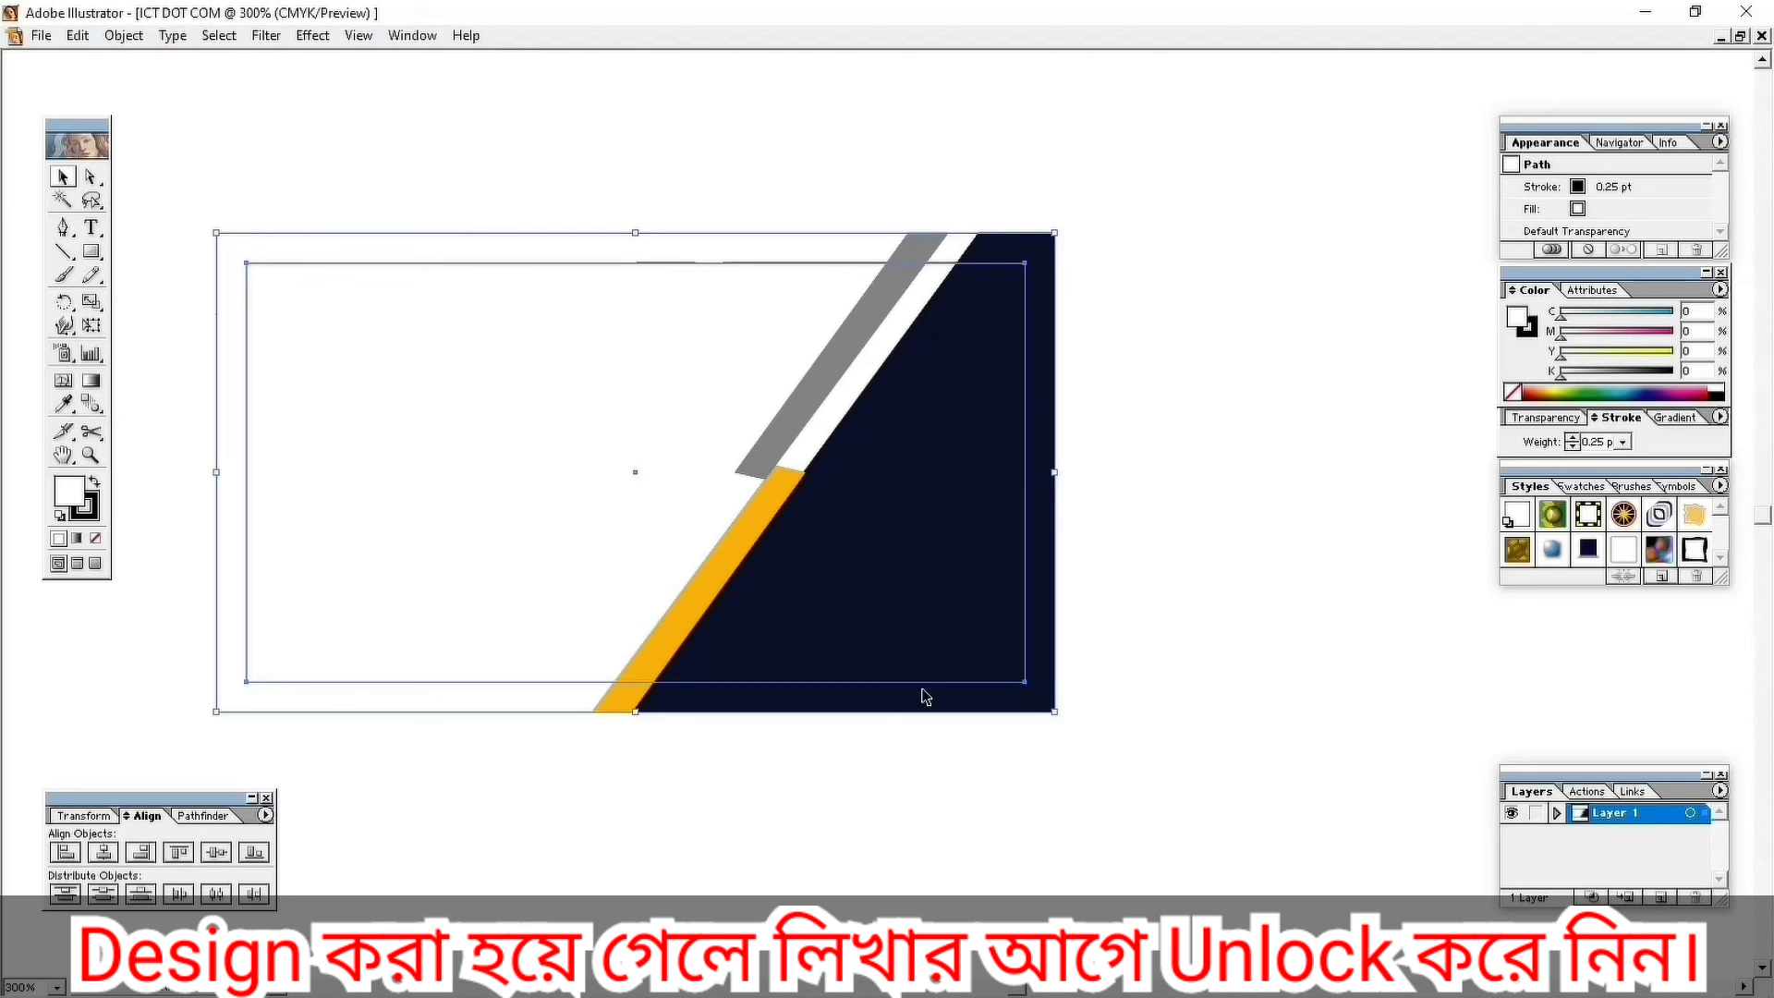
left_click(364, 197)
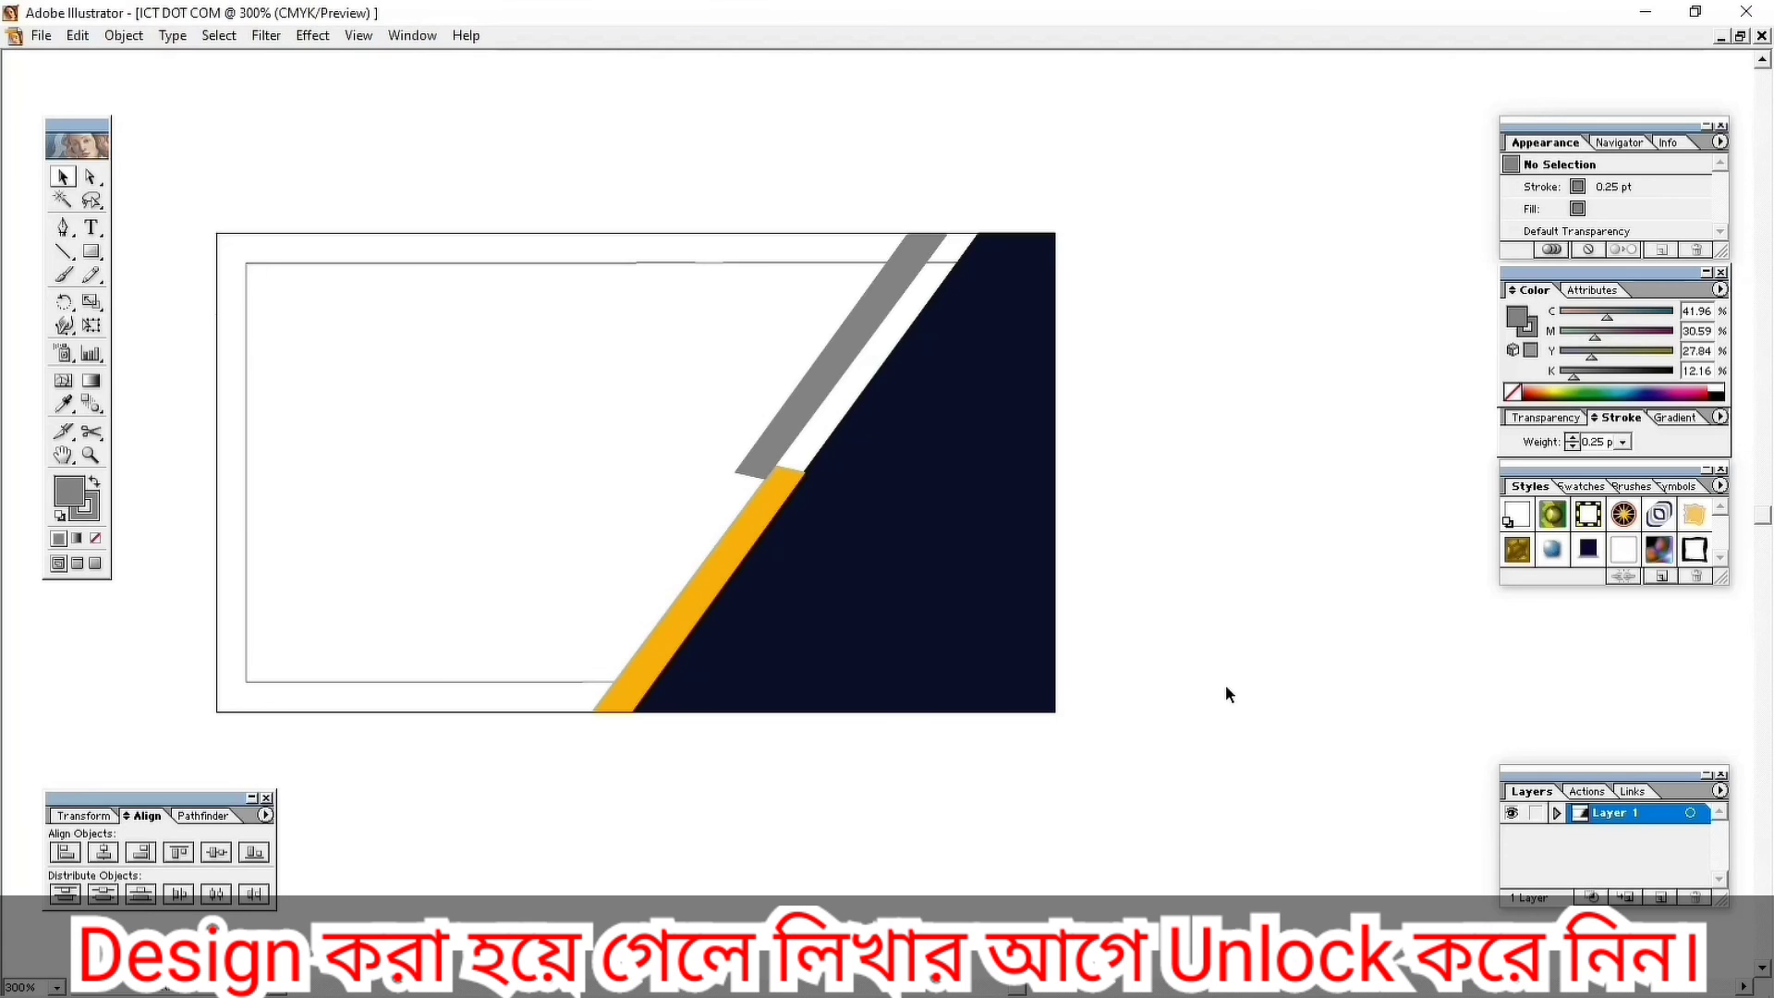
key("ctrl+a")
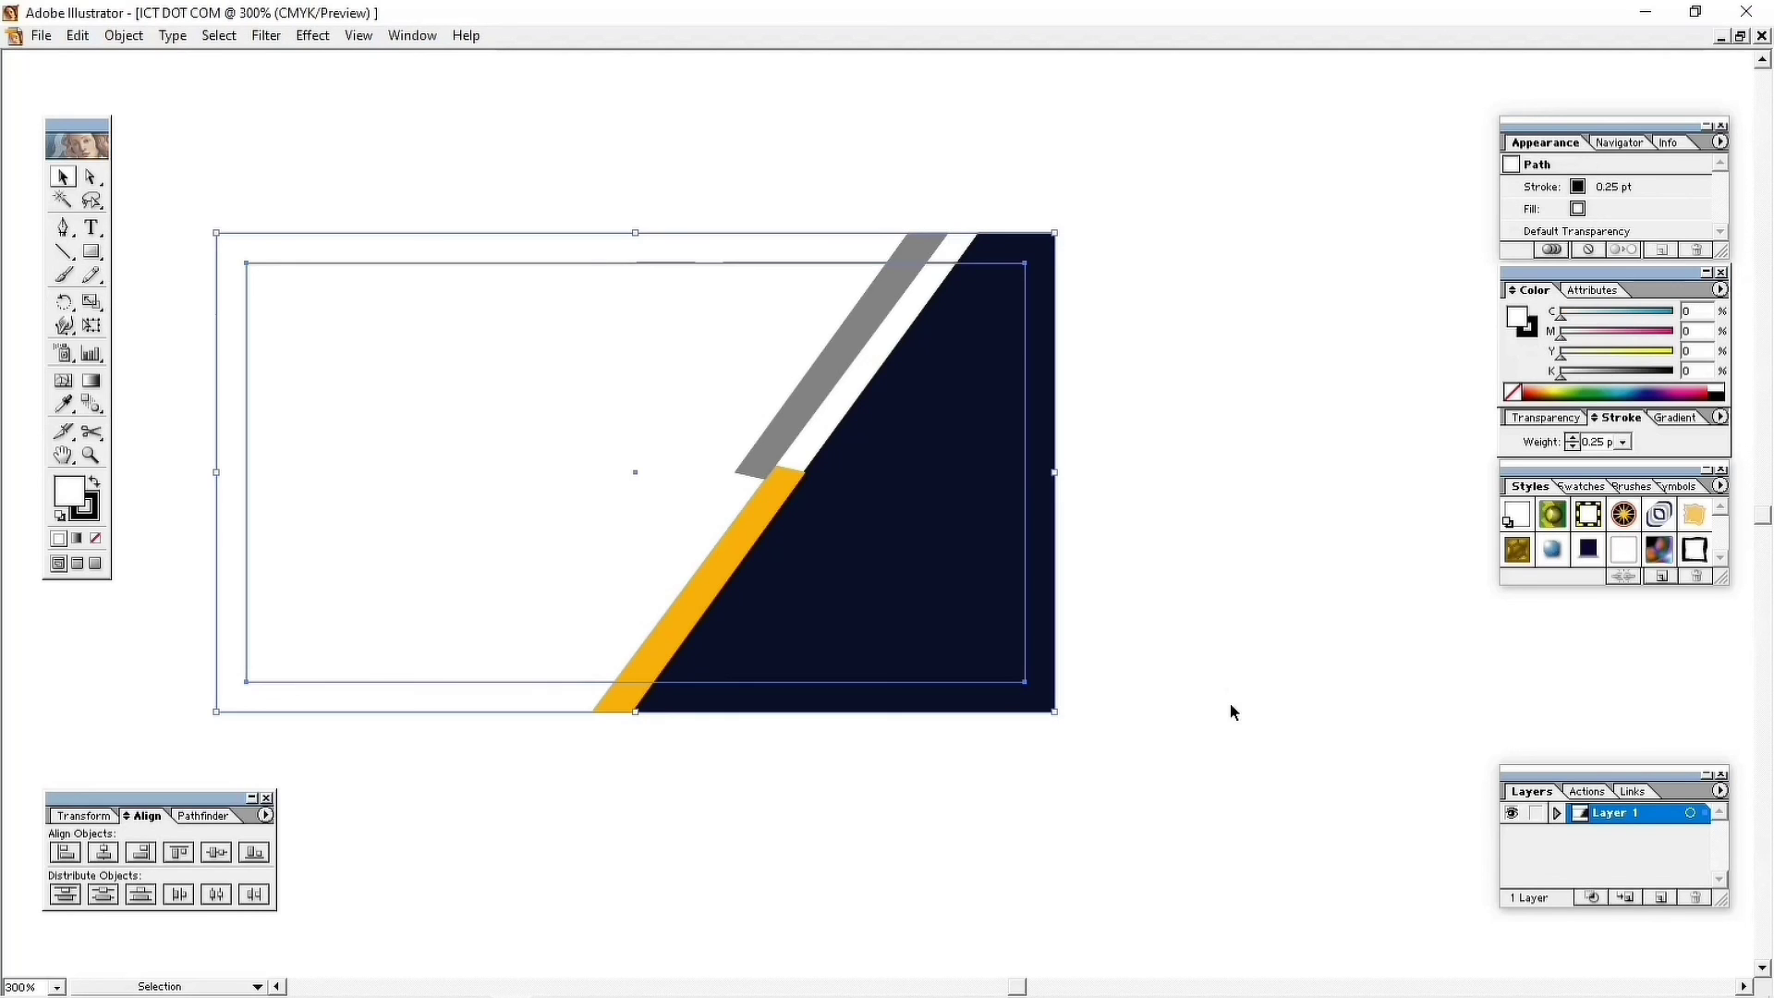
left_click(358, 198)
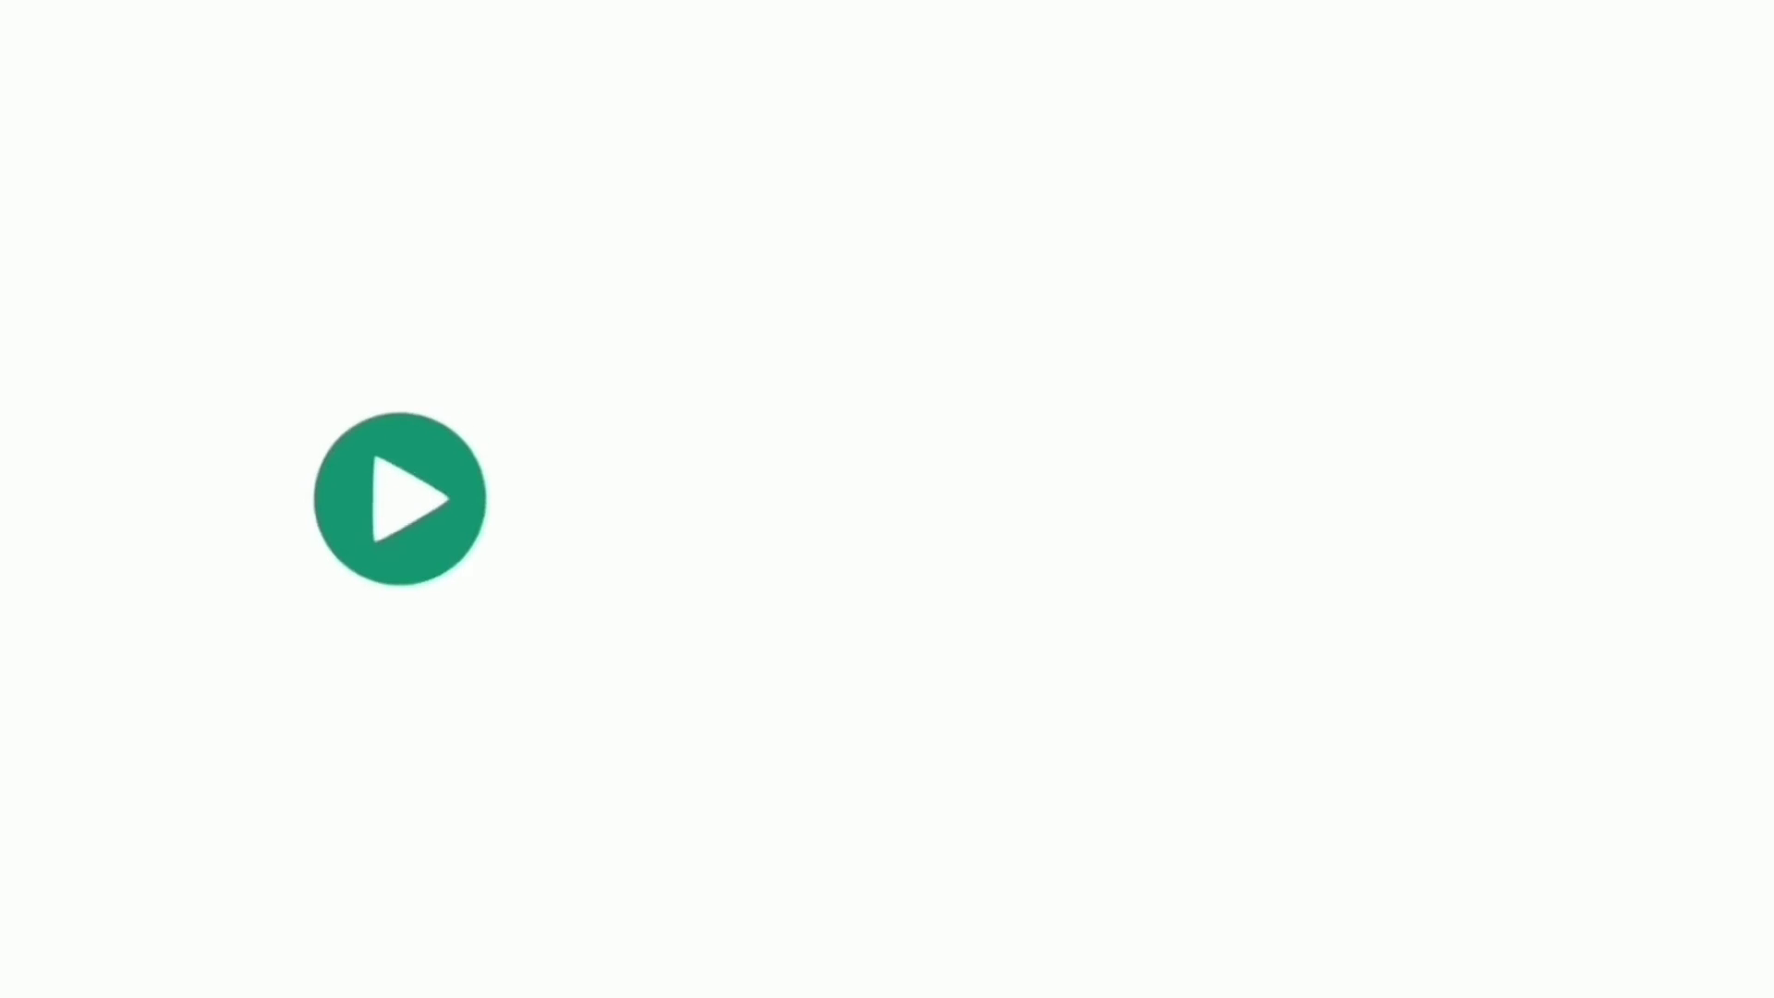